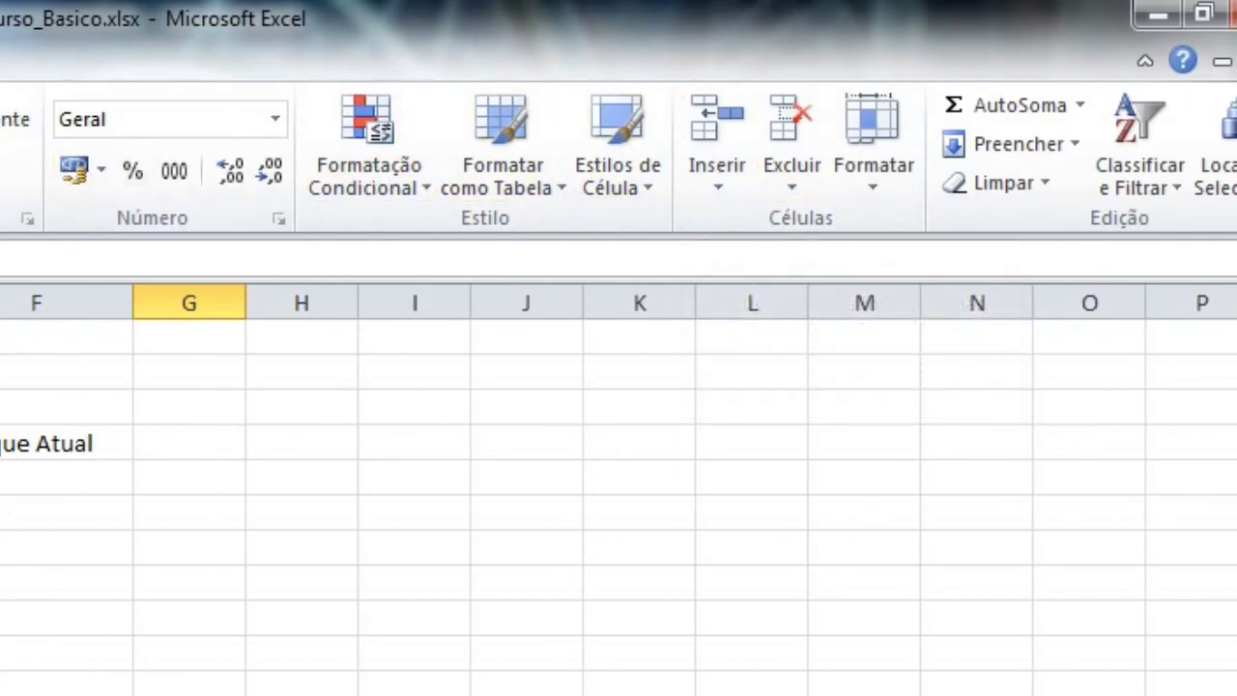
left_click(319, 62)
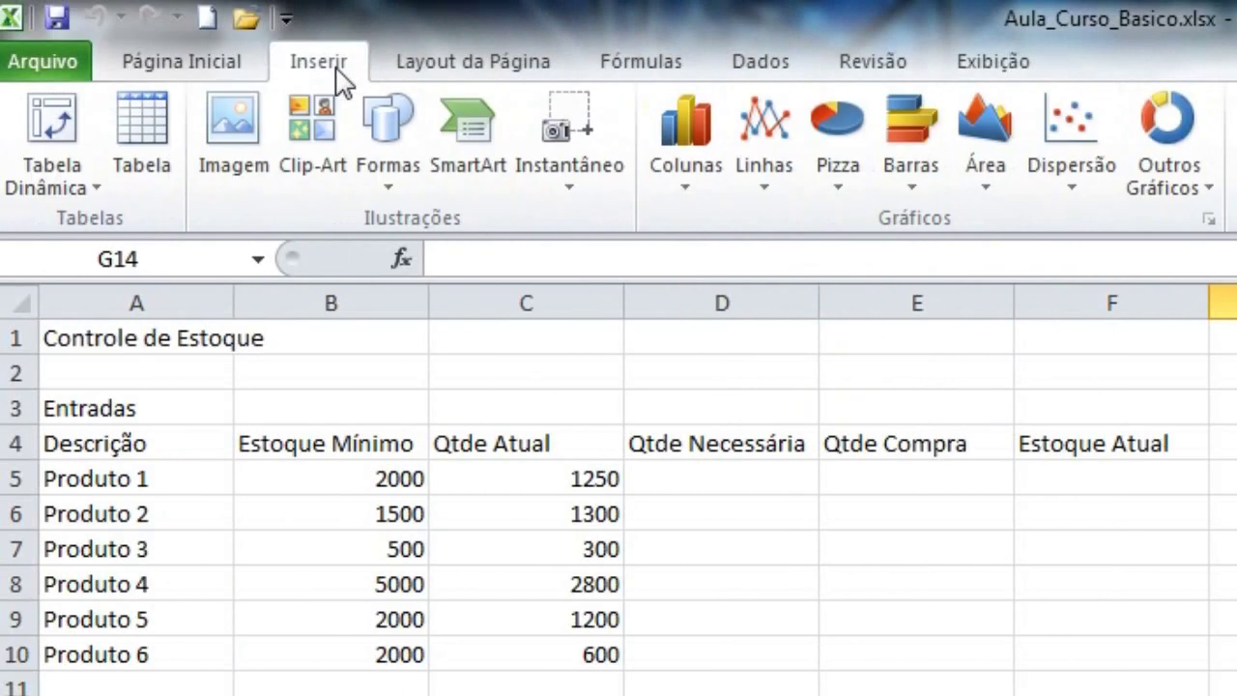
left_click(436, 70)
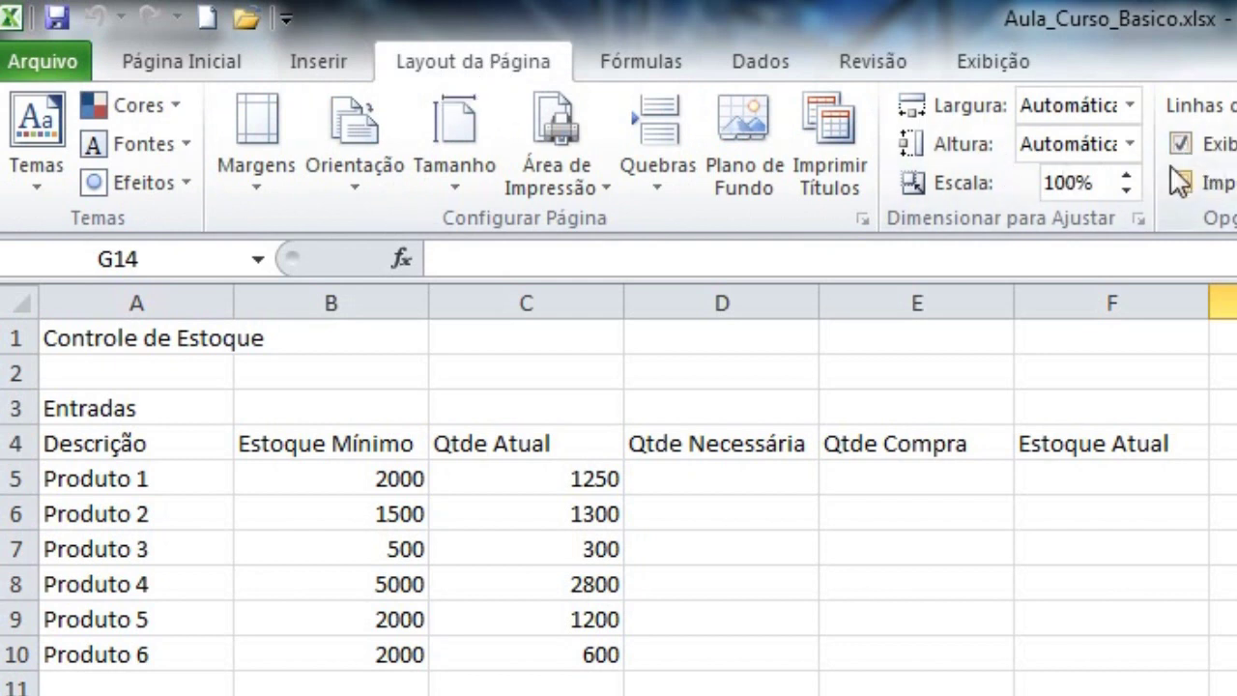
left_click(213, 72)
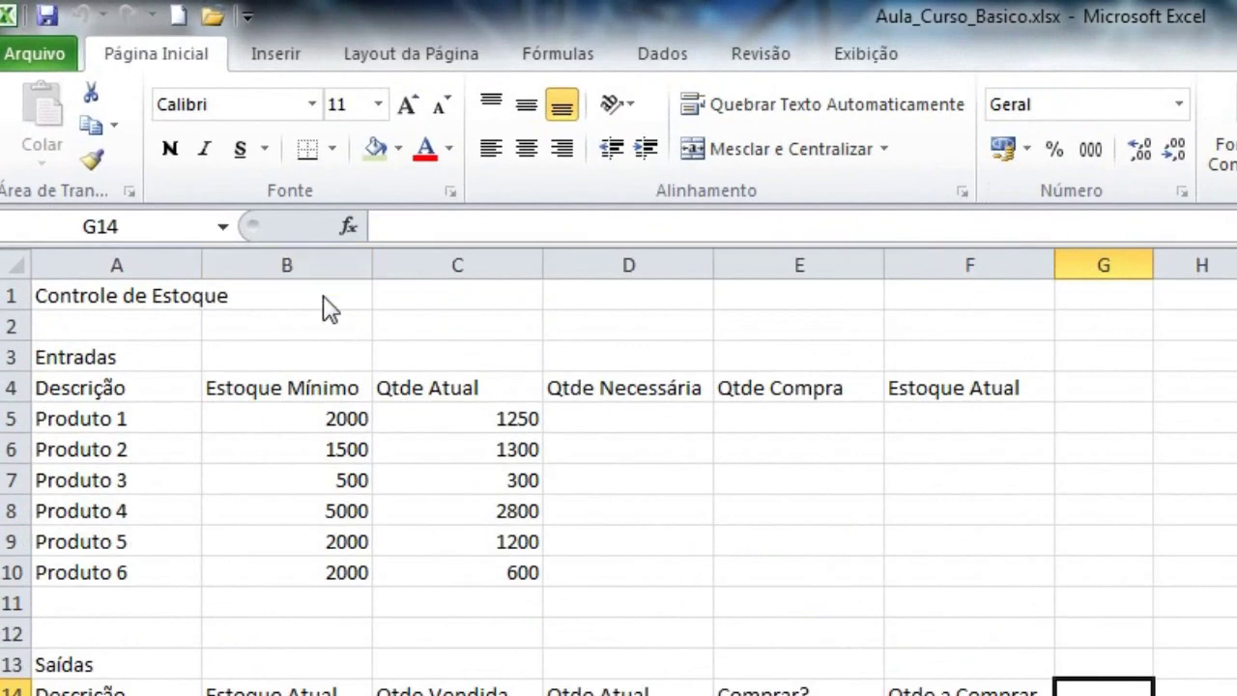
Step: Merge and centre the title "Controle de Estoque" across cells A1 to F1
left_click(93, 297)
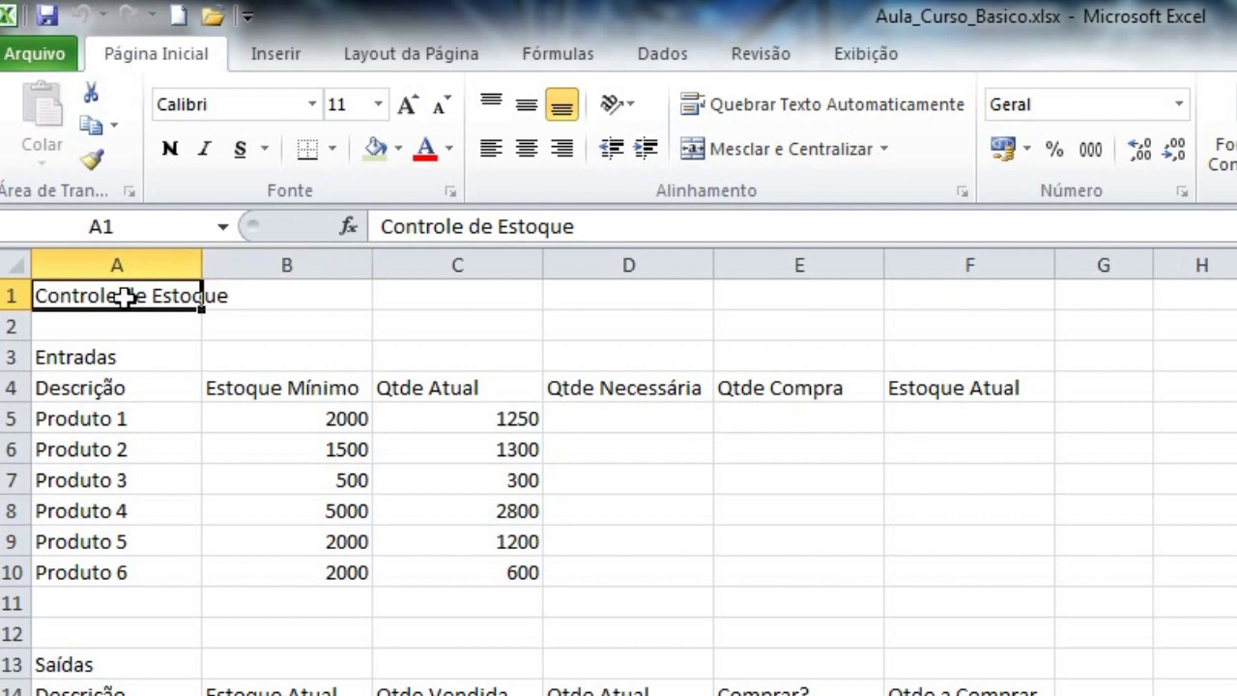
left_click_drag(140, 298, 966, 295)
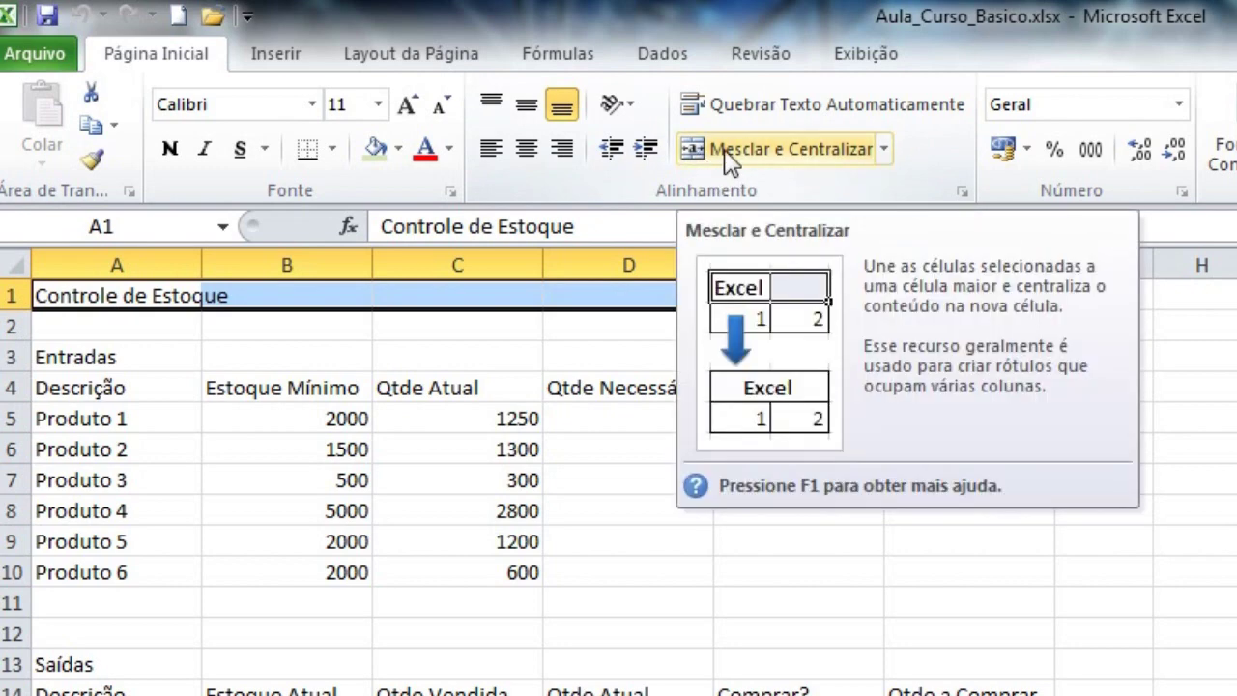
left_click(730, 157)
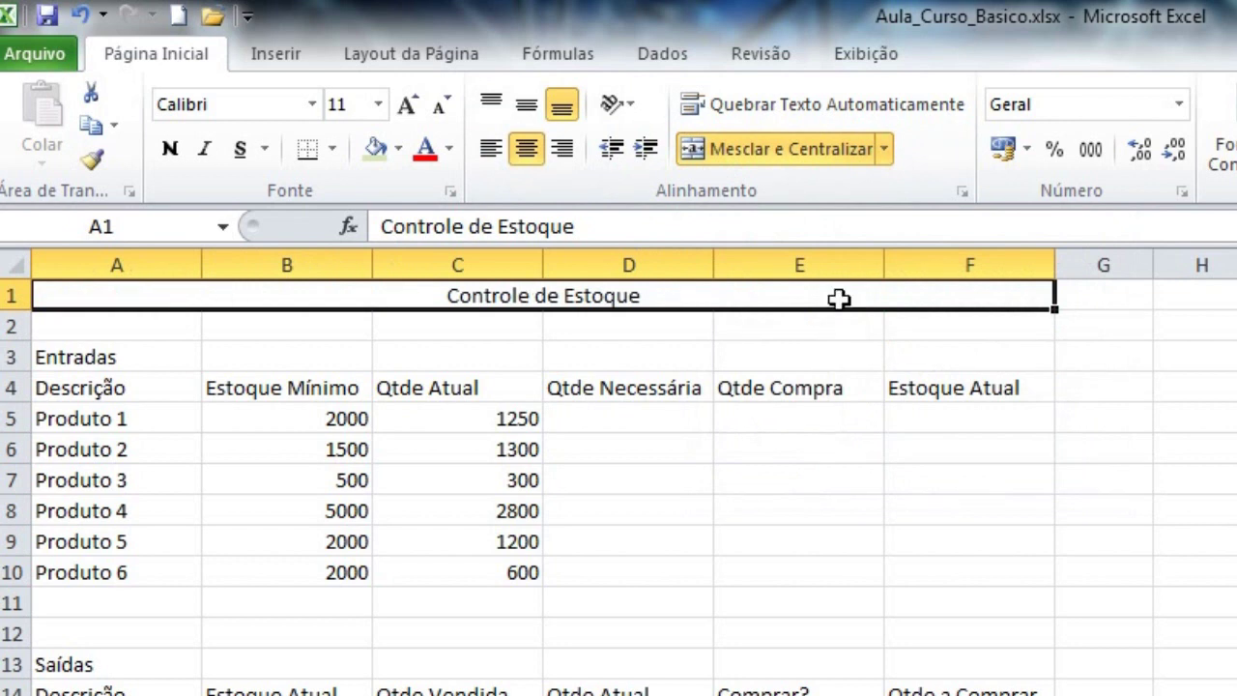
key("Return")
left_click(998, 306)
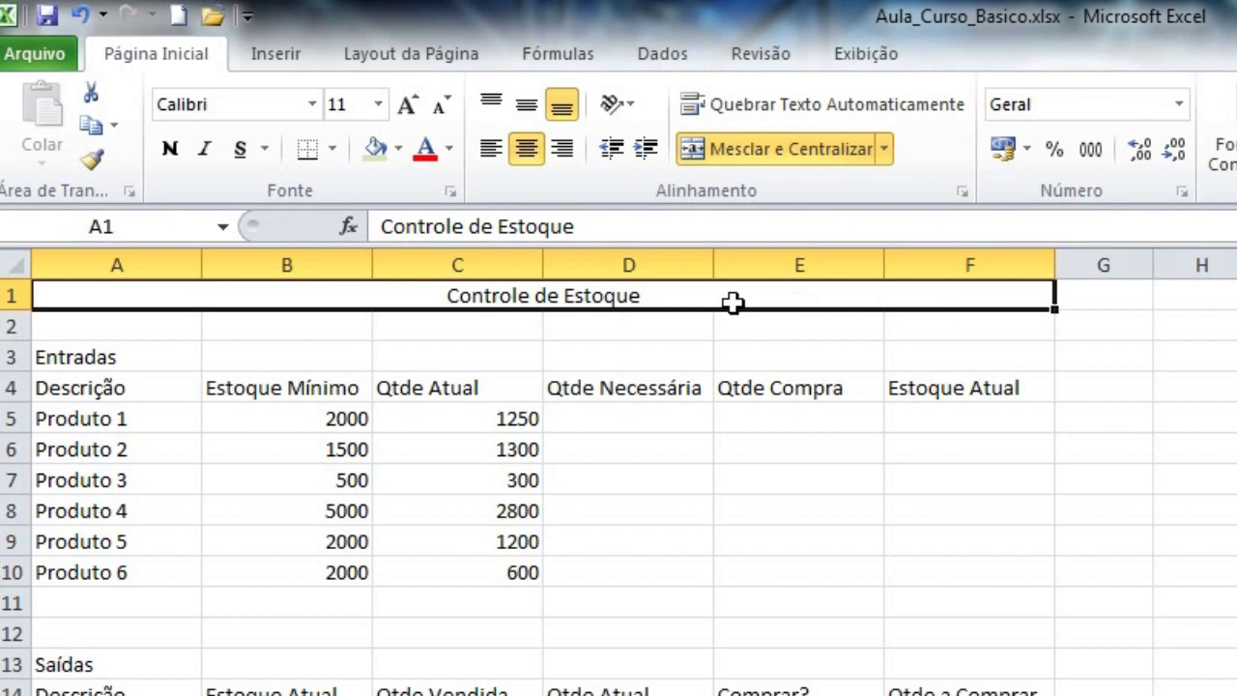
Step: Enlarge the title "Controle de Estoque" to font size 16
left_click(407, 107)
left_click(407, 106)
left_click(407, 107)
left_click(407, 106)
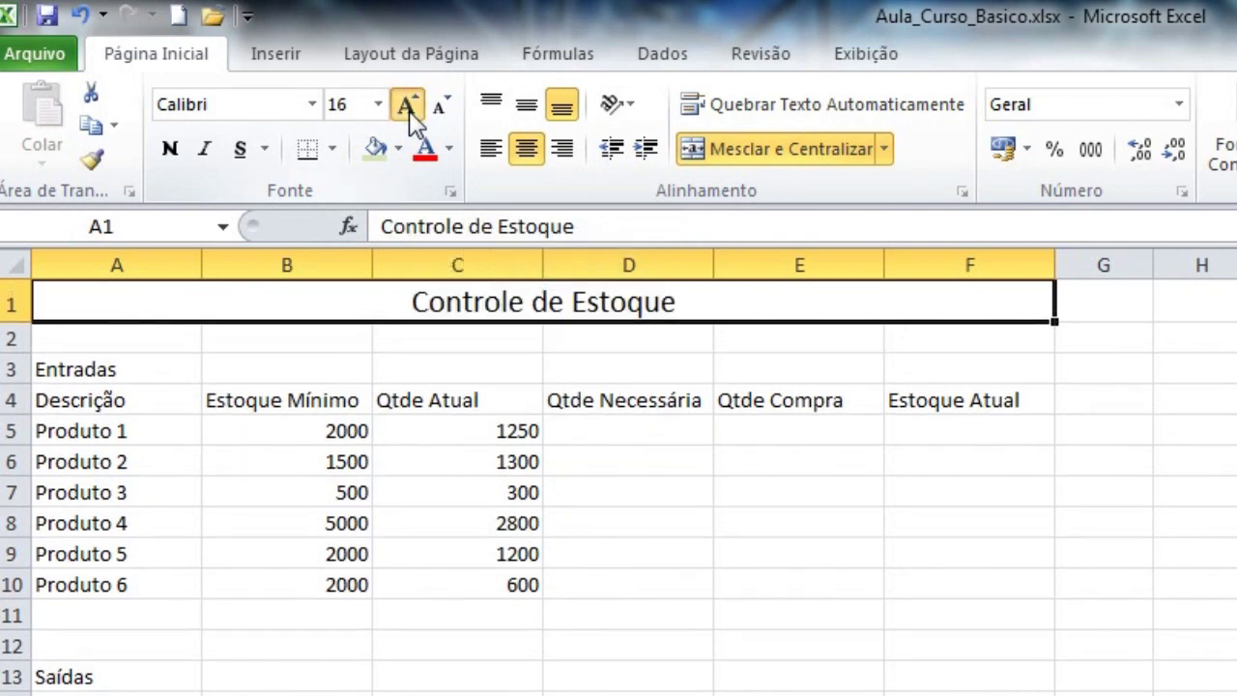
left_click(407, 107)
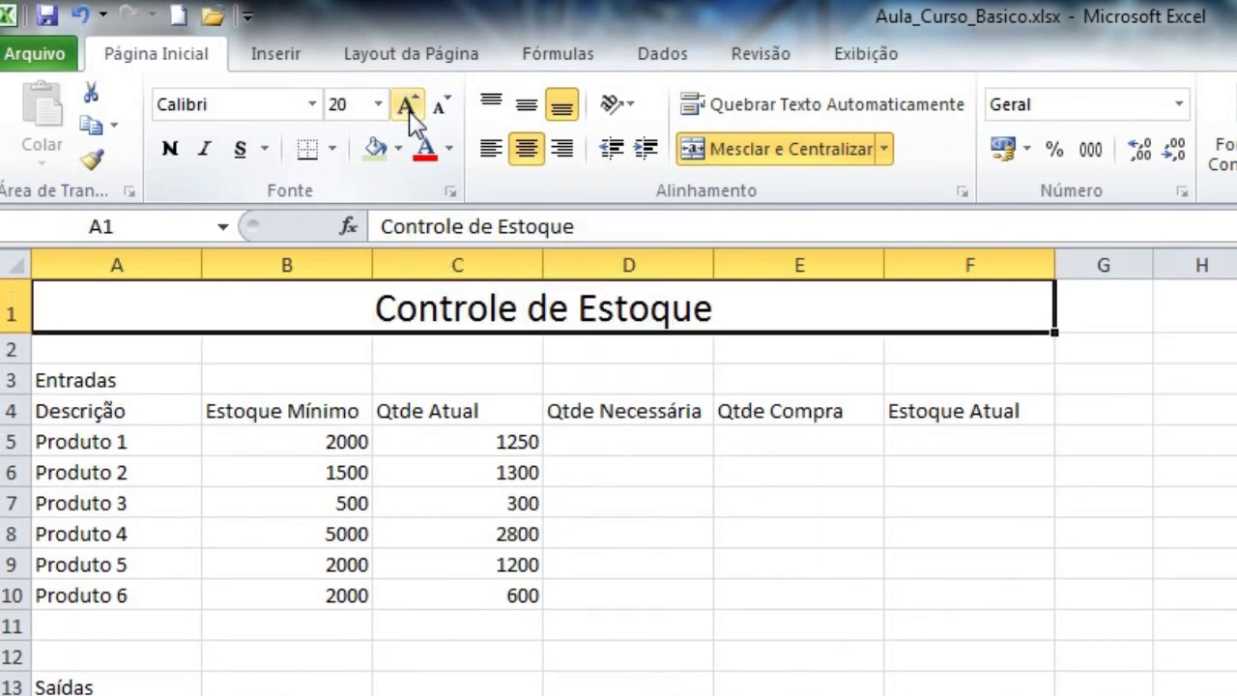
left_click(448, 111)
left_click(448, 110)
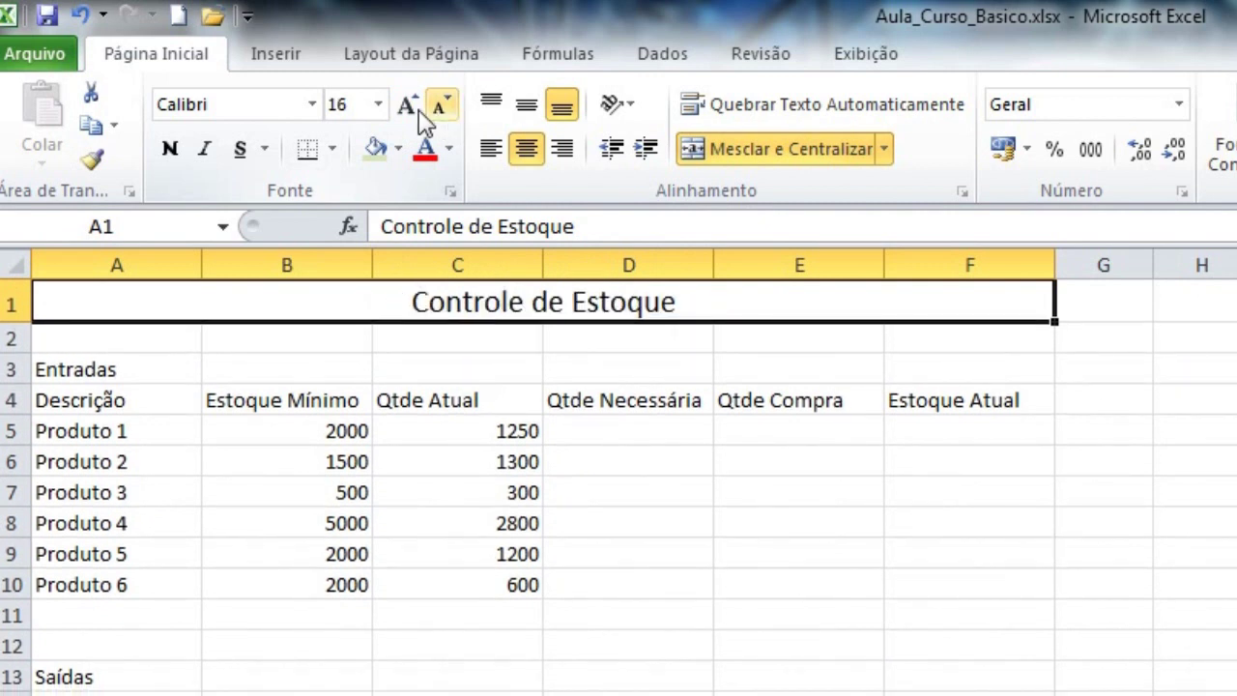
Step: Format the title in bold Arial and reduce its font size to 14
left_click(312, 106)
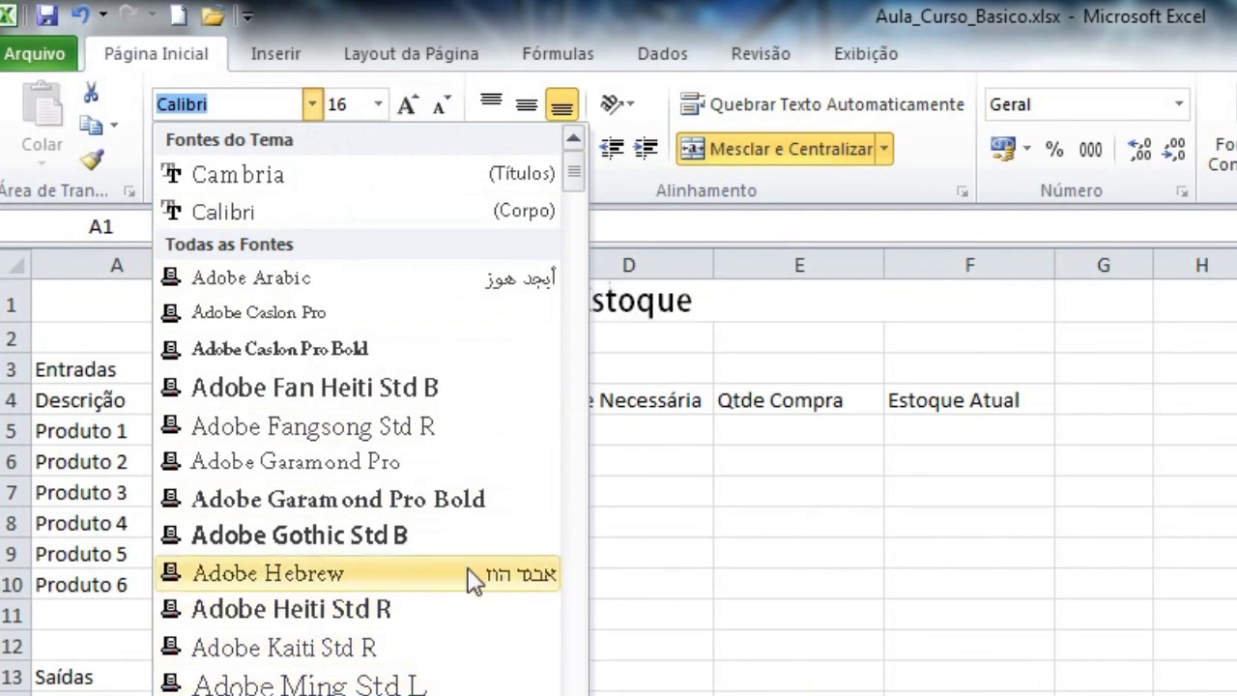
scroll(578, 599, "down", 5)
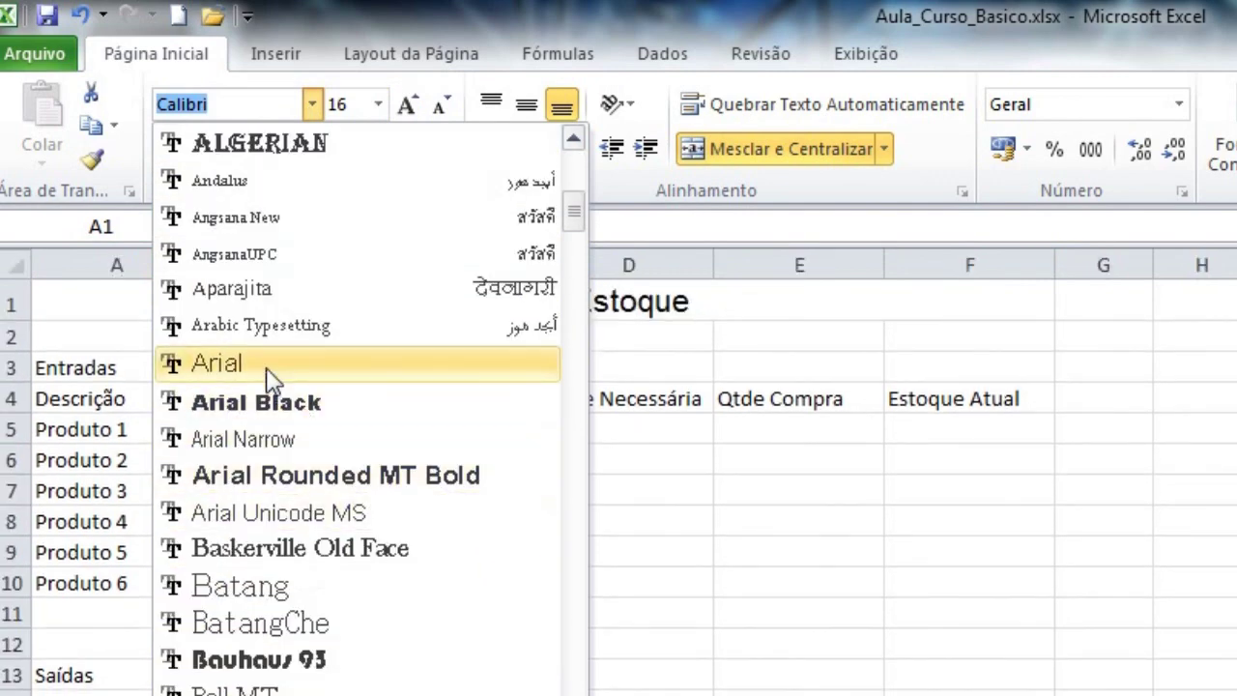
left_click(271, 377)
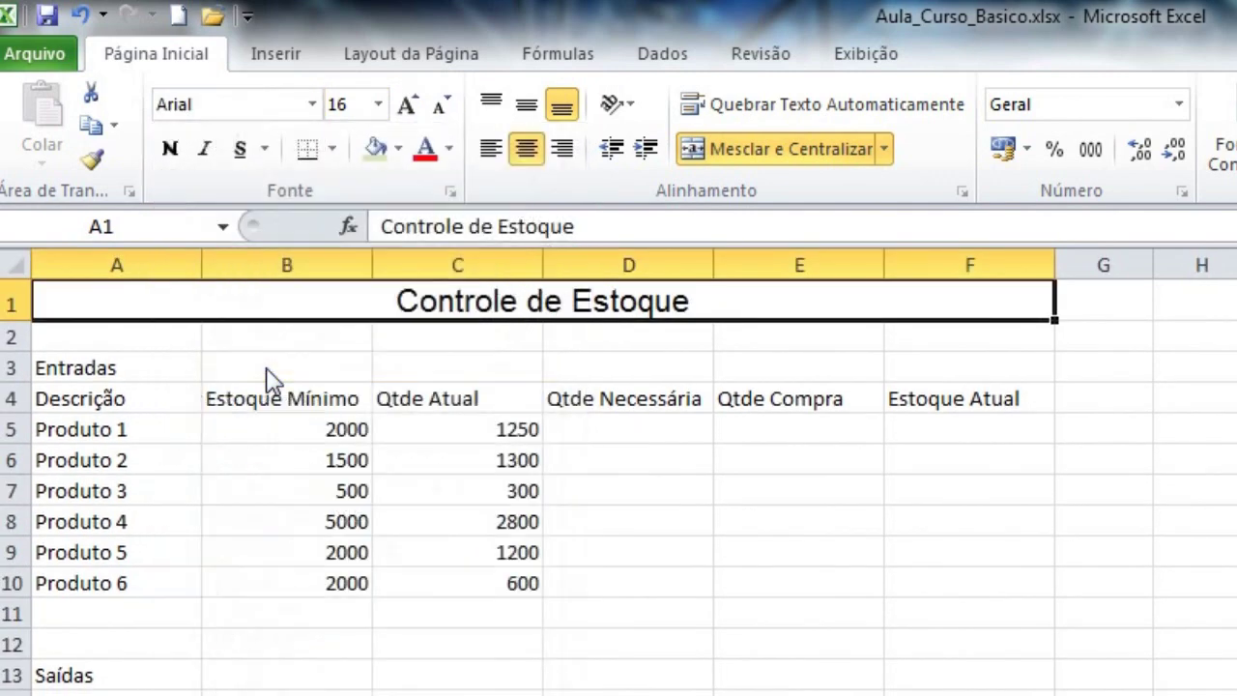
left_click(172, 166)
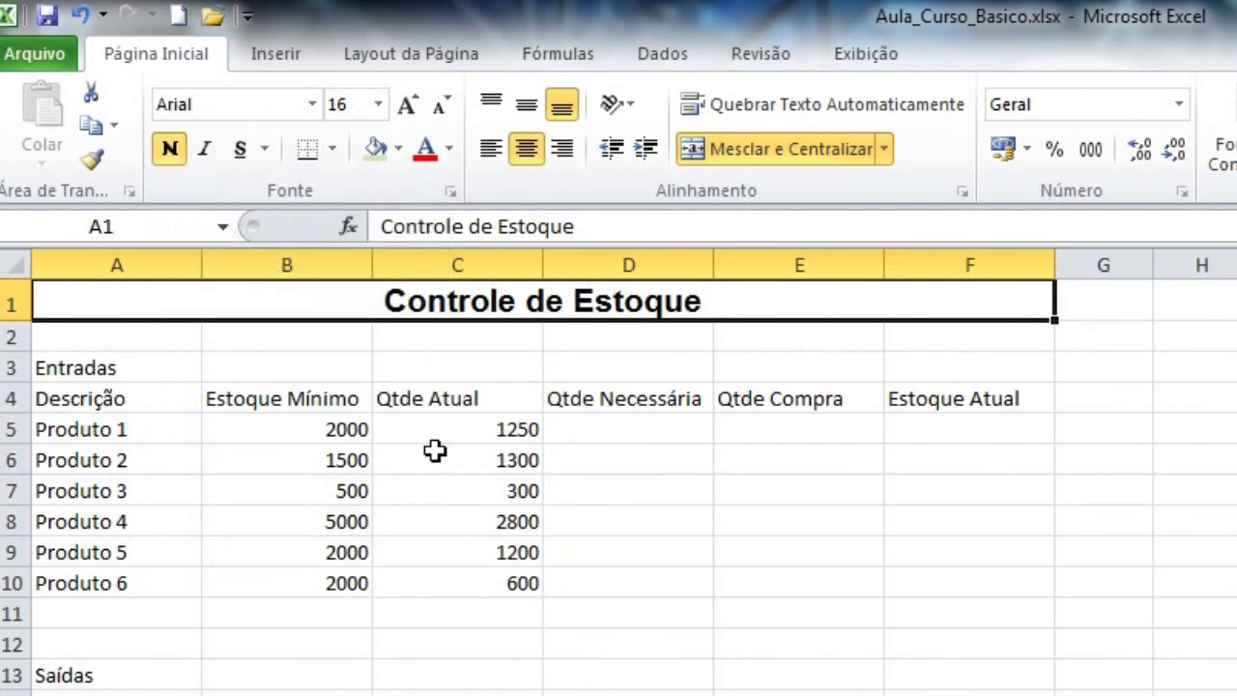
left_click(441, 105)
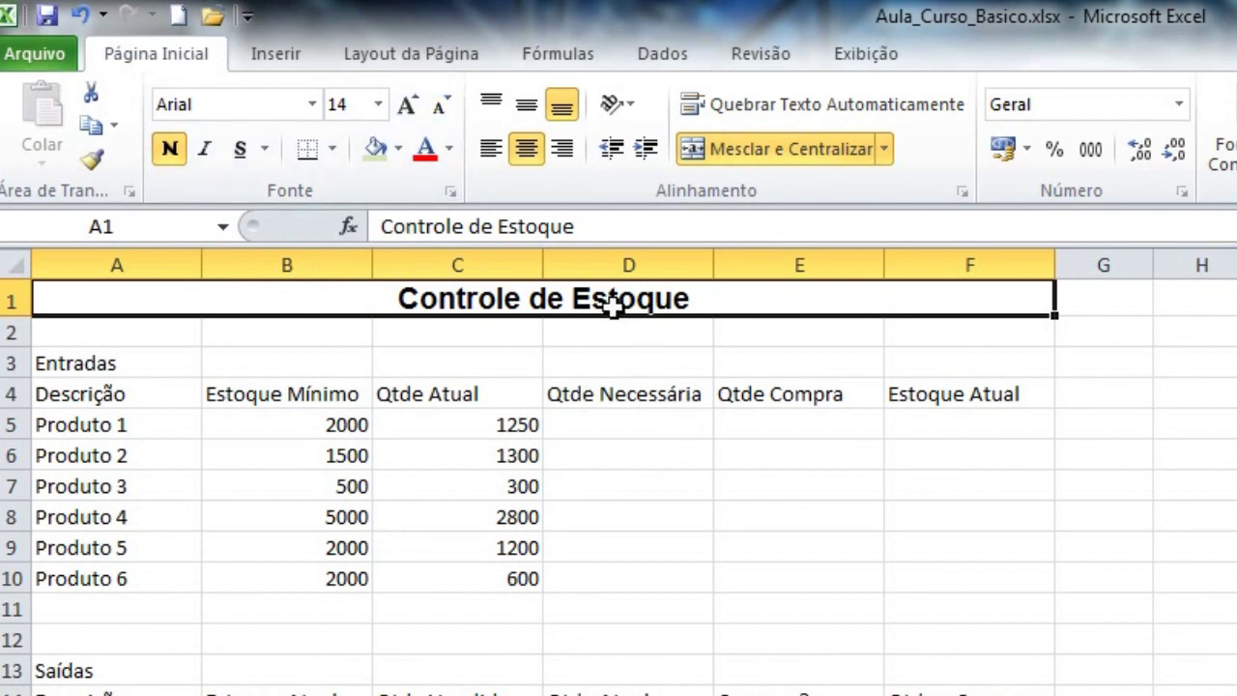
Step: Try left and right alignment on the title, and leave it left-aligned in the merged cell
left_click(492, 148)
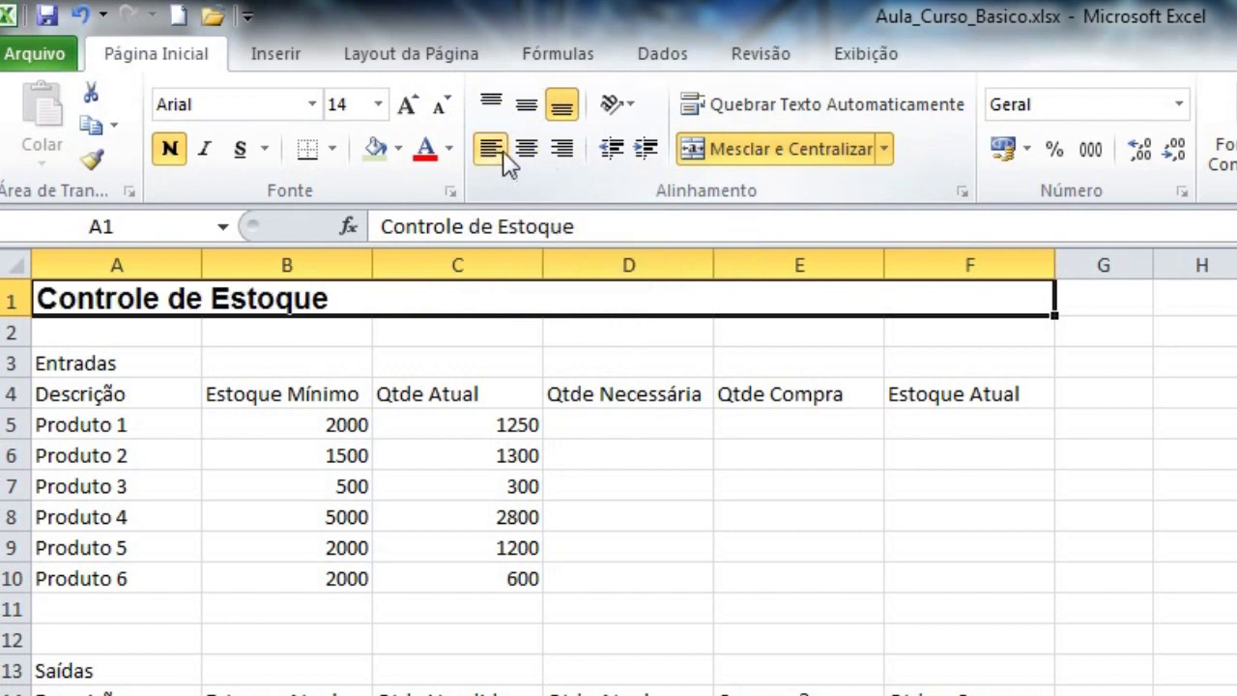
left_click(565, 153)
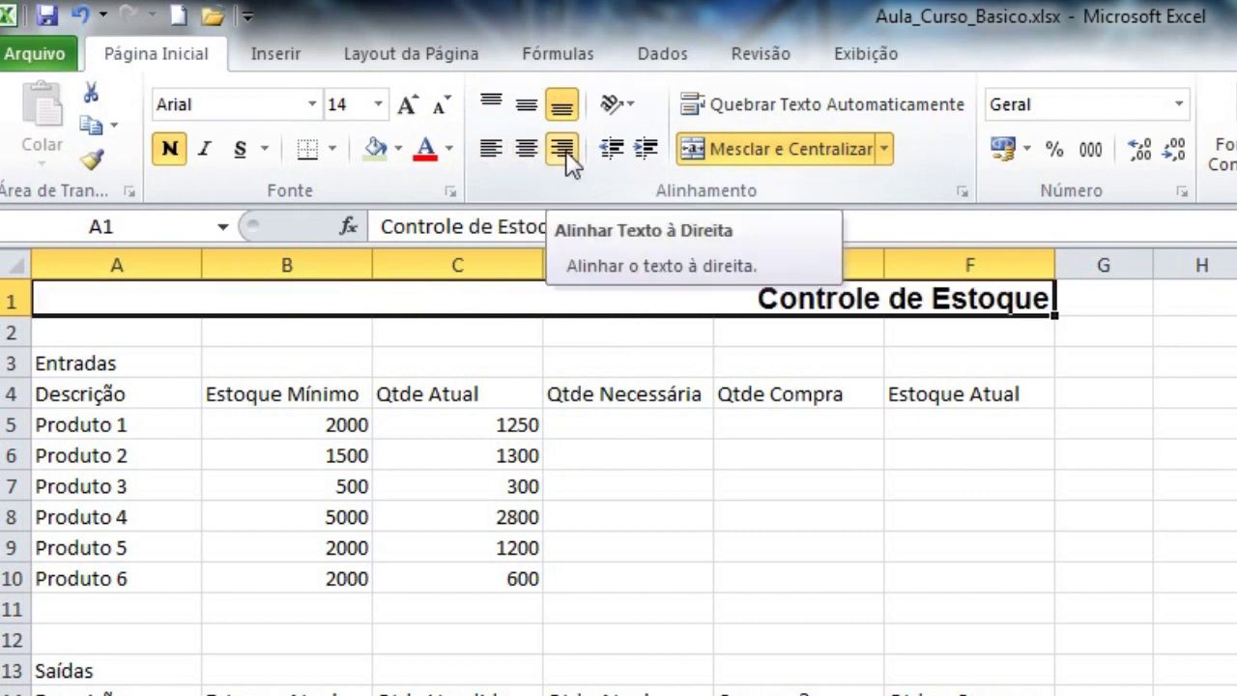
left_click(494, 164)
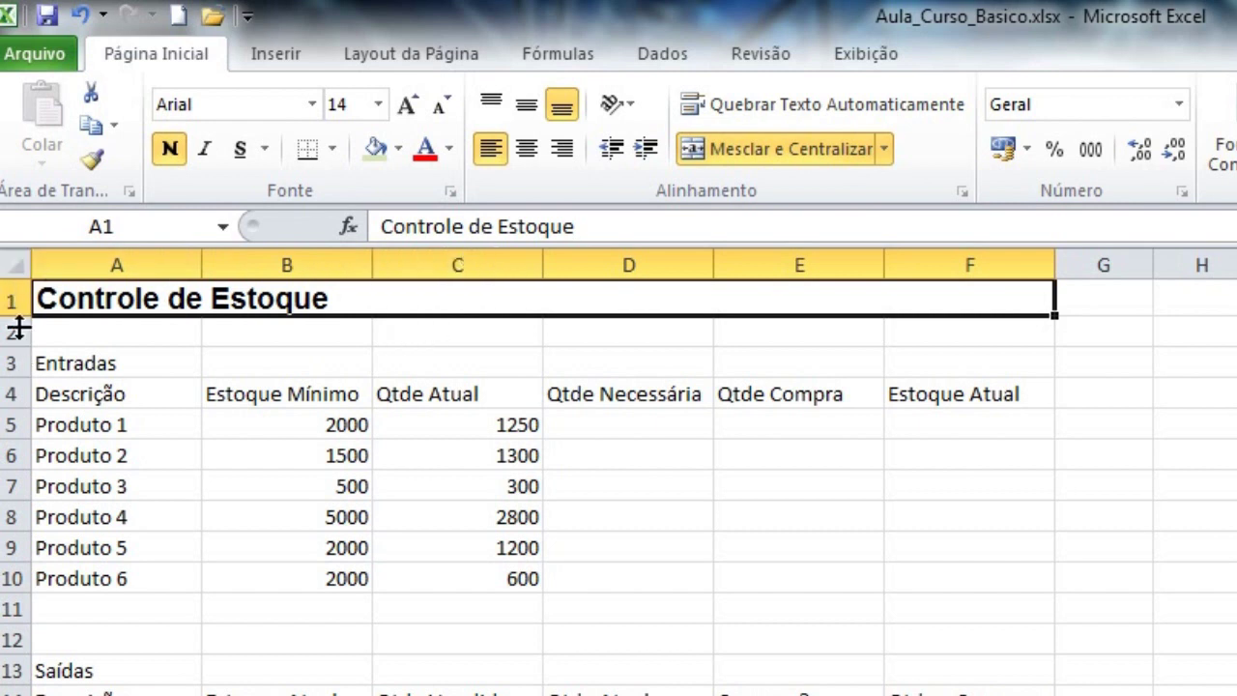
Step: Widen column A to roughly one and a half times its width
left_click(205, 264)
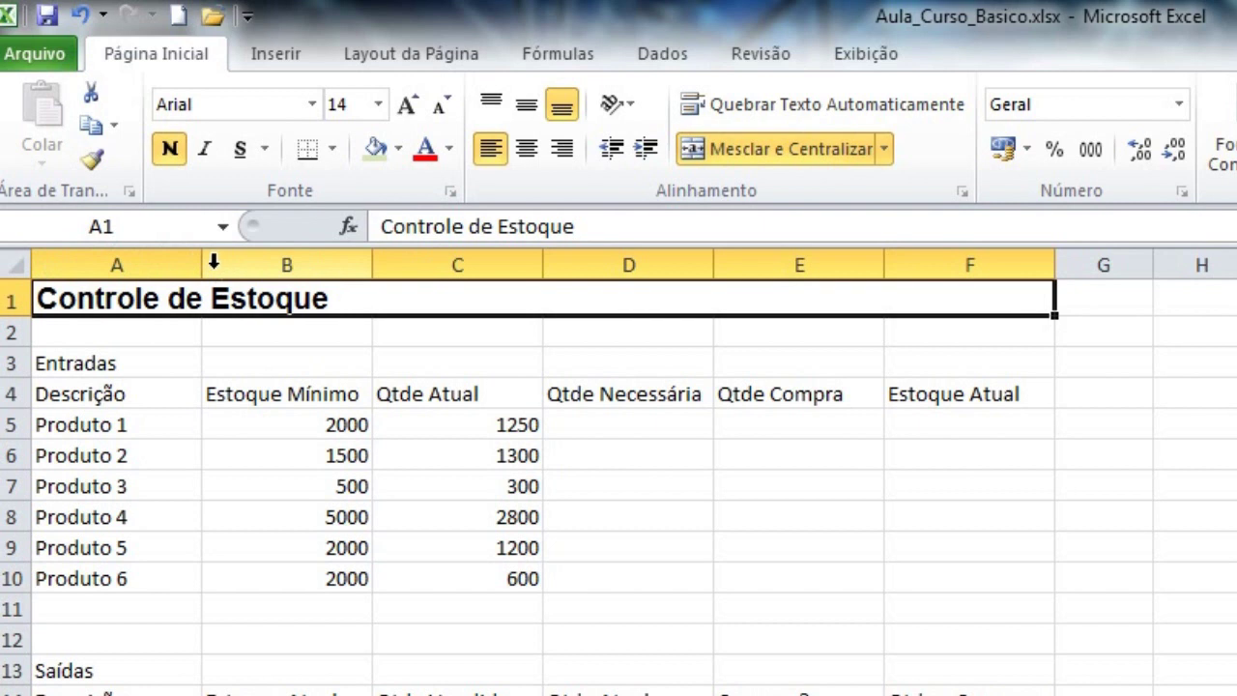
left_click_drag(204, 264, 313, 268)
mouse_move(481, 267)
left_mouse_down()
mouse_move(423, 273)
mouse_move(489, 271)
mouse_move(477, 271)
left_mouse_up()
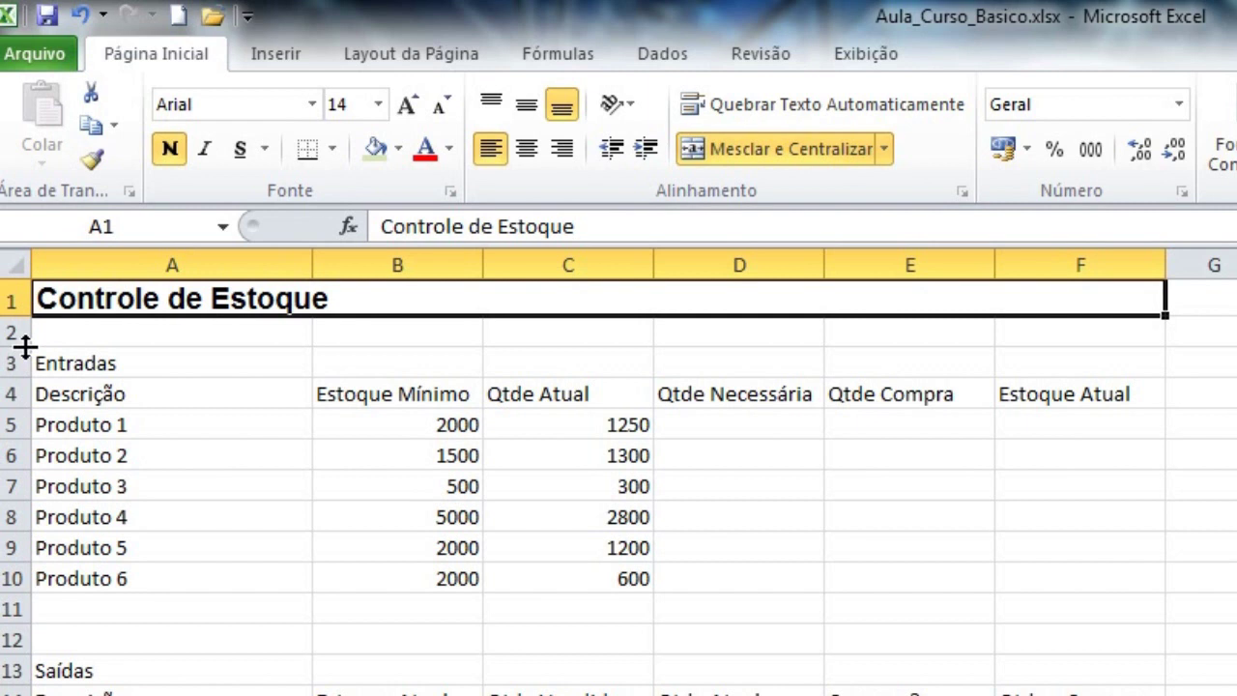
Step: Increase the heights of row 2 and title row 1 to roughly double
left_click_drag(24, 344, 22, 390)
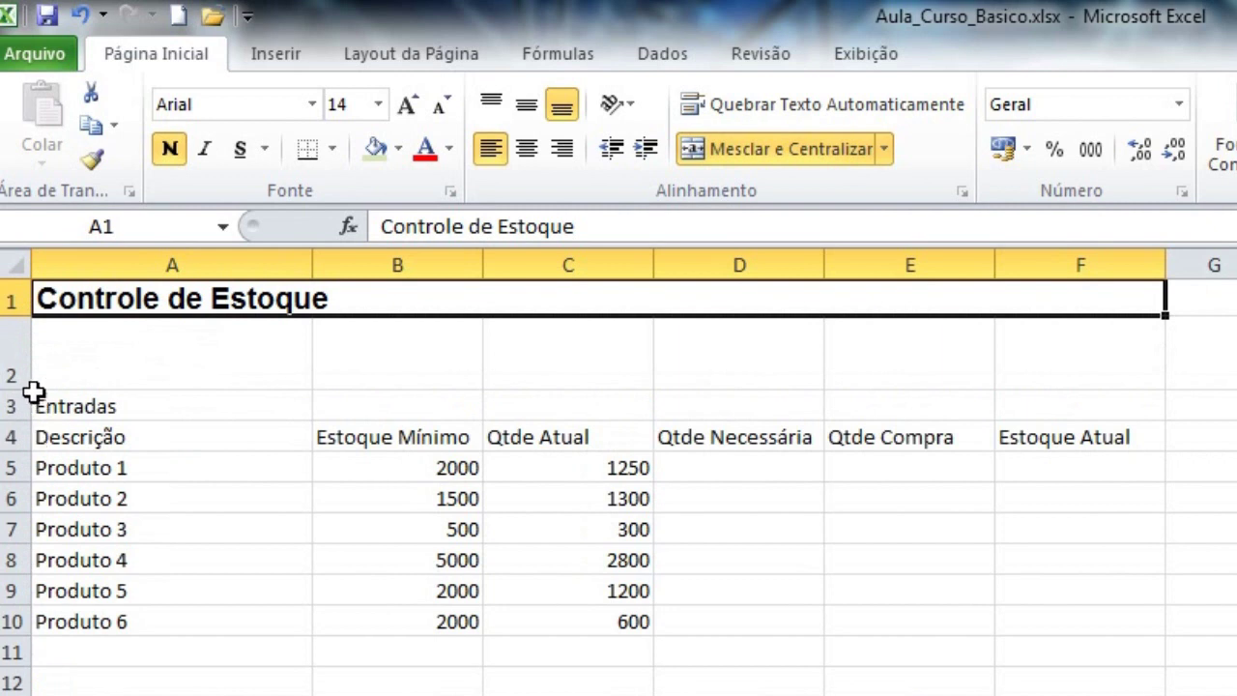
left_click_drag(27, 388, 25, 375)
left_click_drag(15, 319, 23, 366)
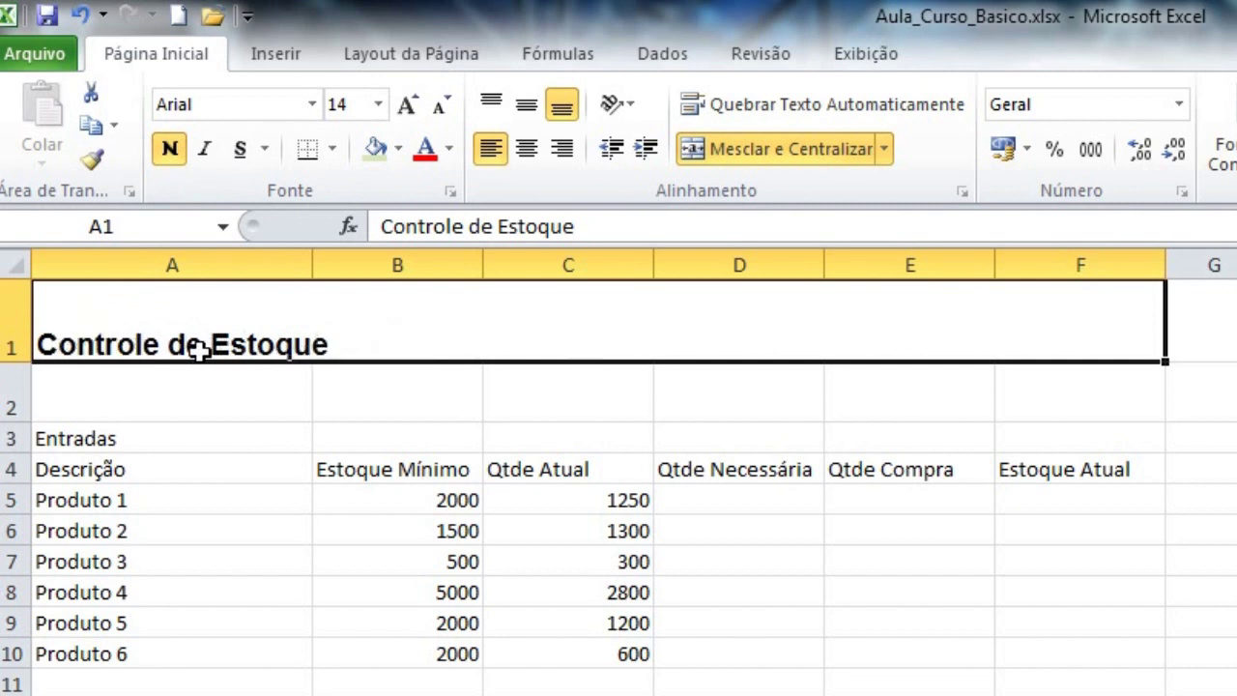
Step: Try top alignment on the title and leave it vertically centred within row 1
left_click(529, 114)
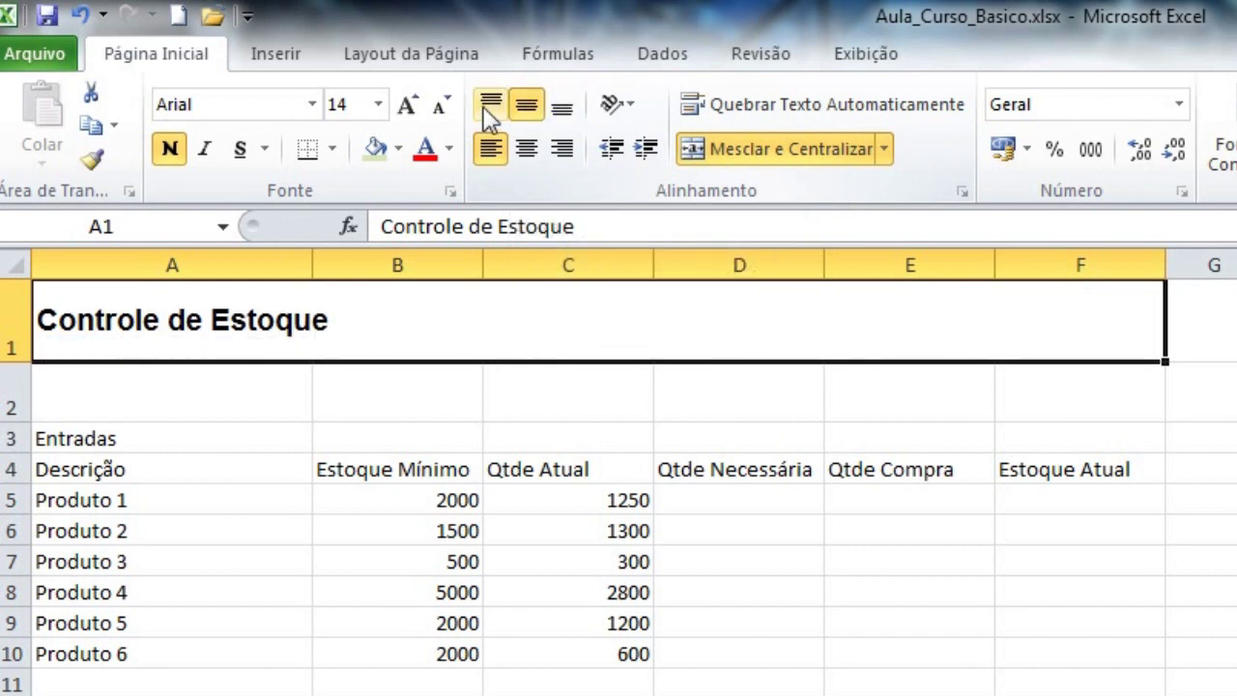
left_click(485, 109)
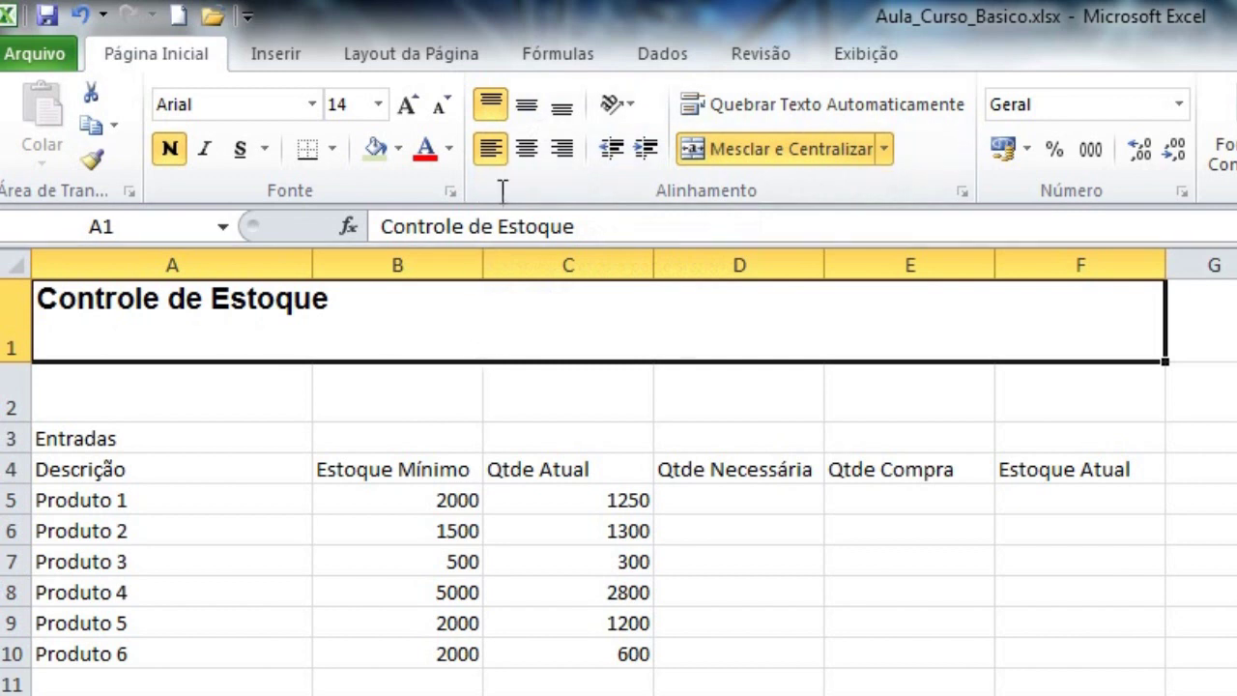
left_click(527, 109)
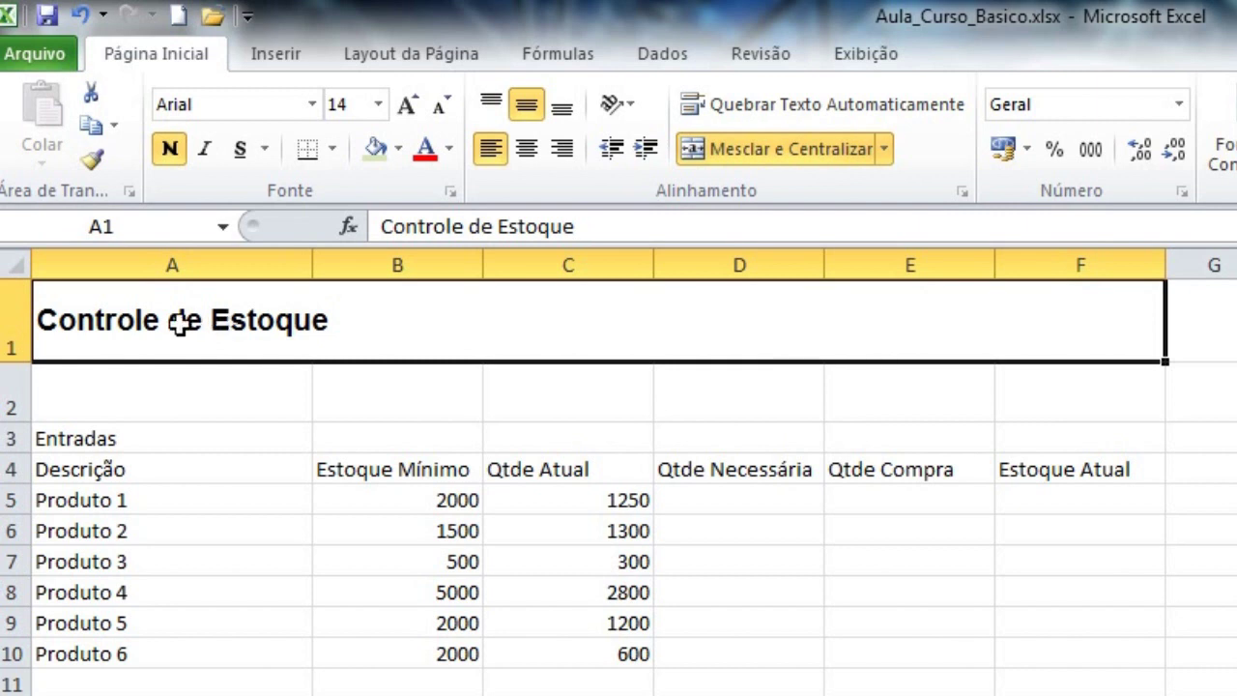
Step: Open the extended colour selection for the title cell's fill
left_click(397, 149)
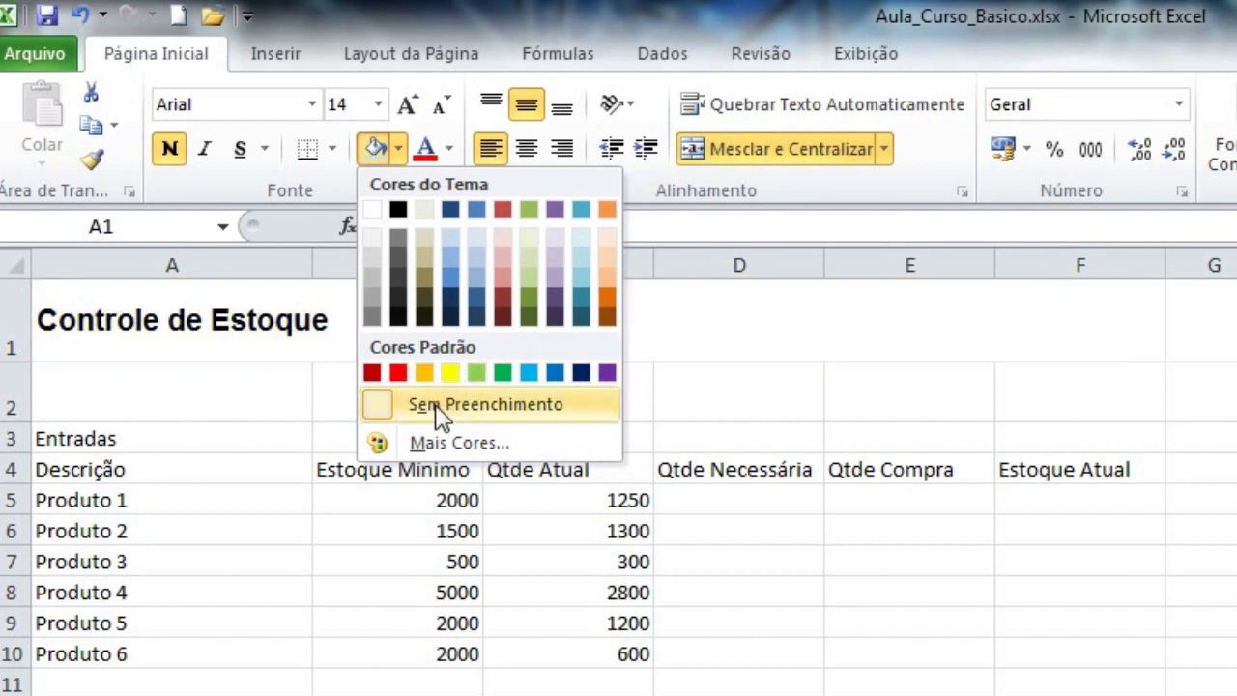
left_click(436, 406)
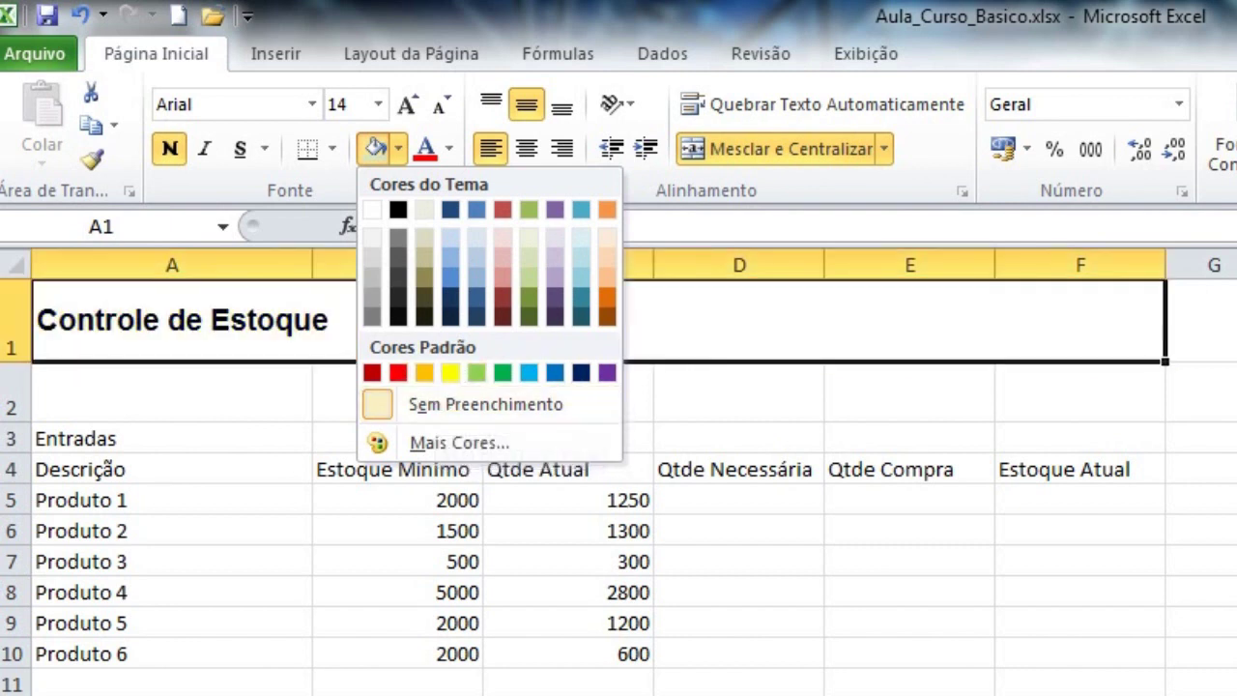
left_click(454, 442)
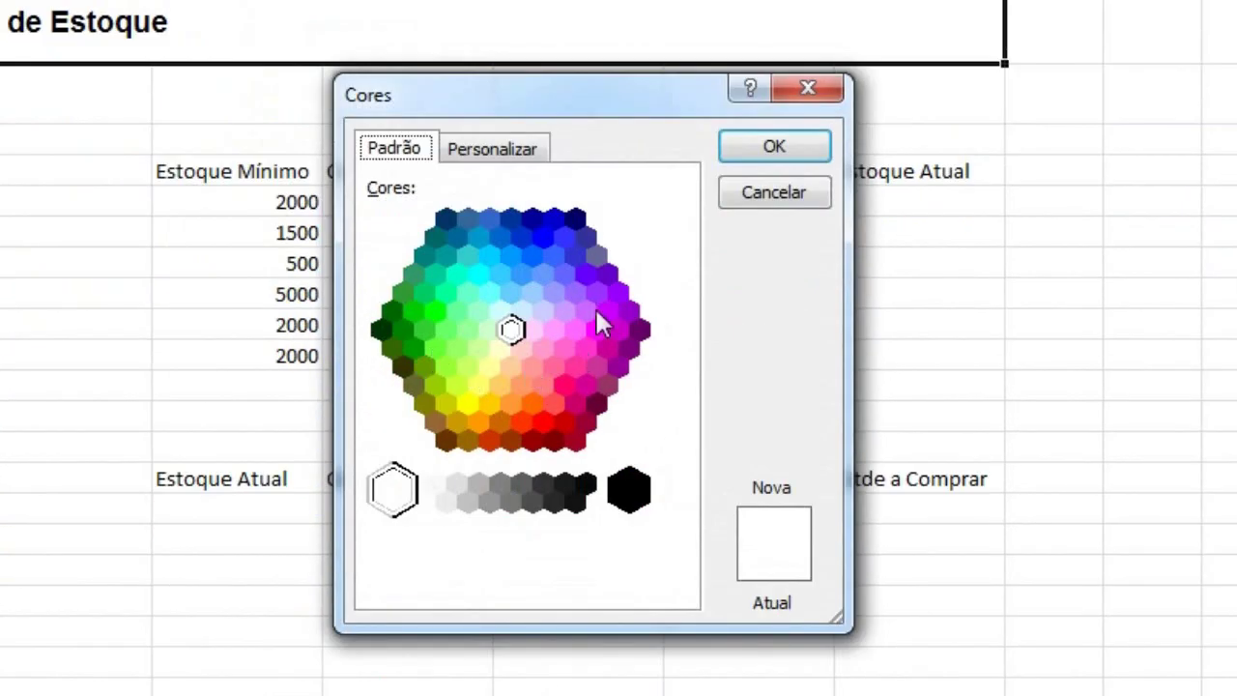
Step: Try mixing a custom teal fill colour with RGB values 102, 200, 195
left_click(504, 151)
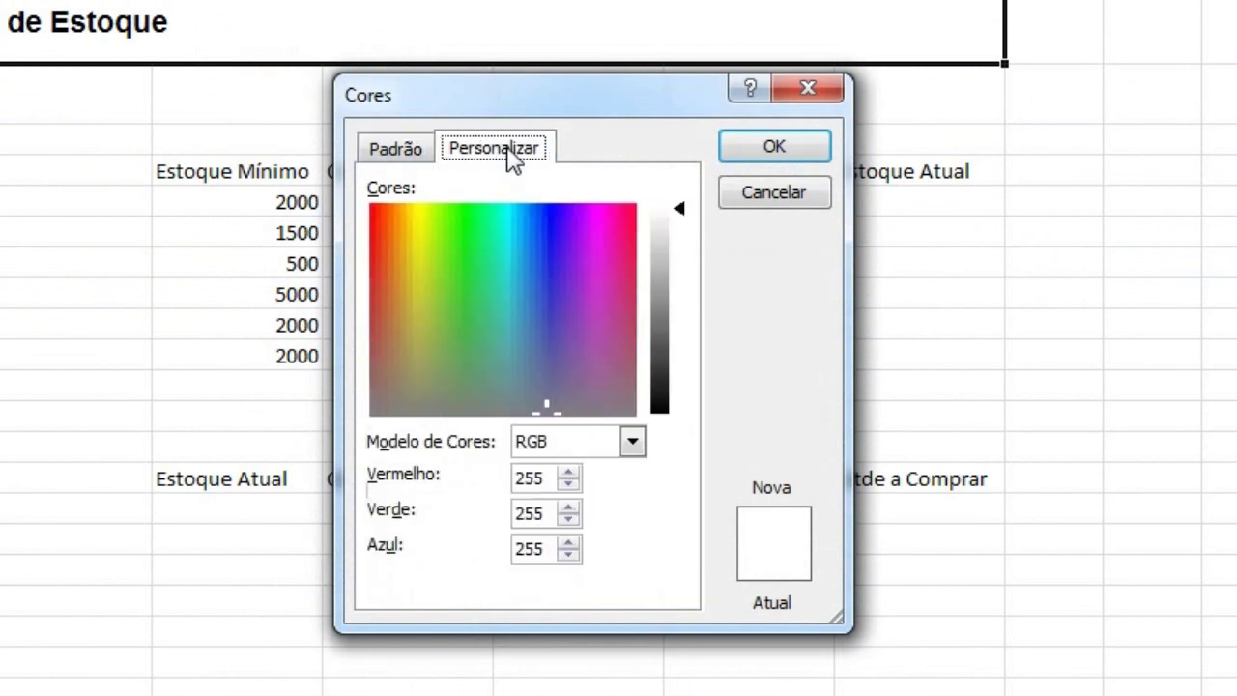
left_click(681, 222)
left_click_drag(680, 228, 682, 283)
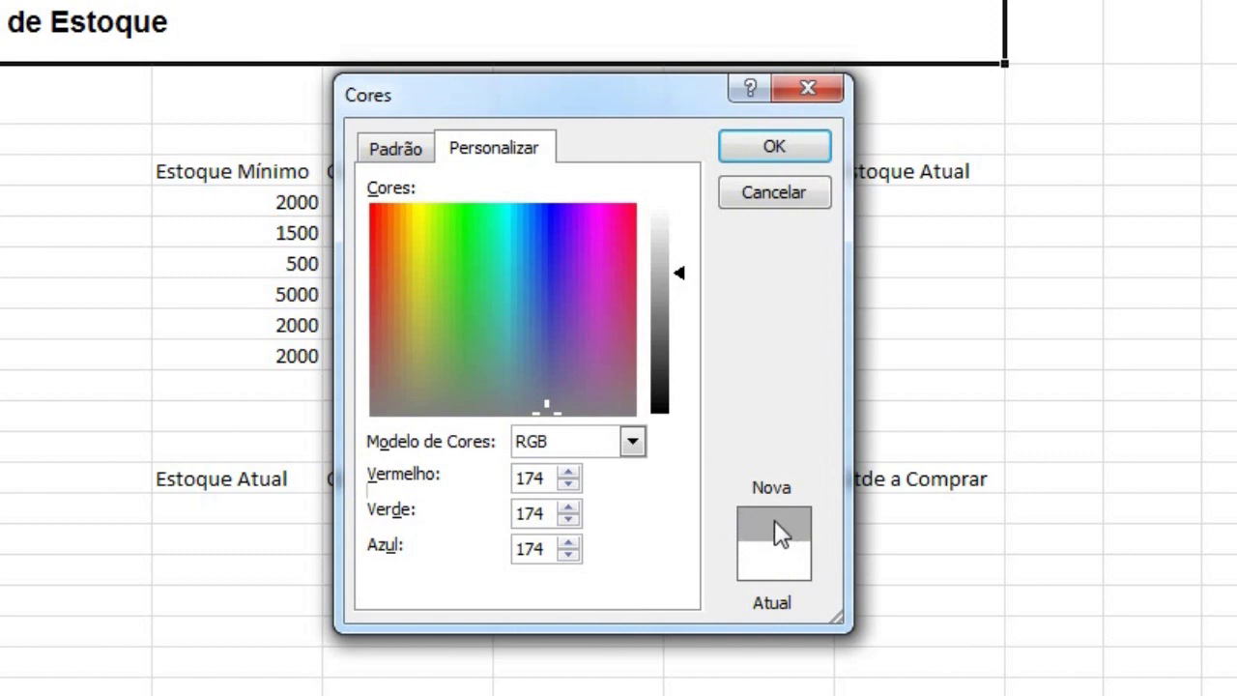
left_click_drag(564, 331, 490, 280)
left_click_drag(684, 280, 684, 293)
left_click_drag(491, 267, 500, 315)
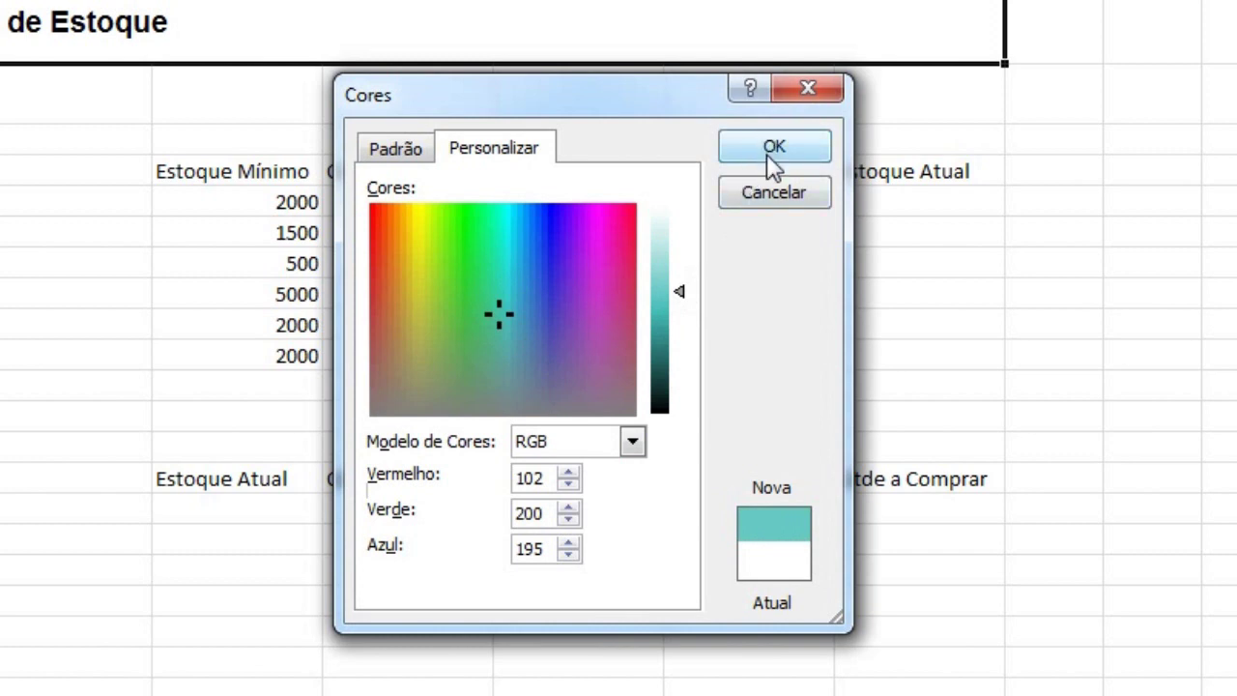
Step: Fill the title cell with a medium blue from the standard colours
left_click(395, 151)
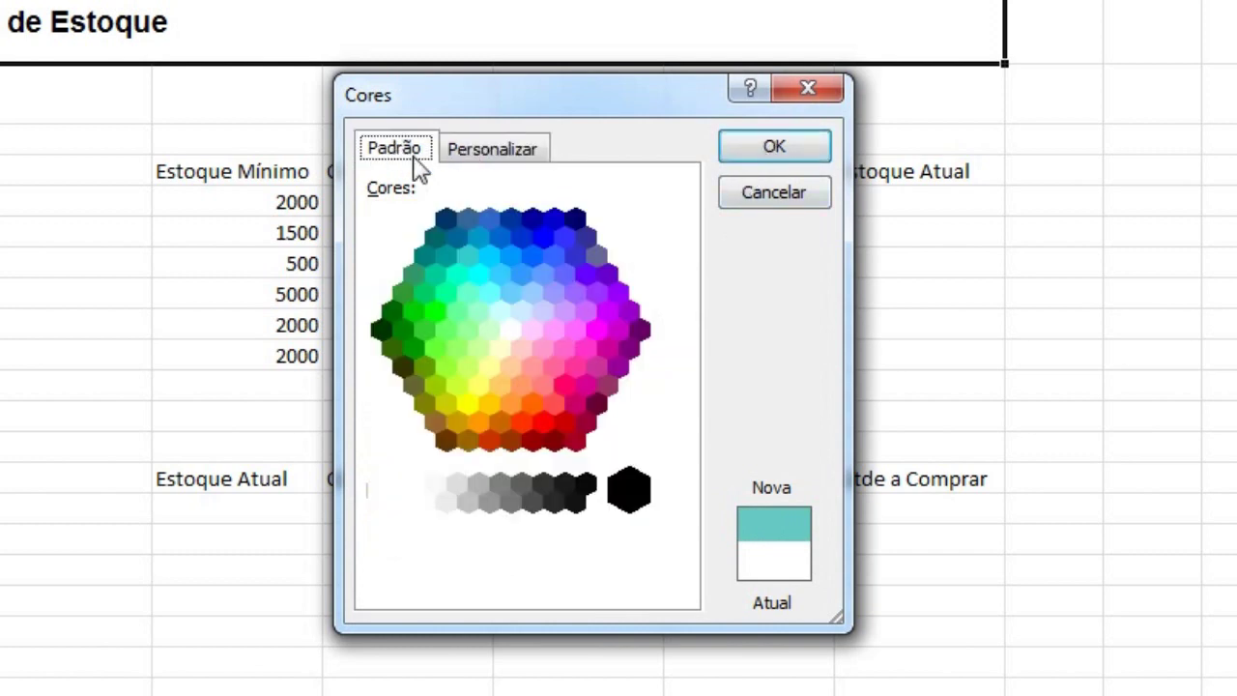
left_click(532, 256)
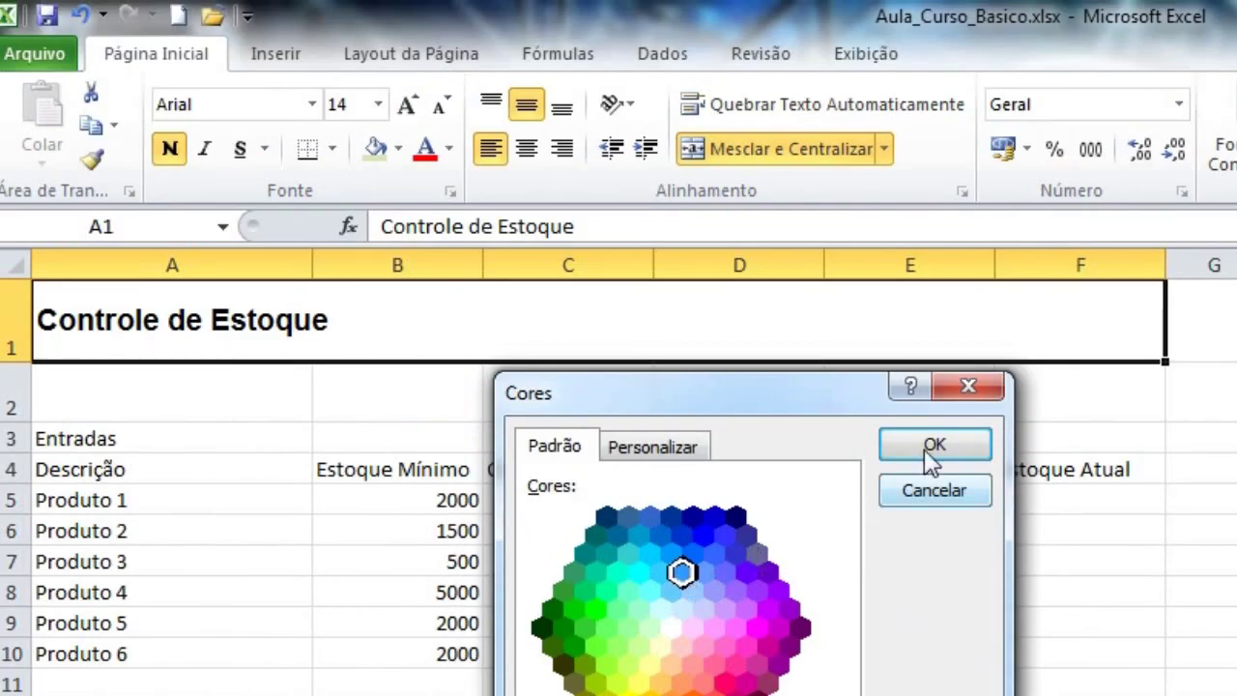
left_click(930, 453)
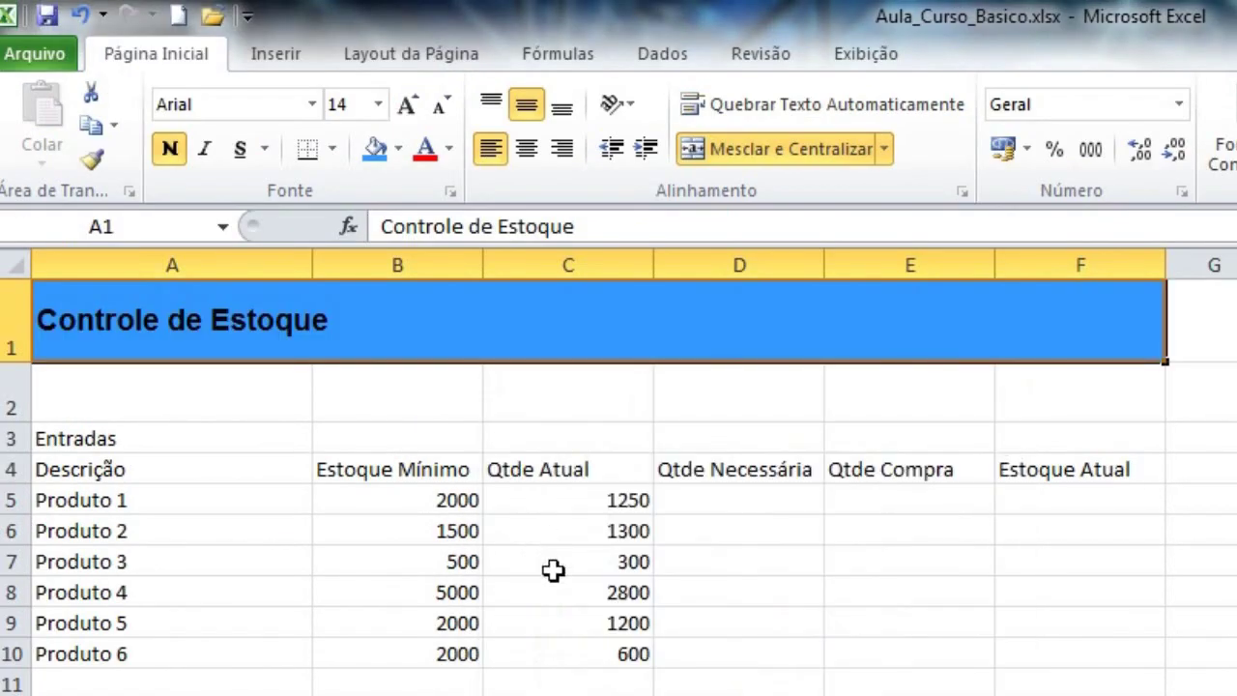
Step: Set the title's font colour to white and its left indent to 3
left_click(449, 150)
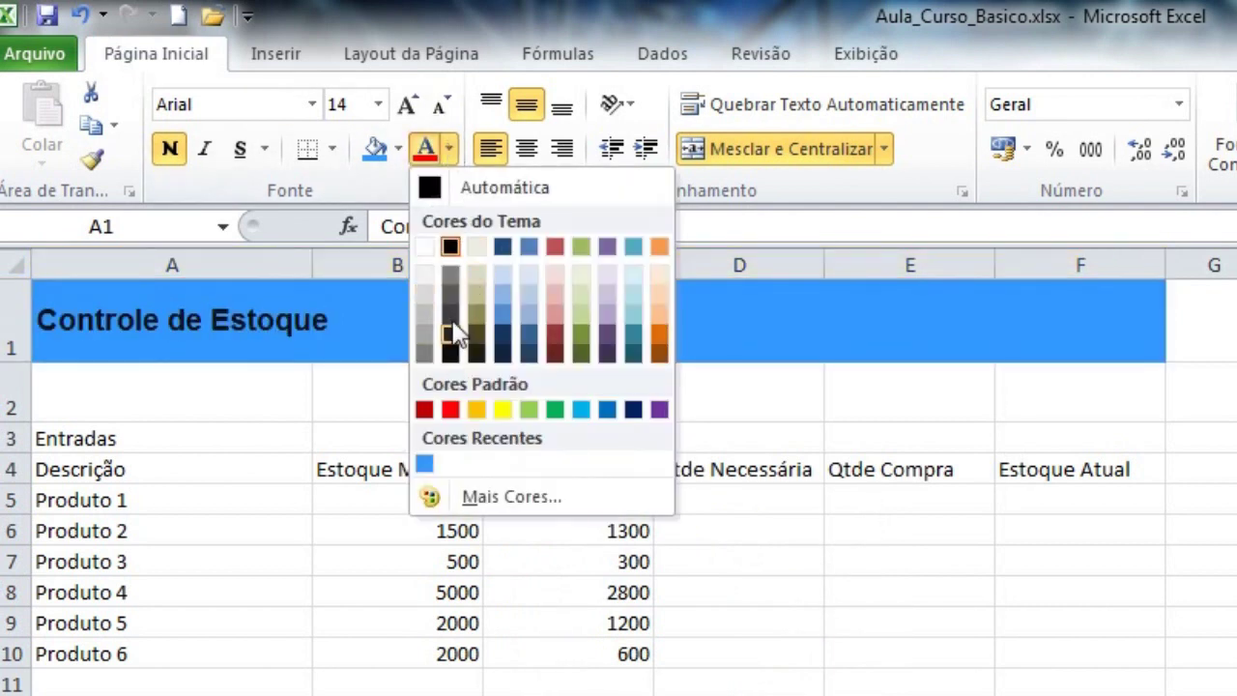
left_click(425, 248)
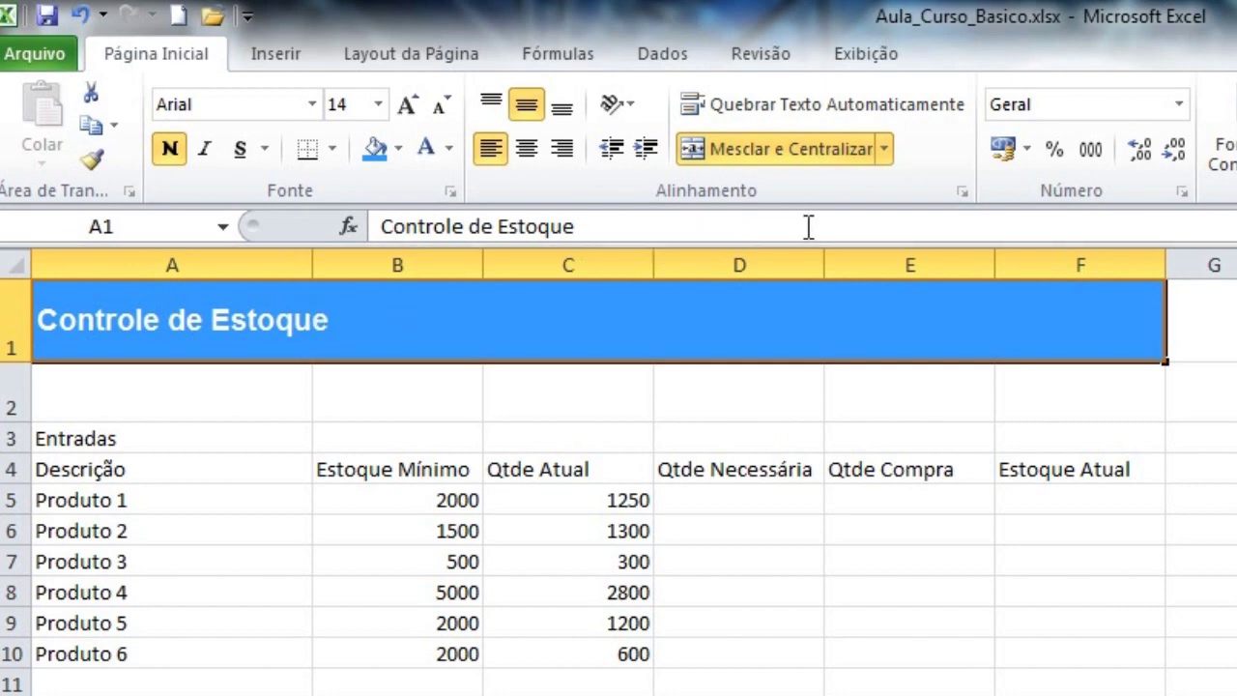
left_click(961, 191)
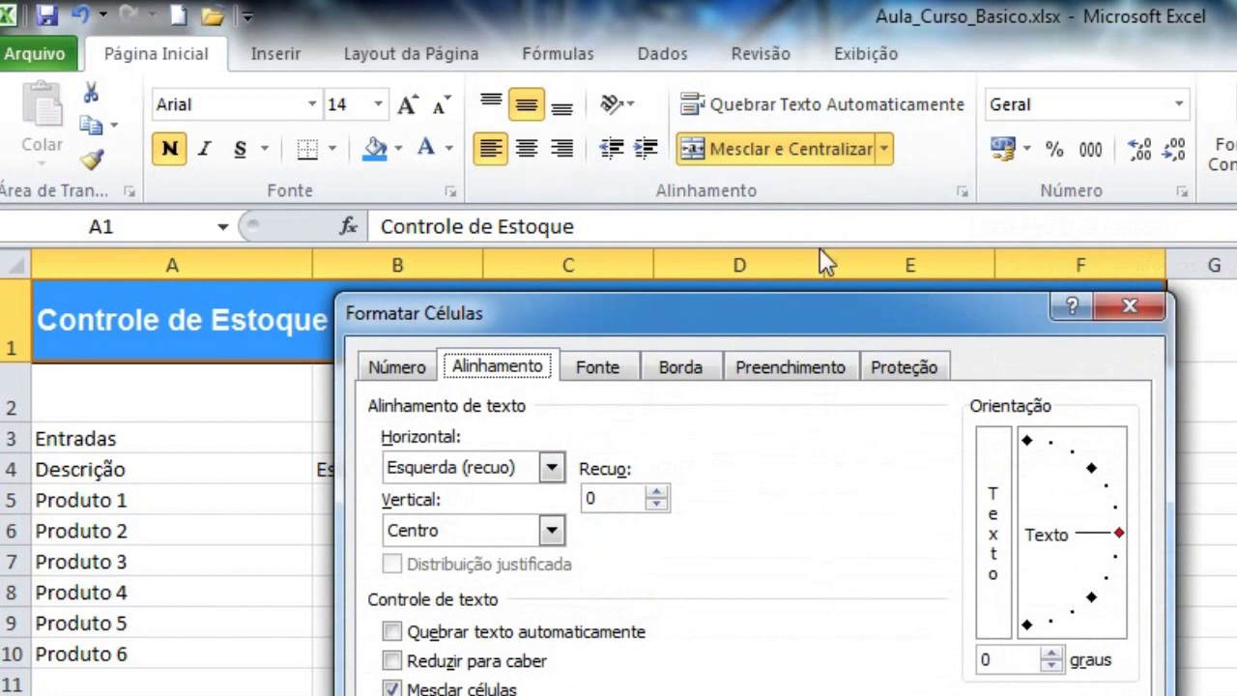
left_click_drag(778, 310, 809, 253)
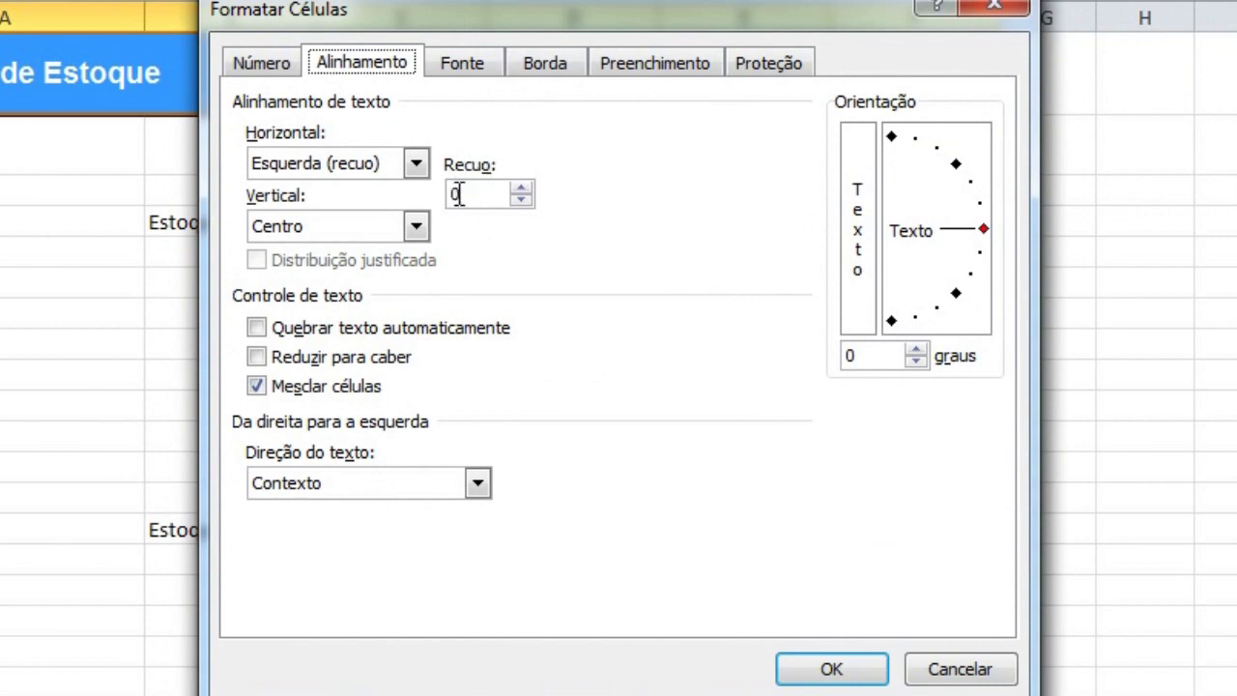
left_click(521, 190)
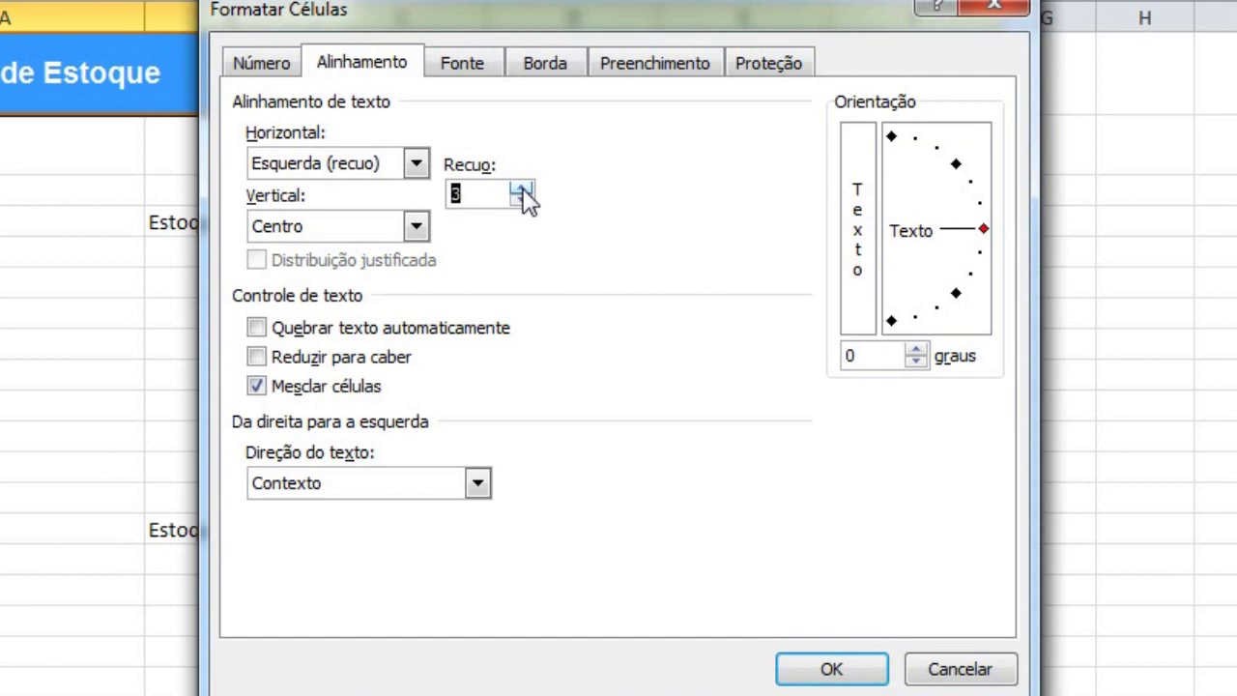
left_click(862, 673)
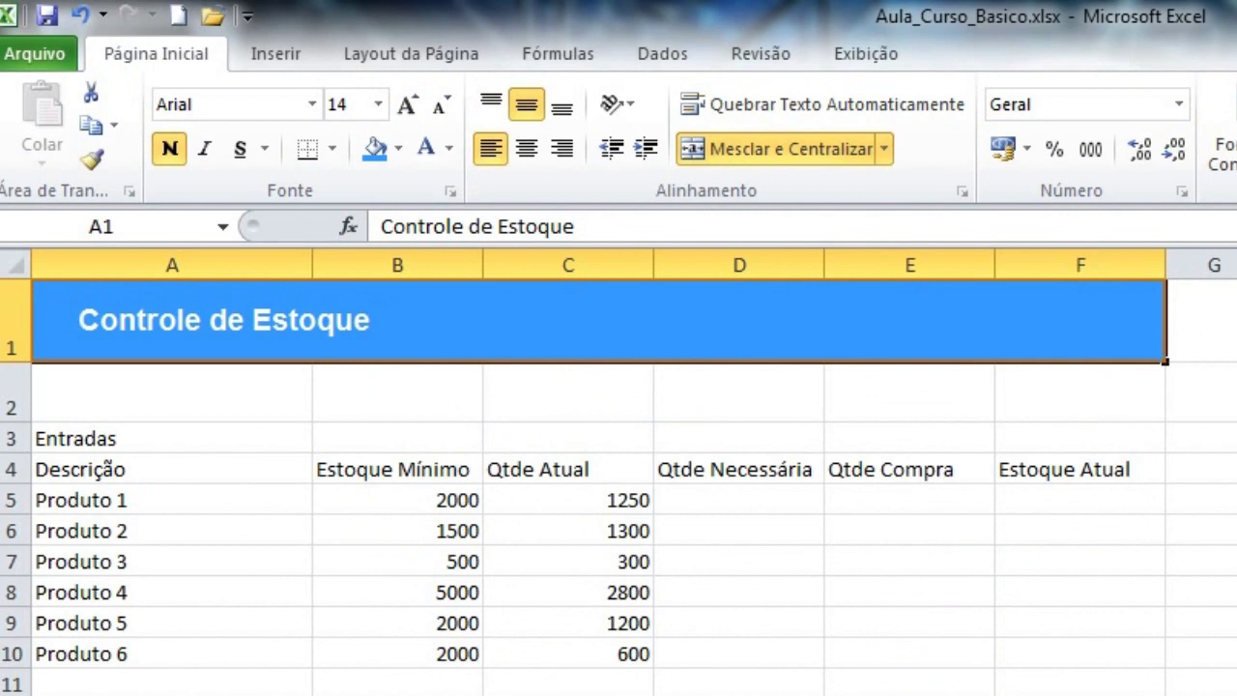
left_click(831, 435)
left_click(514, 350)
left_click(397, 151)
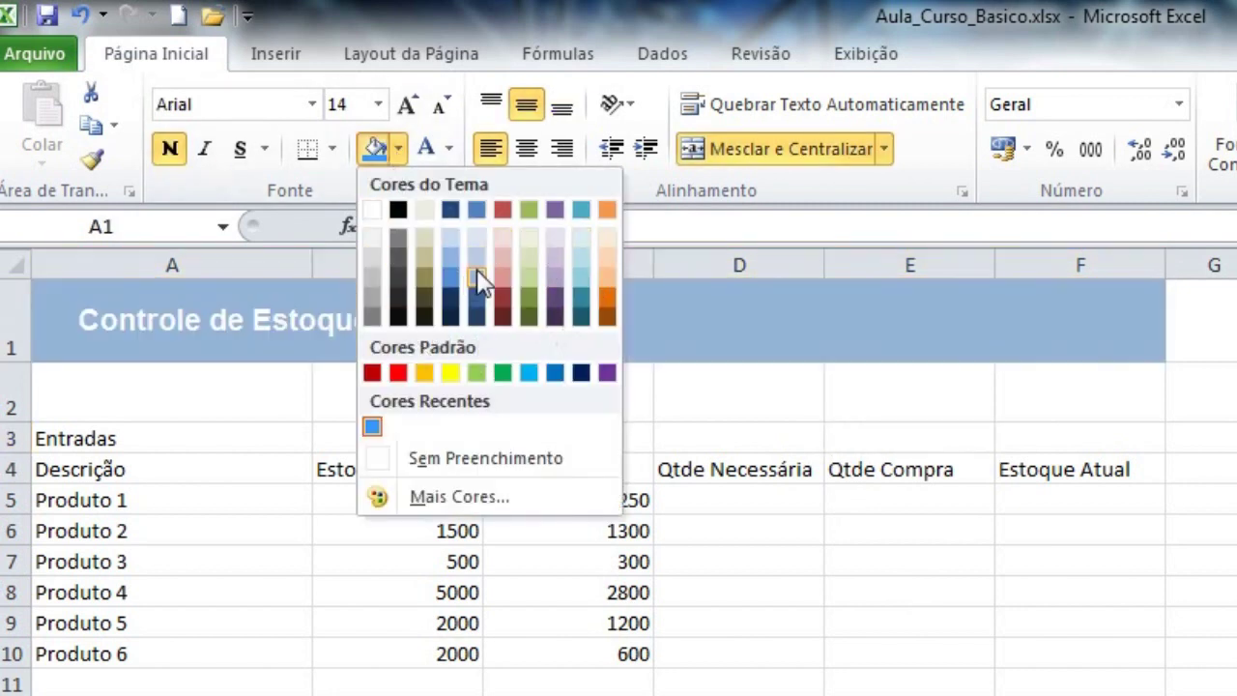
left_click(723, 334)
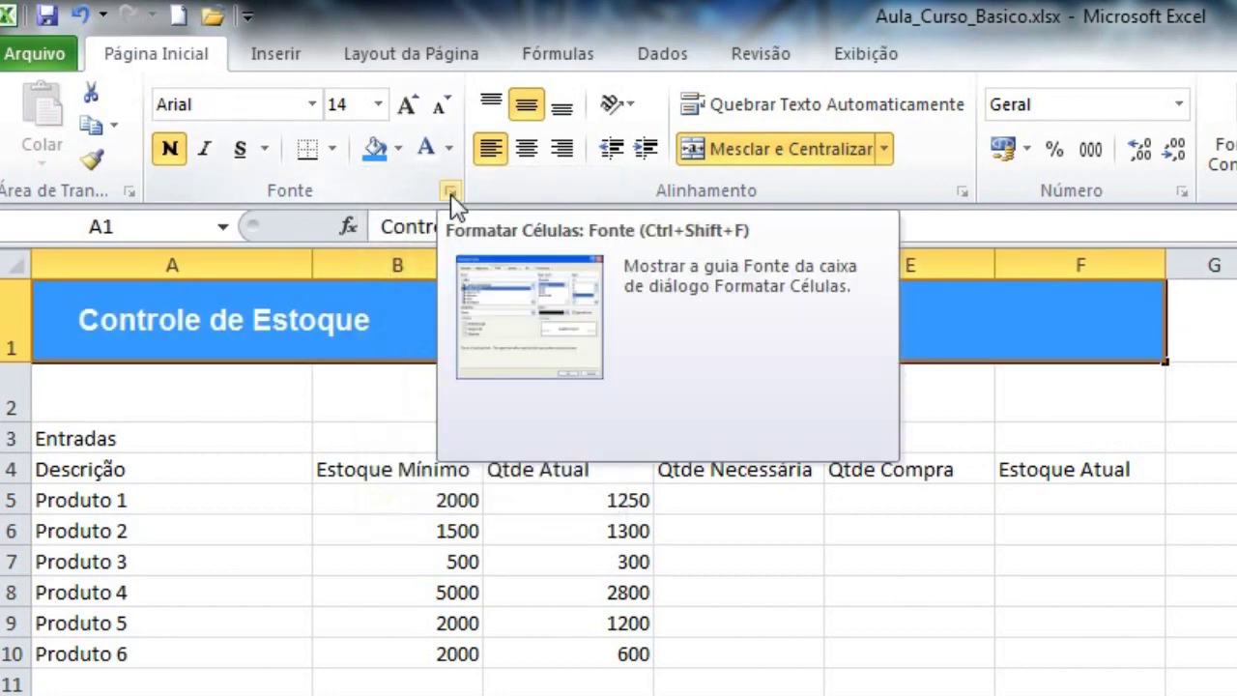
Step: Choose a vertical two-colour gradient fill for the title cell, using the variation that starts with colour 2 on the left
left_click(451, 193)
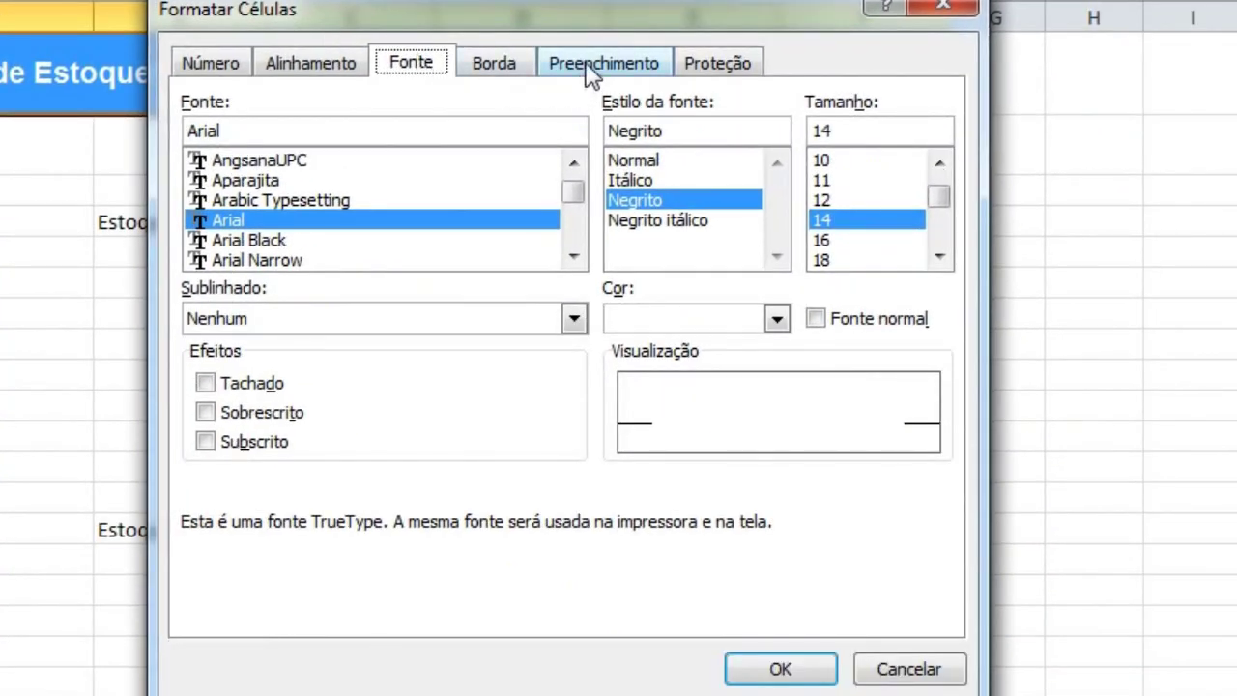
left_click(591, 70)
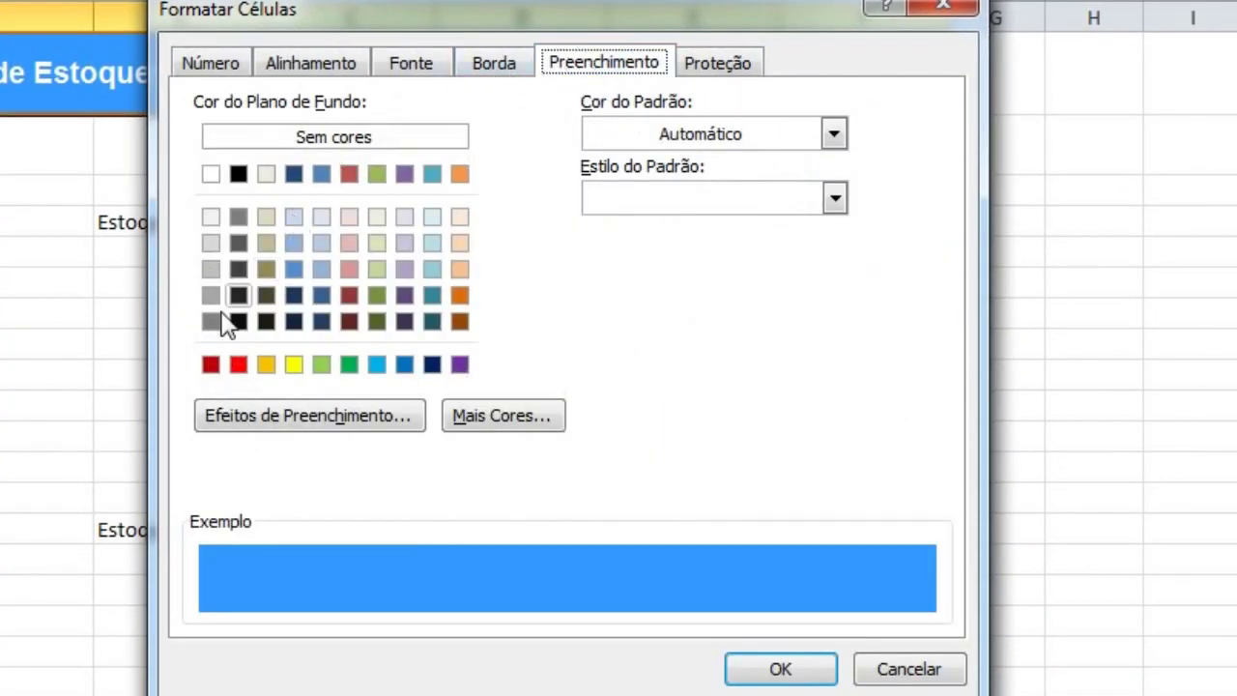
left_click(319, 416)
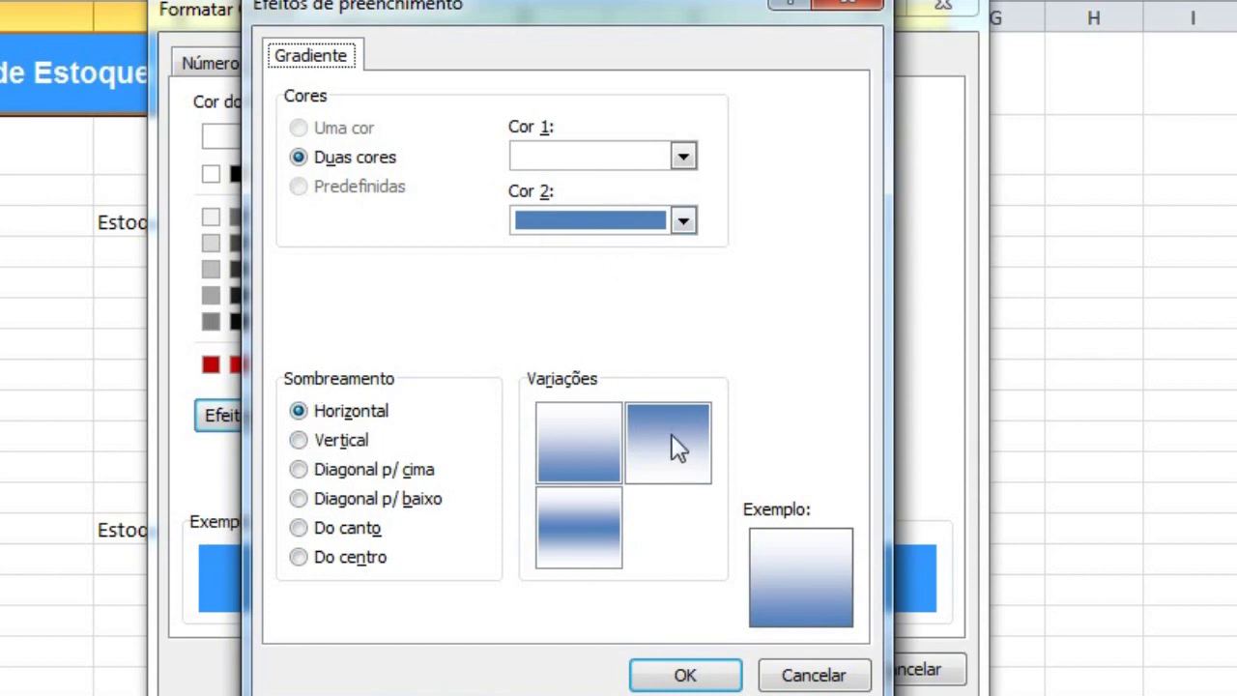
left_click(298, 439)
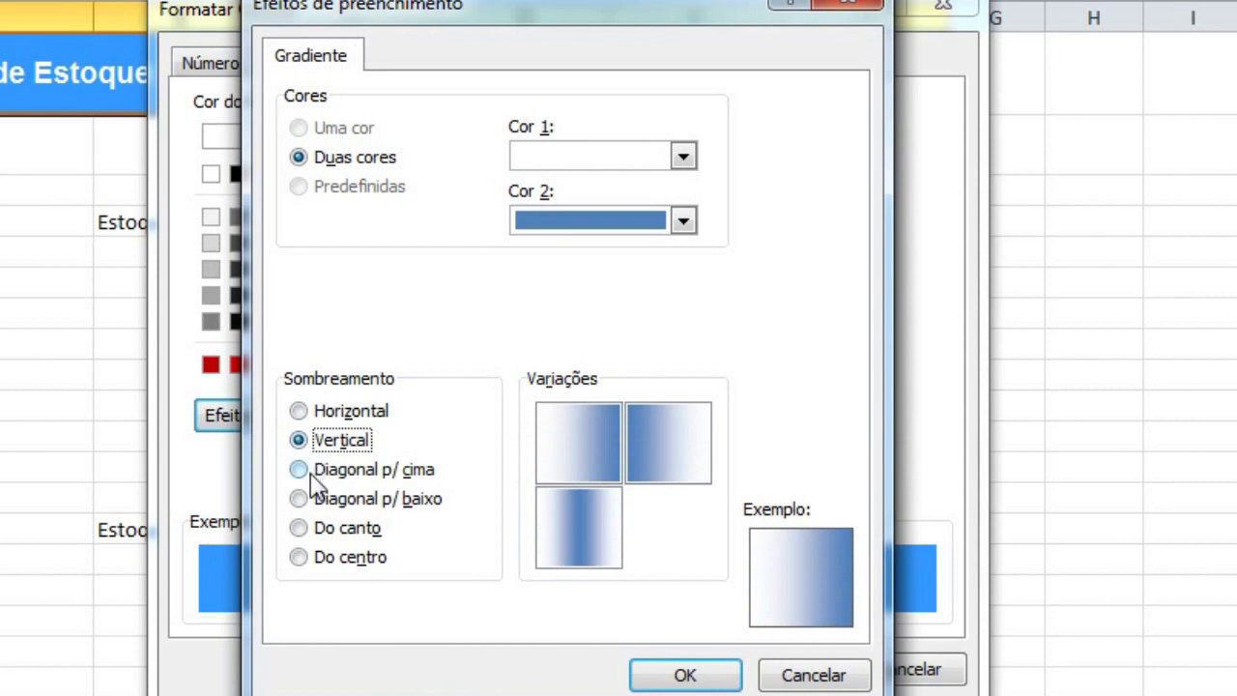
left_click(317, 473)
left_click(319, 498)
left_click(324, 528)
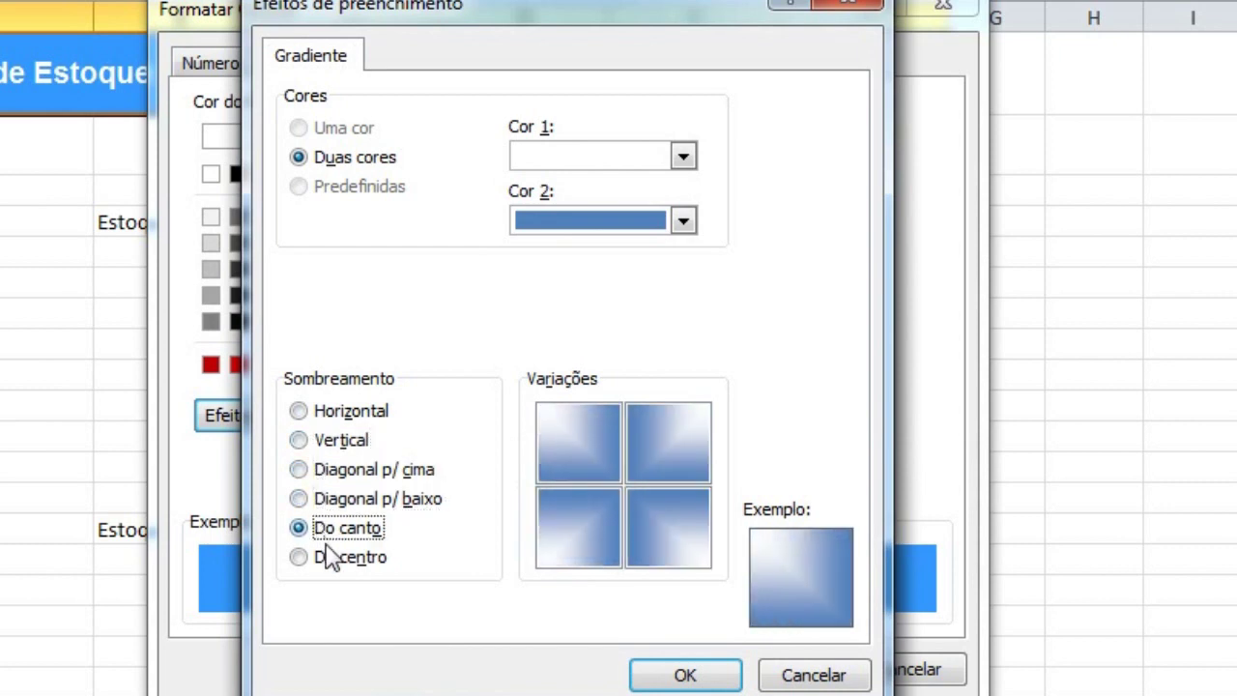
left_click(329, 557)
left_click(330, 442)
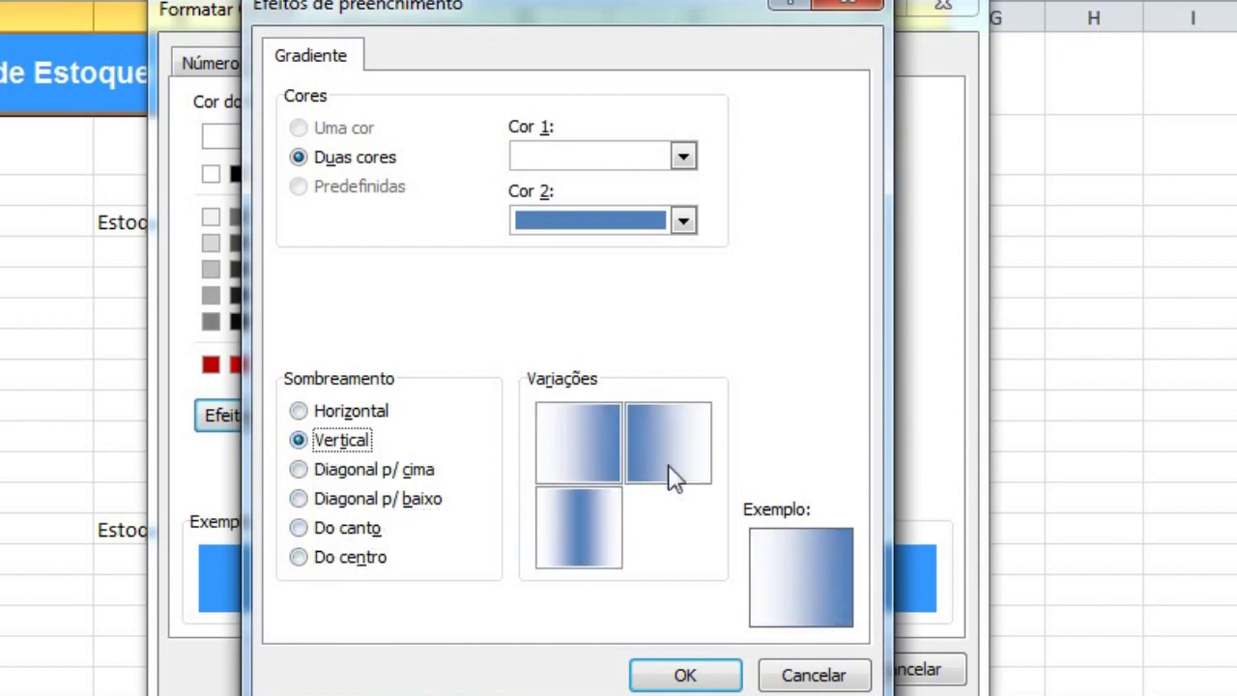
left_click(665, 438)
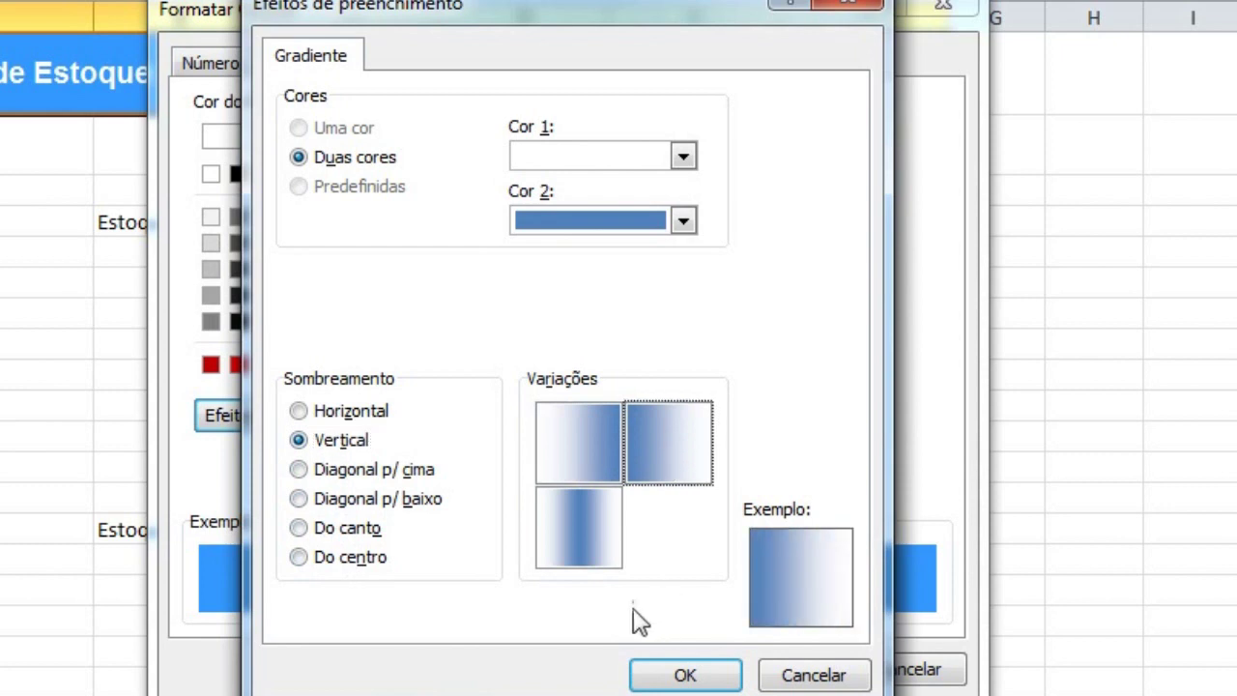
Step: Set the gradient's colour 2 to the darkest navy blue theme shade and apply the fill to the title cell
left_click(683, 223)
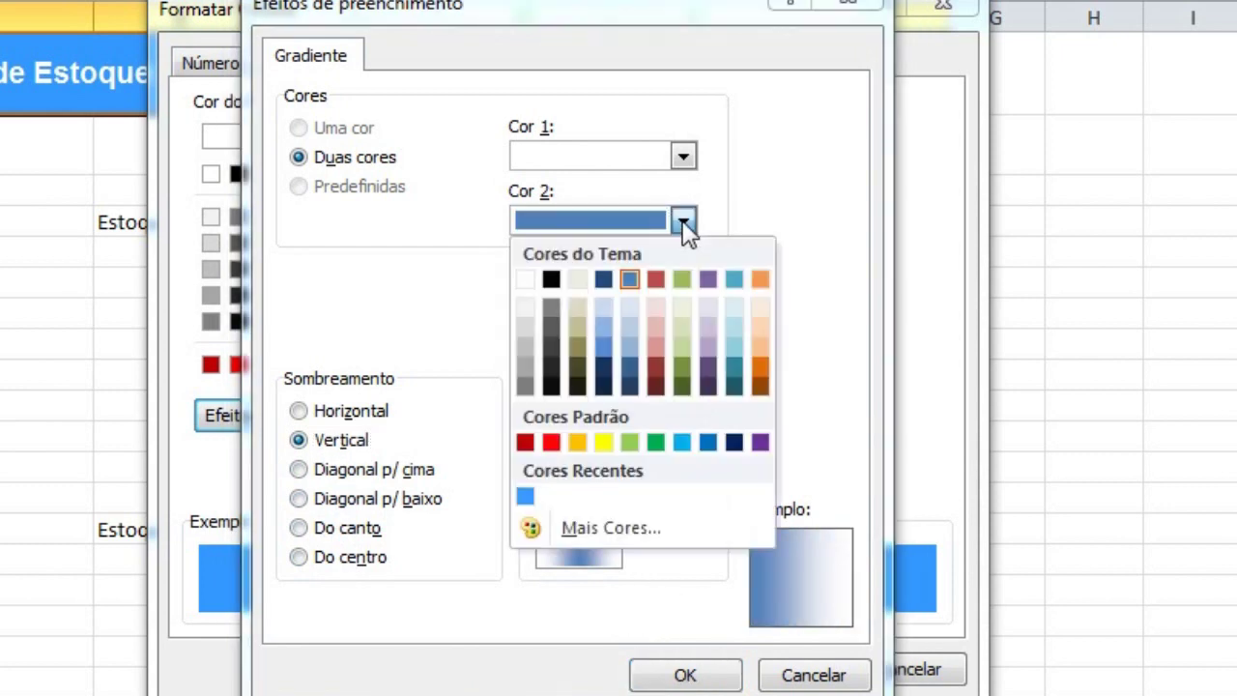
left_click(604, 386)
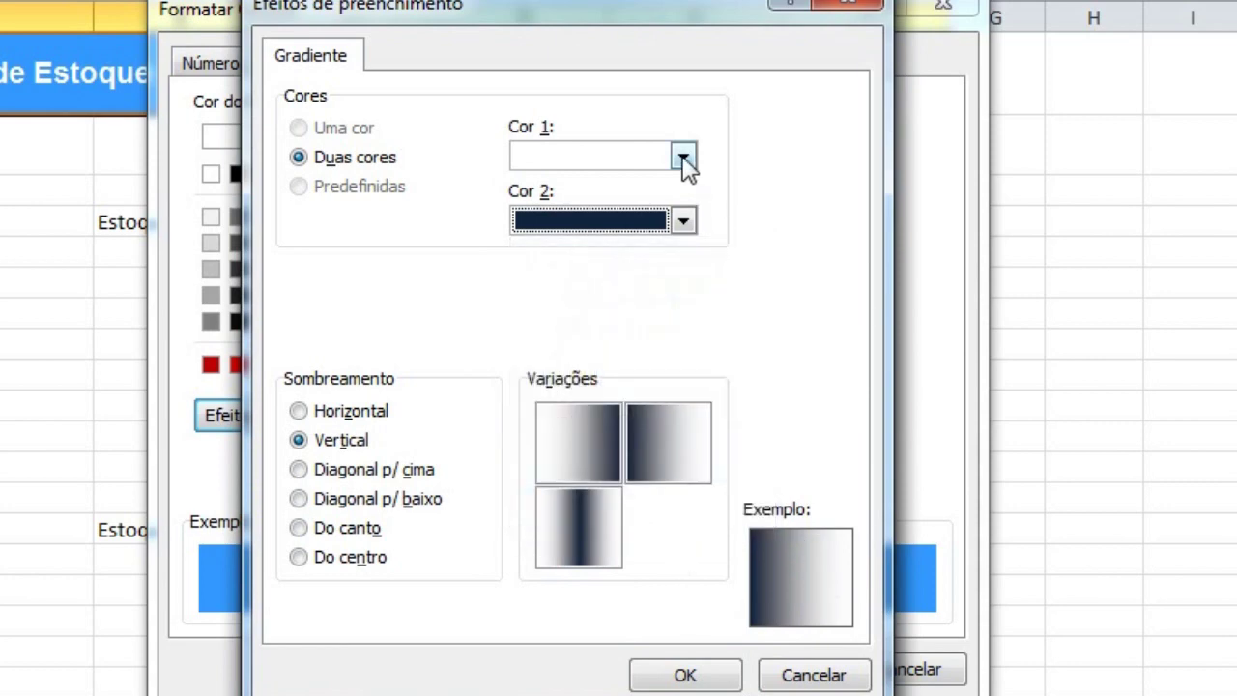
left_click(699, 676)
left_click(773, 671)
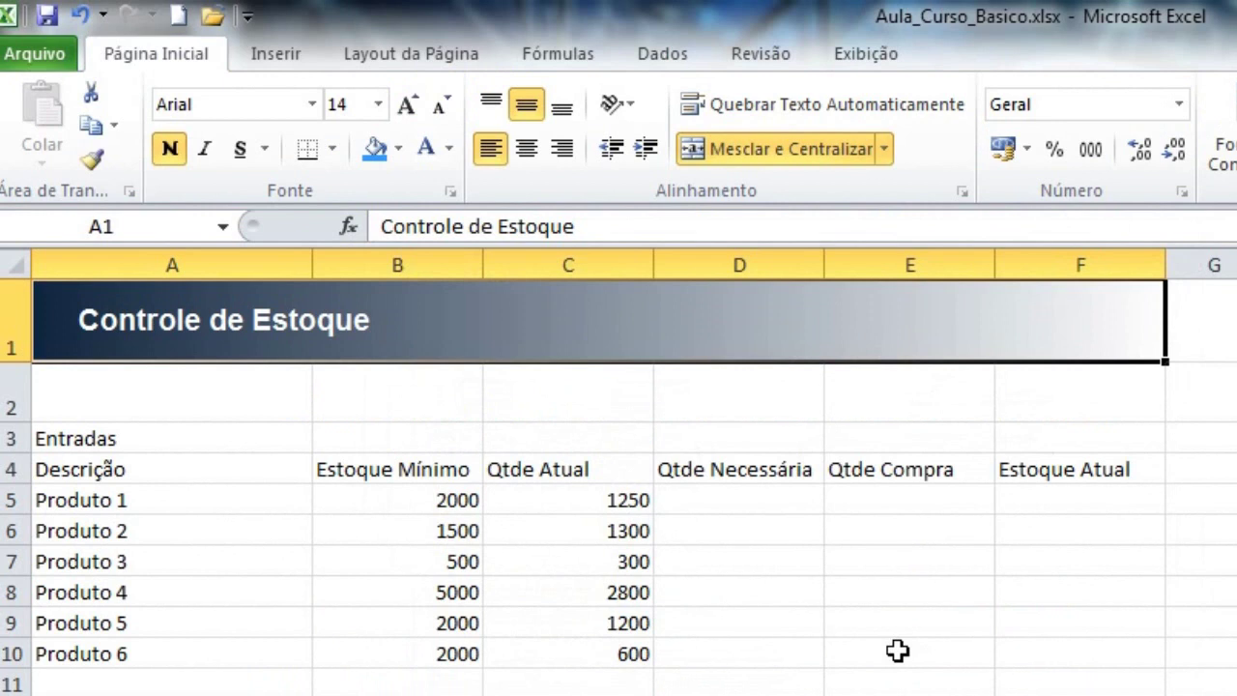
left_click(851, 478)
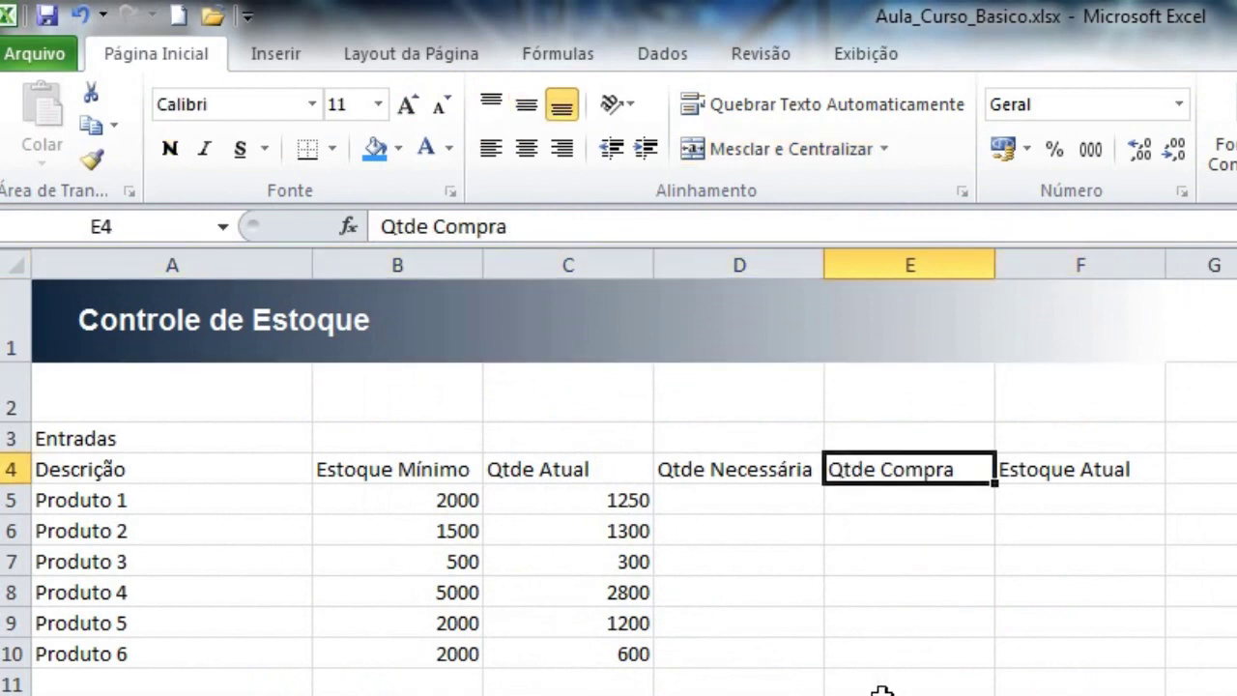
Step: Try a medium solid outline border with automatic colour on the title cell, then discard it
left_click(505, 322)
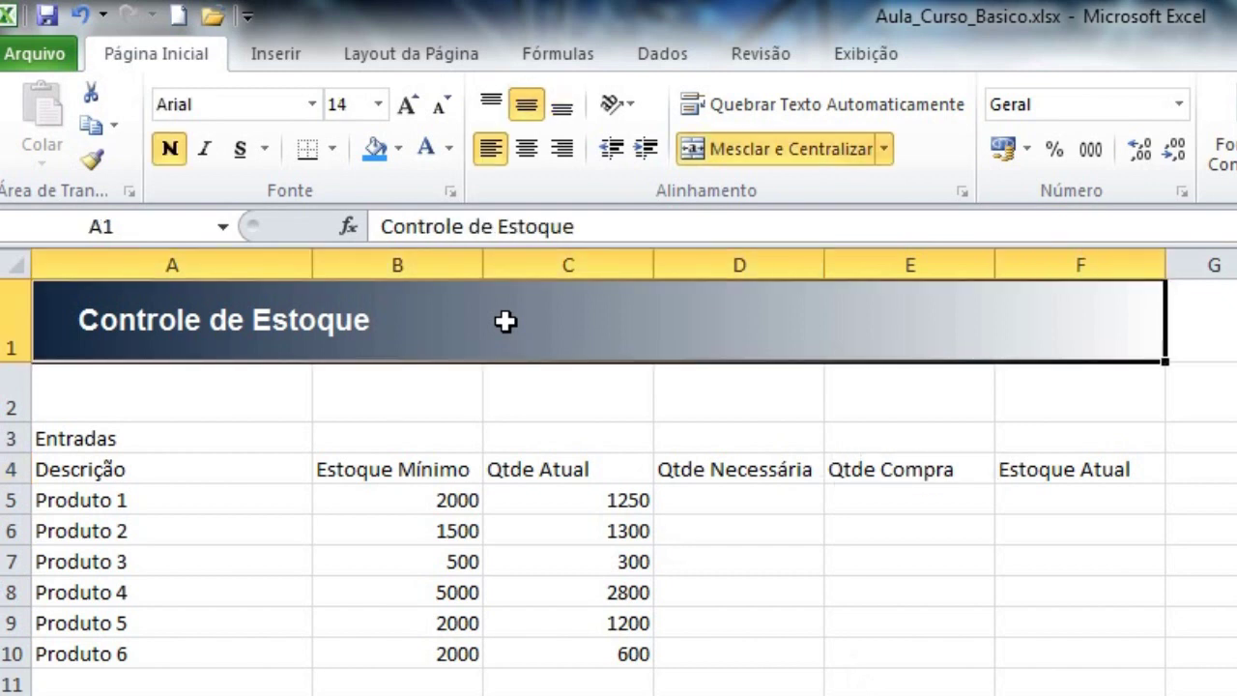
left_click(332, 150)
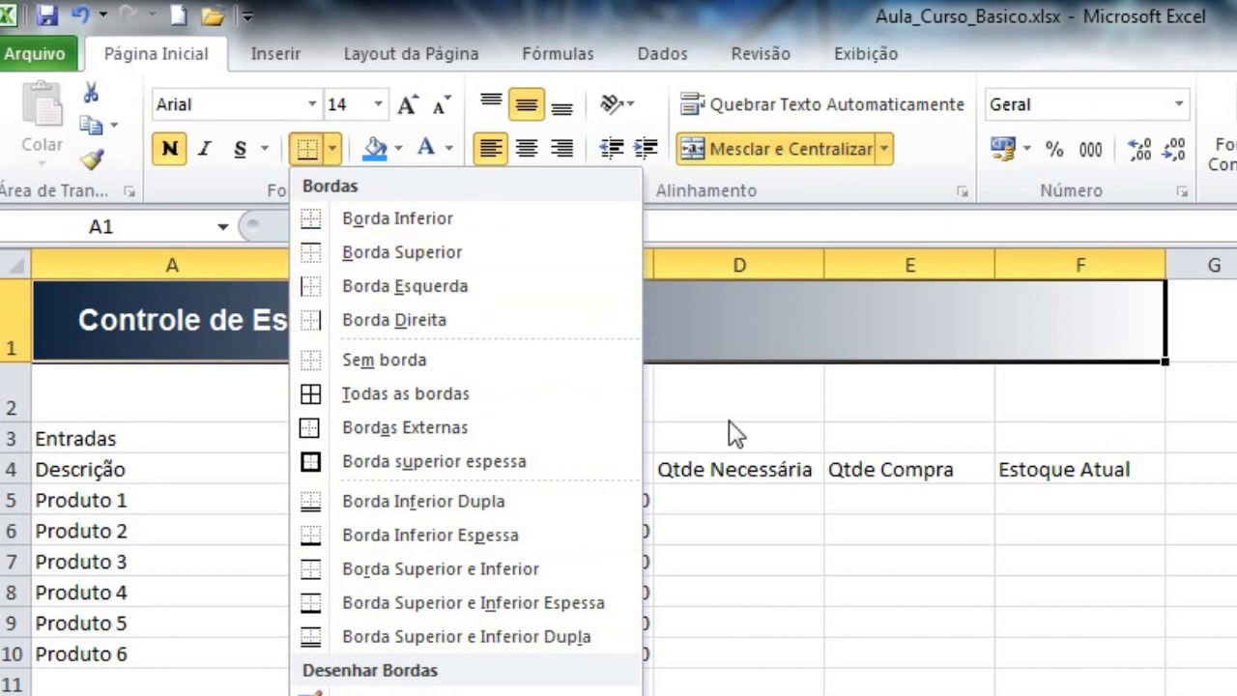
left_click(619, 333)
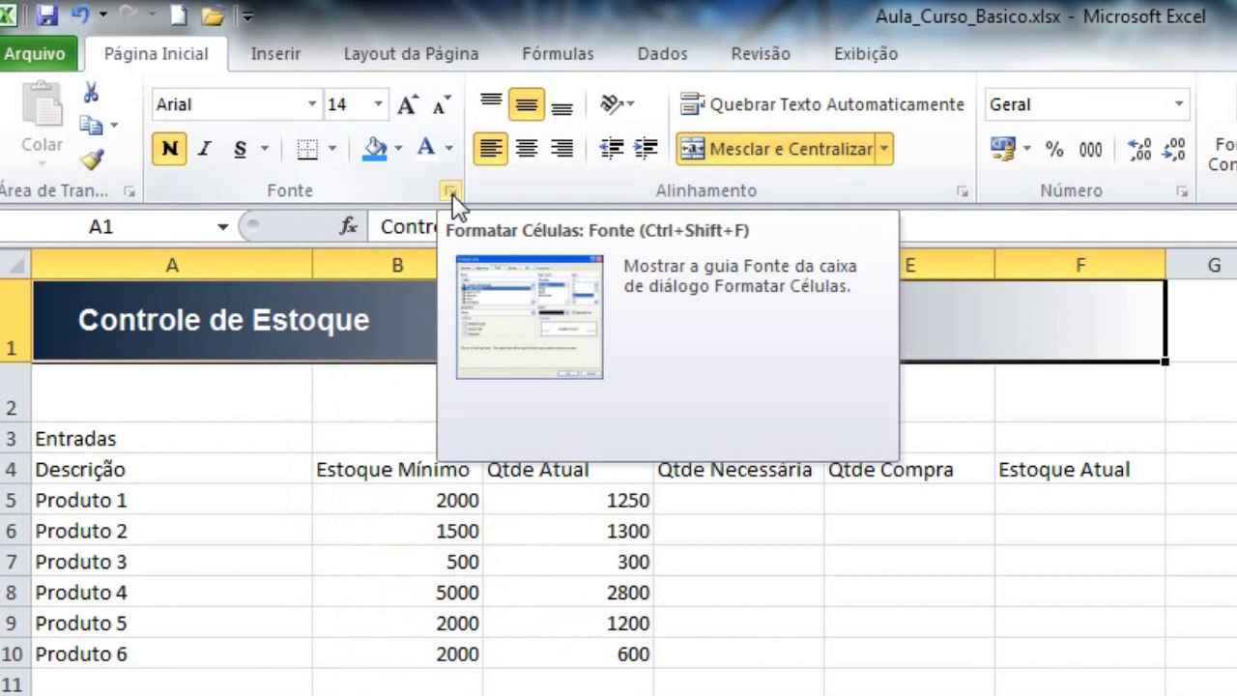
left_click(451, 192)
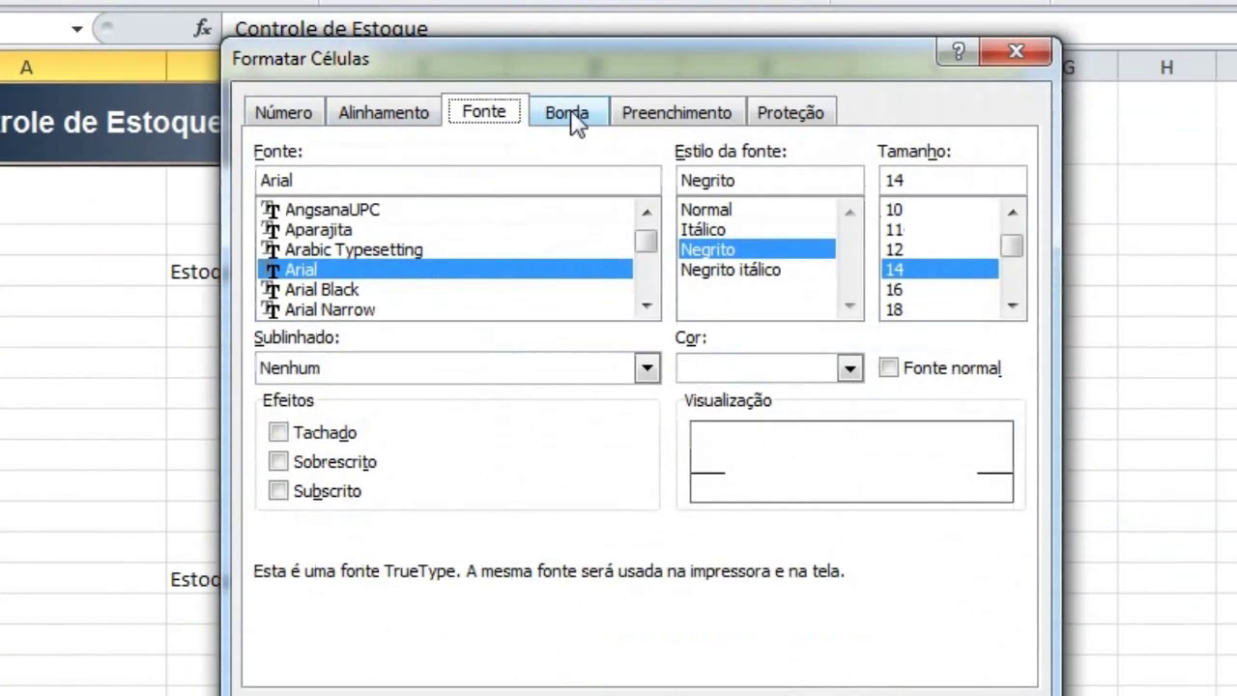
left_click(570, 118)
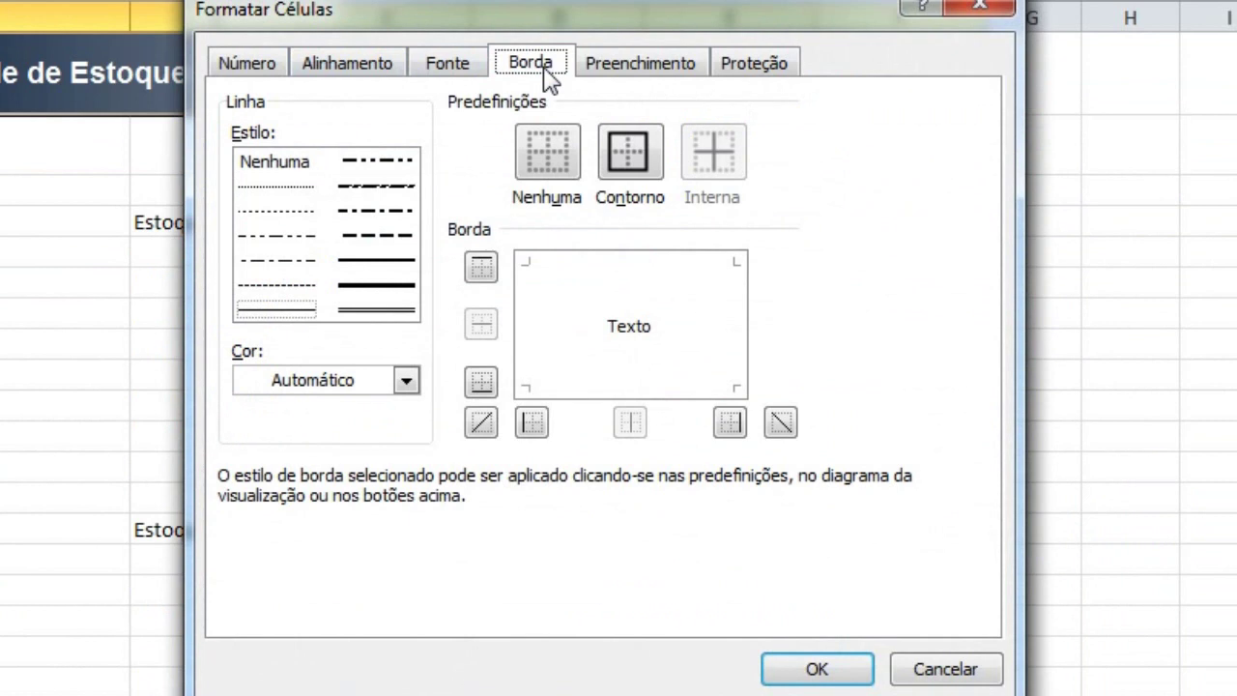
left_click(366, 261)
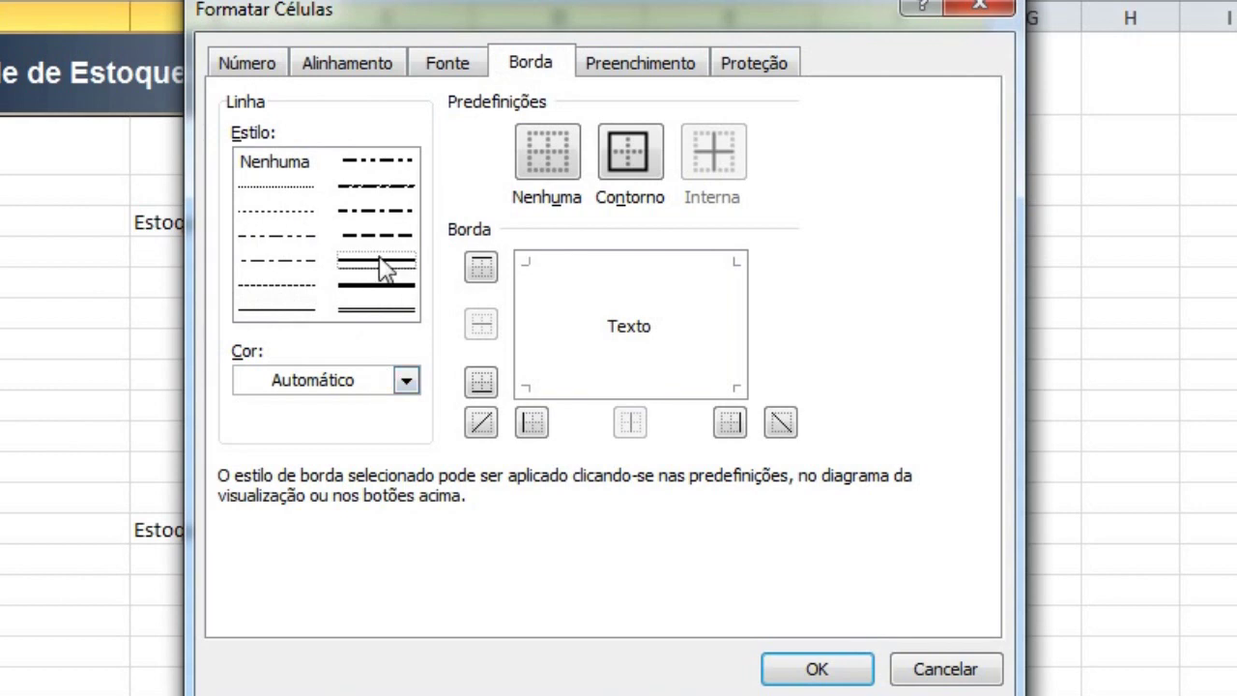
left_click(406, 381)
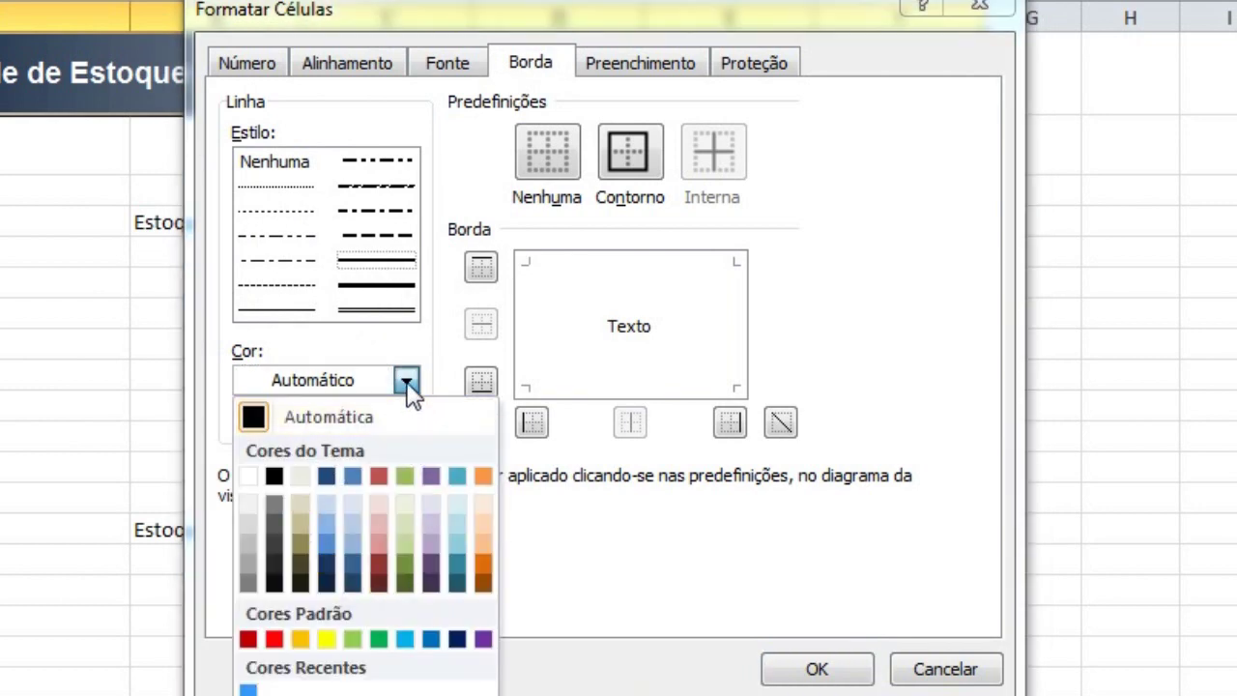
left_click(410, 387)
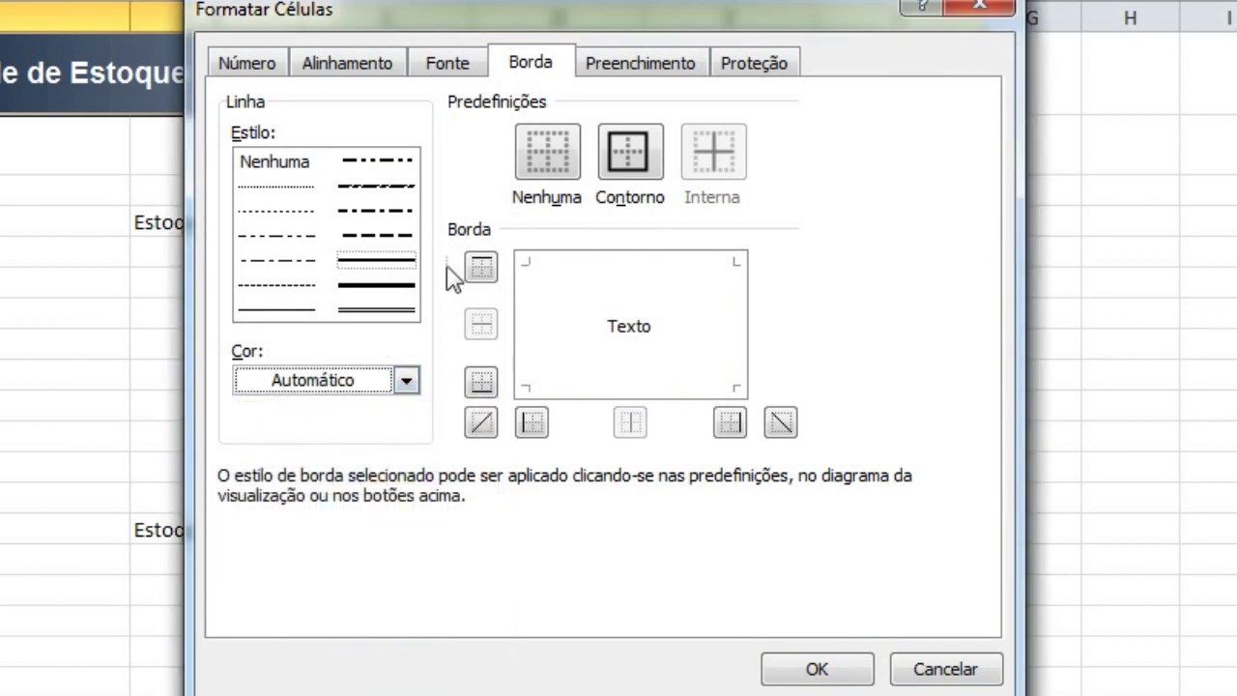
left_click(629, 164)
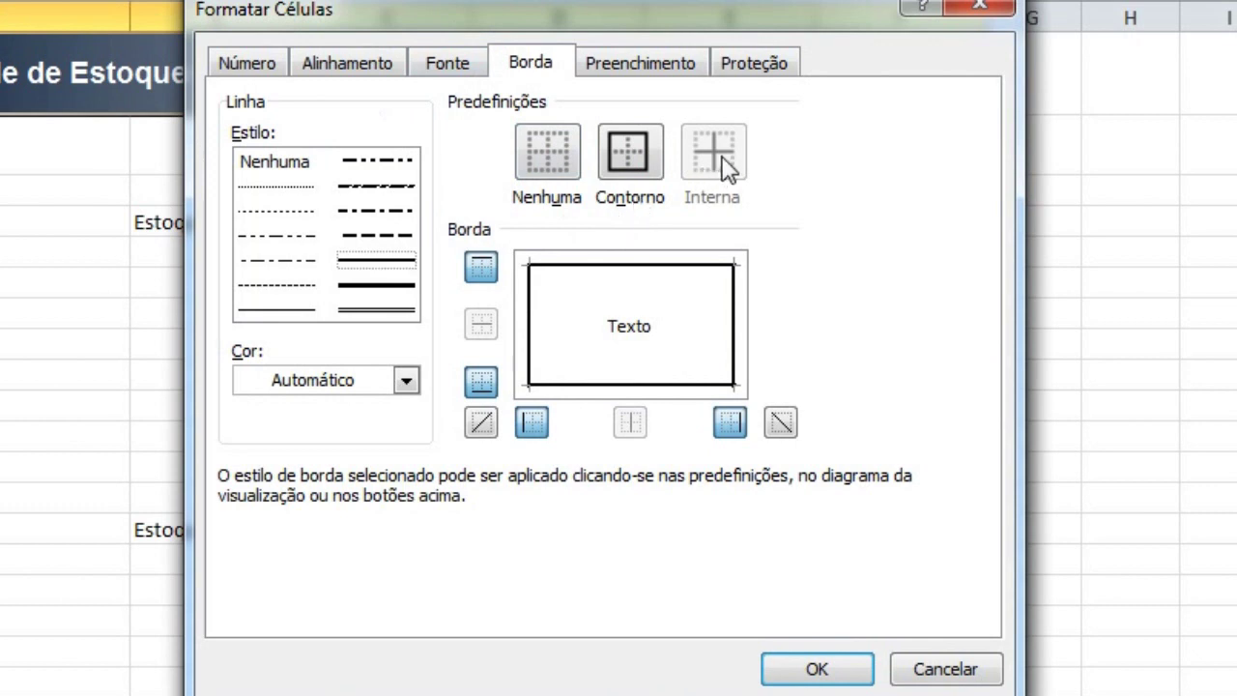
left_click(638, 164)
left_click(933, 676)
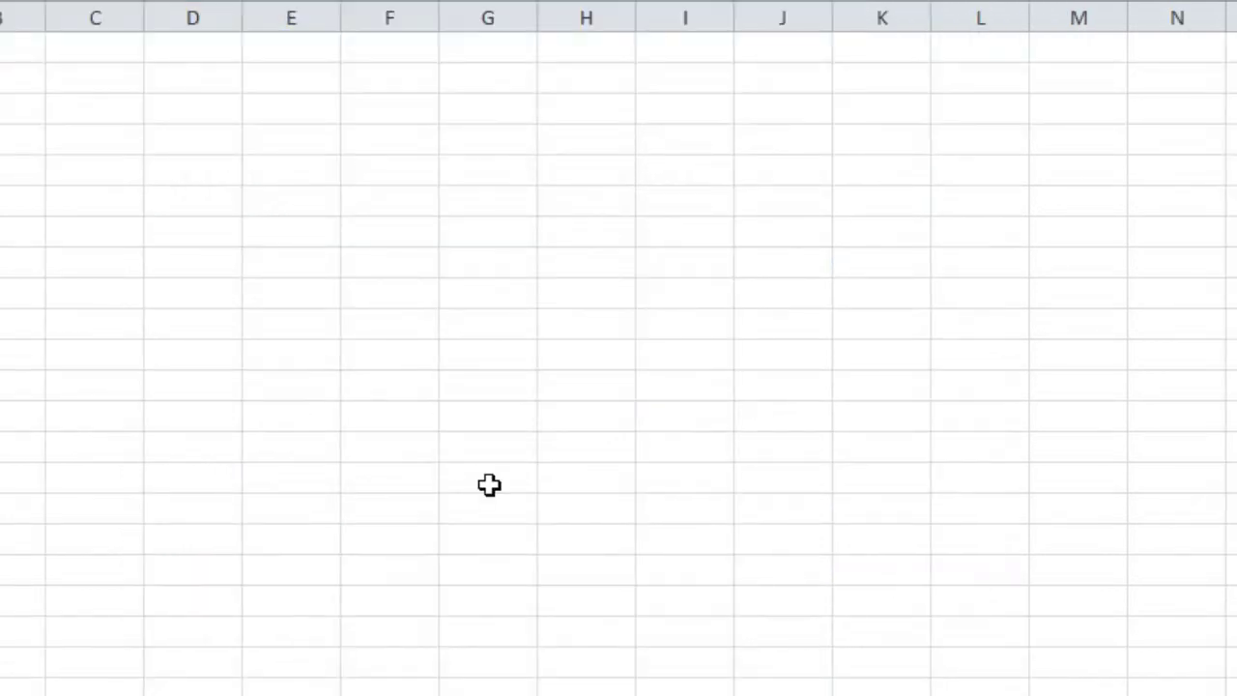
Step: Give the cell range G2:J8 on the blank sheet a thick solid outline border
left_click_drag(458, 74, 807, 275)
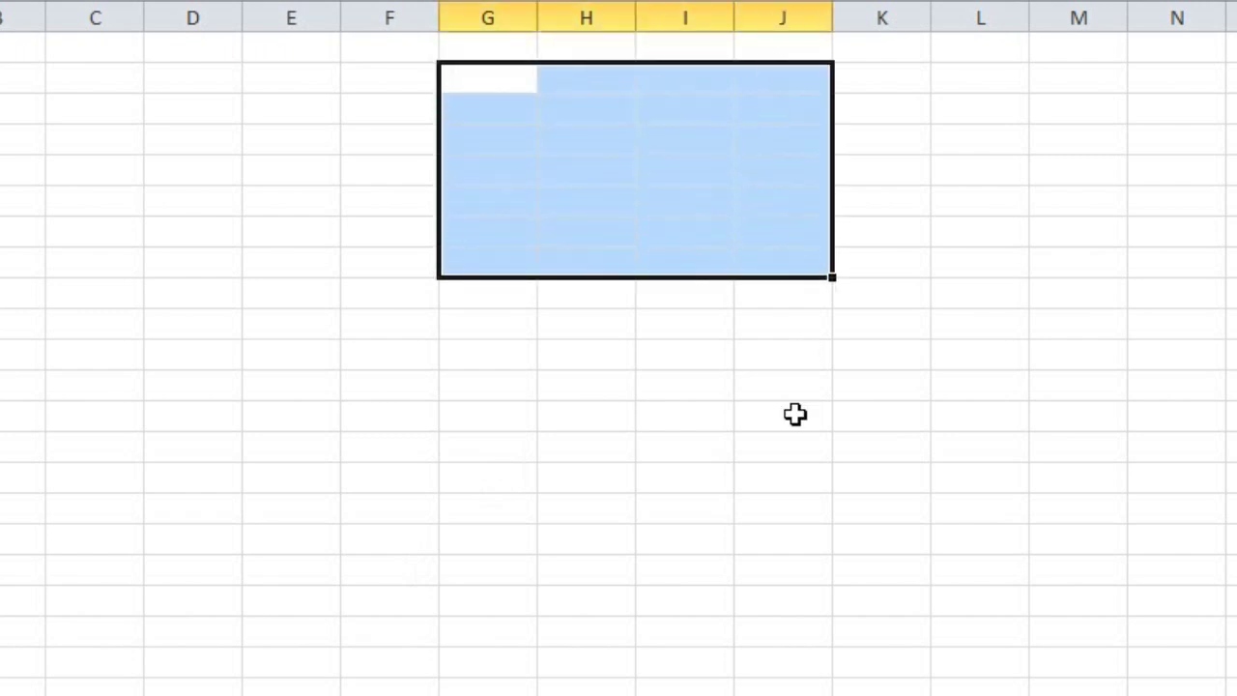
key("ctrl+1")
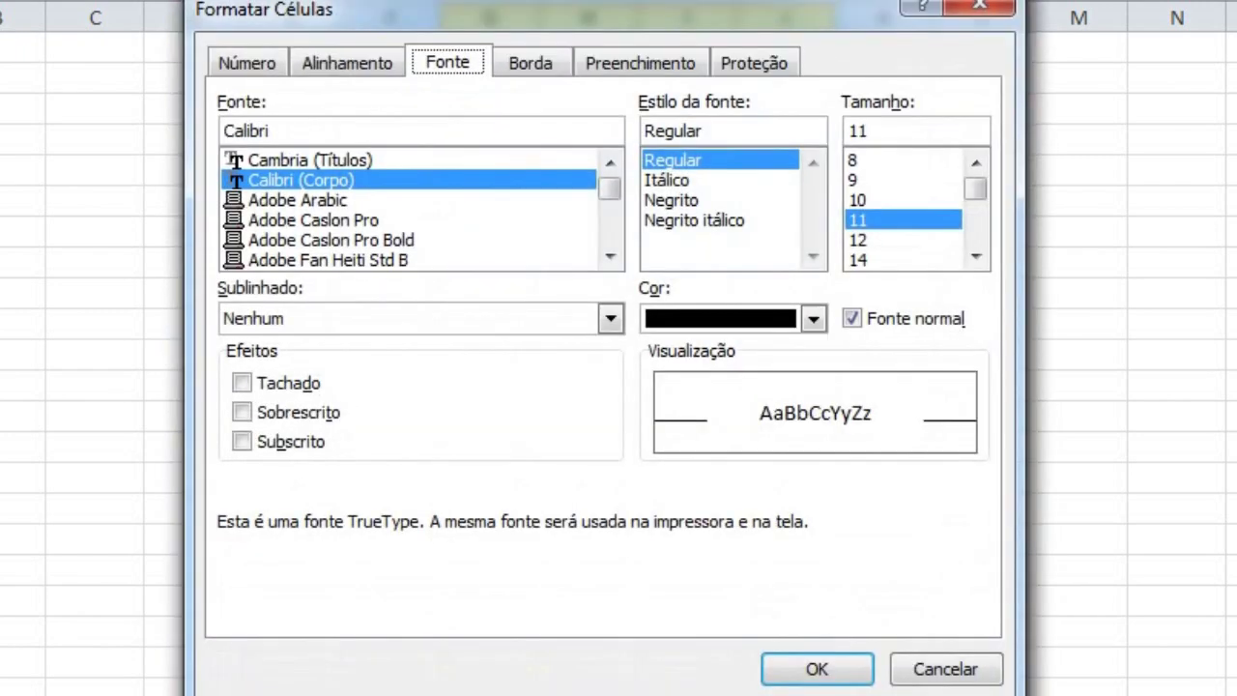
left_click(515, 70)
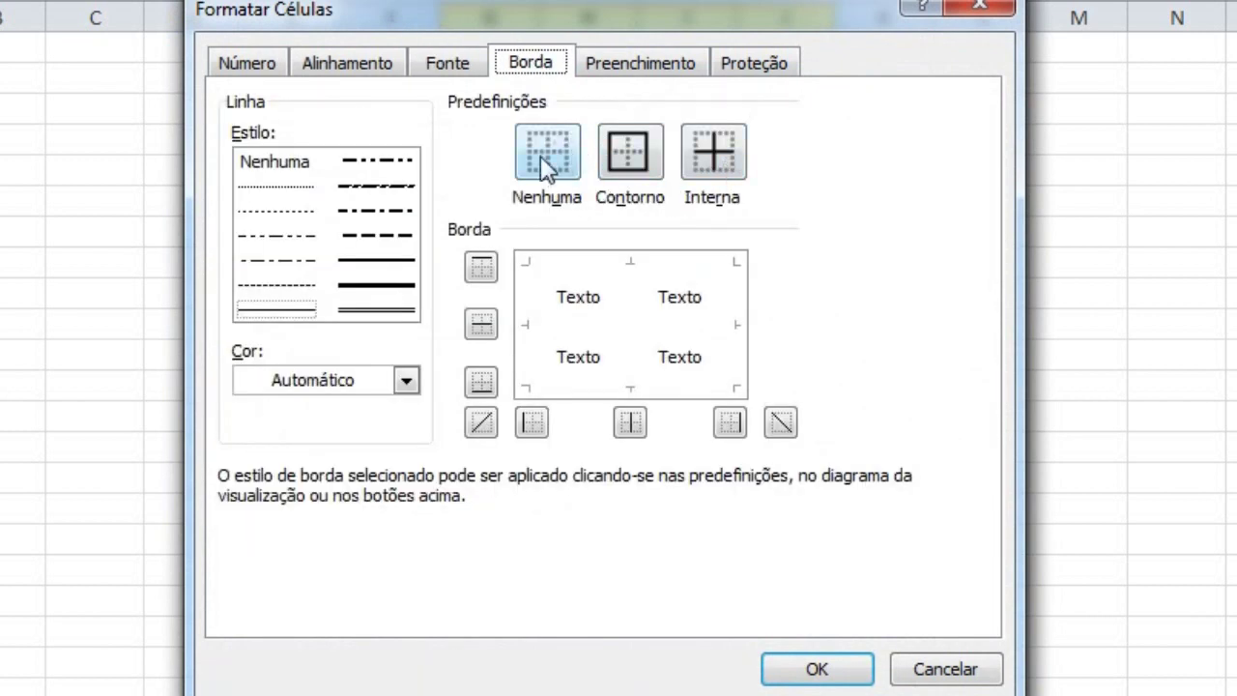
left_click_drag(630, 8, 931, 89)
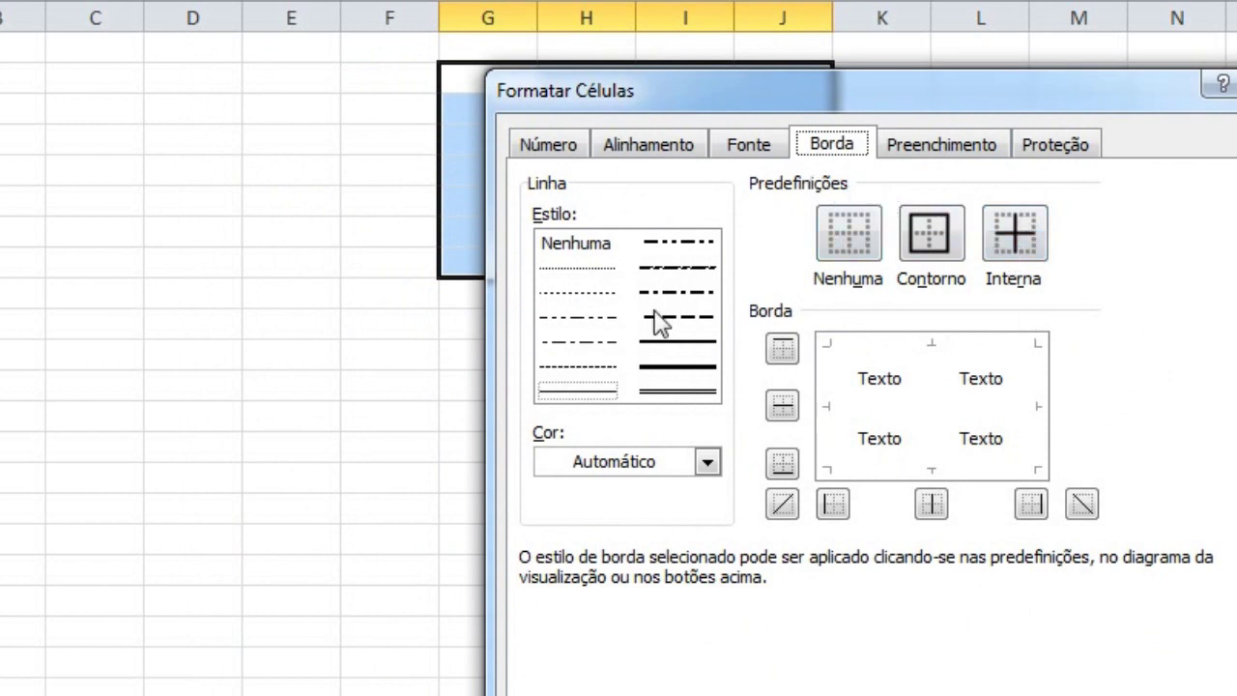
left_click(674, 377)
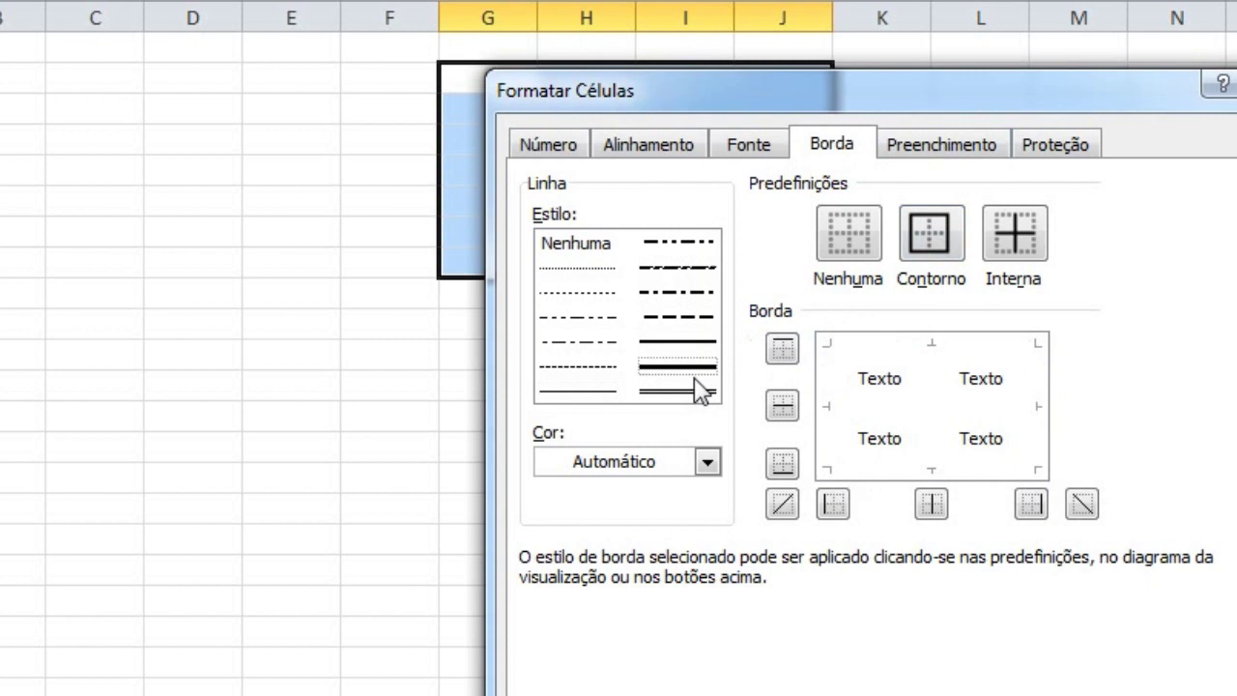
left_click(933, 237)
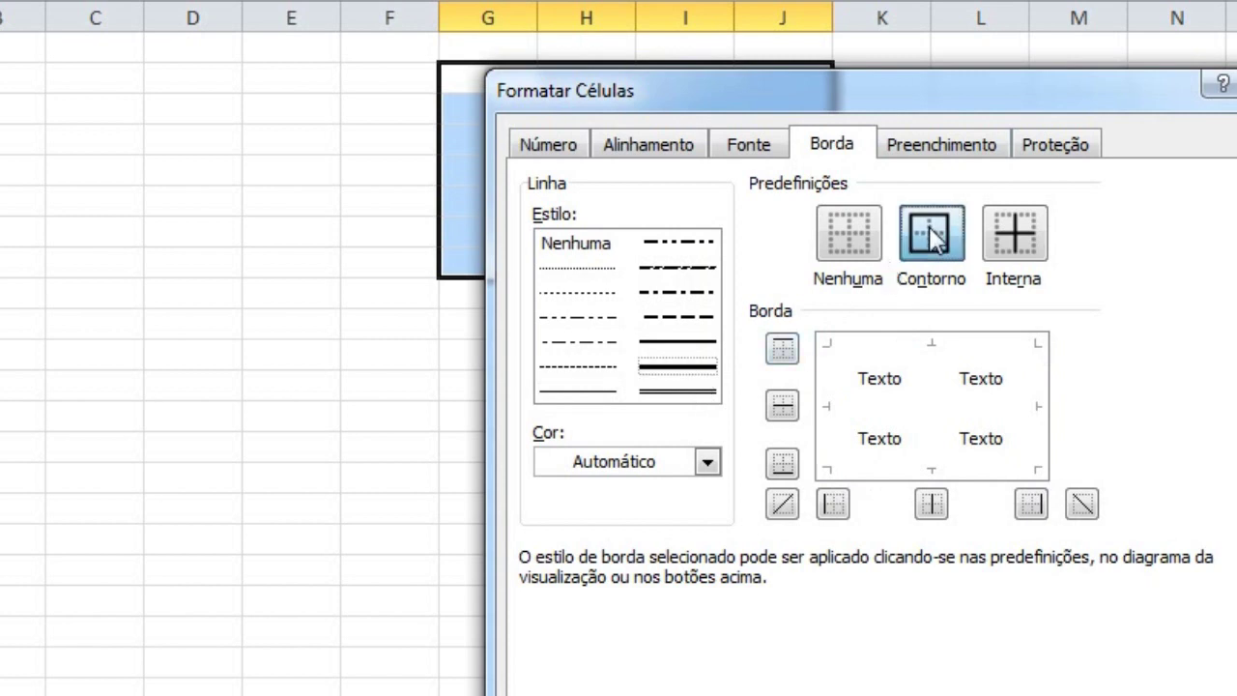
Step: Toggle the range's top, bottom, left and right borders individually, leaving only the top and bottom ones
left_click(788, 349)
left_click(789, 350)
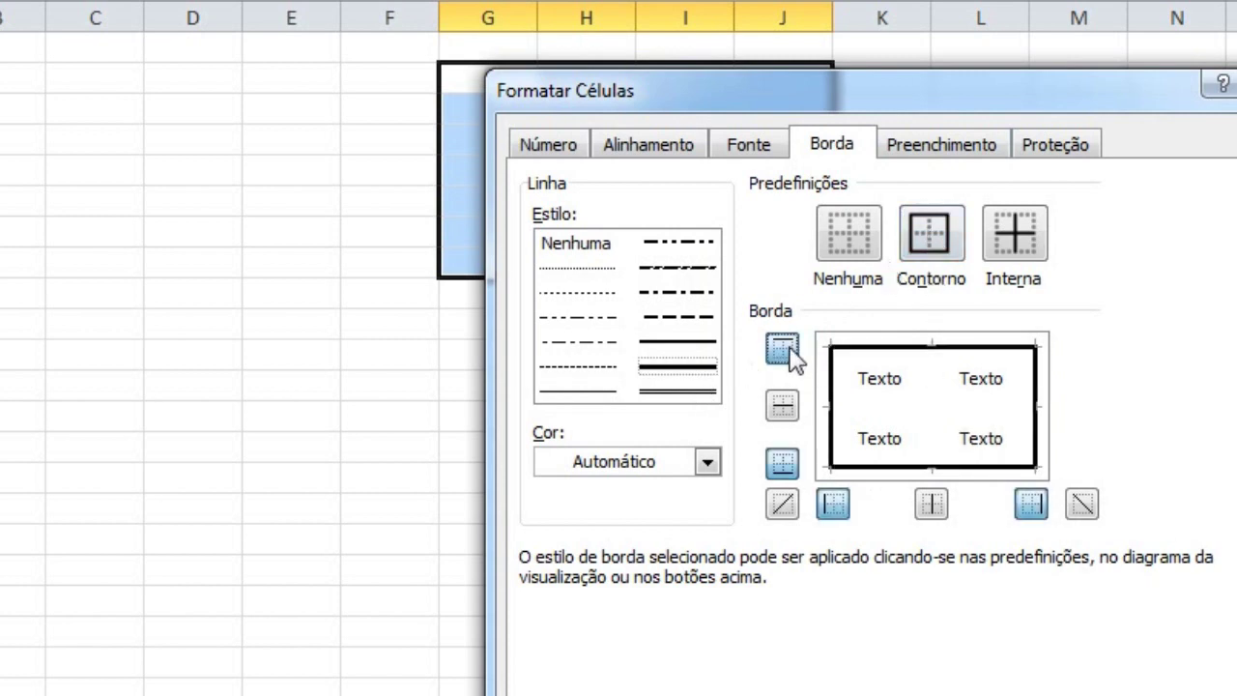
left_click(782, 456)
left_click(782, 464)
left_click(833, 504)
left_click(832, 503)
left_click(1040, 512)
left_click(1039, 512)
left_click(833, 505)
left_click(1034, 503)
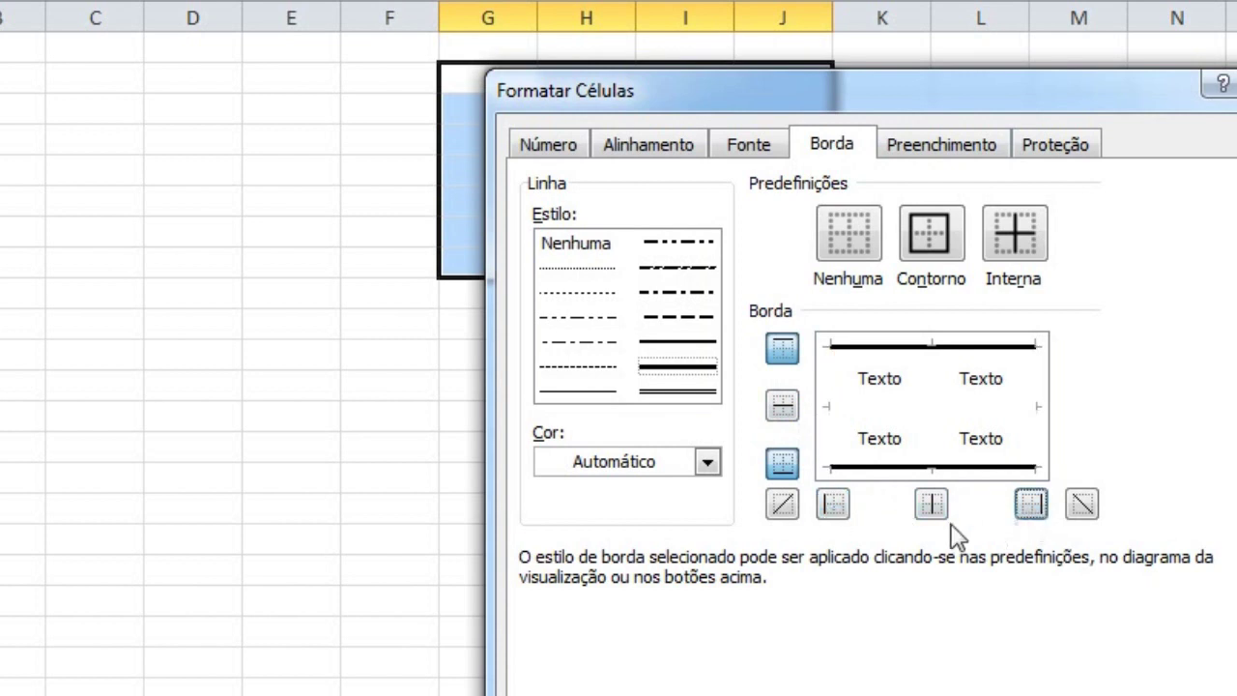
Step: Try a medium solid line for the range's left and right borders
left_click(690, 343)
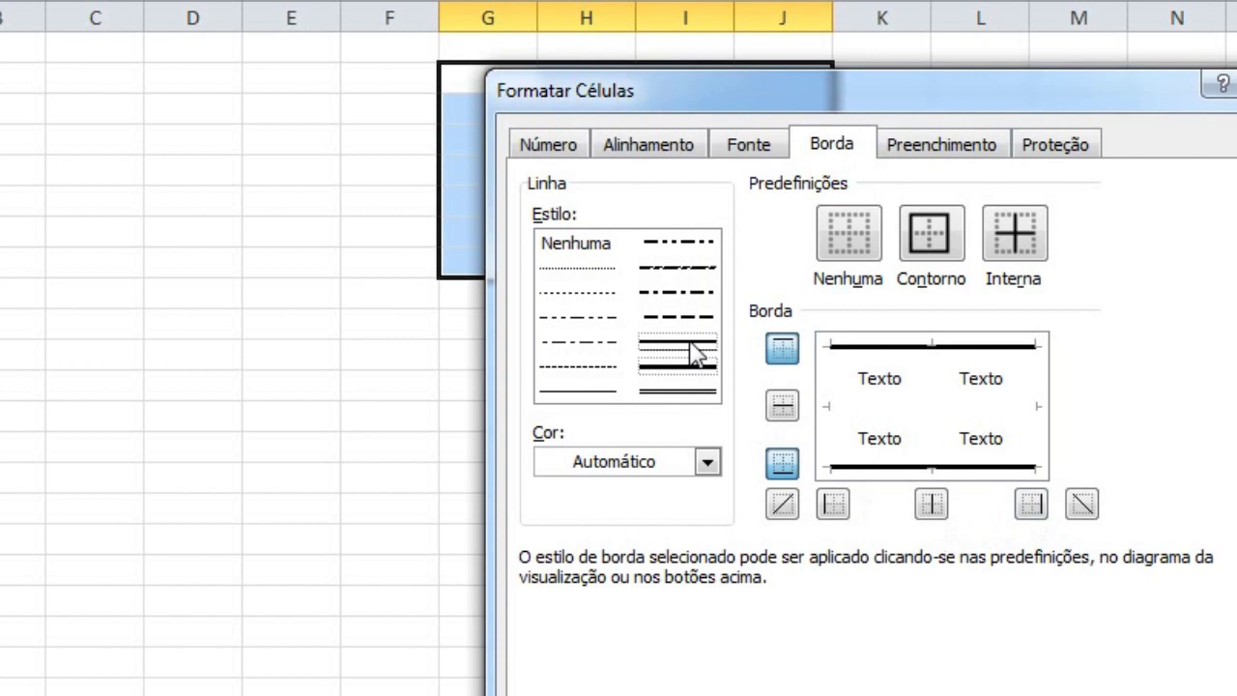
left_click(832, 504)
left_click(1031, 503)
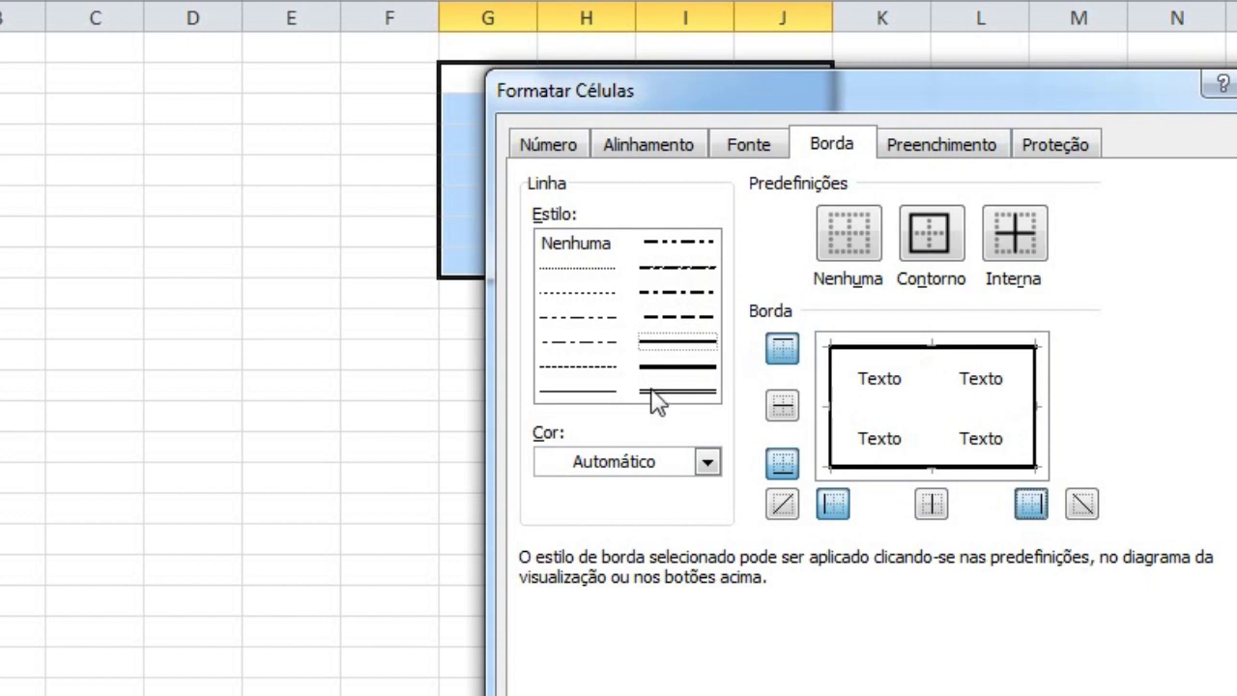
Step: Set the range's left and right borders to a thin solid line
left_click(578, 391)
left_click(833, 504)
left_click(832, 504)
left_click(832, 502)
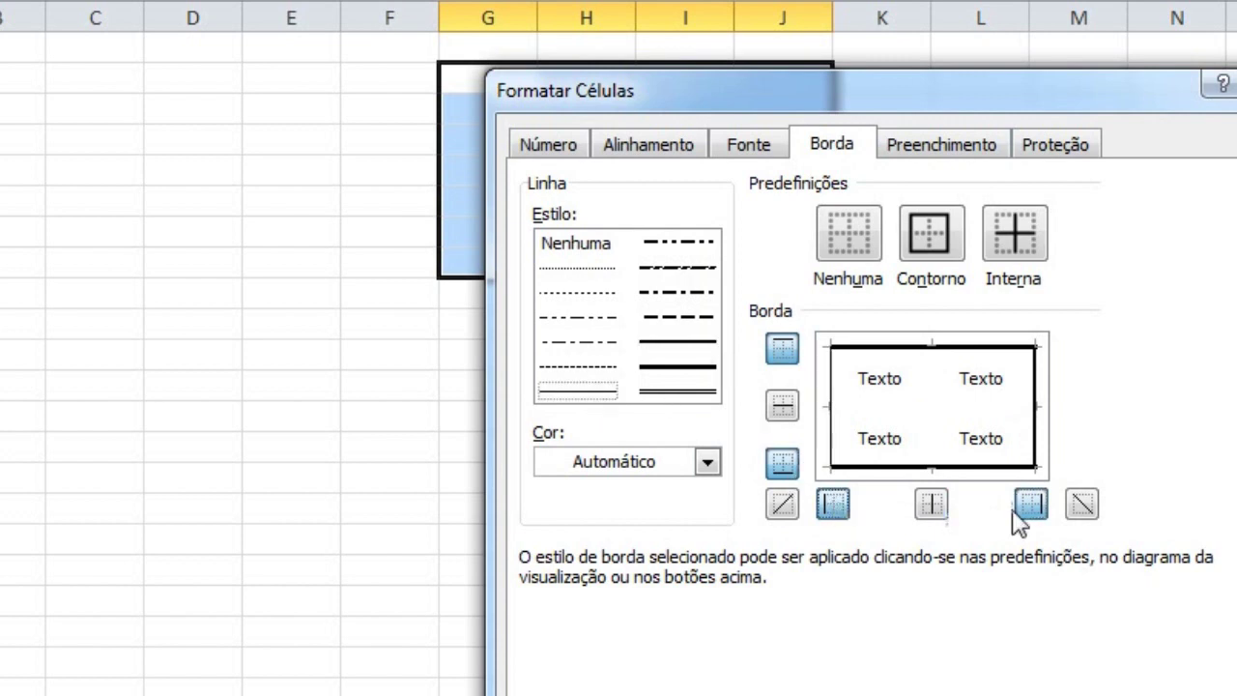
left_click(1030, 510)
Step: Add dotted horizontal and dash-dot-dot vertical inner borders to the range and apply the formatting
left_click(590, 269)
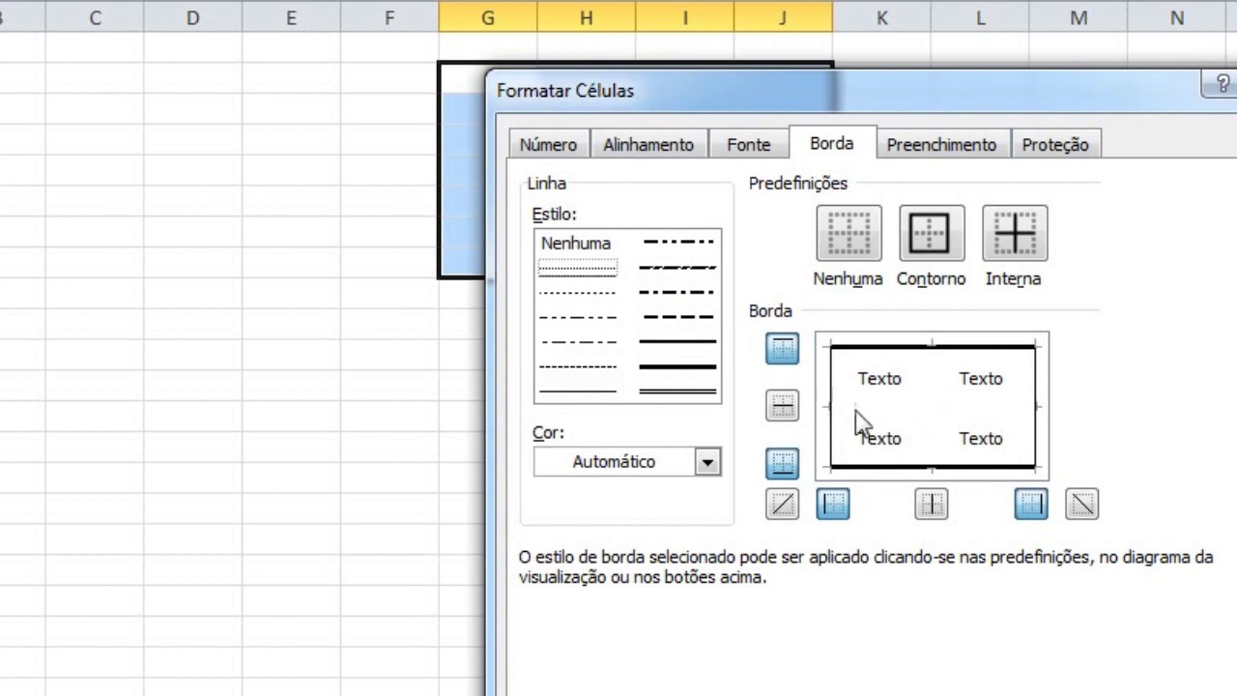
left_click(784, 407)
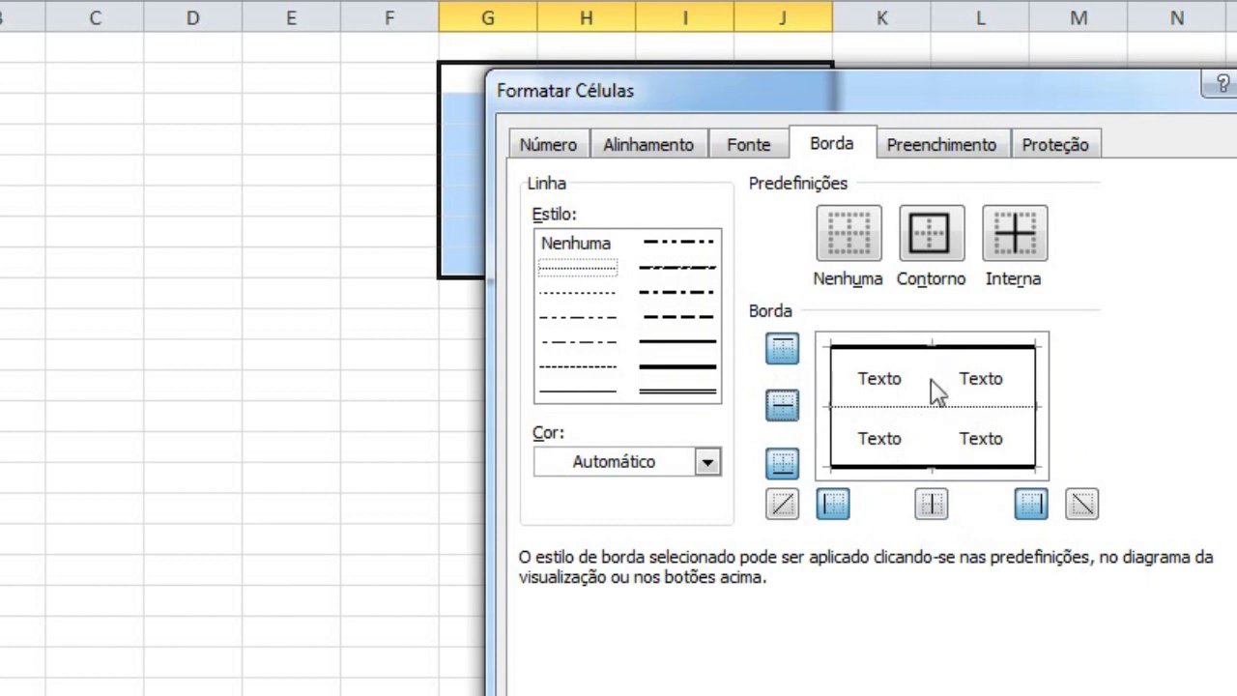
left_click(590, 317)
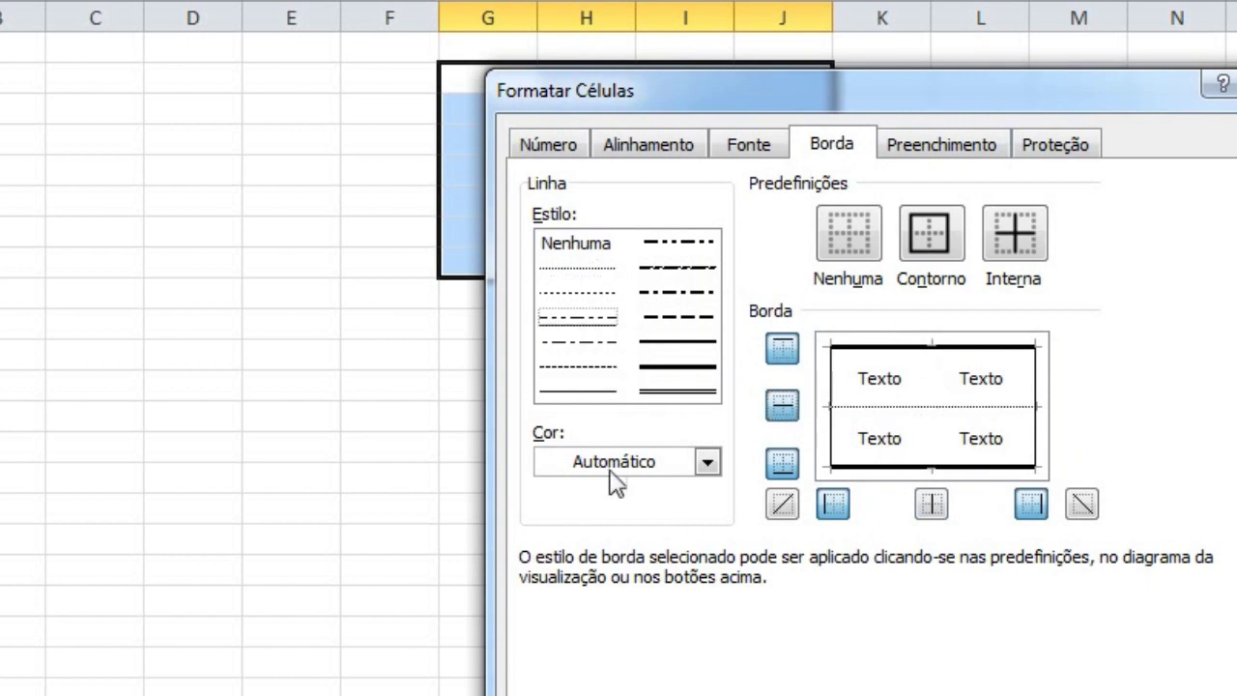
left_click(931, 503)
key("Return")
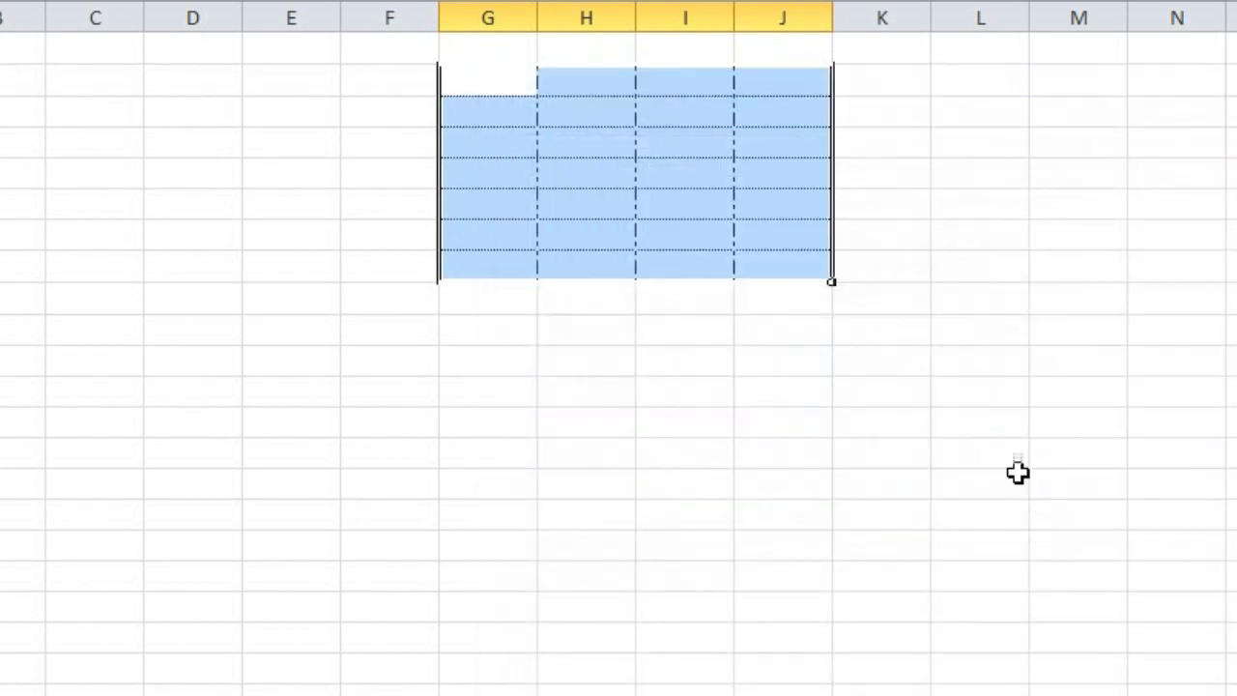
left_click(1017, 474)
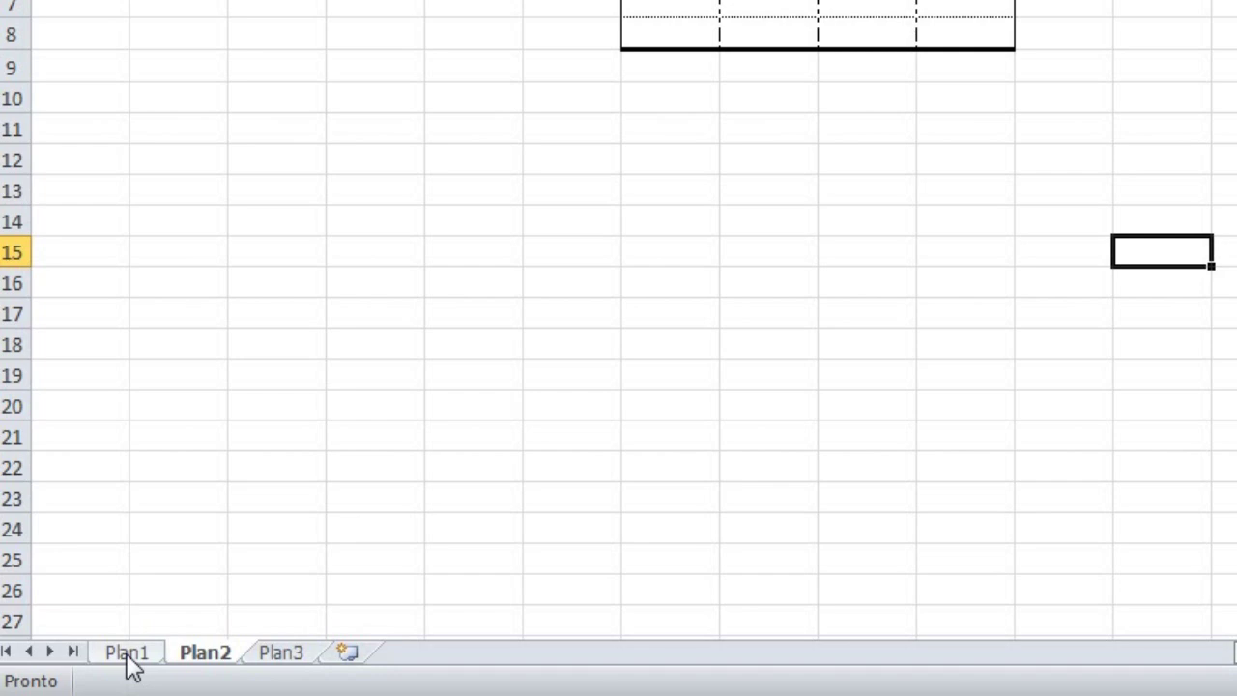
Step: Return to sheet Plan1 and add a bottom border to the title cell
left_click(127, 654)
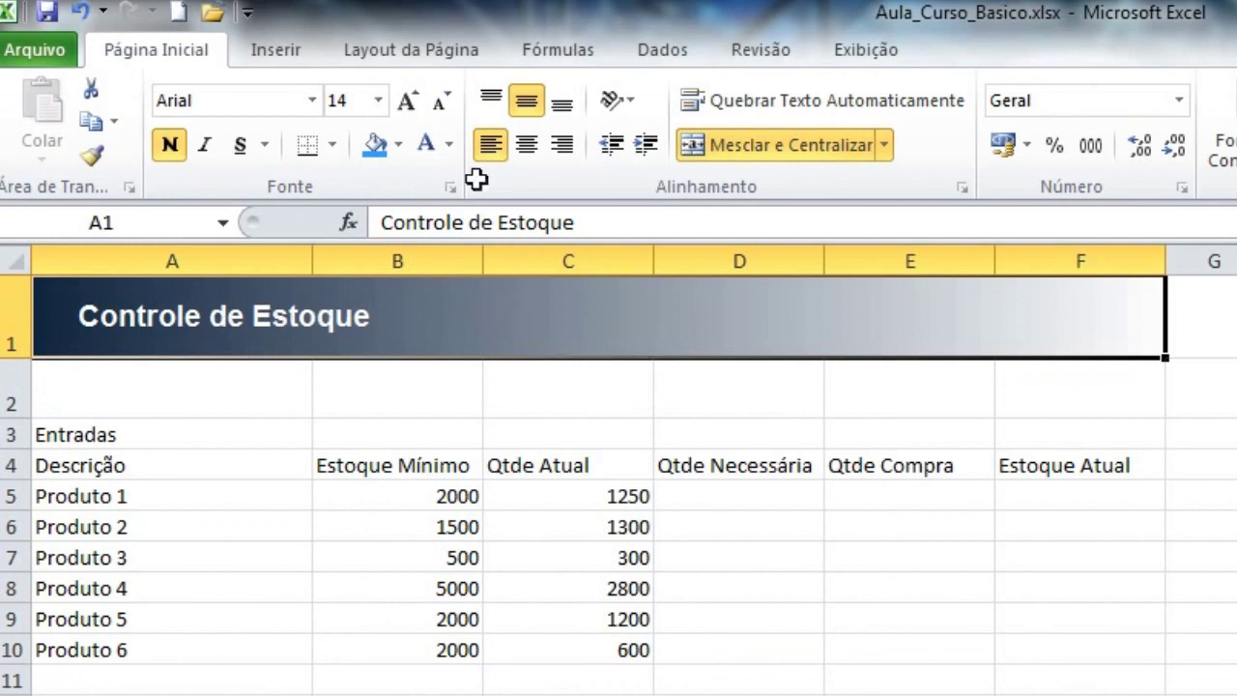
left_click(308, 145)
left_click(538, 390)
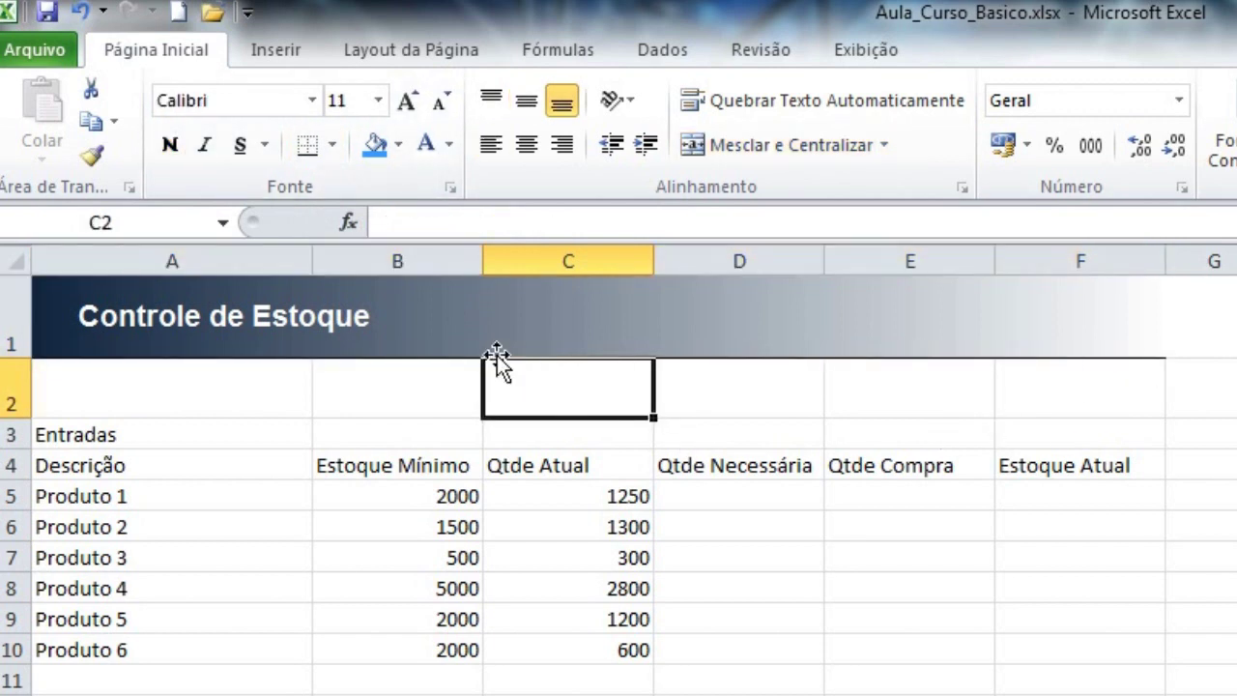
Step: Reduce the height of empty row 2 to about that of the data rows
left_click(18, 409)
left_click_drag(18, 418, 23, 390)
left_click(94, 415)
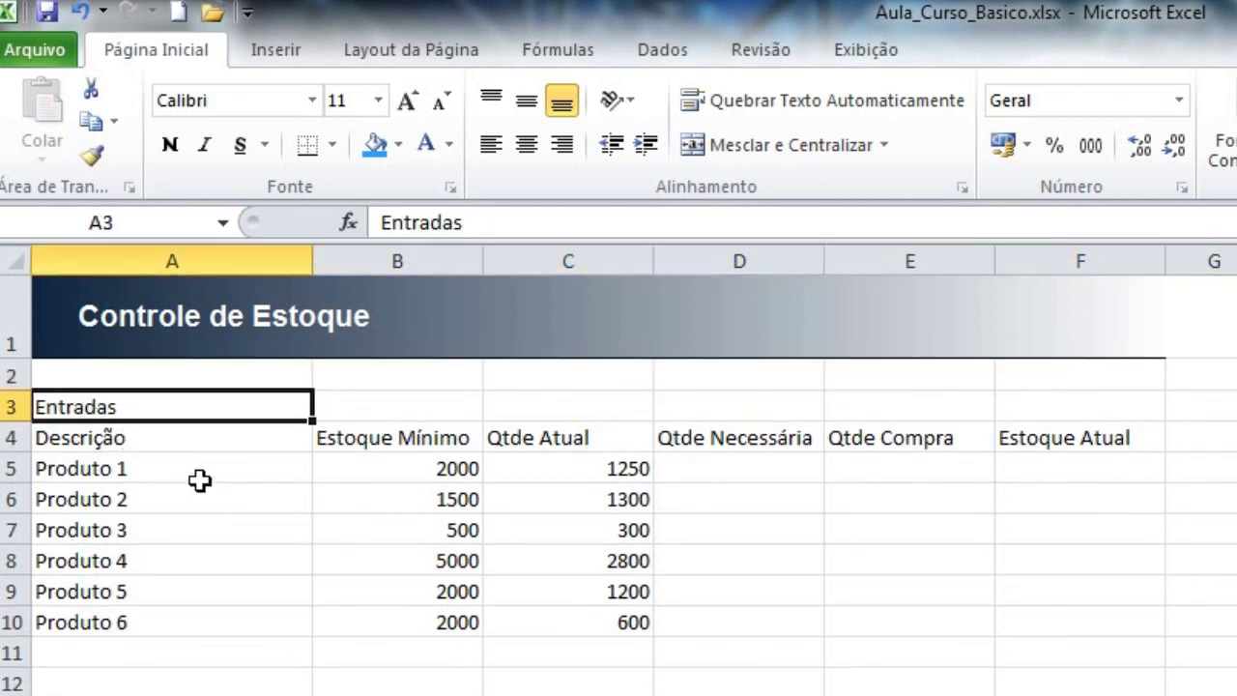
Step: Make the header row A4:F4 bold and fill it with the lightest aqua theme shade
left_click_drag(74, 437, 978, 437)
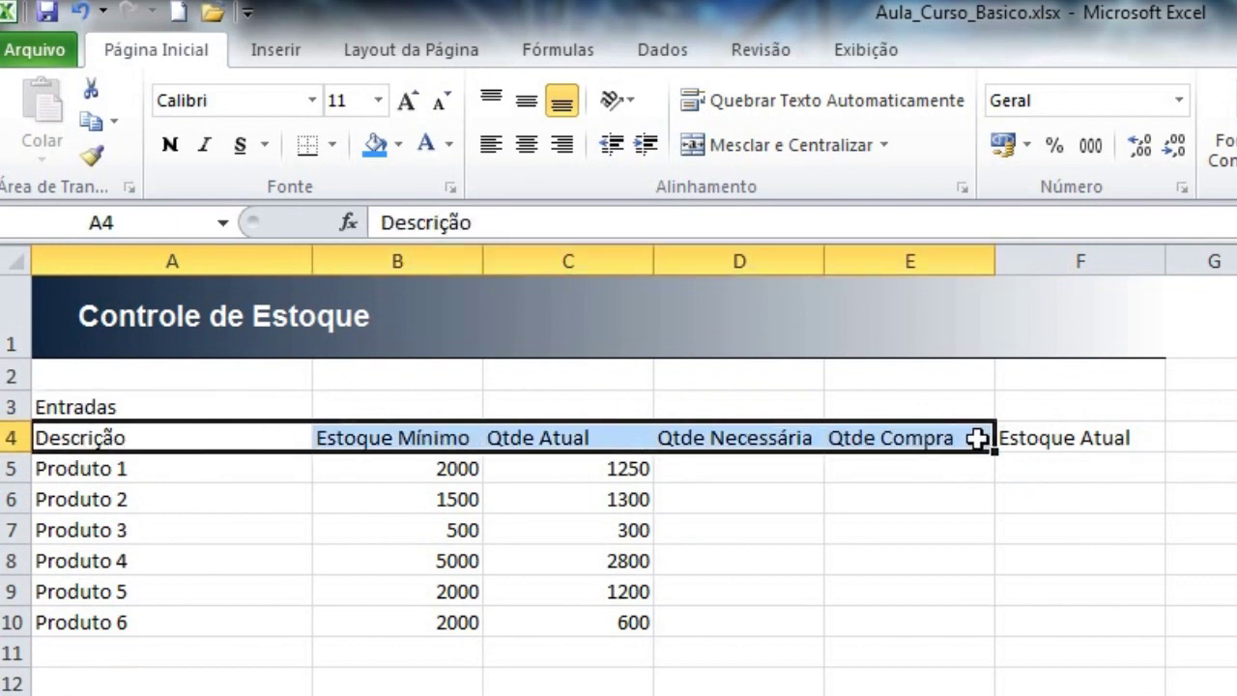
left_click_drag(1140, 438, 770, 434)
left_click_drag(173, 443, 1015, 438)
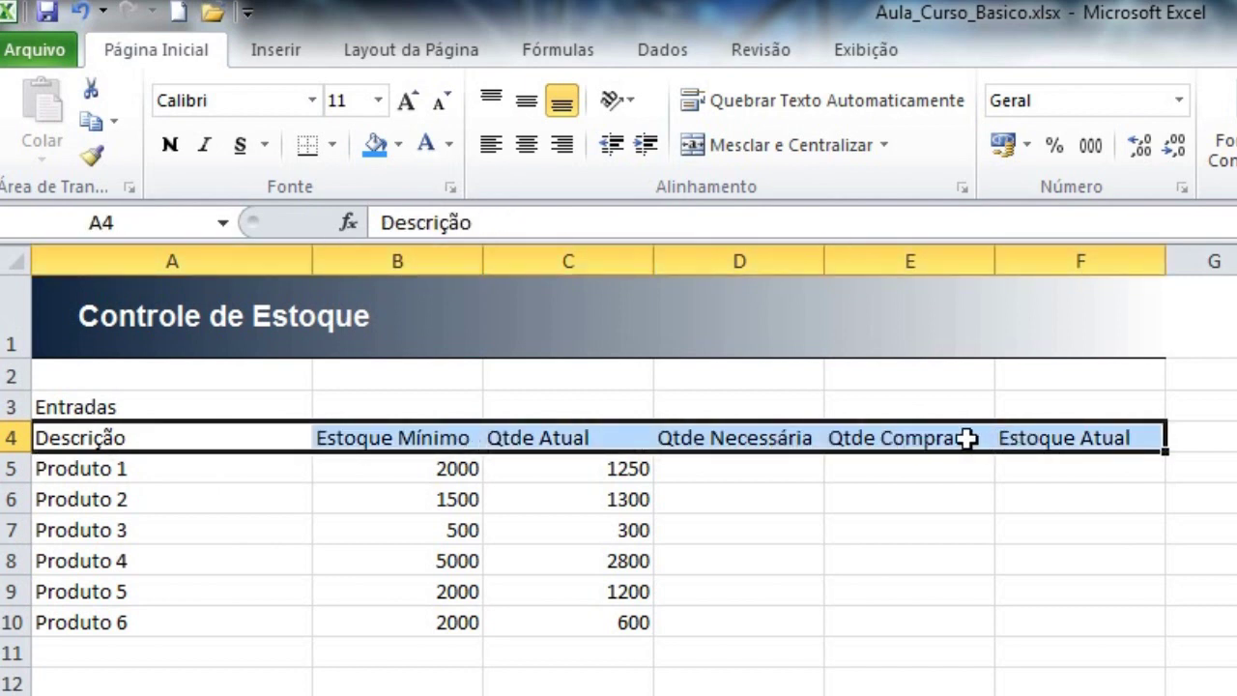
left_click(179, 154)
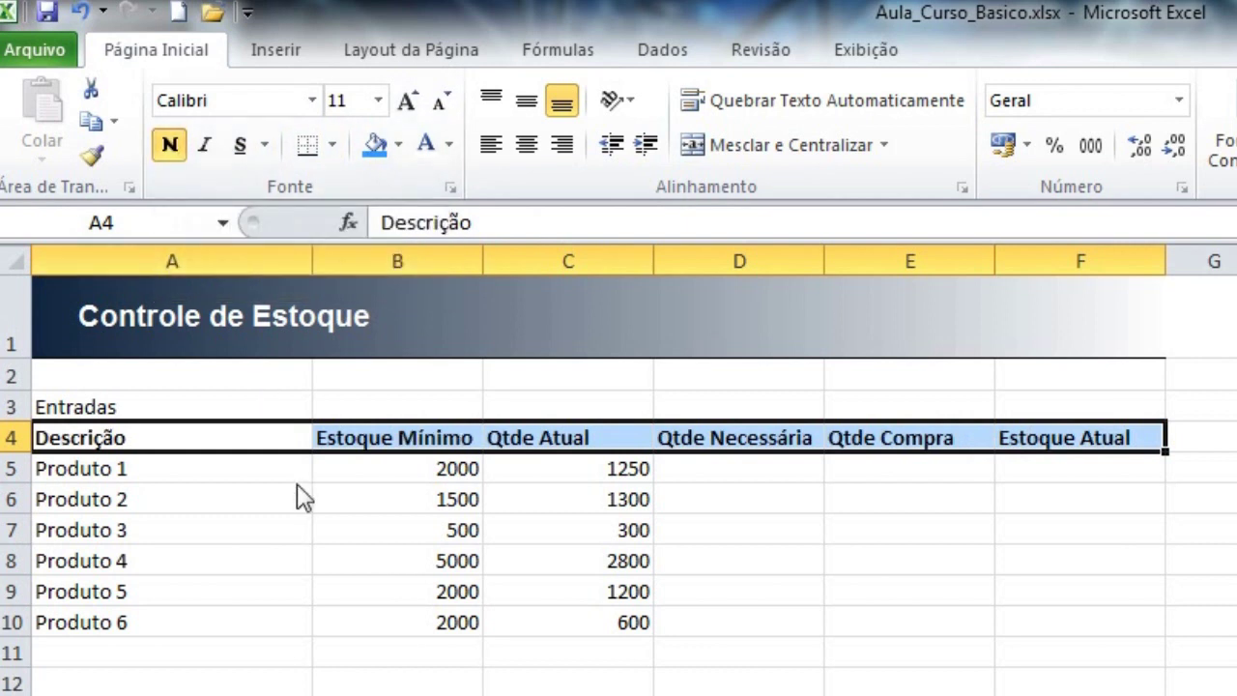
left_click(398, 146)
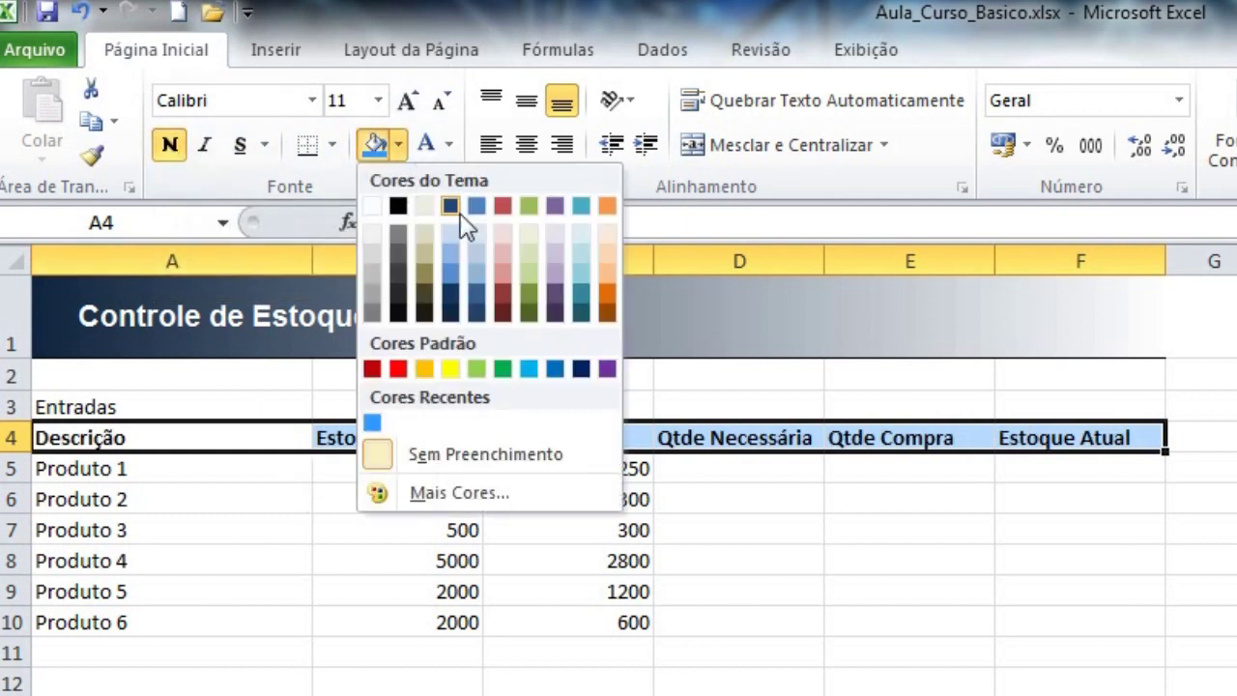
left_click(591, 242)
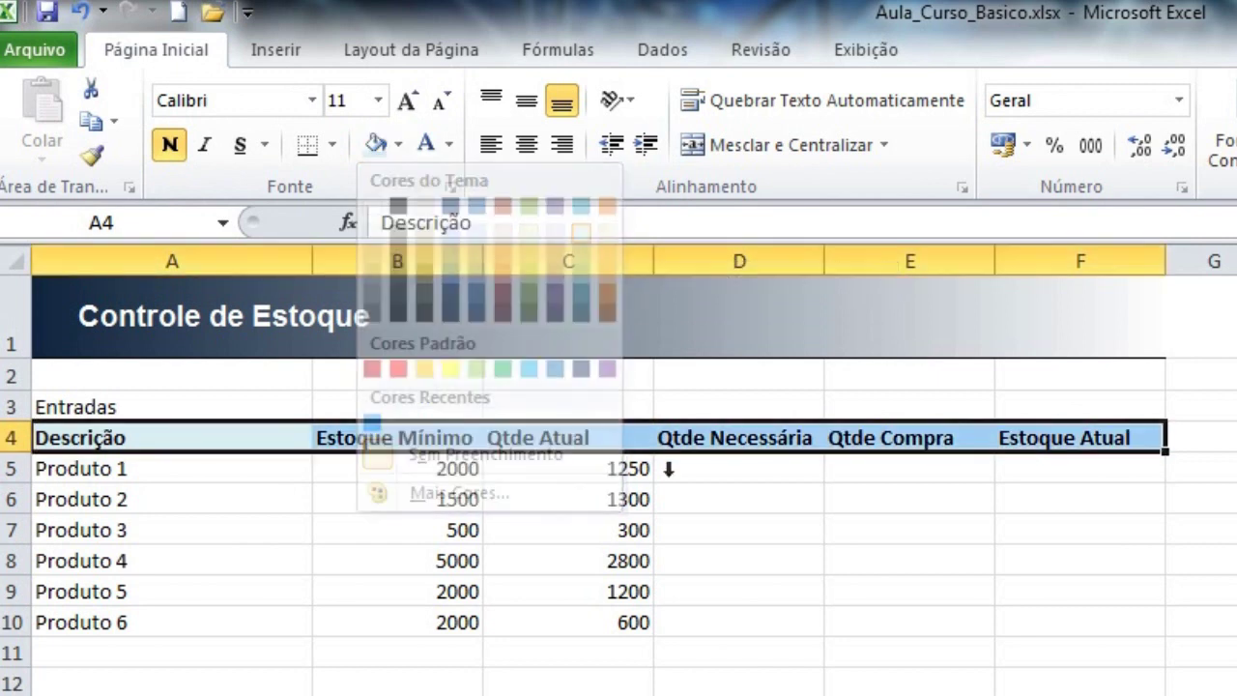
left_click(666, 644)
Step: Make the product names in A5:A10 bold
left_click_drag(180, 462, 174, 611)
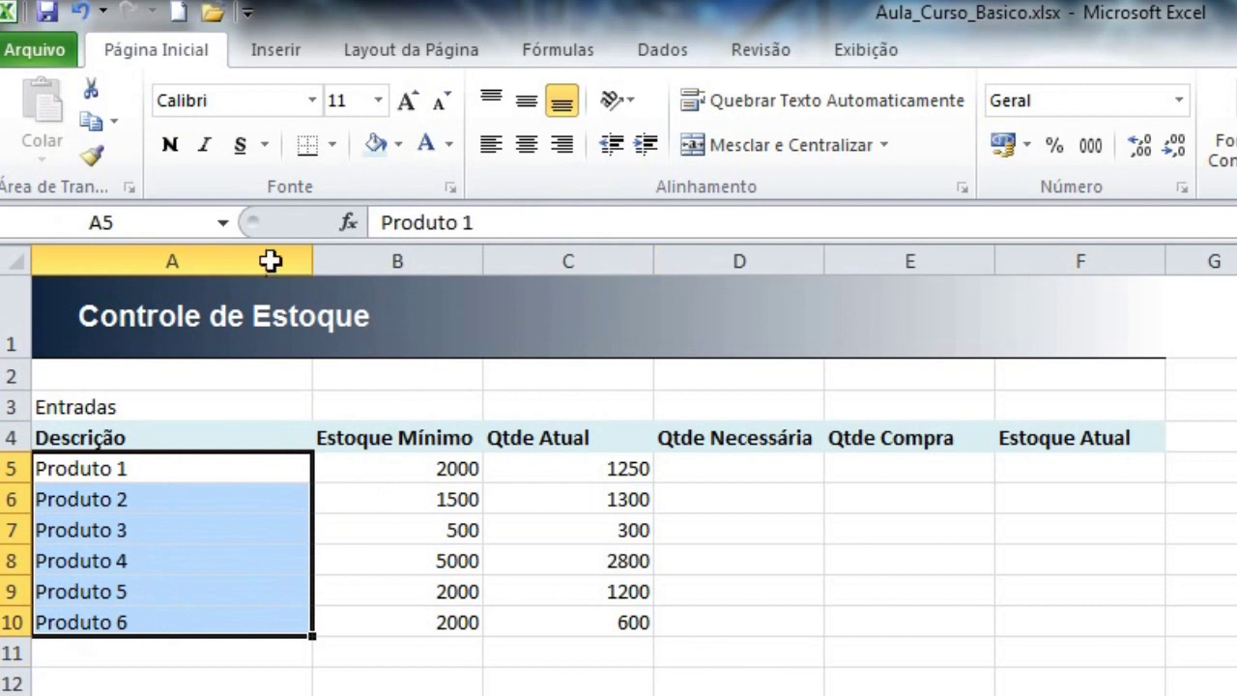
left_click(169, 147)
left_click(642, 679)
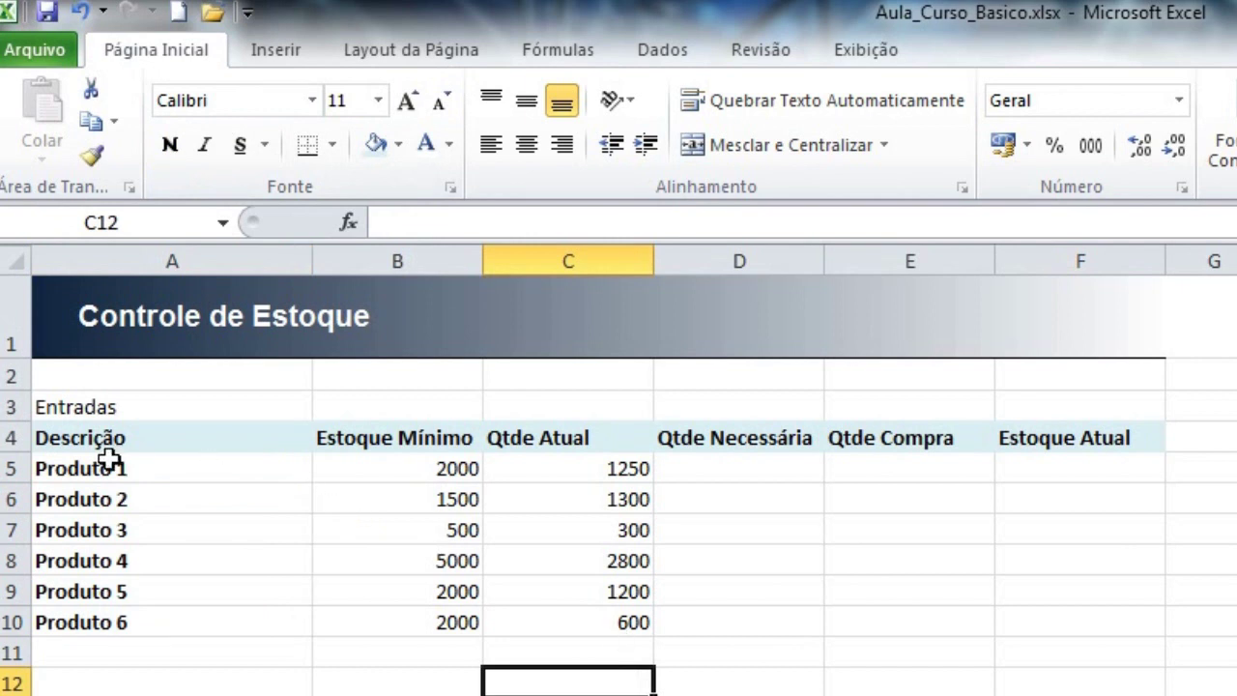
Step: Set a thin solid outline border with automatic colour for the Entradas table, A4:F10
left_click(132, 439)
left_click_drag(132, 438, 944, 467)
left_click_drag(165, 437, 1116, 623)
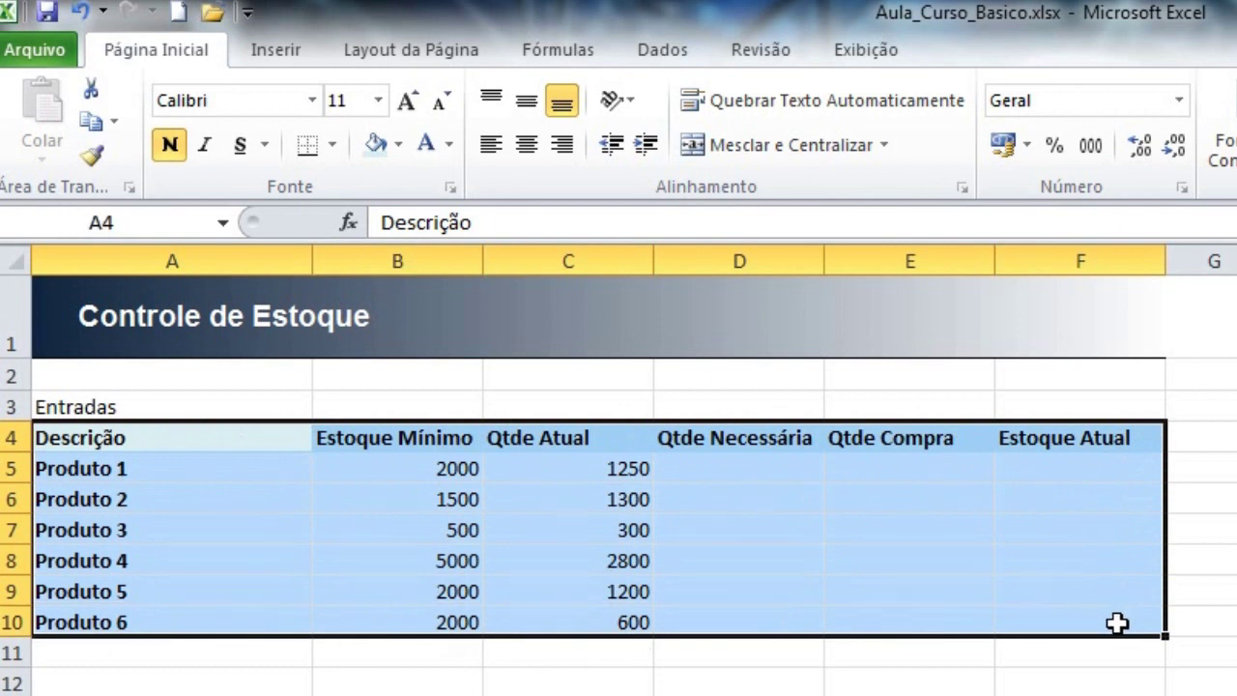
left_click(332, 147)
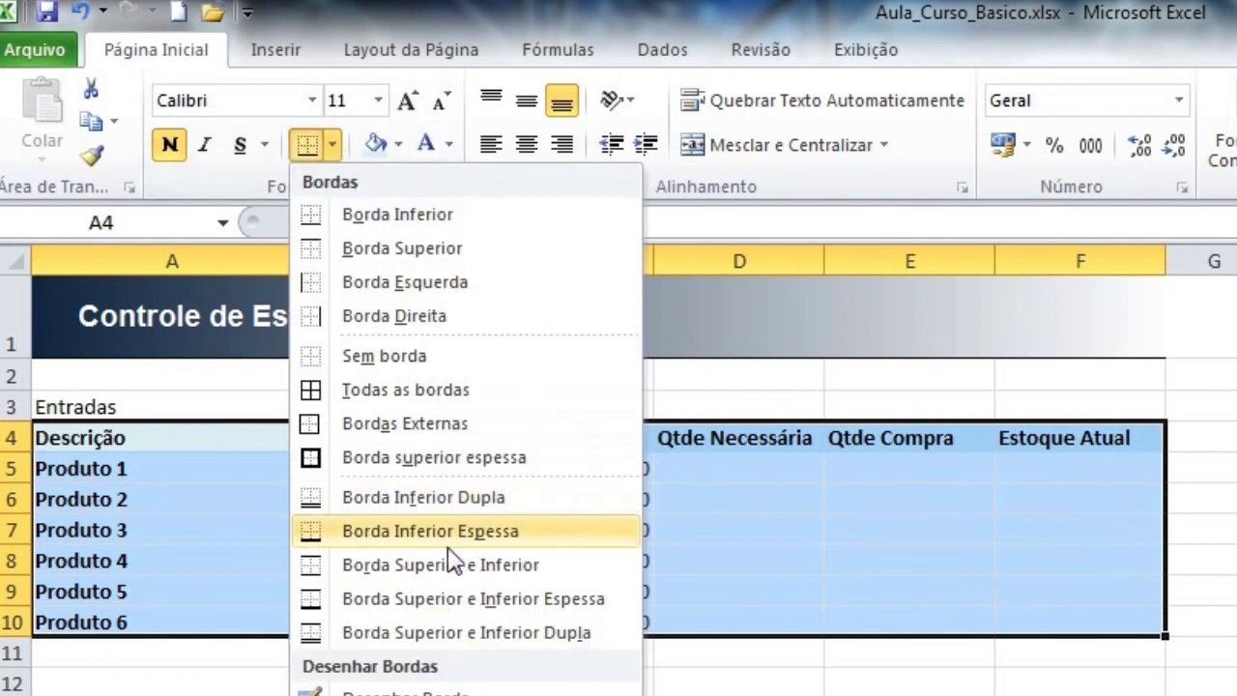
left_click(405, 695)
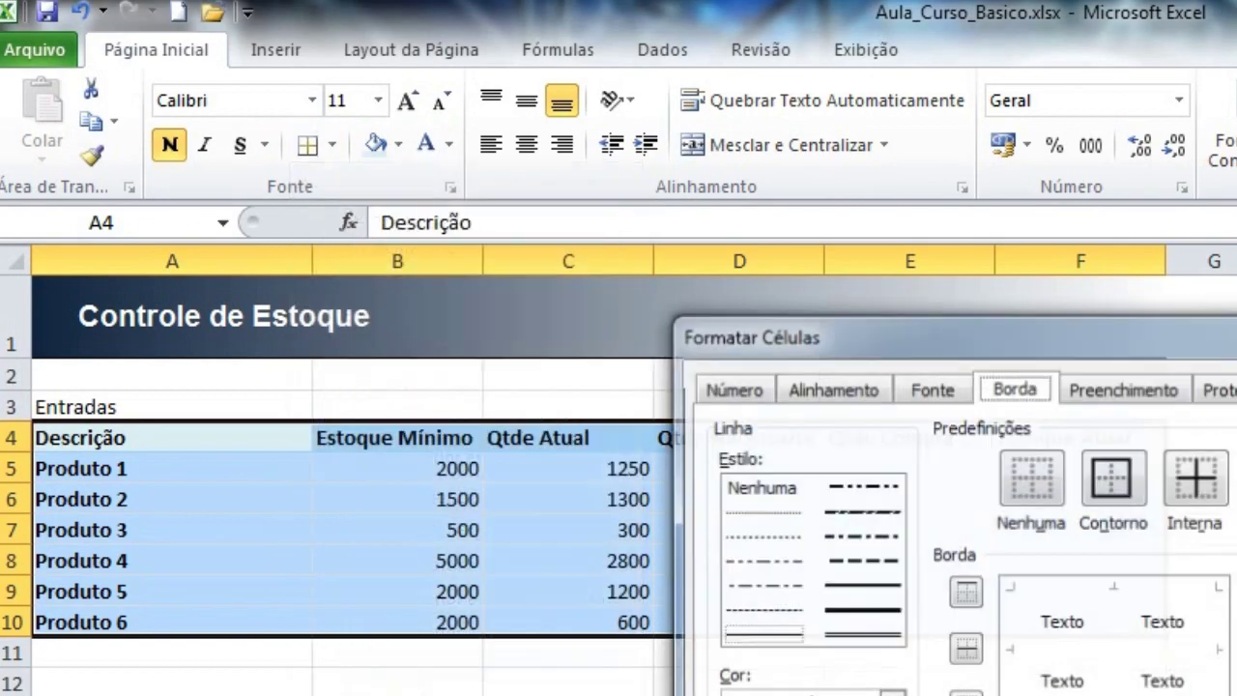
left_click_drag(1011, 339, 924, 301)
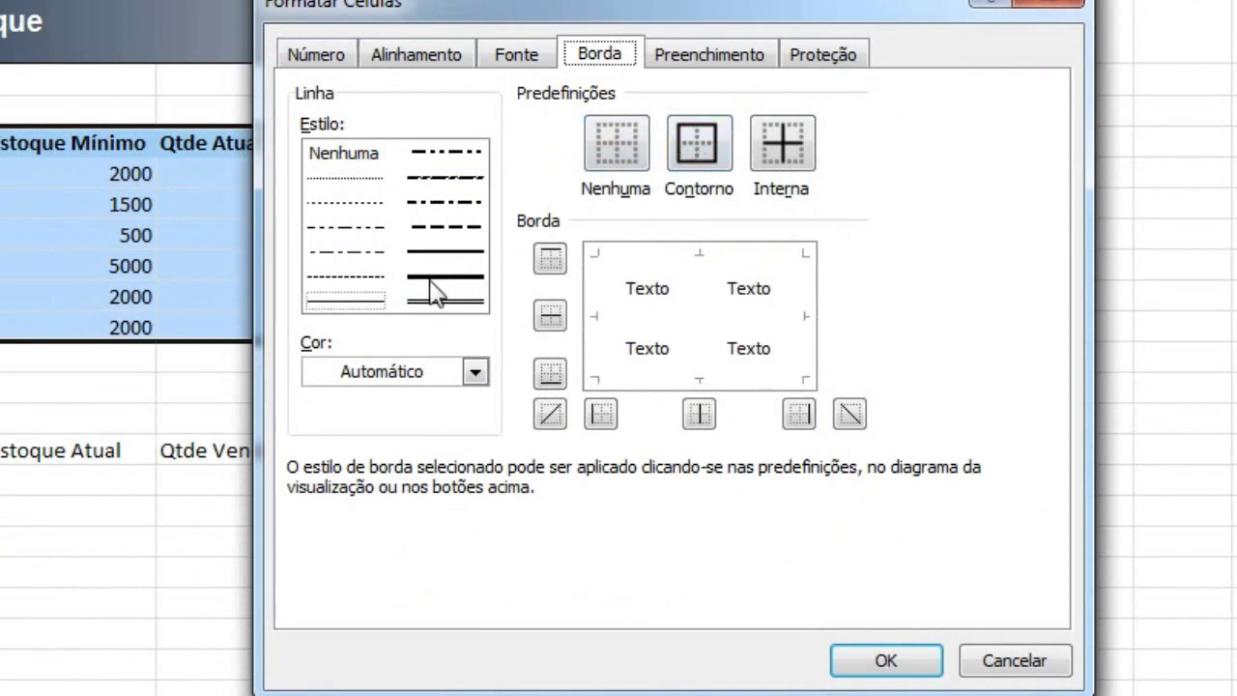
left_click(355, 303)
left_click(698, 155)
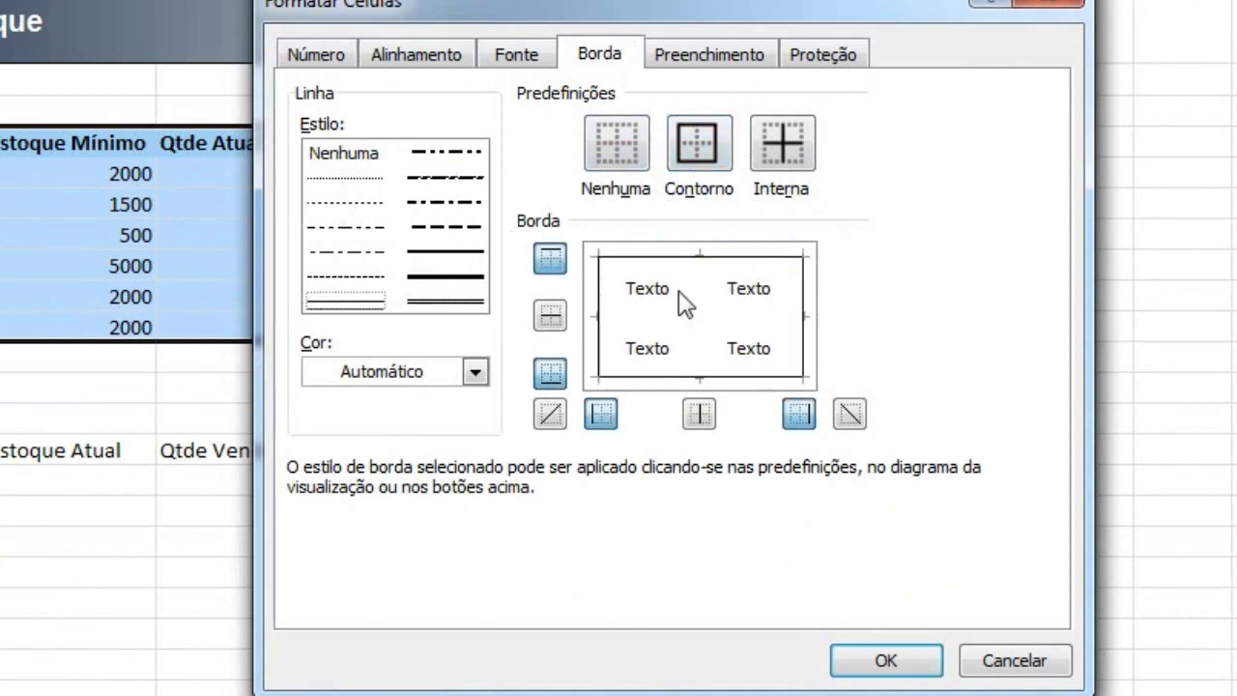
Step: Add dotted horizontal inner borders to the Entradas table and apply the border formatting
left_click(338, 179)
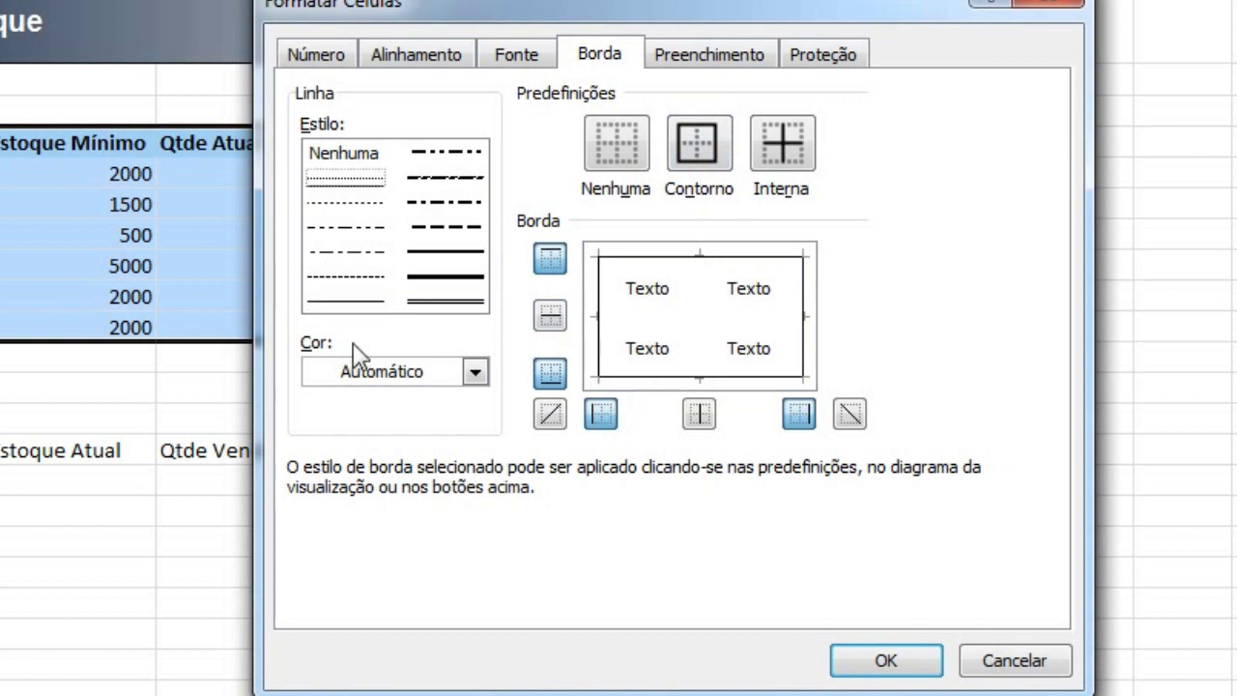
left_click(552, 318)
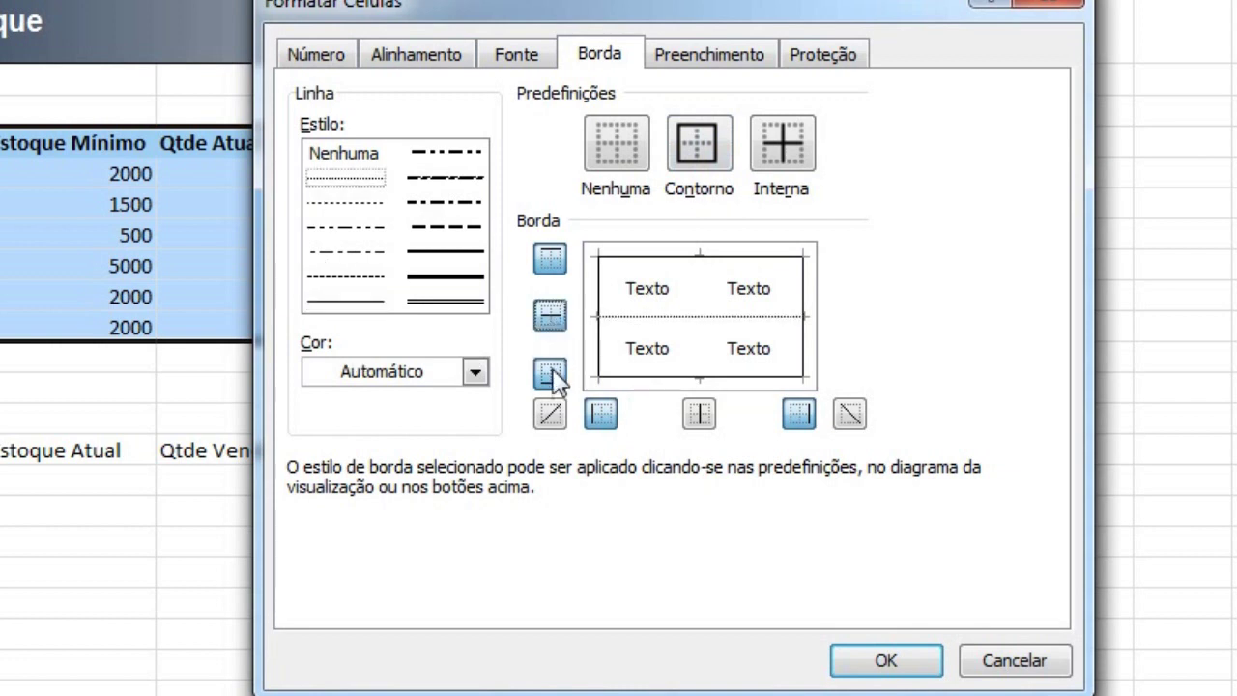
left_click(881, 661)
left_click(602, 461)
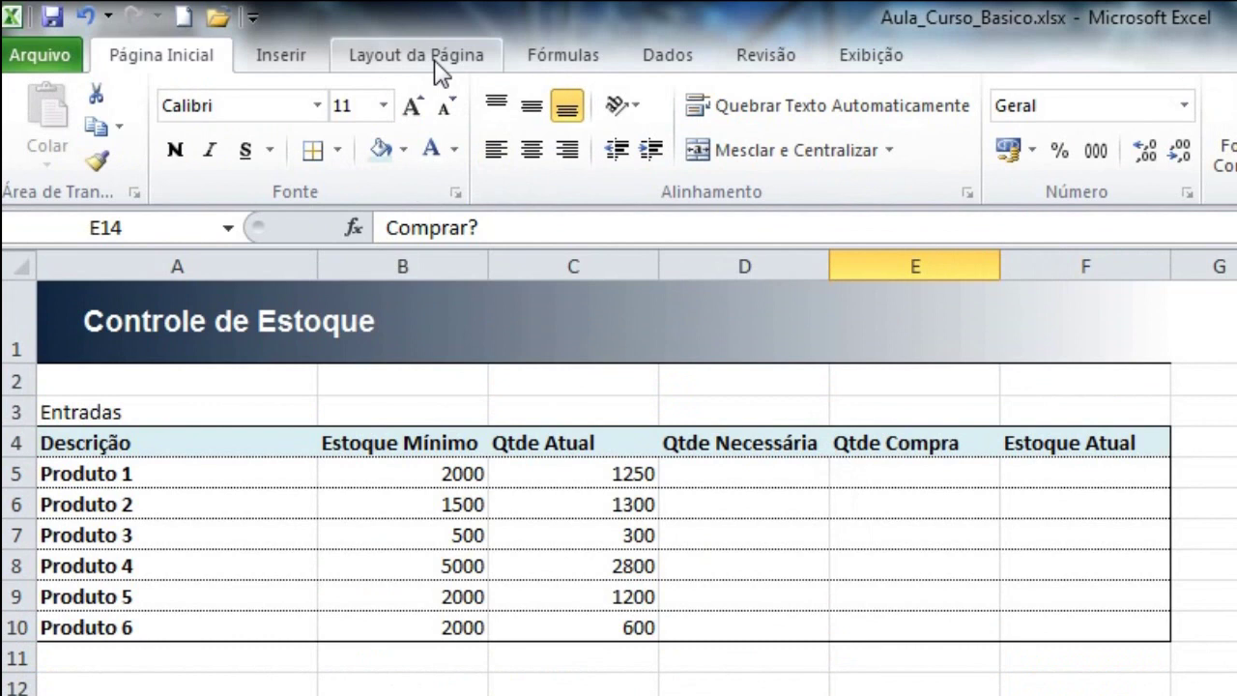
Step: Turn off the display of the worksheet's gridlines
left_click(437, 58)
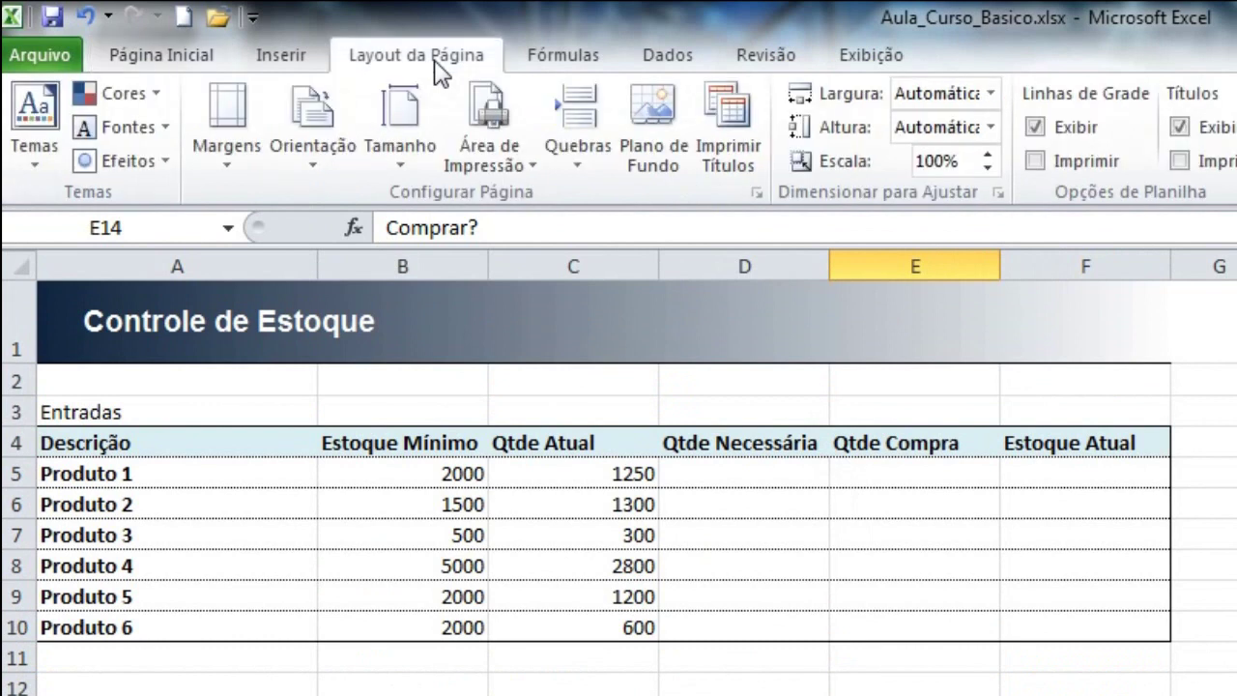
left_click(1064, 135)
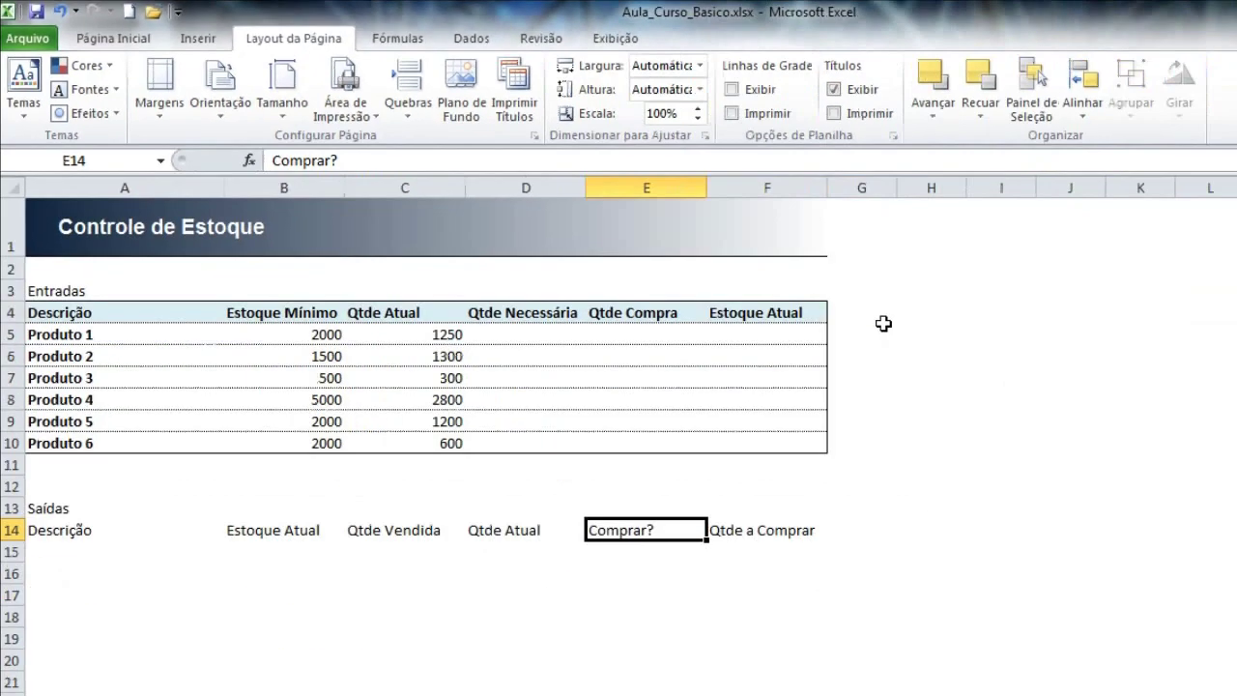
left_click(1222, 473)
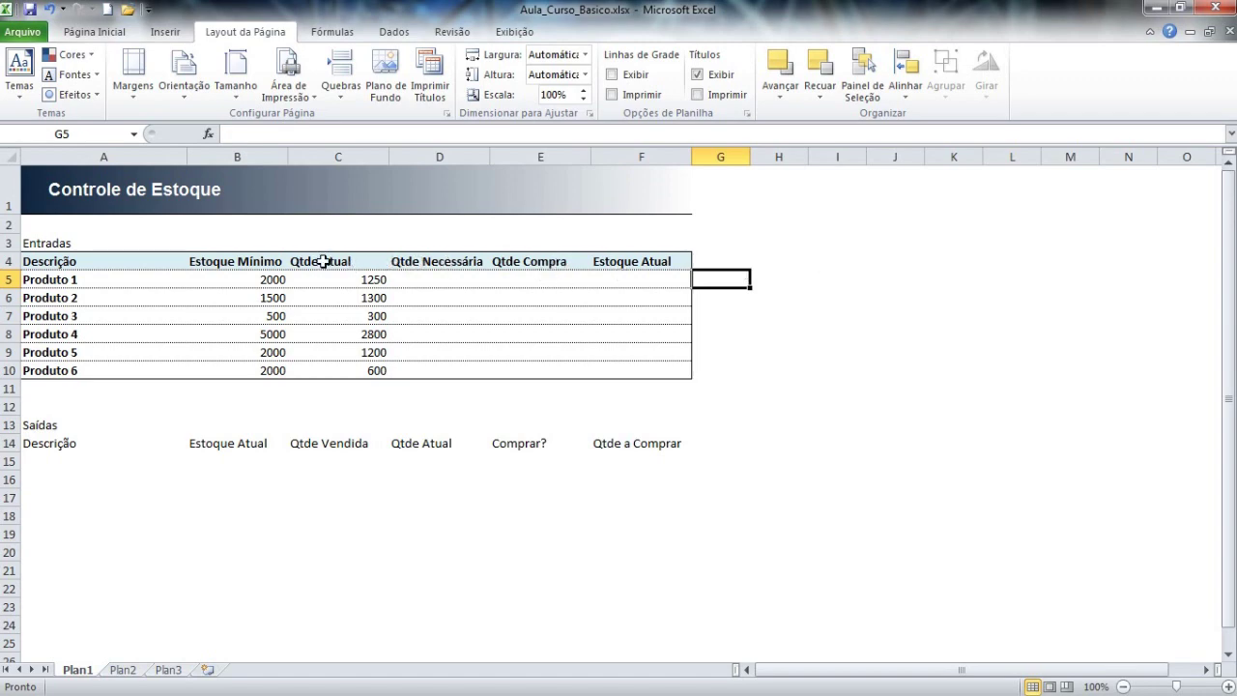
Step: Centre the headings and values horizontally in cells B4:F10 of the Entradas table
left_click(323, 261)
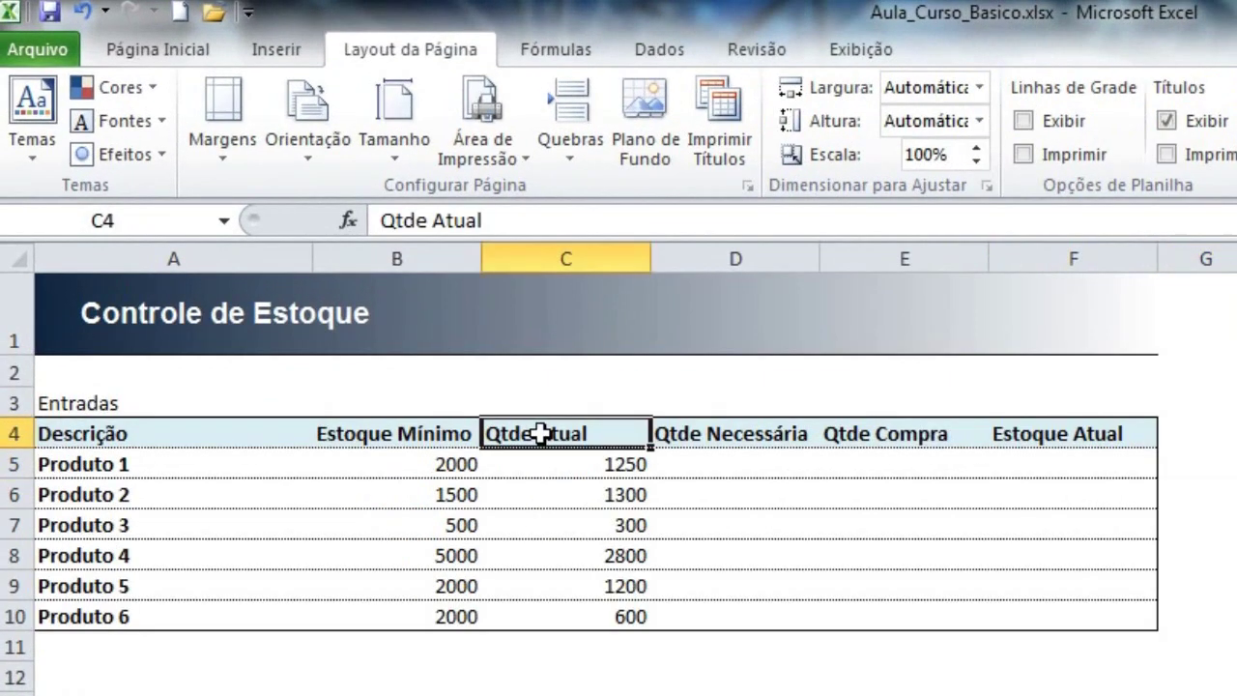
left_click(703, 434)
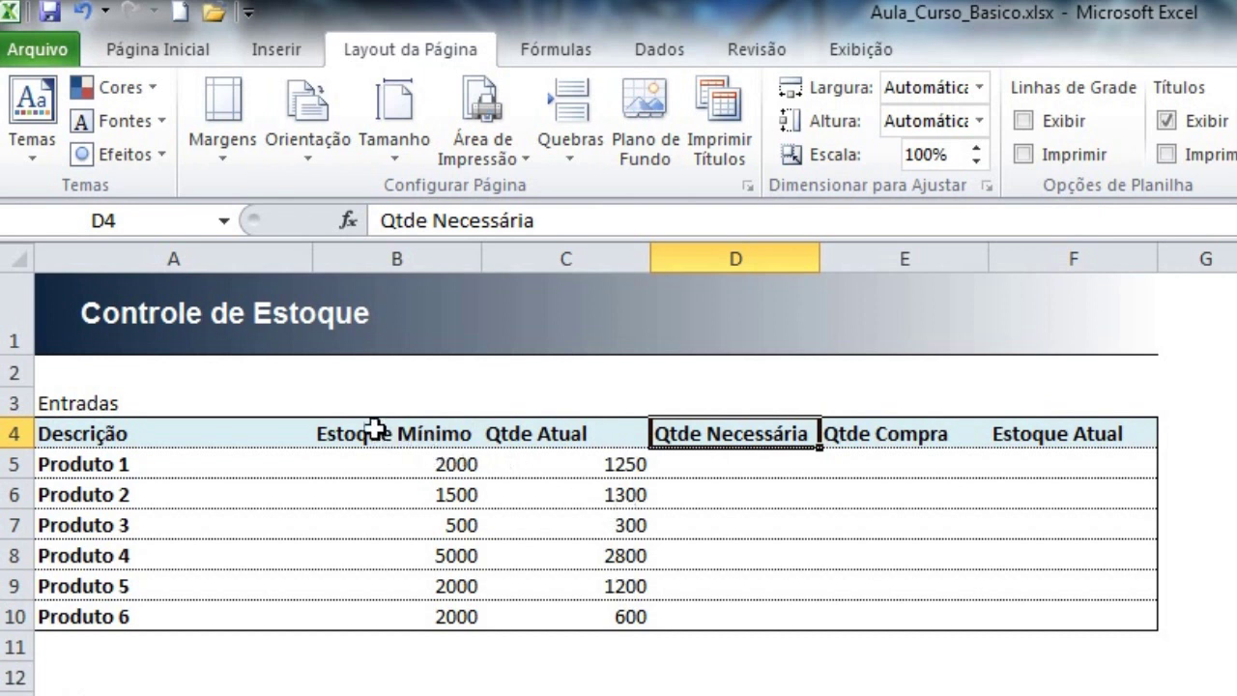
left_click_drag(375, 428, 1038, 615)
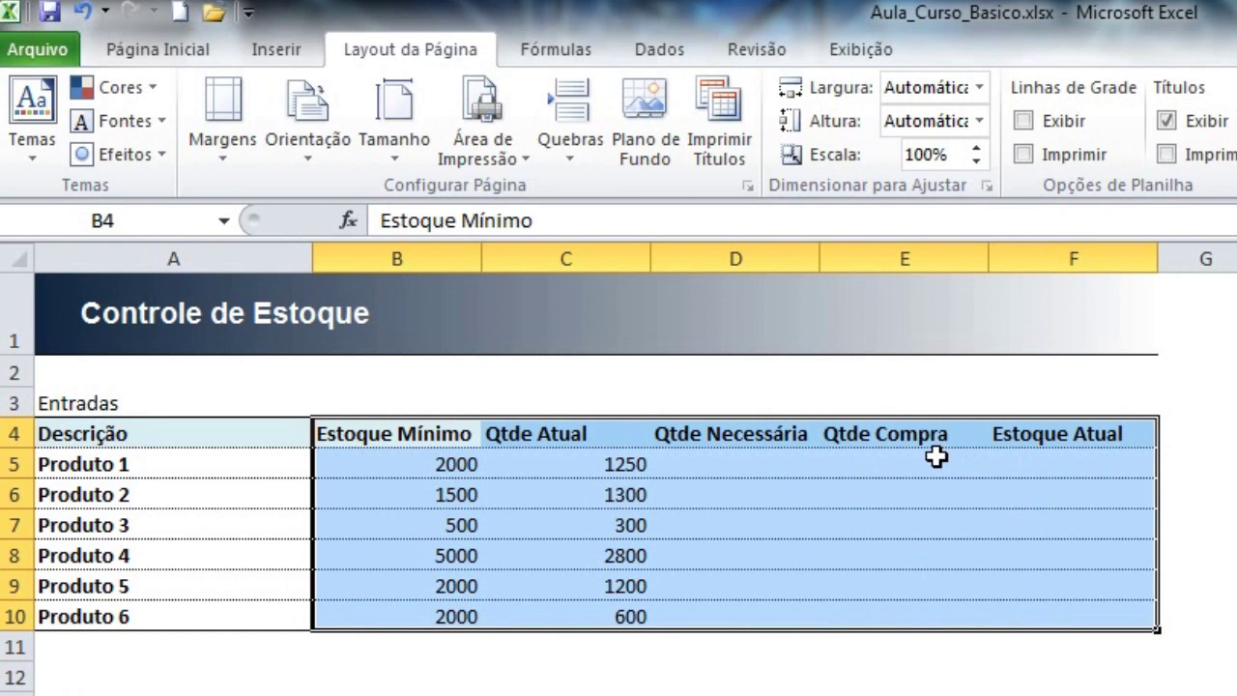
left_click(186, 56)
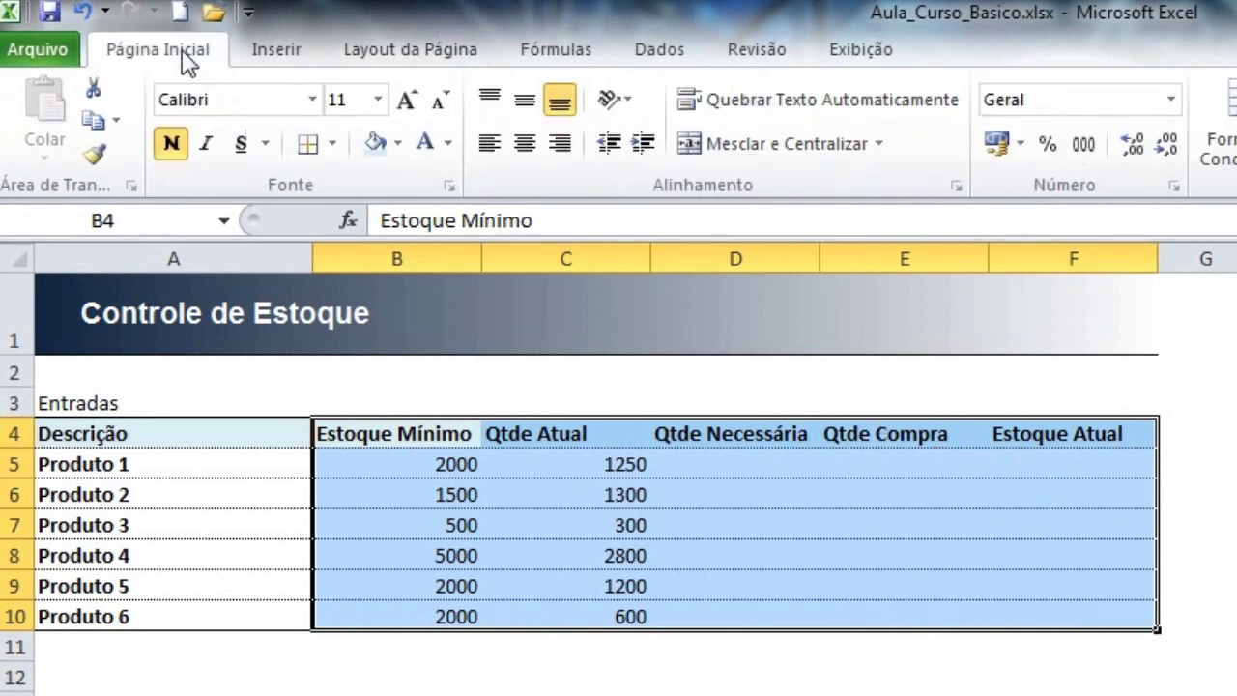
left_click(523, 150)
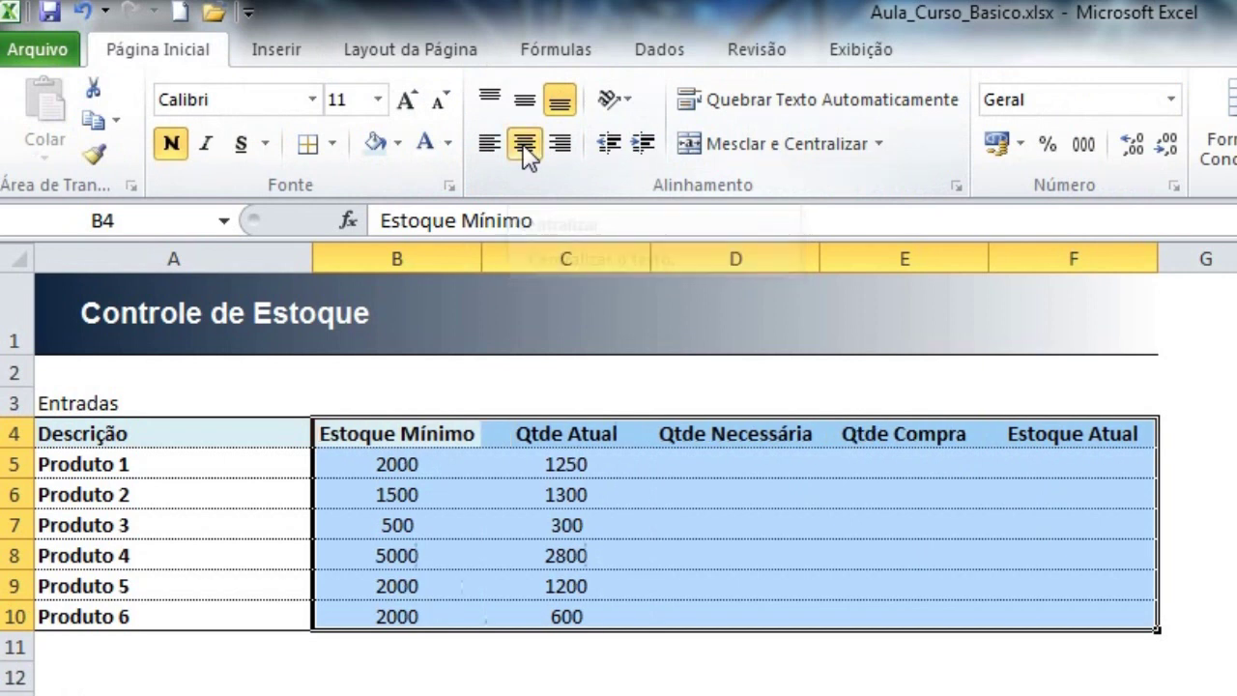
left_click(675, 523)
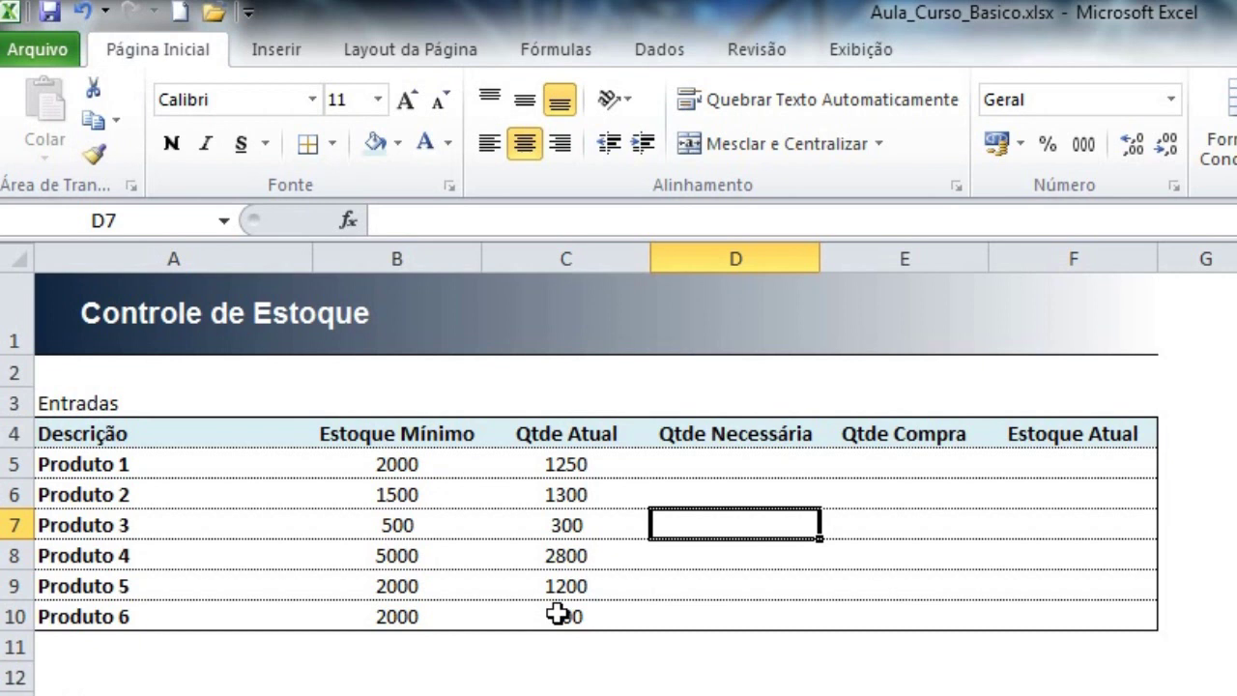
Step: Make the Entradas heading in A3 bold and increase its font size to 14
left_click(89, 404)
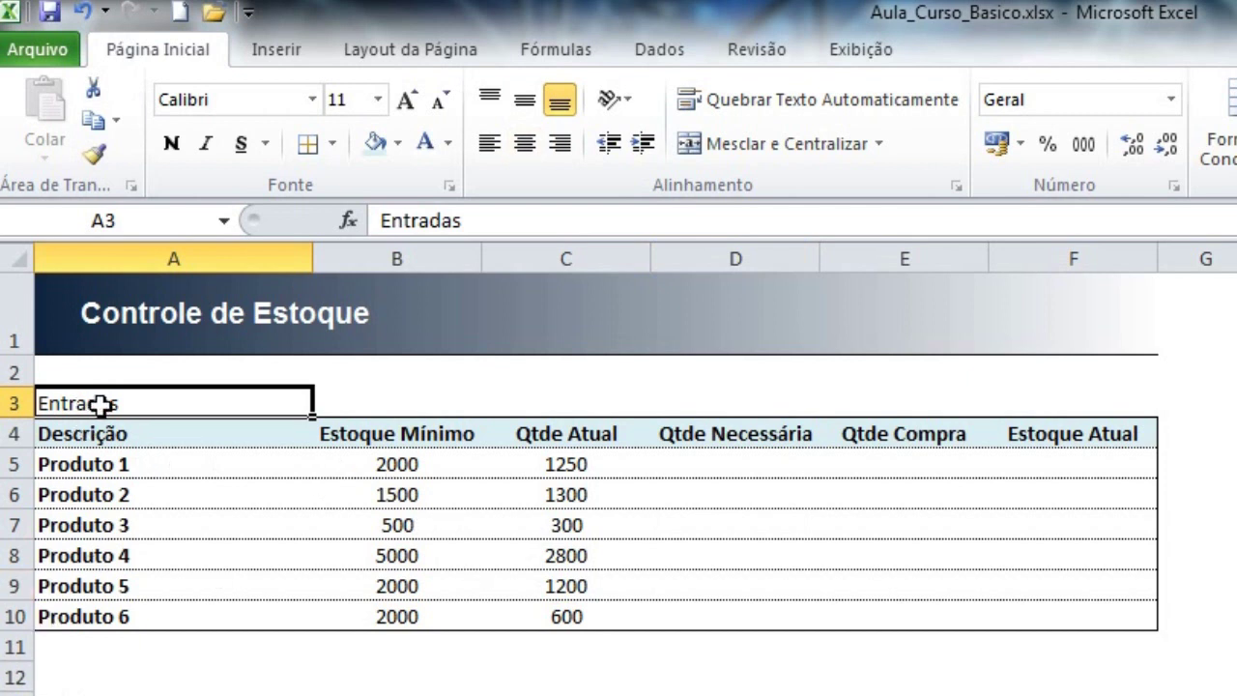
left_click(170, 153)
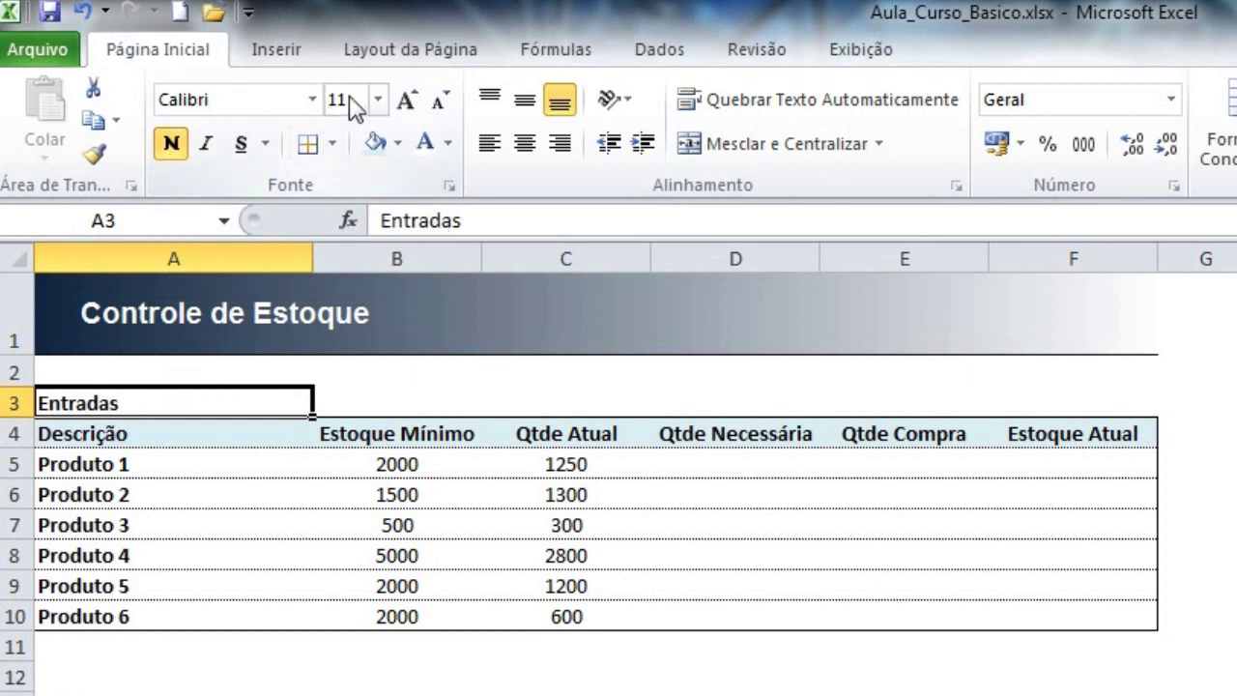
left_click(407, 101)
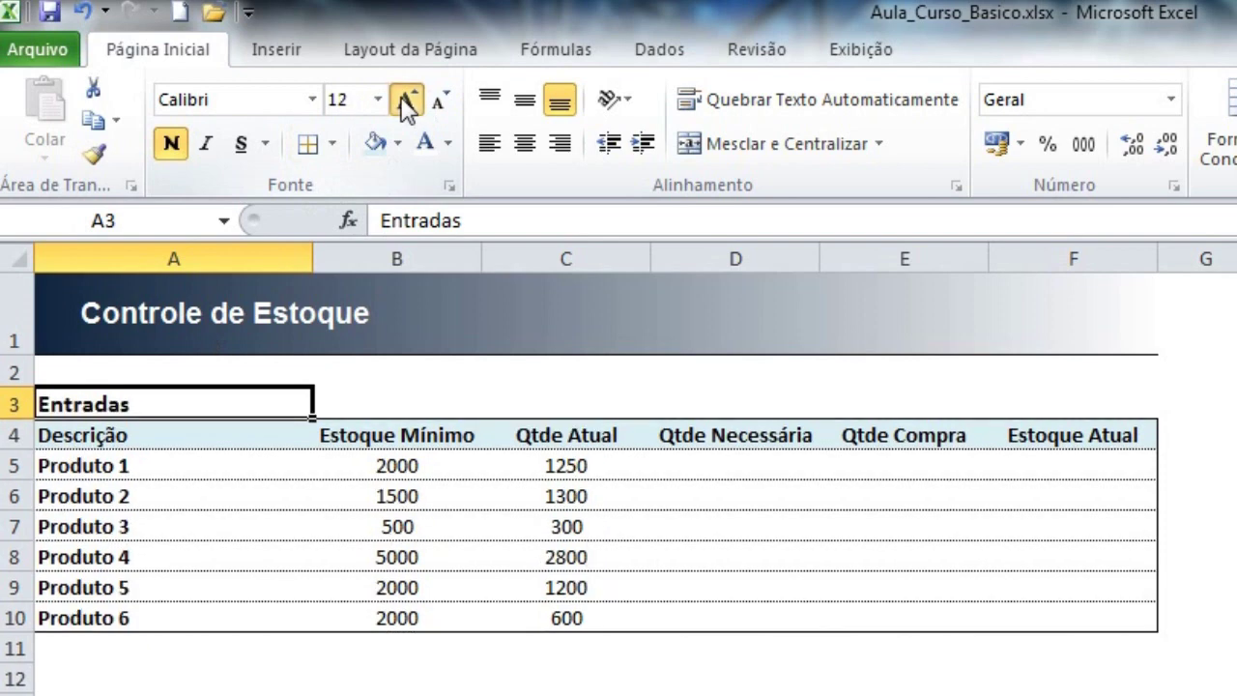
left_click(406, 101)
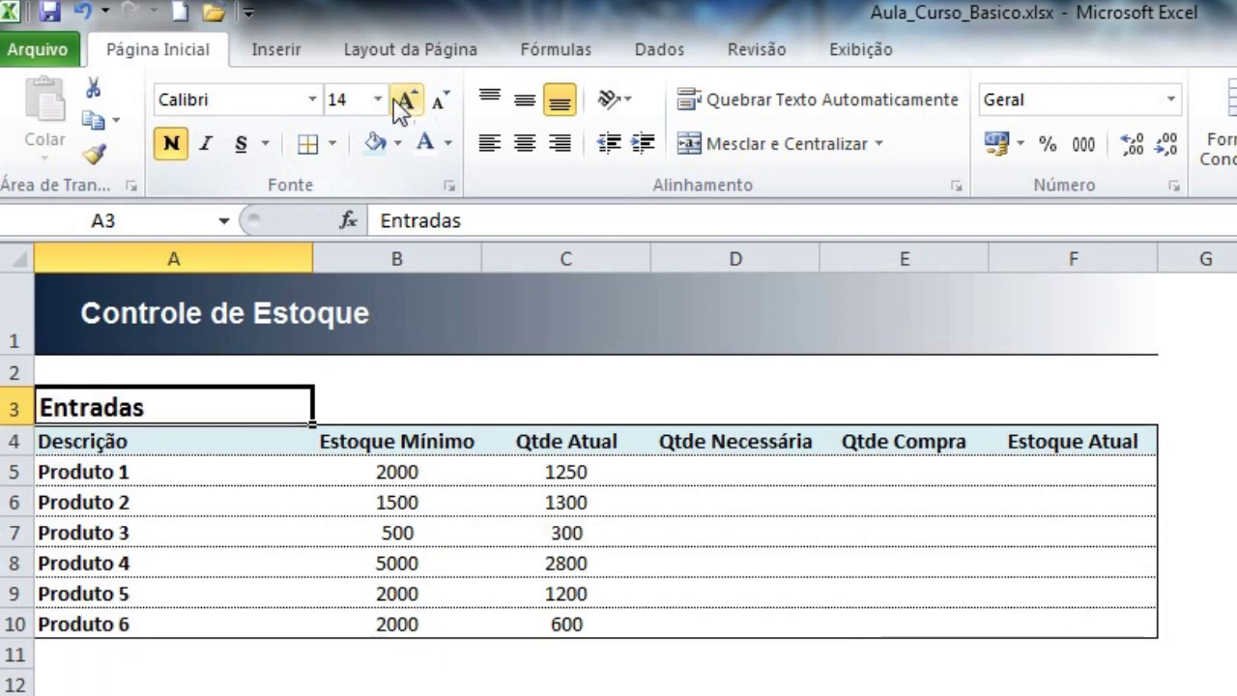
Step: Indent the Entradas heading in A3 from the left by 3
left_click(450, 185)
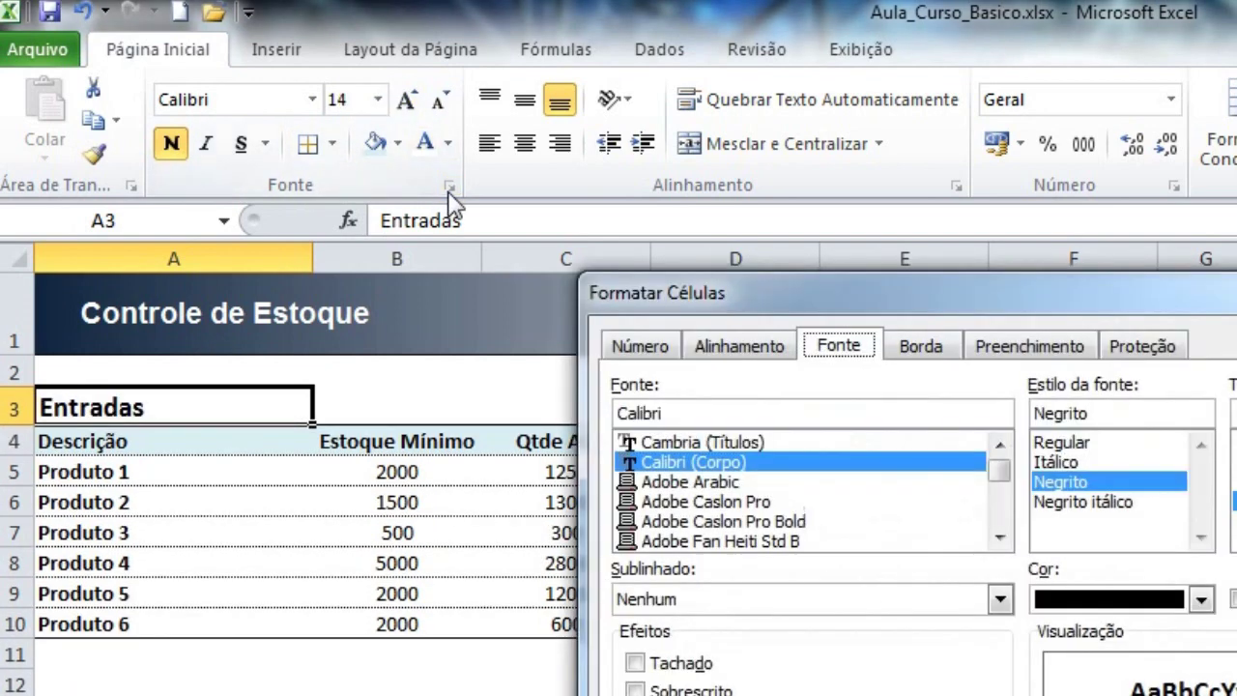
left_click(720, 348)
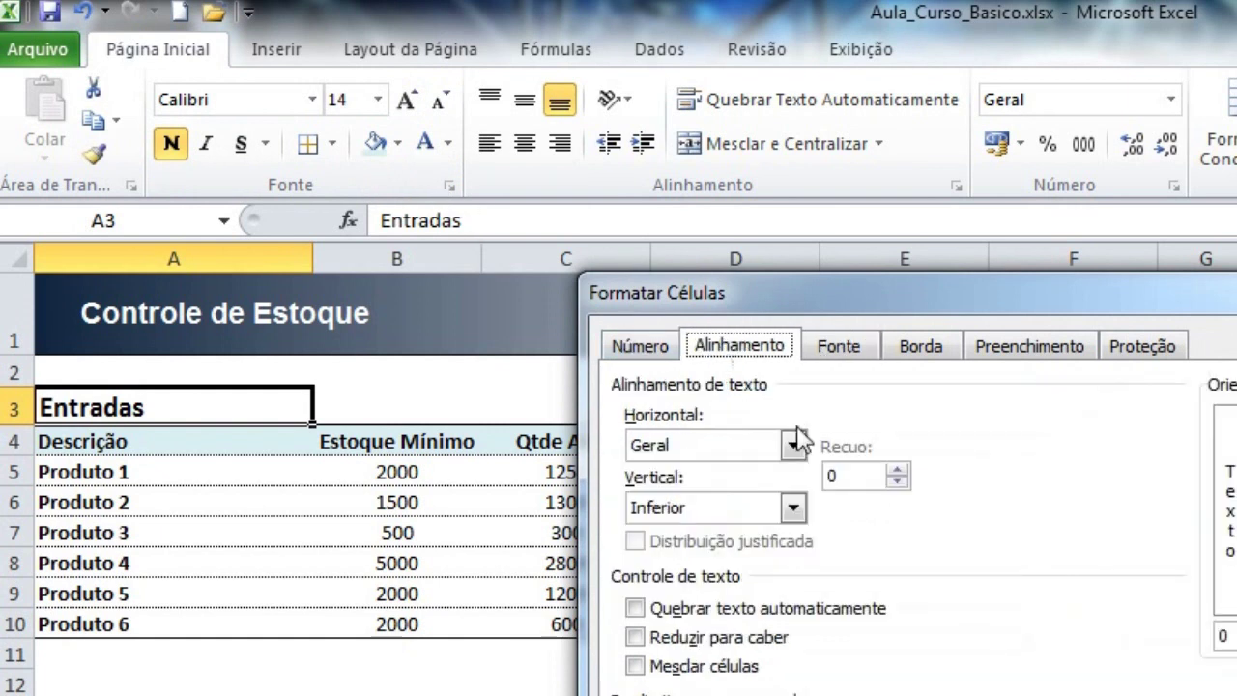
left_click(898, 471)
left_click(898, 472)
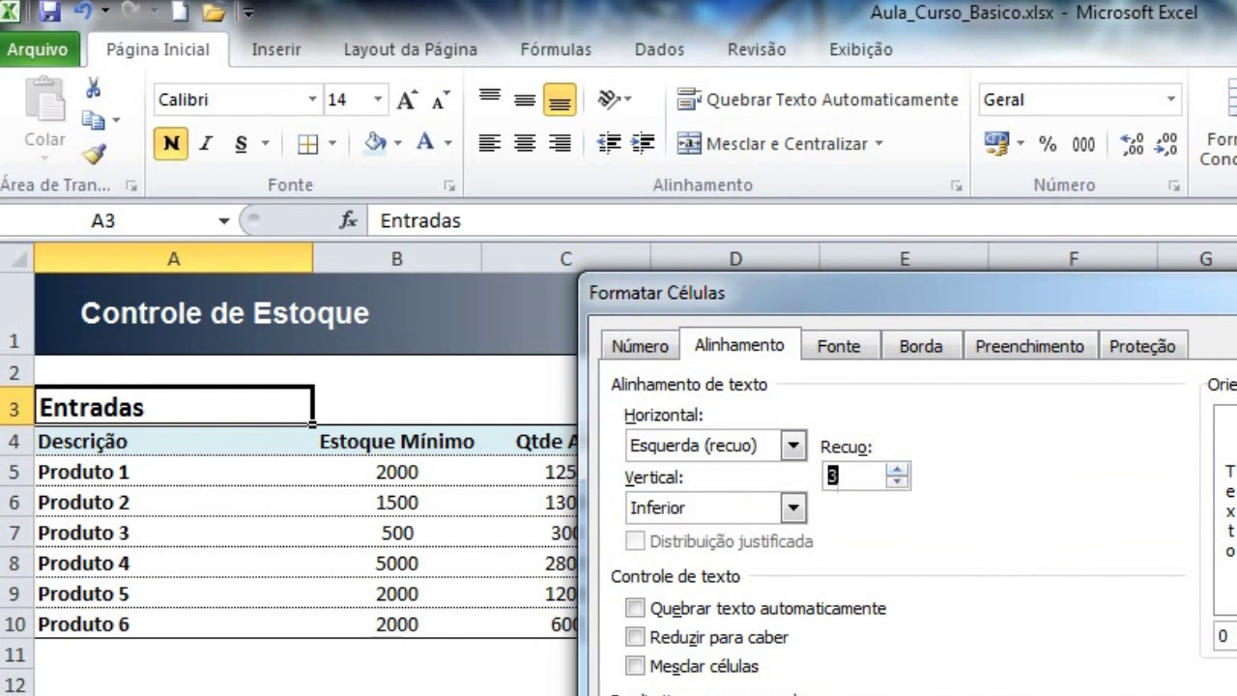
key("Return")
left_click(1073, 695)
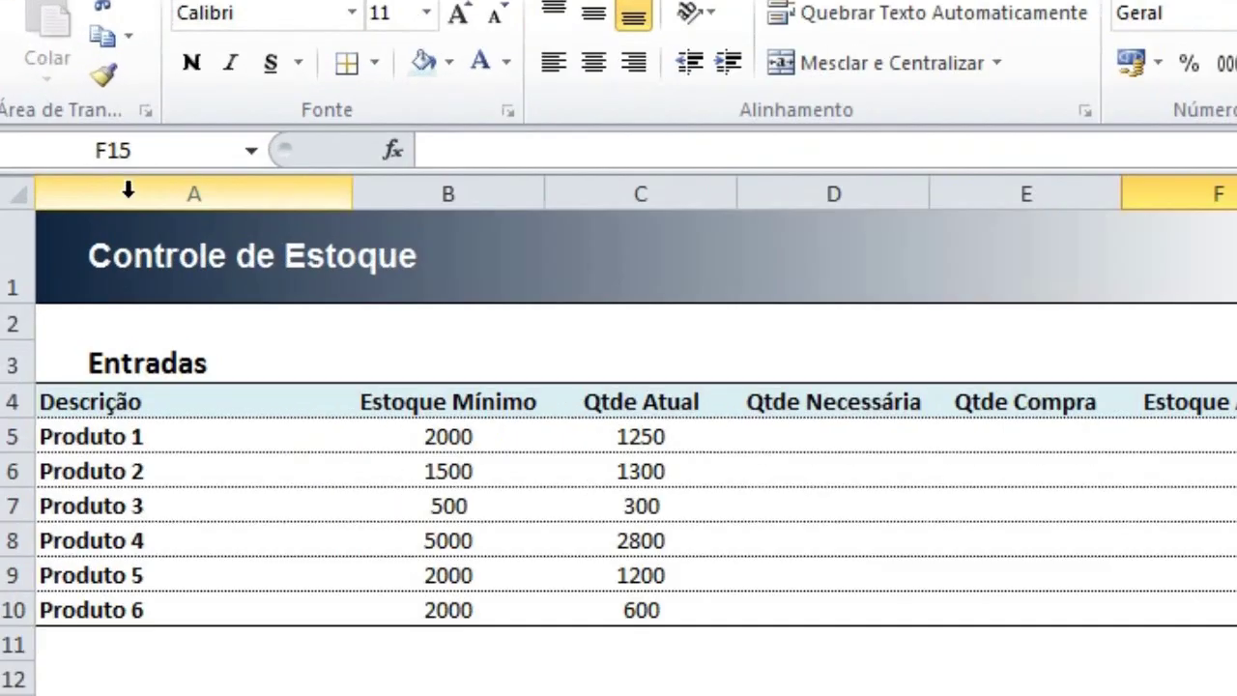
Step: Insert a blank column before column A
right_click(70, 157)
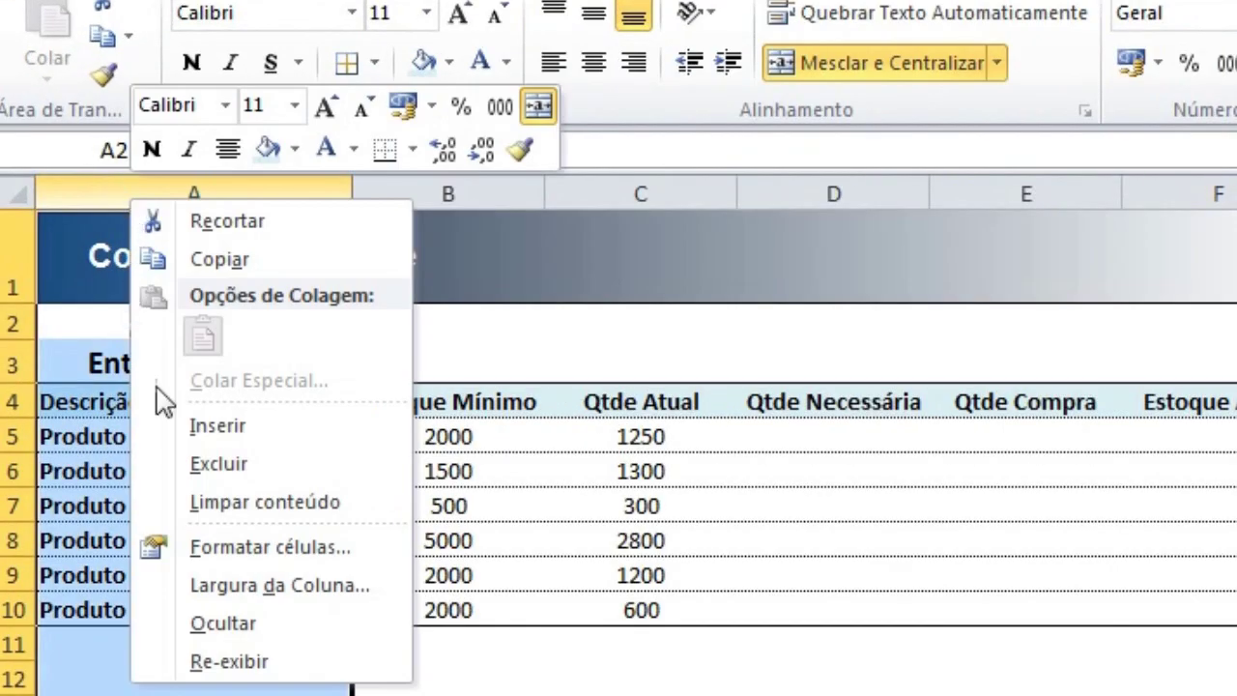
left_click(231, 433)
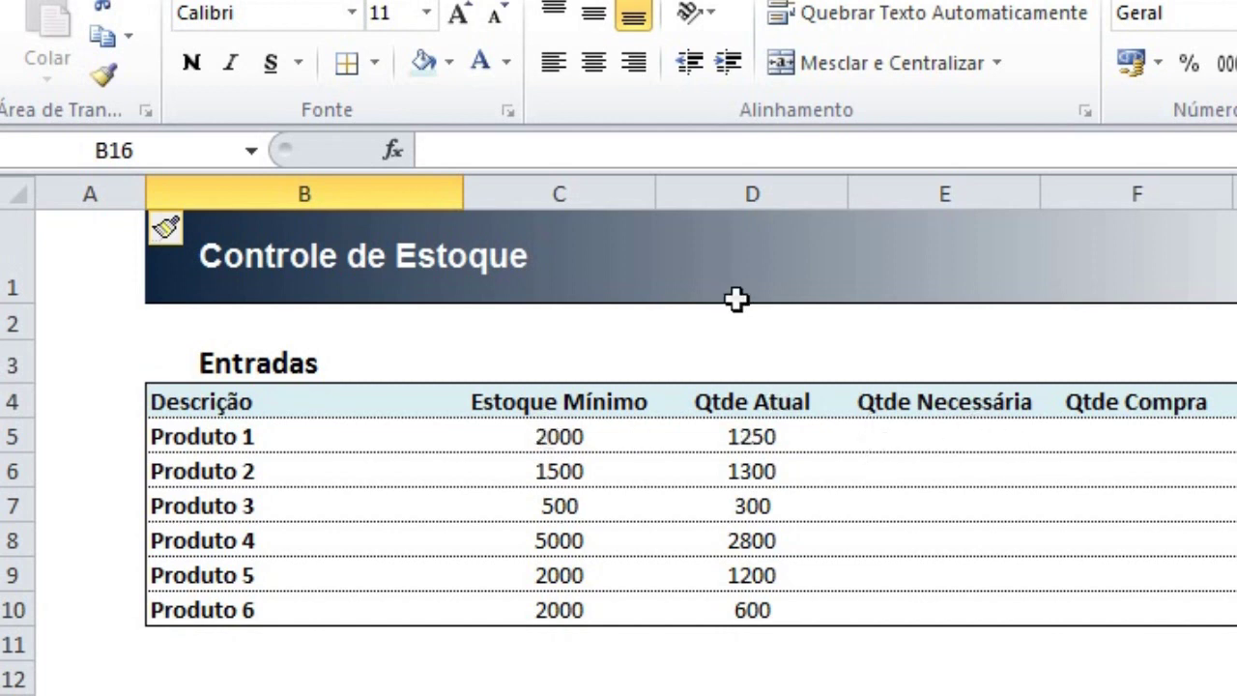
left_click(731, 336)
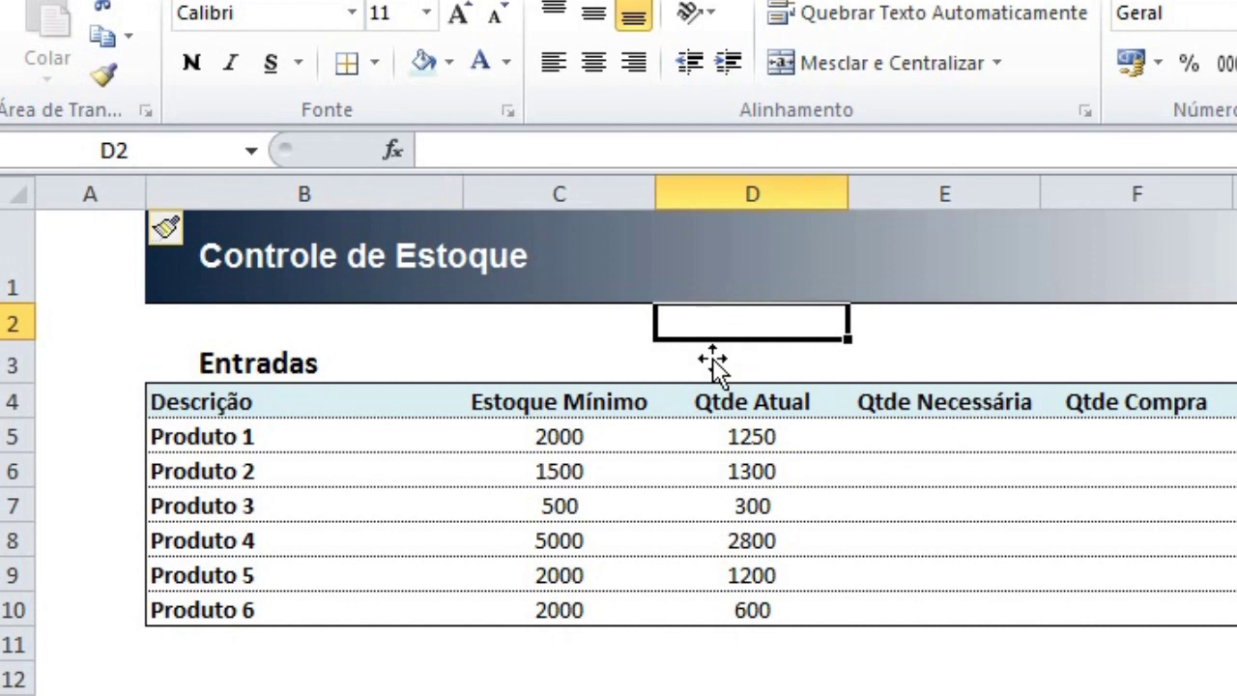
Step: Narrow the blank column A to a thin margin beside the table
left_click(102, 242)
left_click_drag(150, 193, 72, 193)
left_click_drag(193, 191, 72, 192)
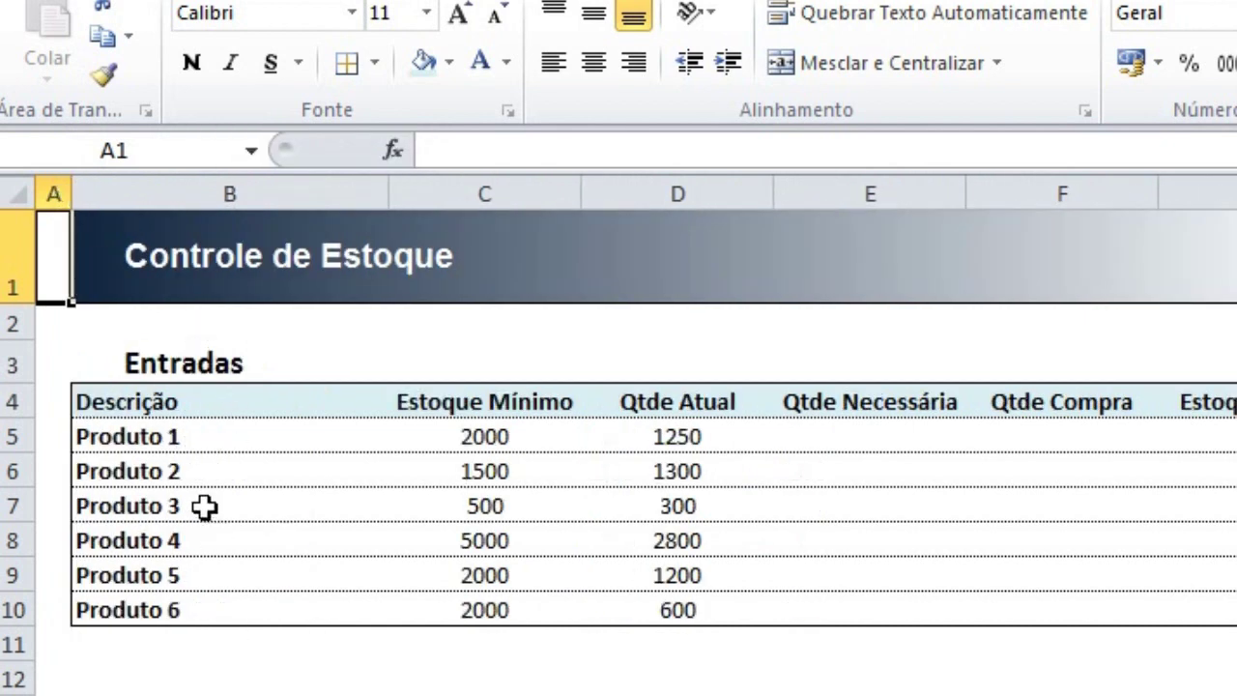
left_click(177, 431)
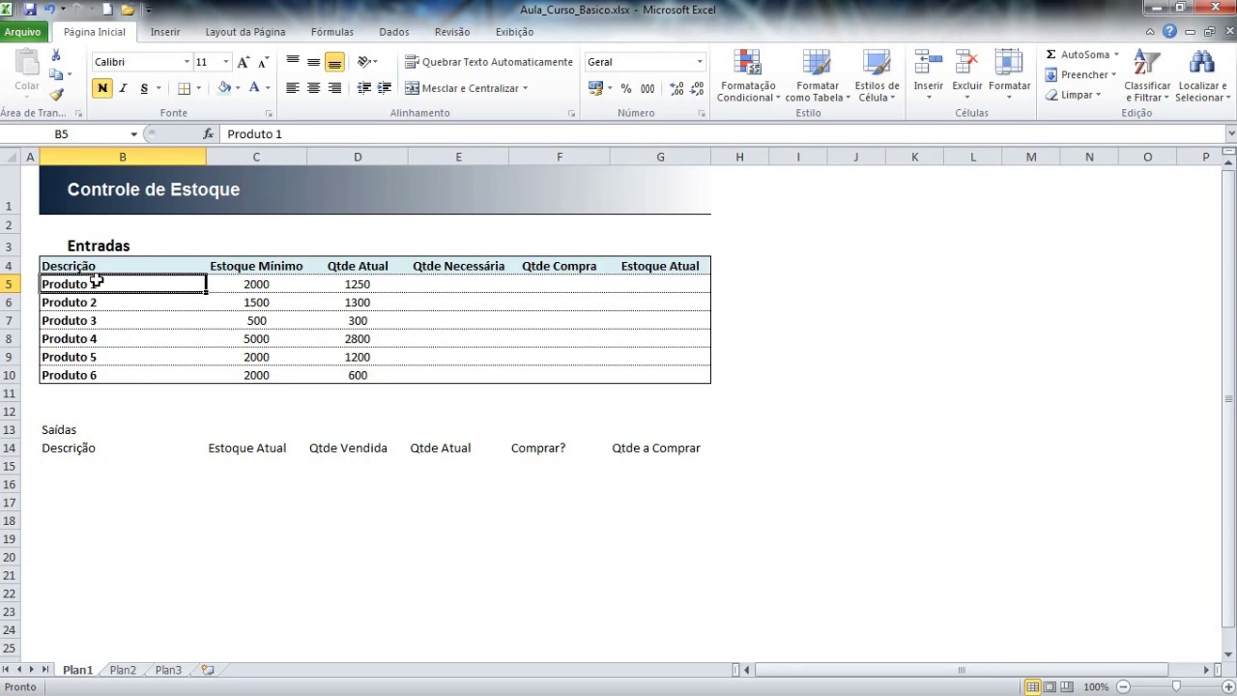
Step: Delete the empty column I from the worksheet
left_click(783, 156)
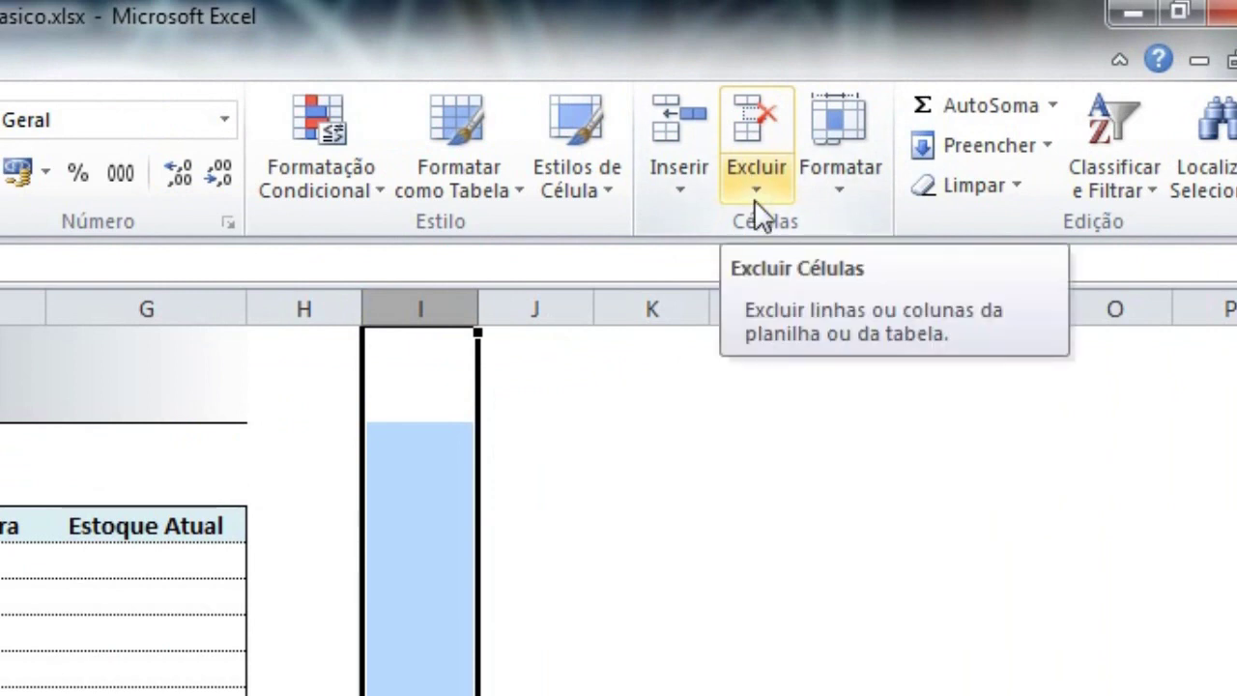
left_click(754, 193)
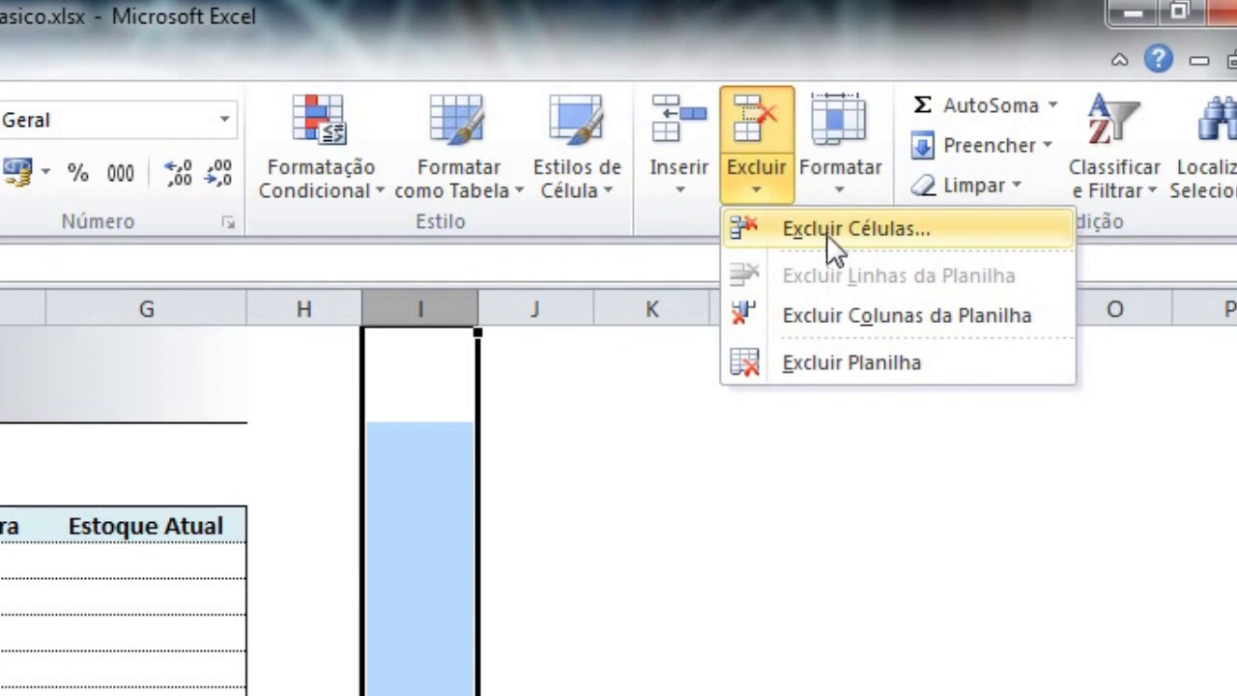
left_click(826, 316)
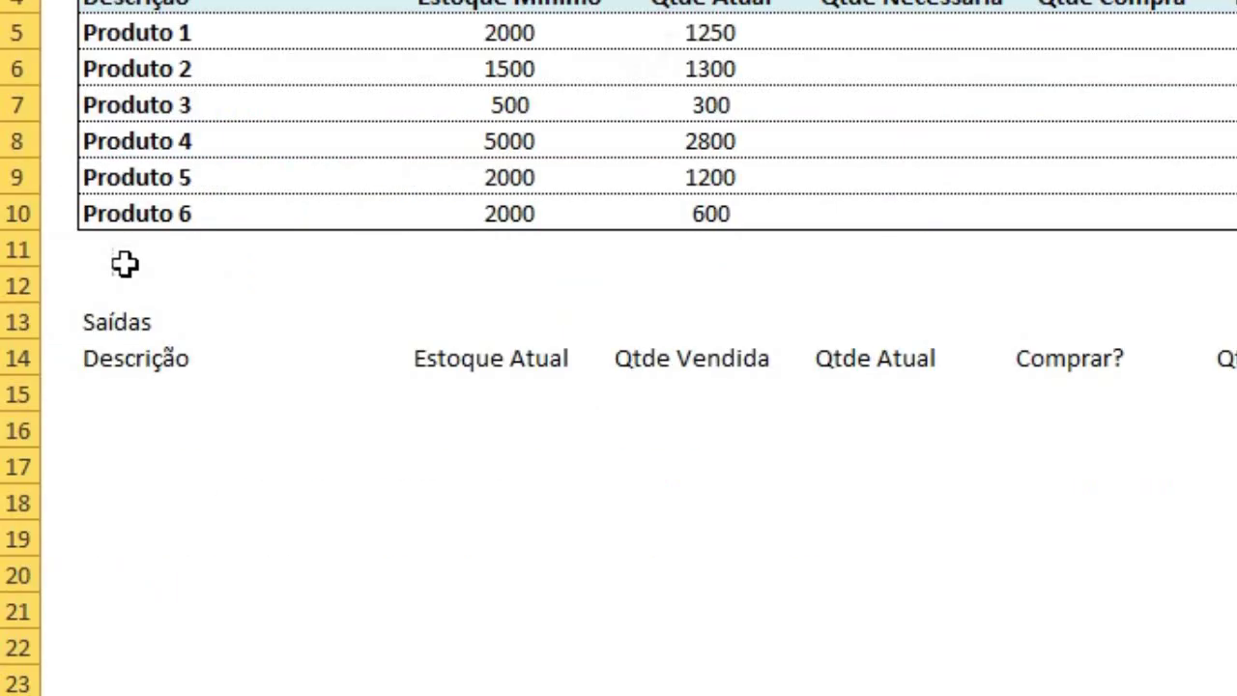
Step: Insert a blank row above row 12, between the Entradas table and the Saídas heading
left_click(127, 280)
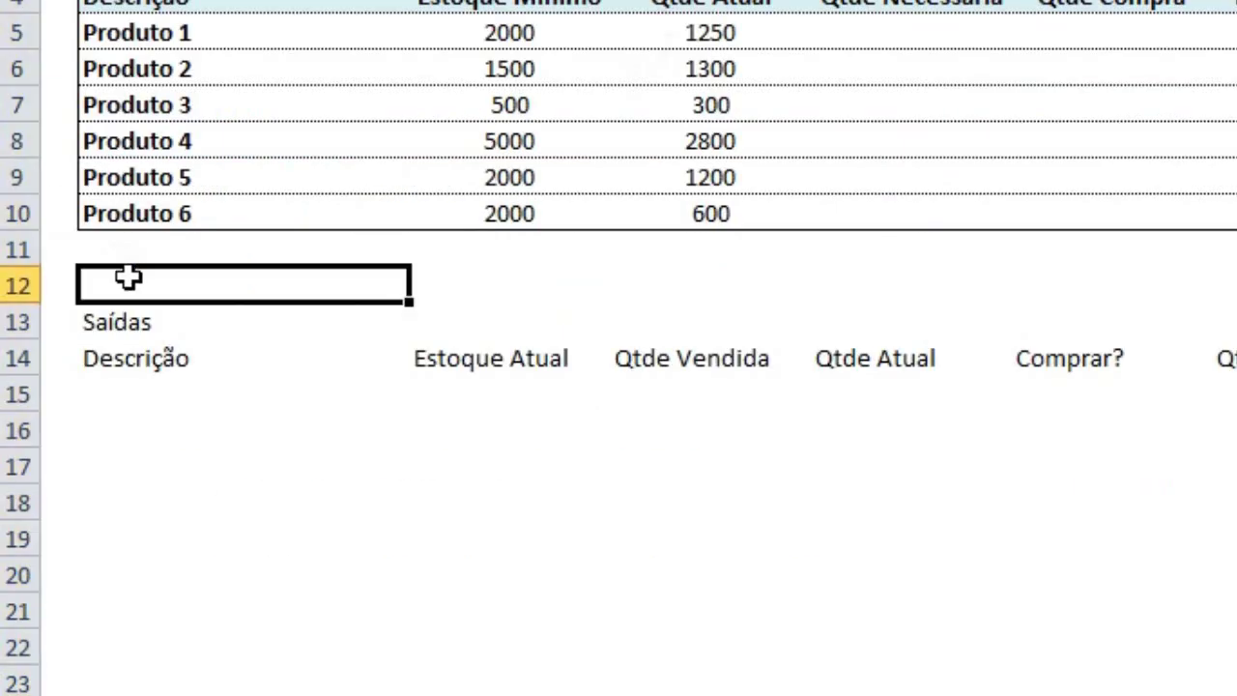
left_click(19, 286)
right_click(18, 284)
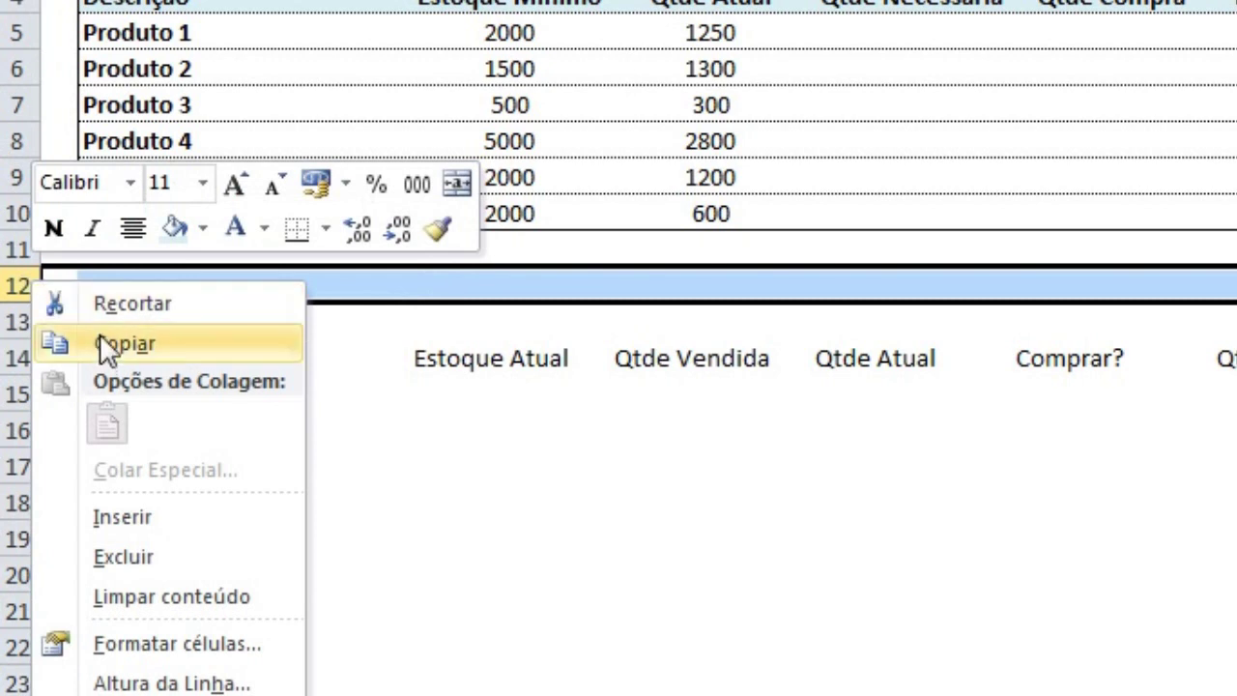
left_click(145, 527)
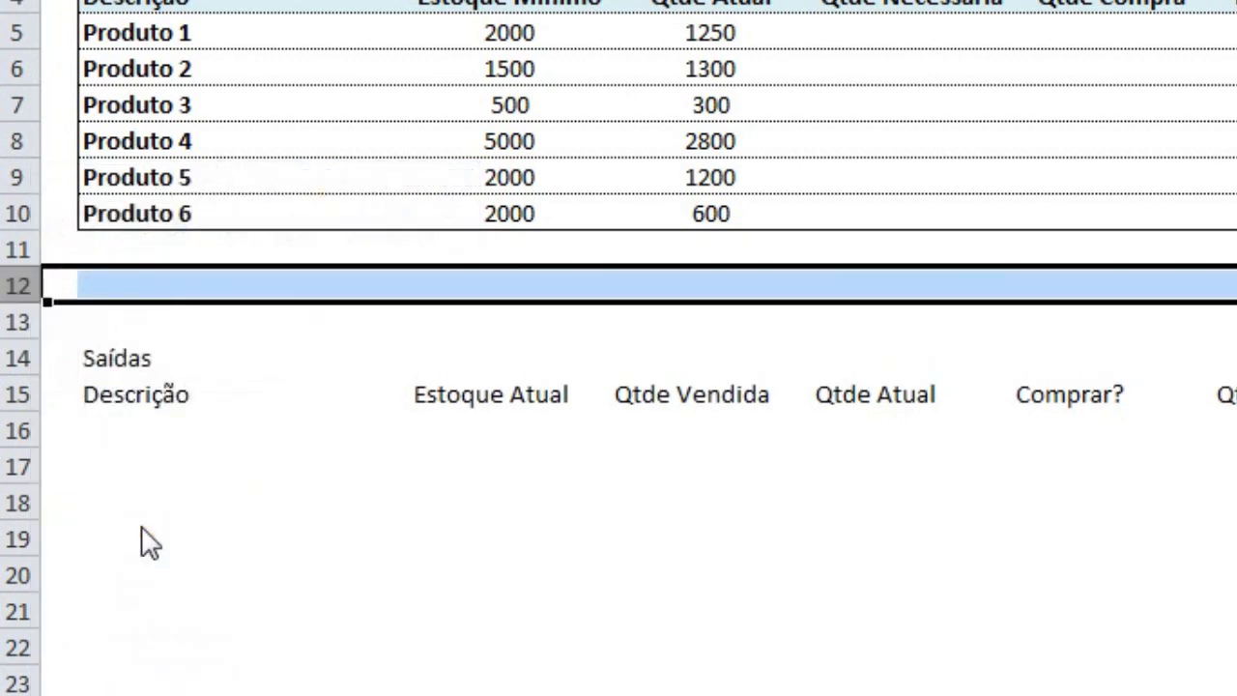
Step: Delete the newly inserted blank row 12
right_click(21, 285)
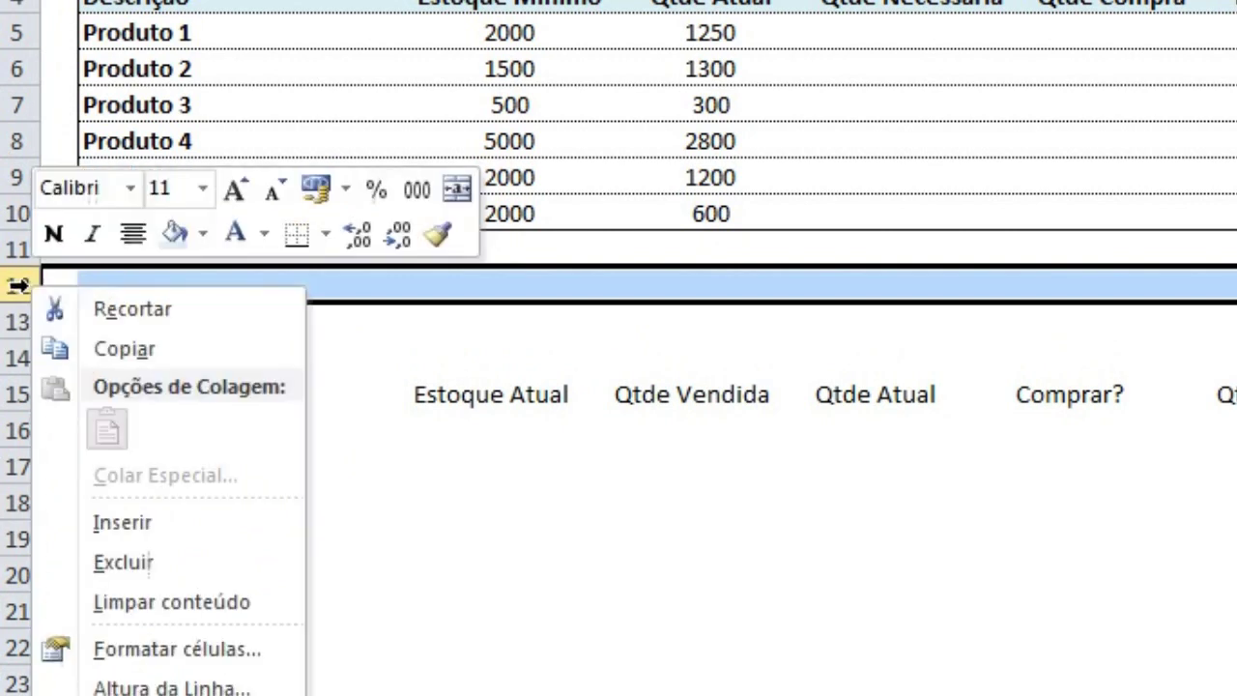
left_click(126, 561)
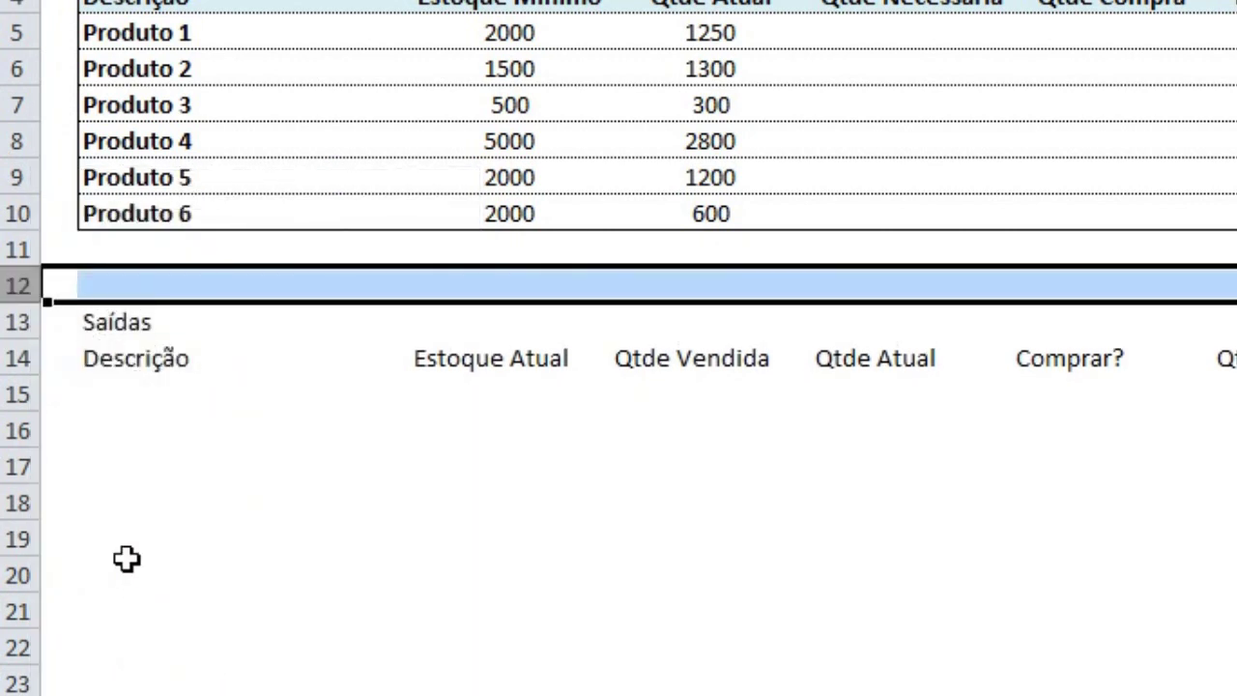
left_click(502, 434)
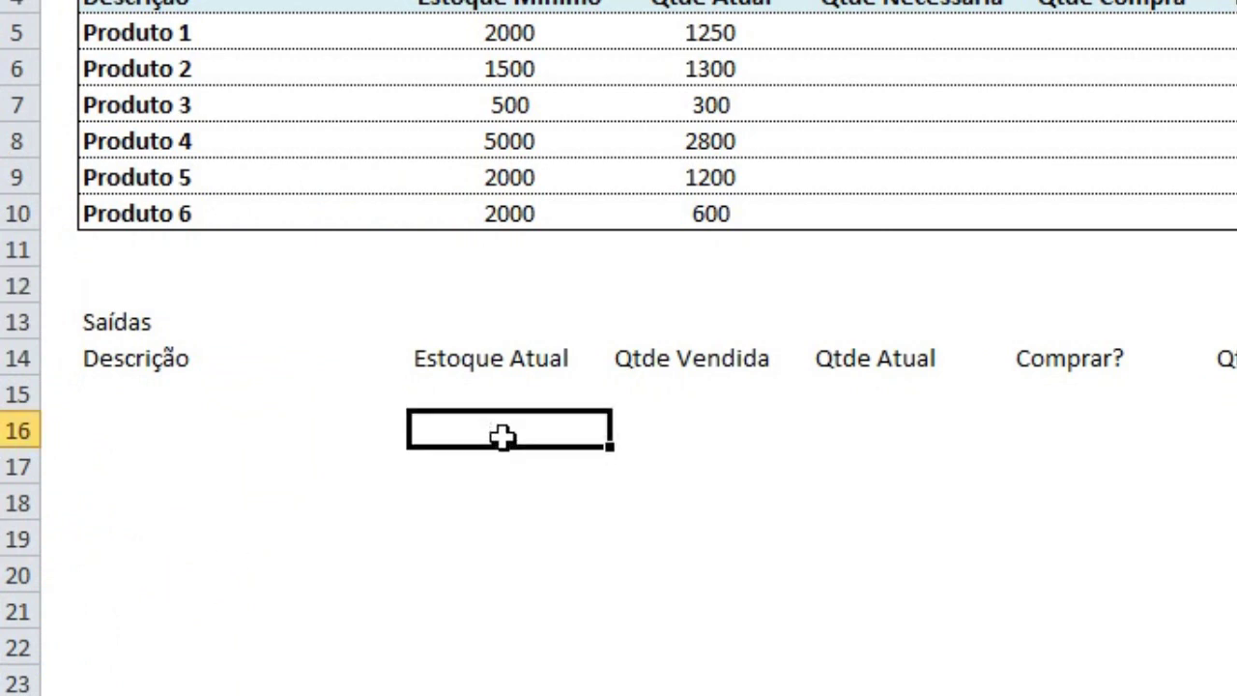
Step: Enter the sample value 546546 in cell C13, above the Estoque Atual heading
left_click(485, 325)
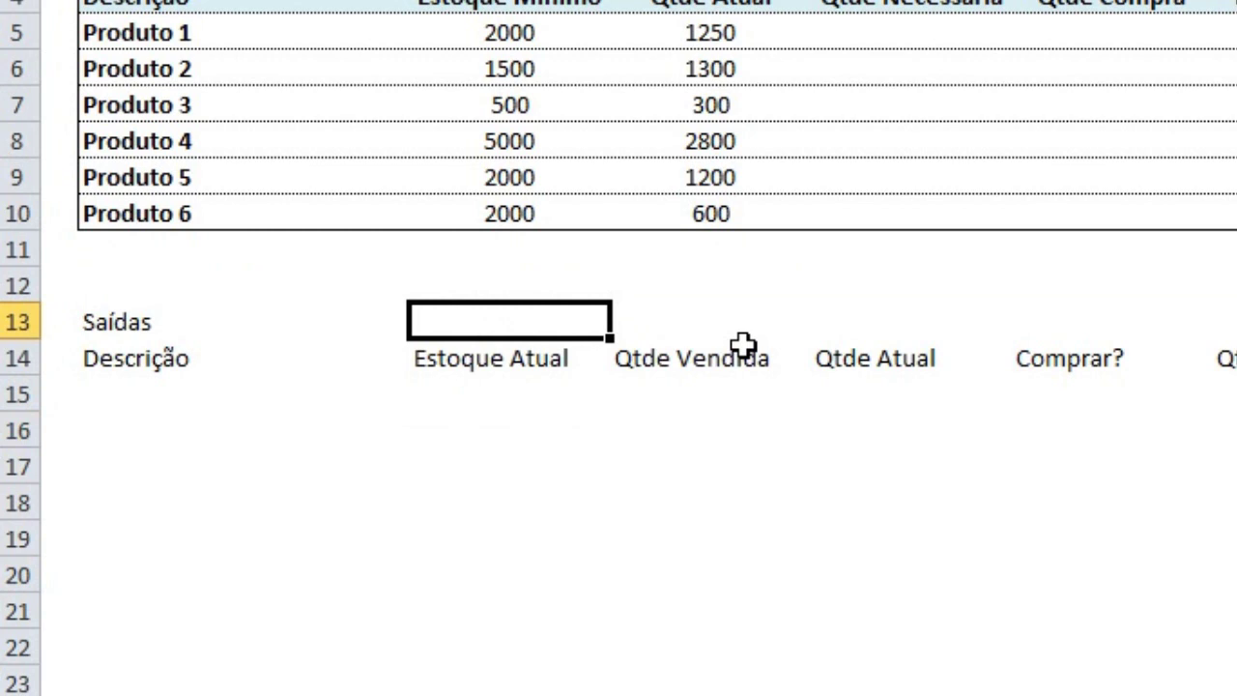
type("546546")
key("Return")
key("Up")
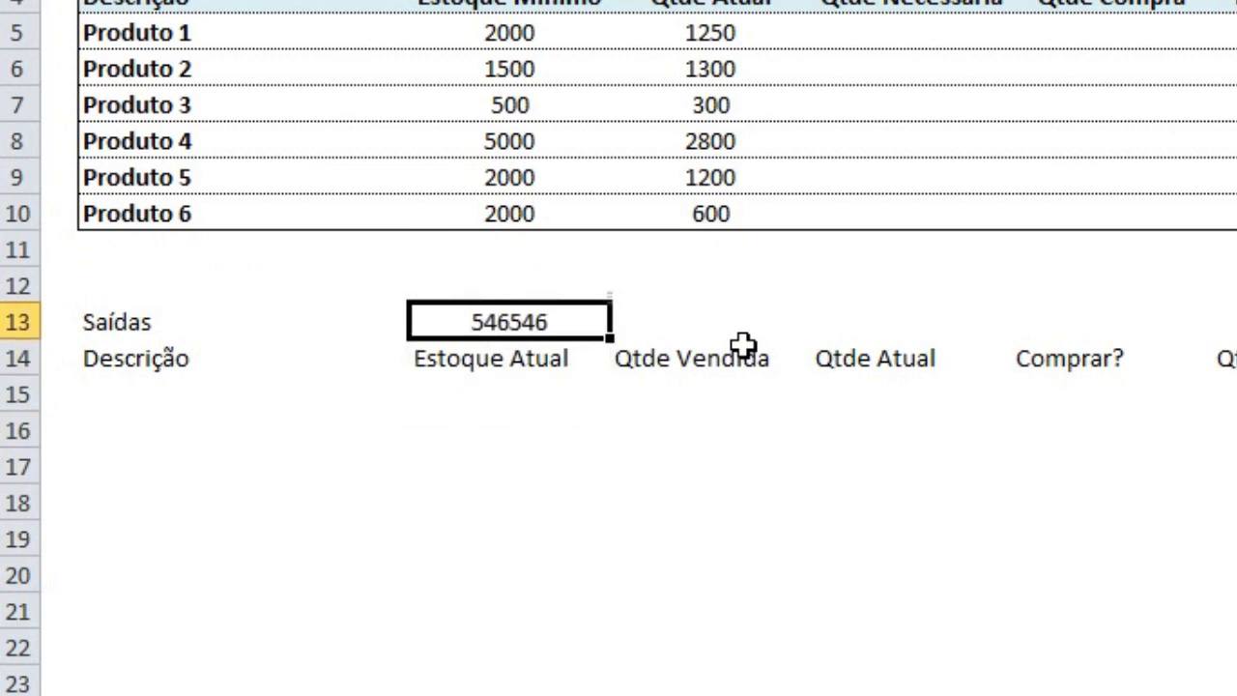
Step: Look through the shift, entire-row and entire-column deletion options for cell C13 without applying one, and clear just its sample value
right_click(541, 320)
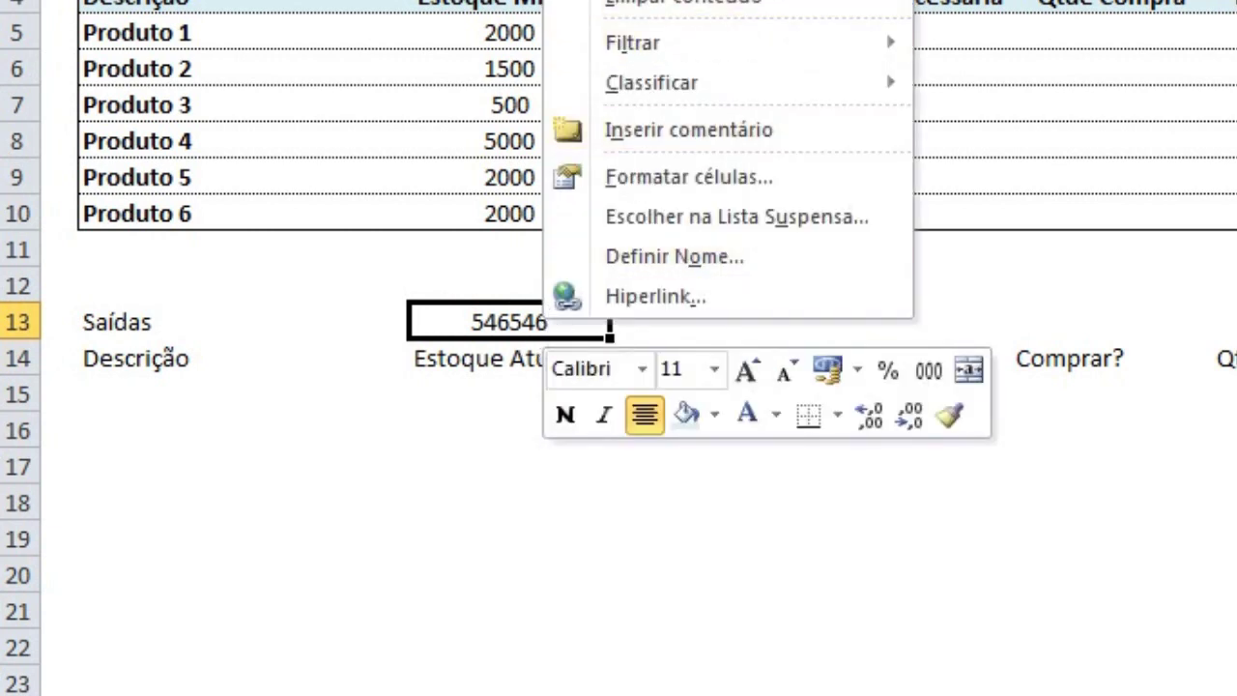
left_click(603, 8)
left_click_drag(408, 54, 655, 60)
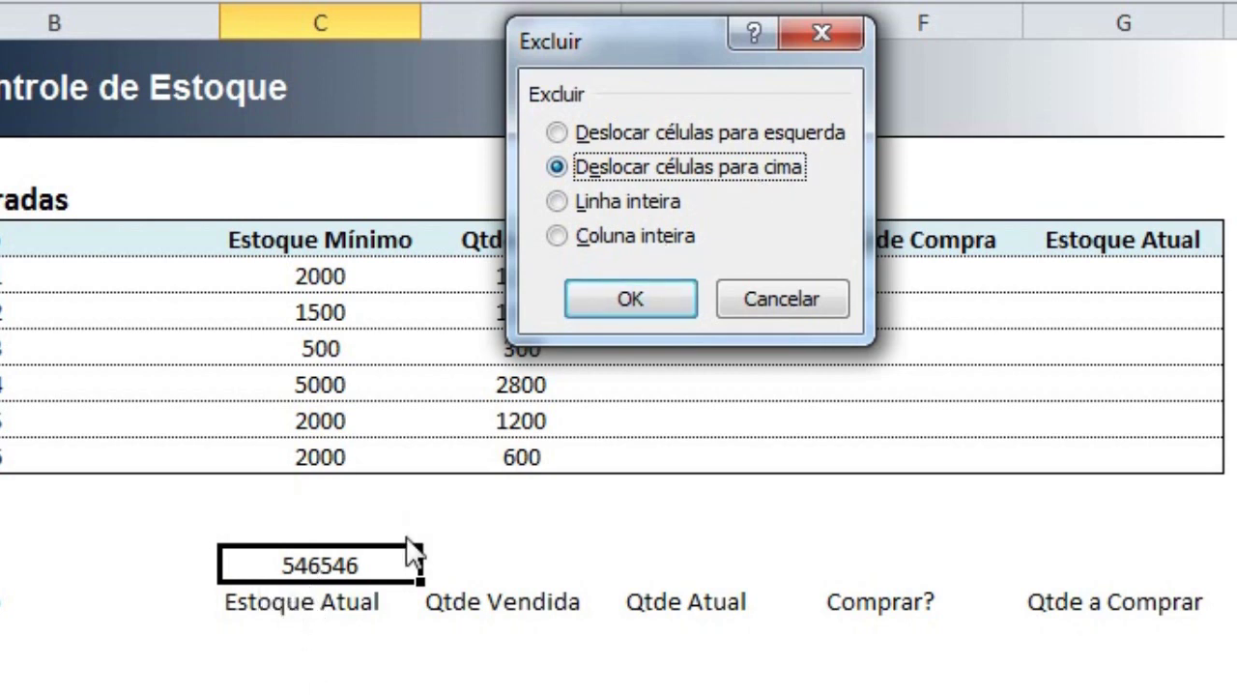
left_click(608, 138)
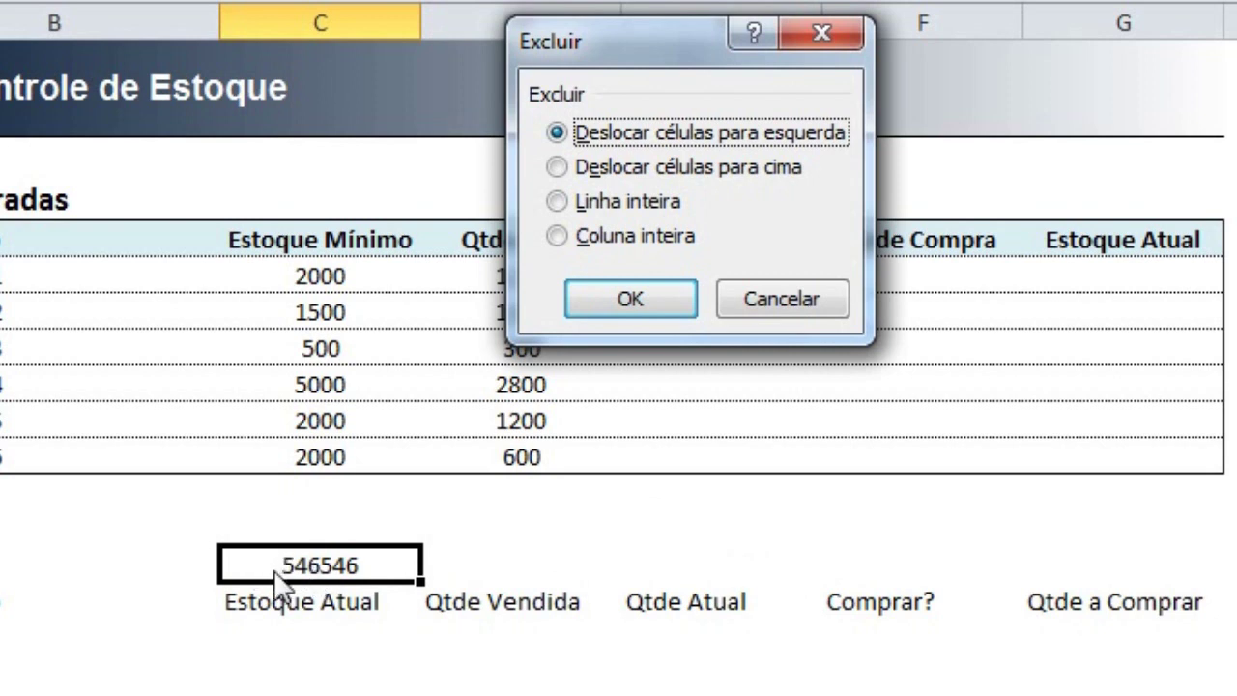
left_click(628, 201)
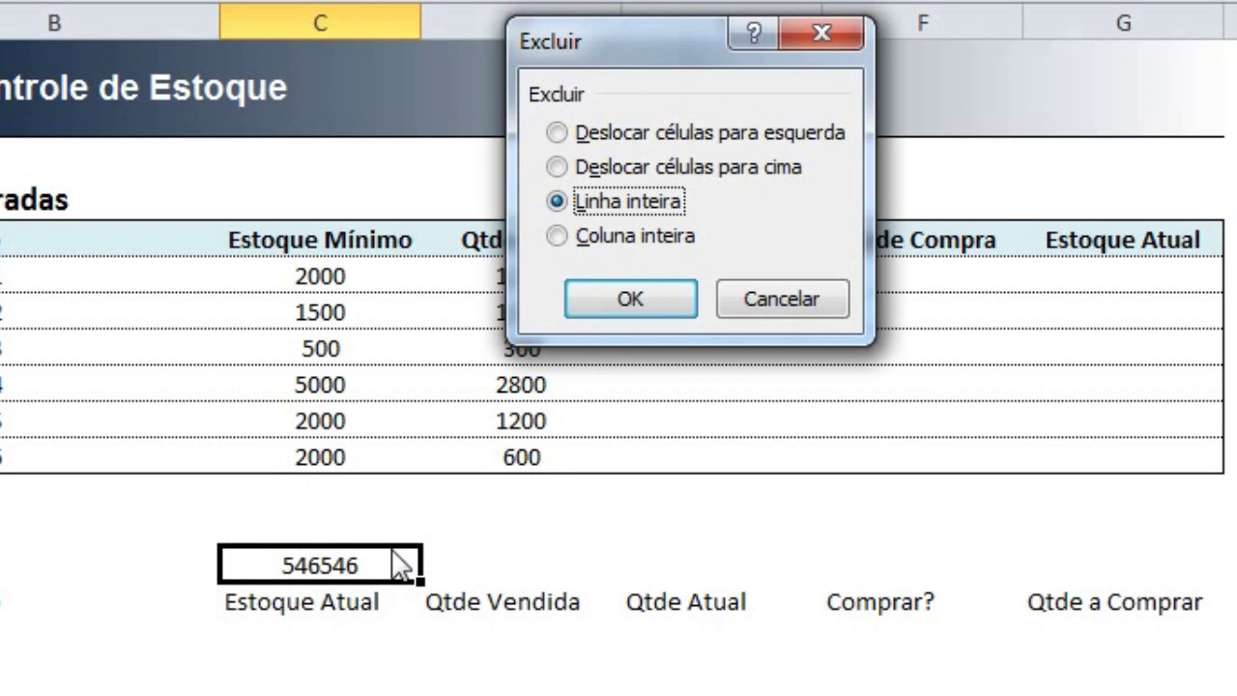
left_click(608, 237)
left_click(607, 203)
left_click(794, 304)
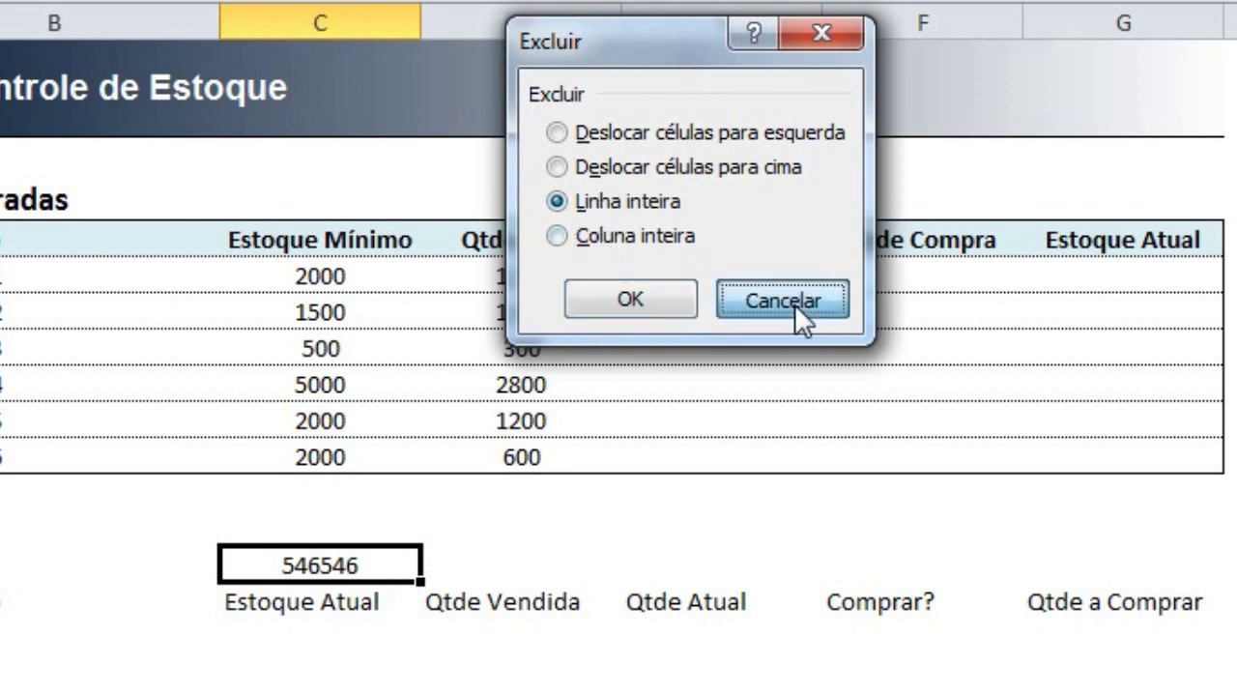
key("Delete")
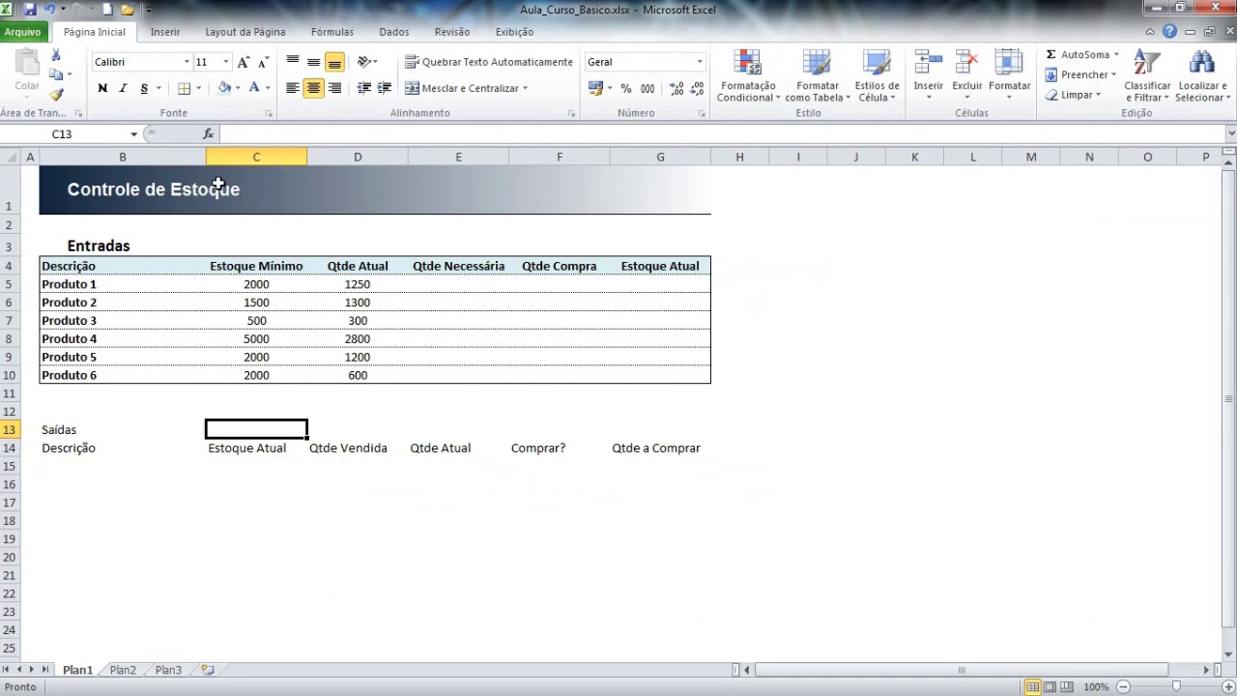
left_click(218, 189)
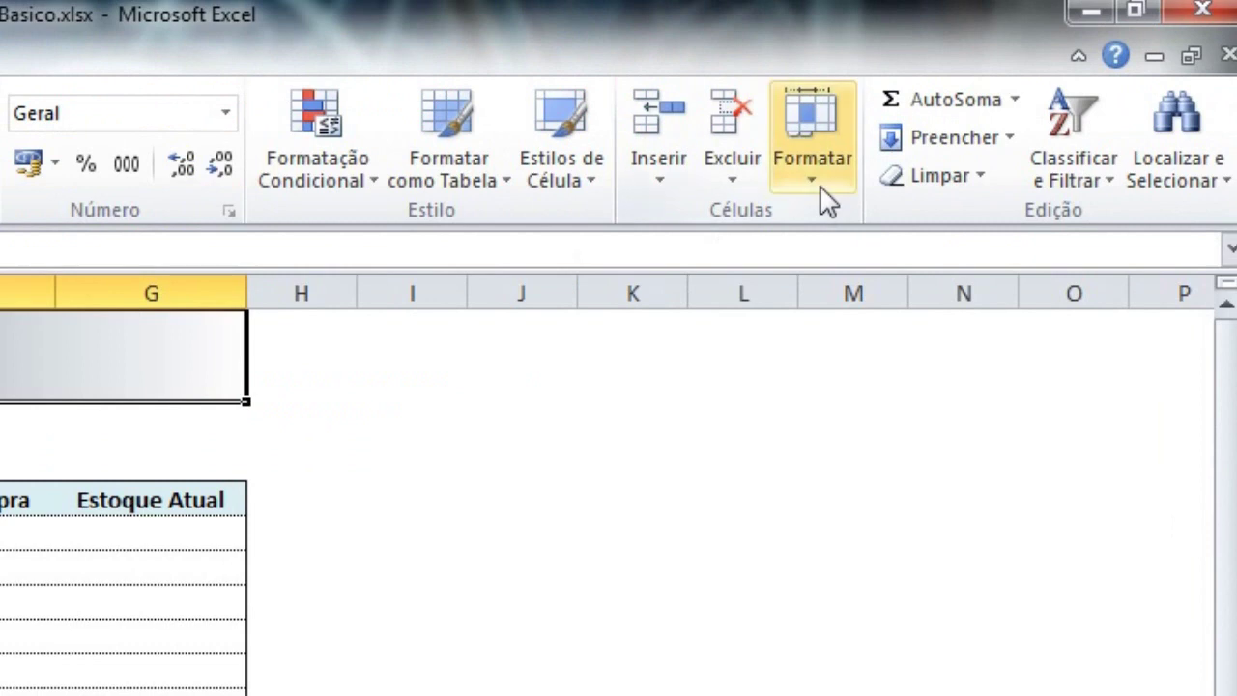
left_click(1012, 100)
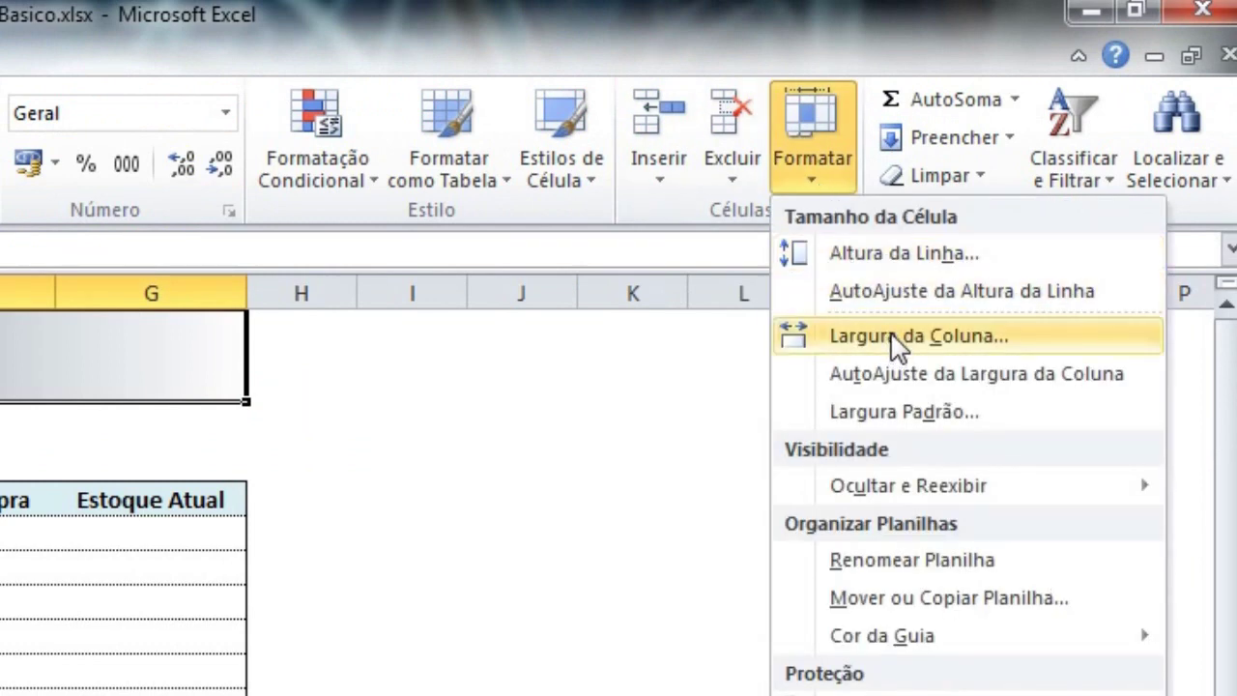
left_click(535, 379)
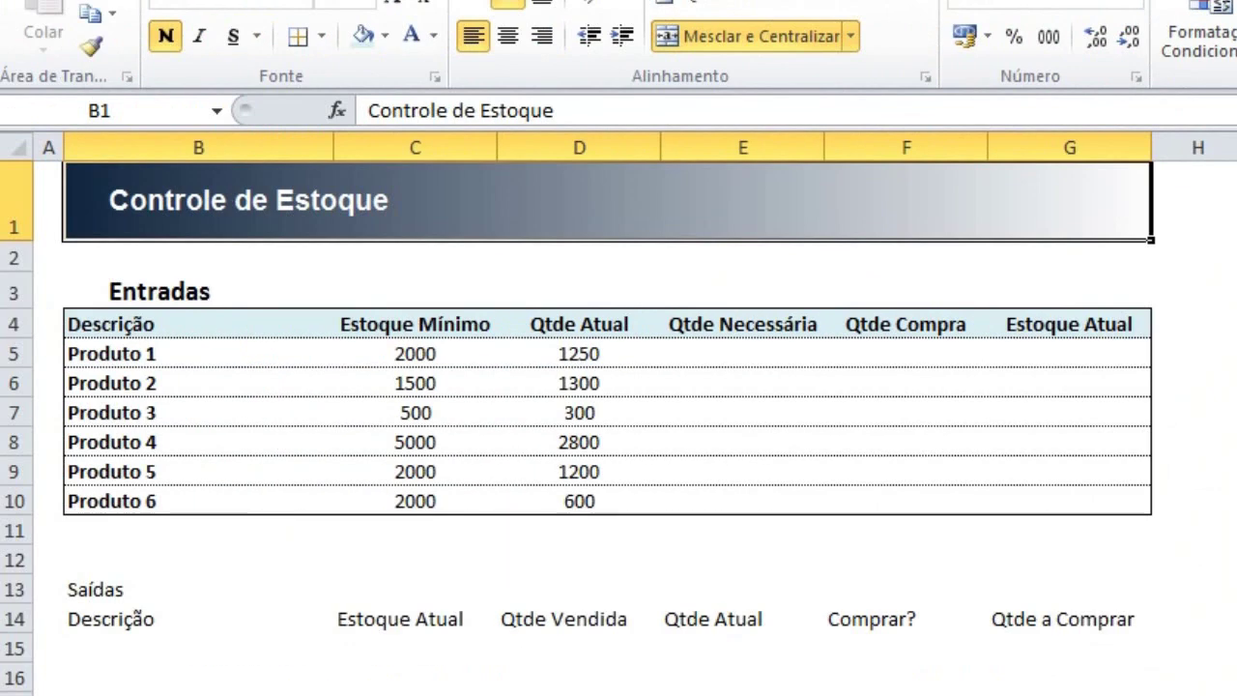
left_click(440, 145)
left_click_drag(439, 145, 1031, 148)
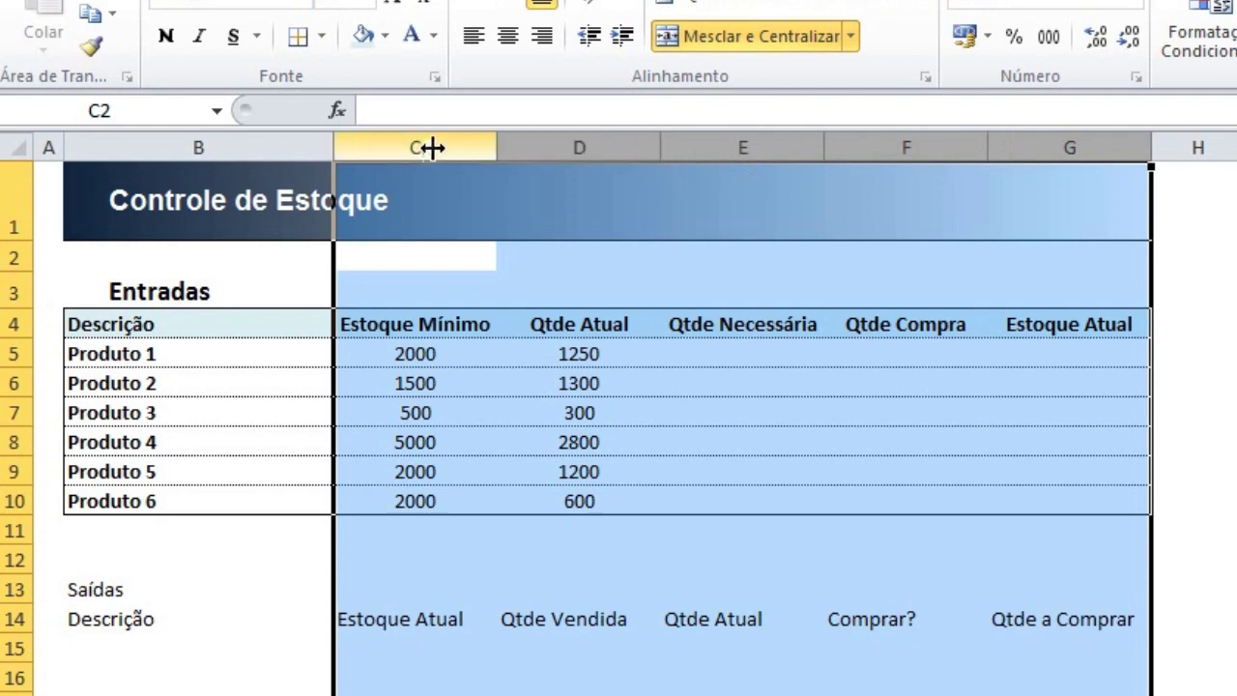
left_click(1203, 258)
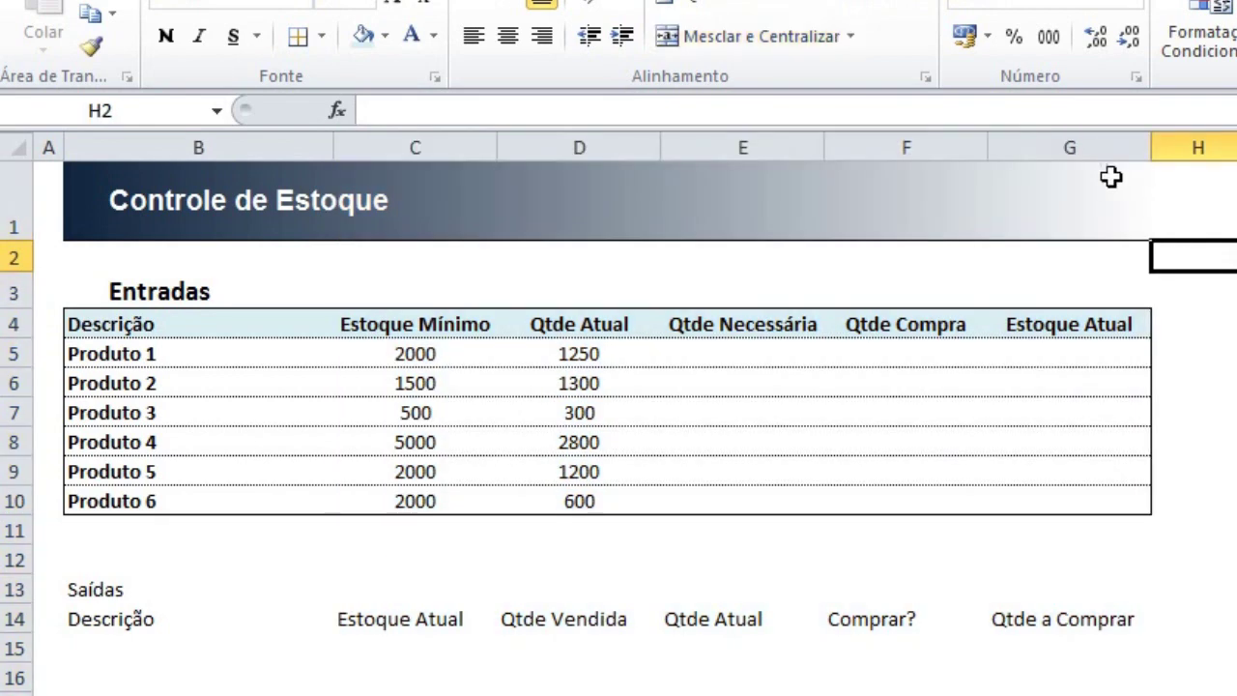
Step: Widen column C well beyond its heading, and AutoFit it back to its contents
left_click(450, 145)
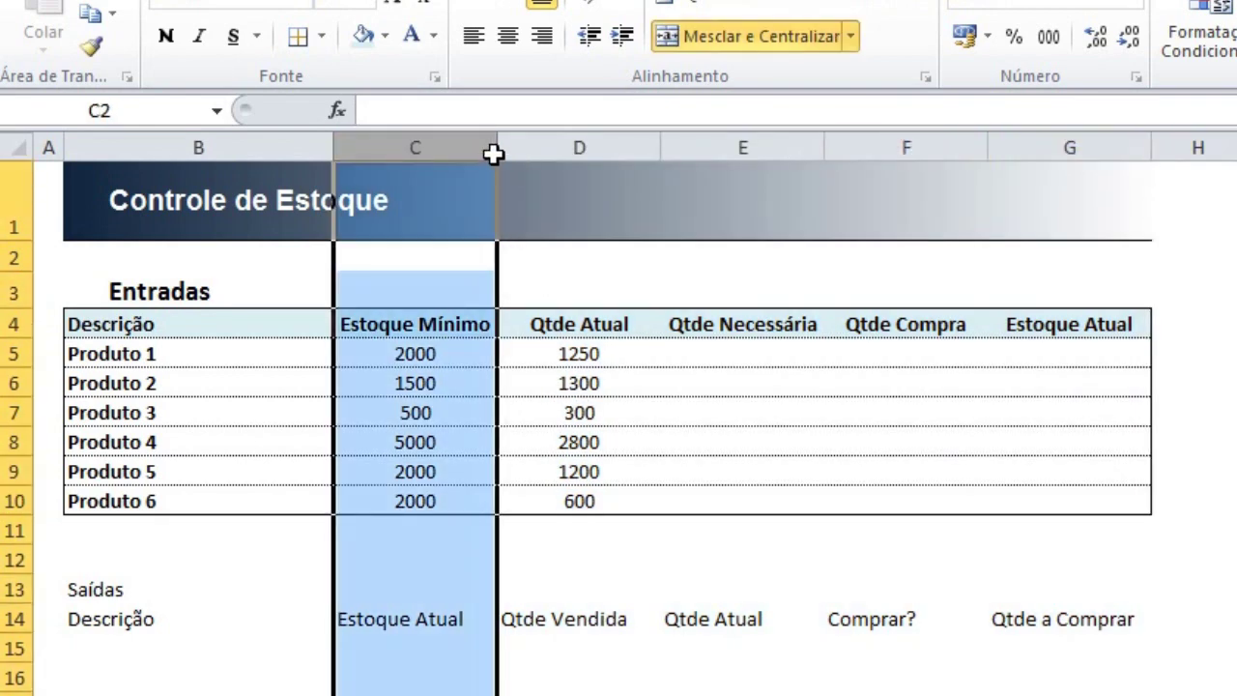
left_click_drag(496, 147, 798, 148)
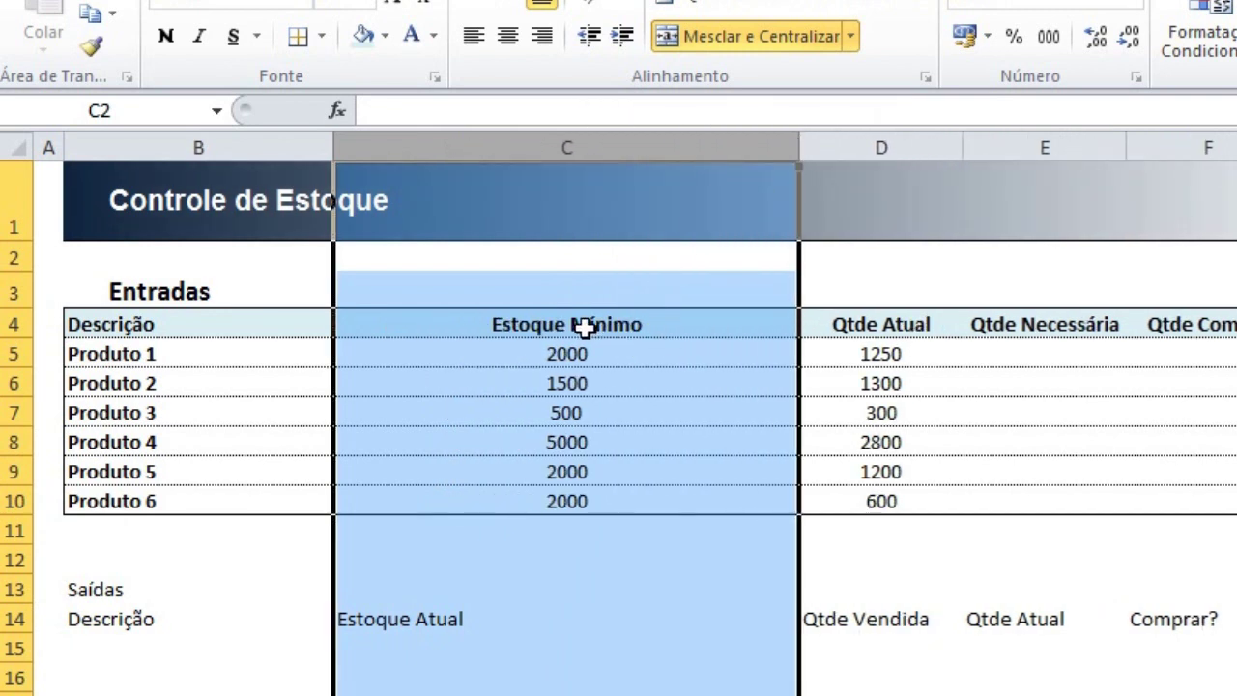
double_click(801, 147)
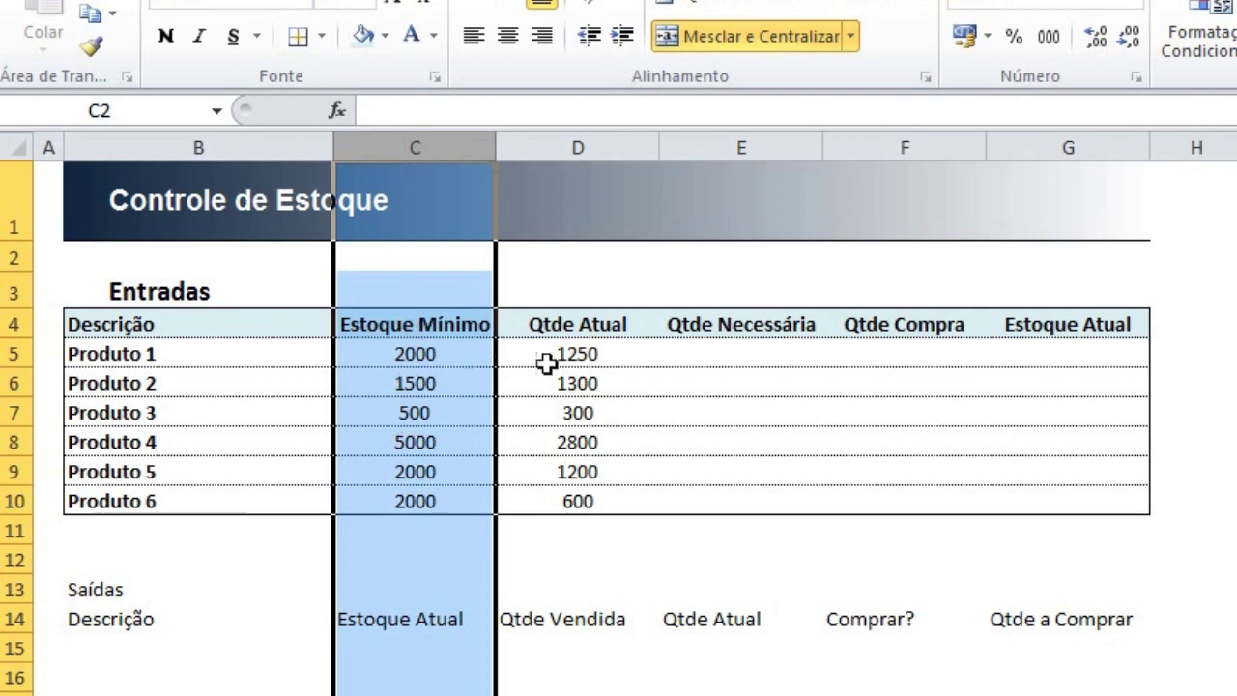
Step: Narrow column D to just fit its headings and AutoFit column E to its contents
left_click(580, 146)
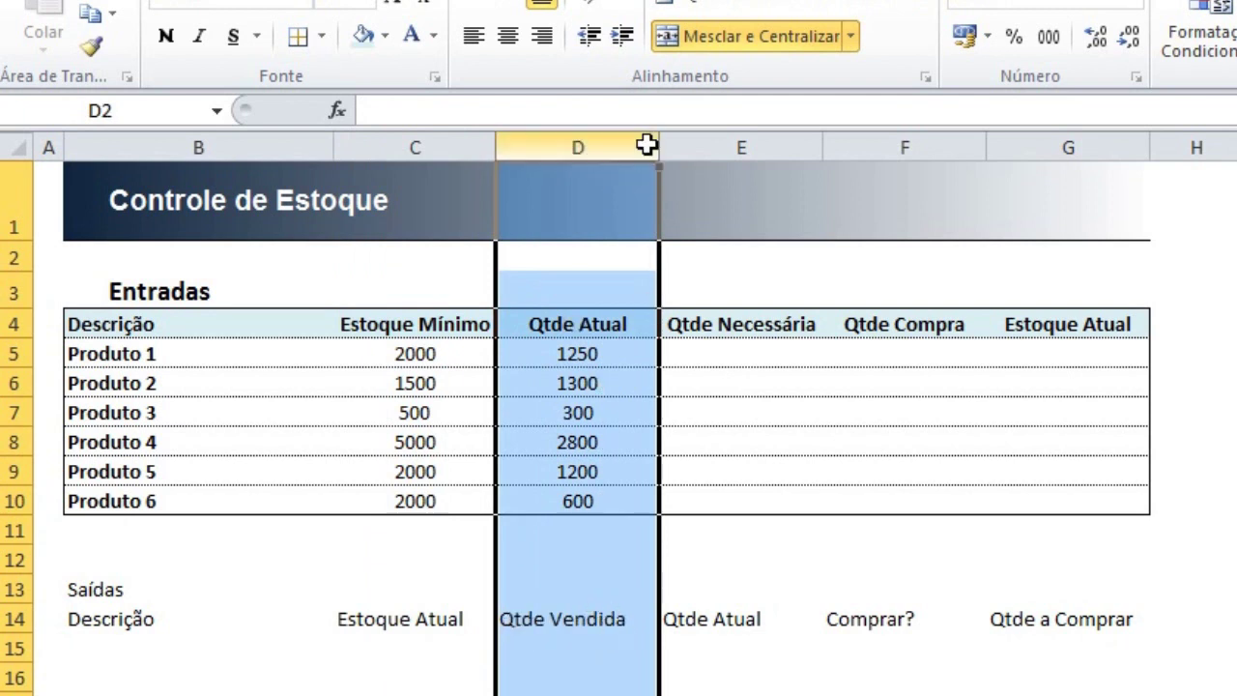
left_click_drag(662, 148, 634, 148)
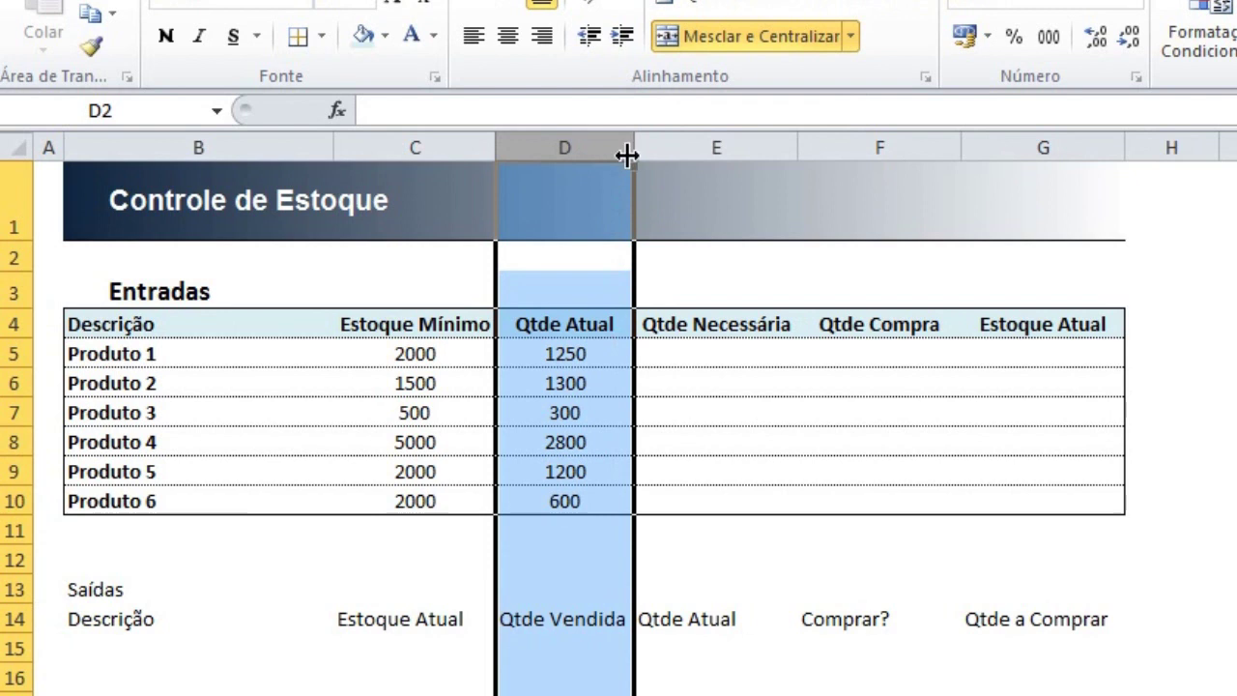
left_click(610, 385)
left_click(575, 325)
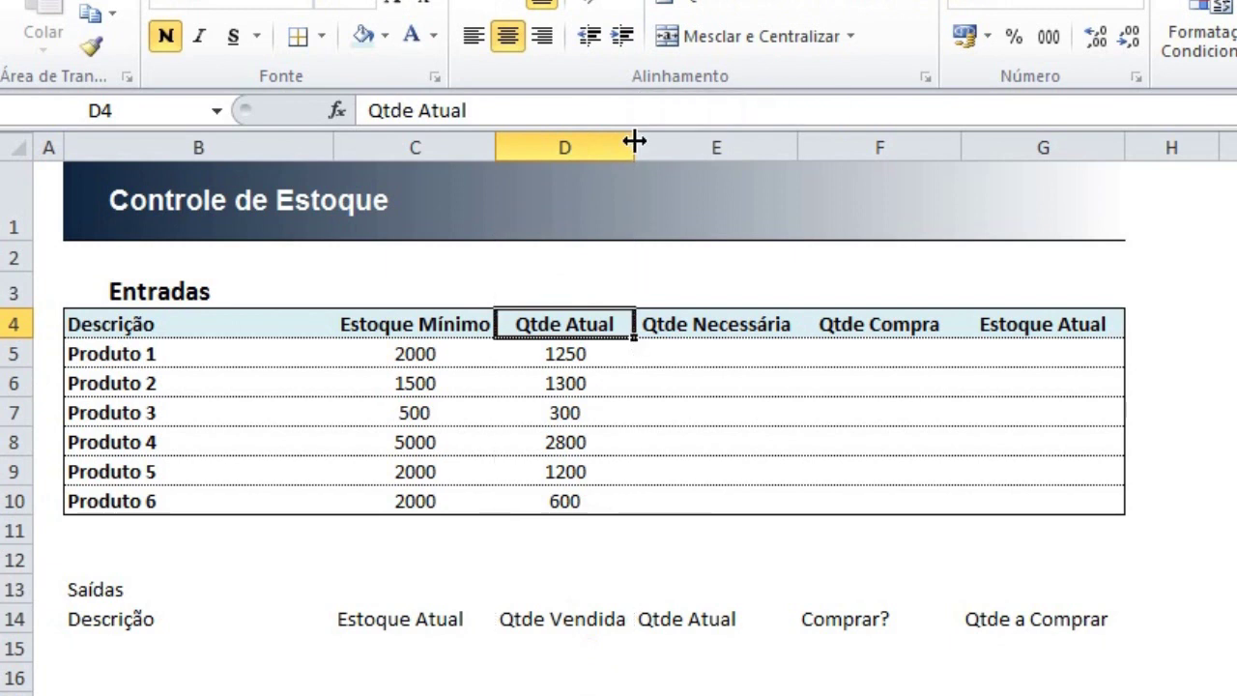
double_click(801, 143)
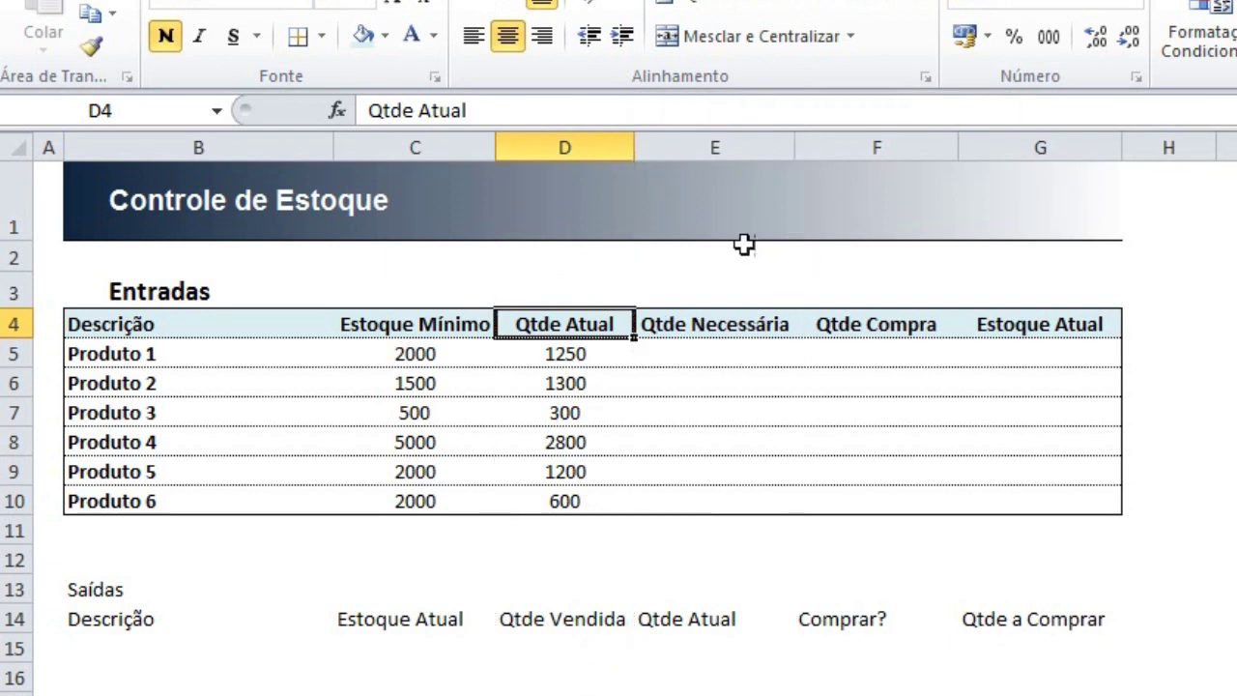
Step: AutoFit columns C through G together, and widen them all to one larger equal width
left_click_drag(459, 143, 1026, 147)
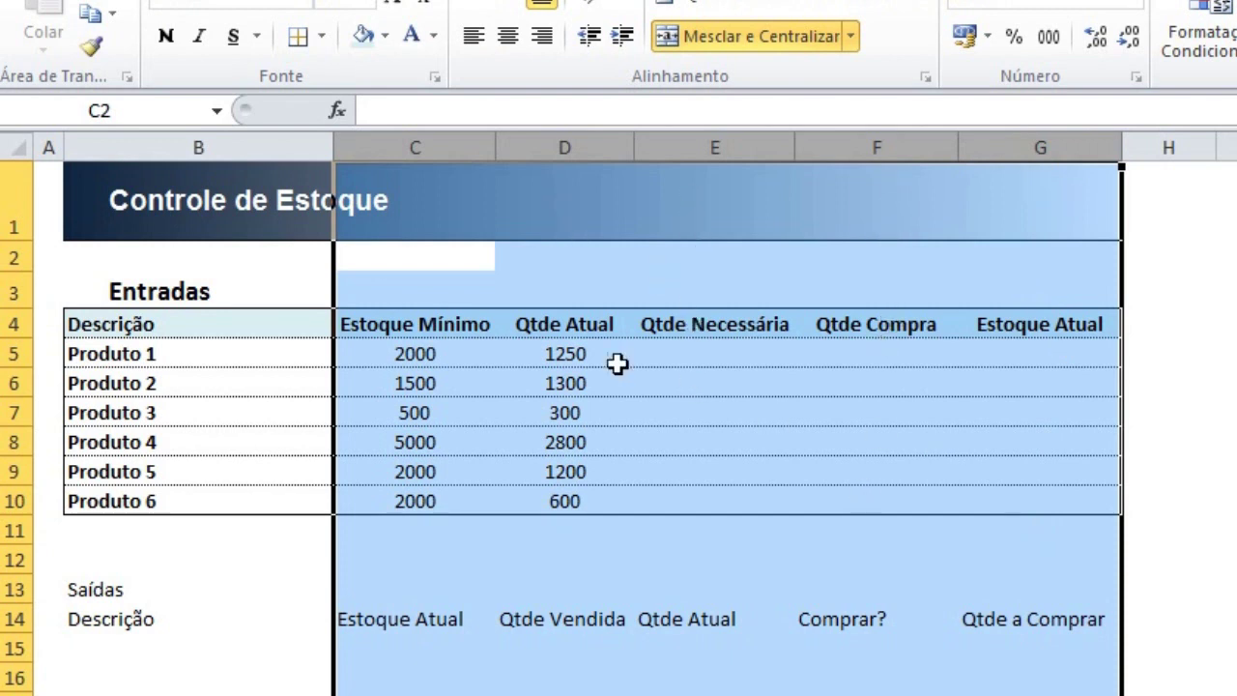
double_click(1124, 147)
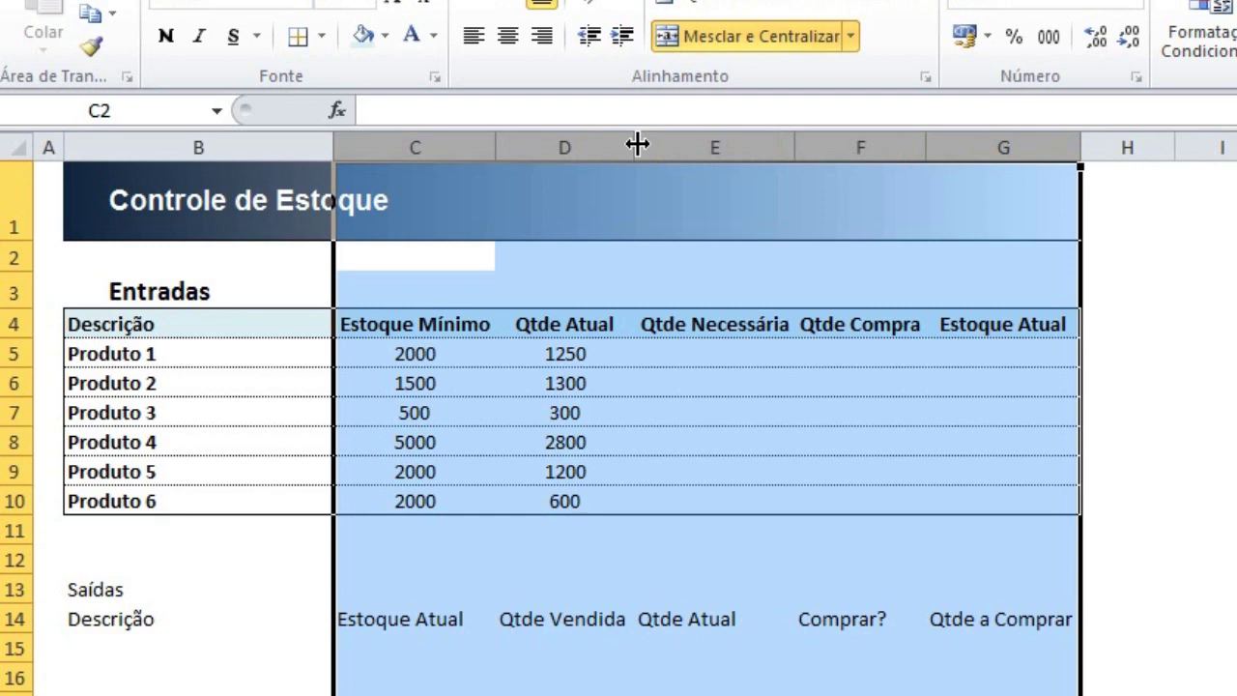
left_click_drag(422, 146, 994, 145)
left_click_drag(1081, 146, 1111, 145)
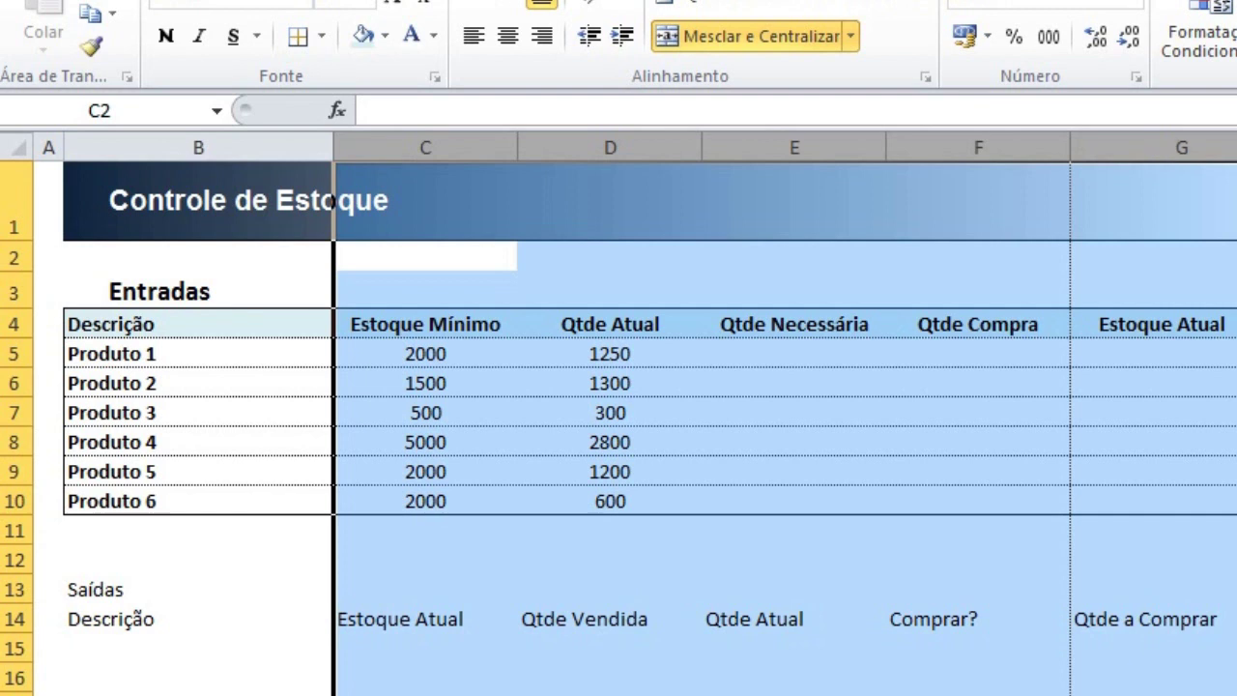
left_click_drag(1236, 147, 1235, 147)
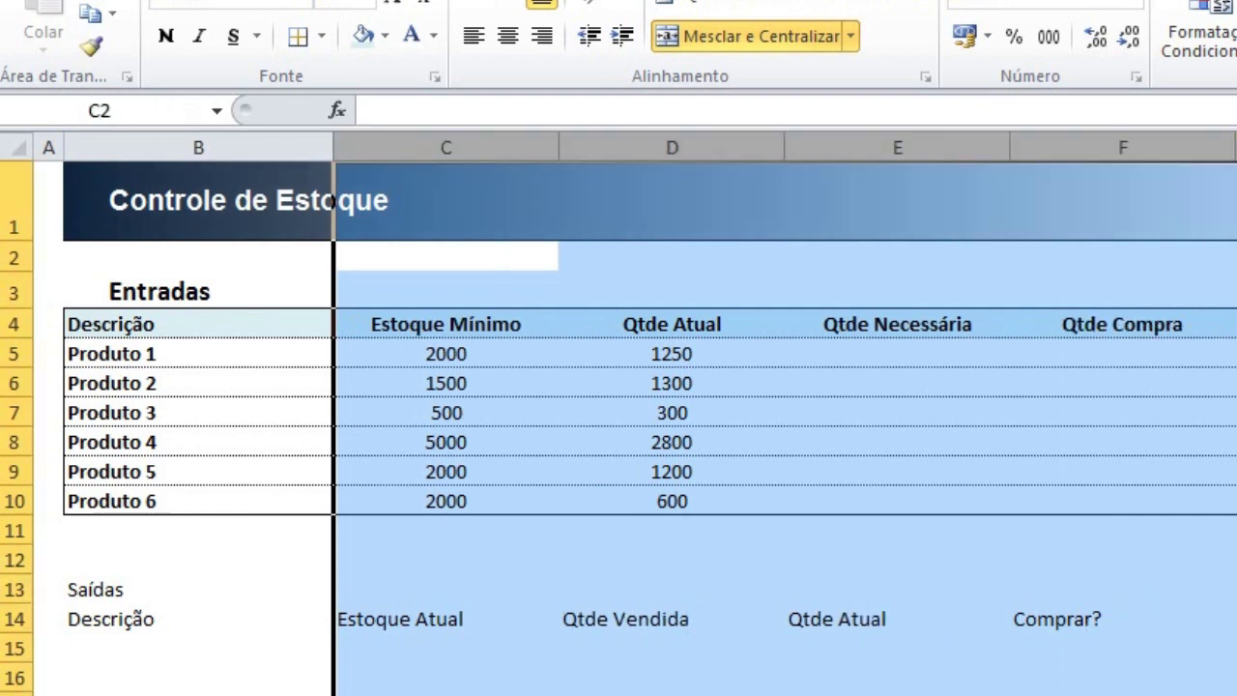
Step: Increase the height of rows 5 to 10 together, and AutoFit the rows back to their contents
left_click_drag(16, 355, 14, 502)
left_click_drag(22, 373, 14, 430)
double_click(14, 429)
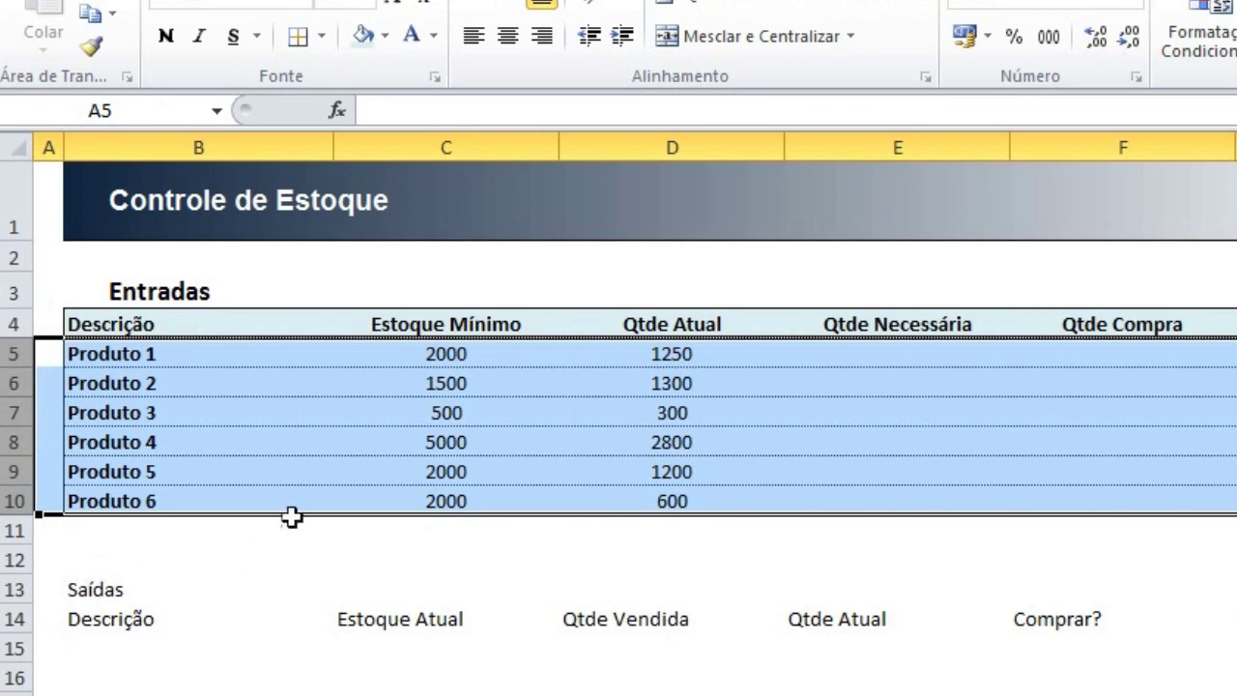
Step: Set the width of columns C through G to exactly 25
left_click_drag(437, 147, 1120, 147)
left_click_drag(1235, 147, 1199, 153)
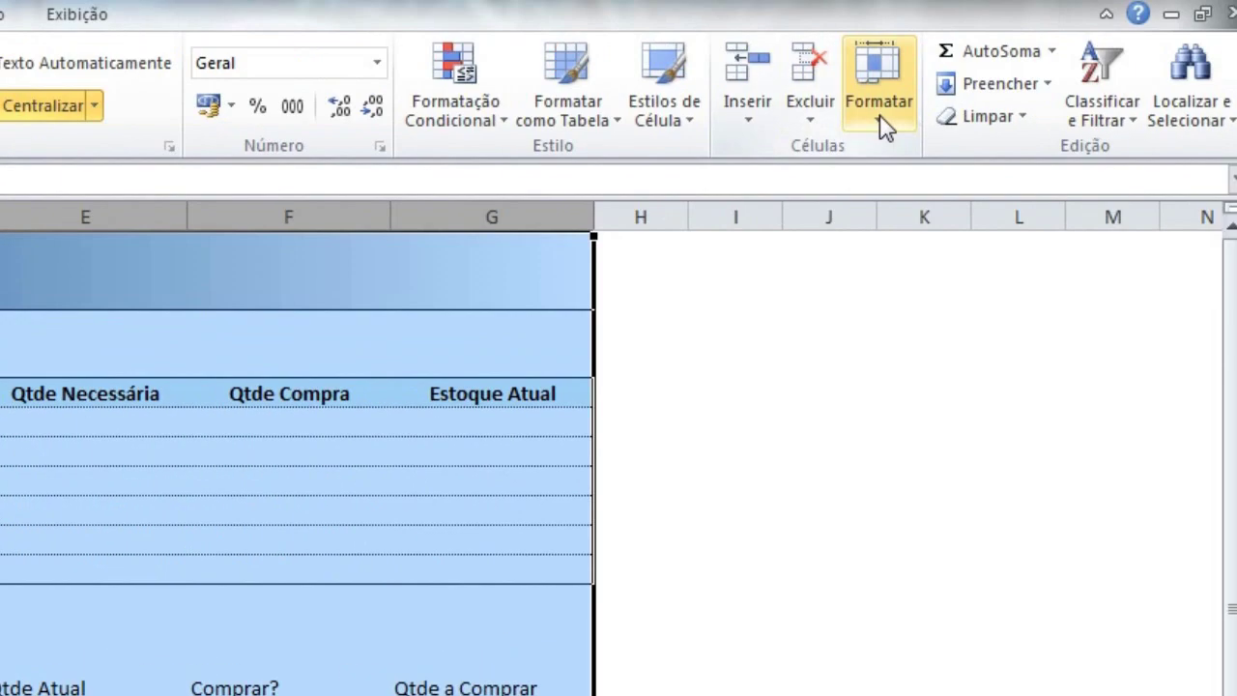
left_click(884, 128)
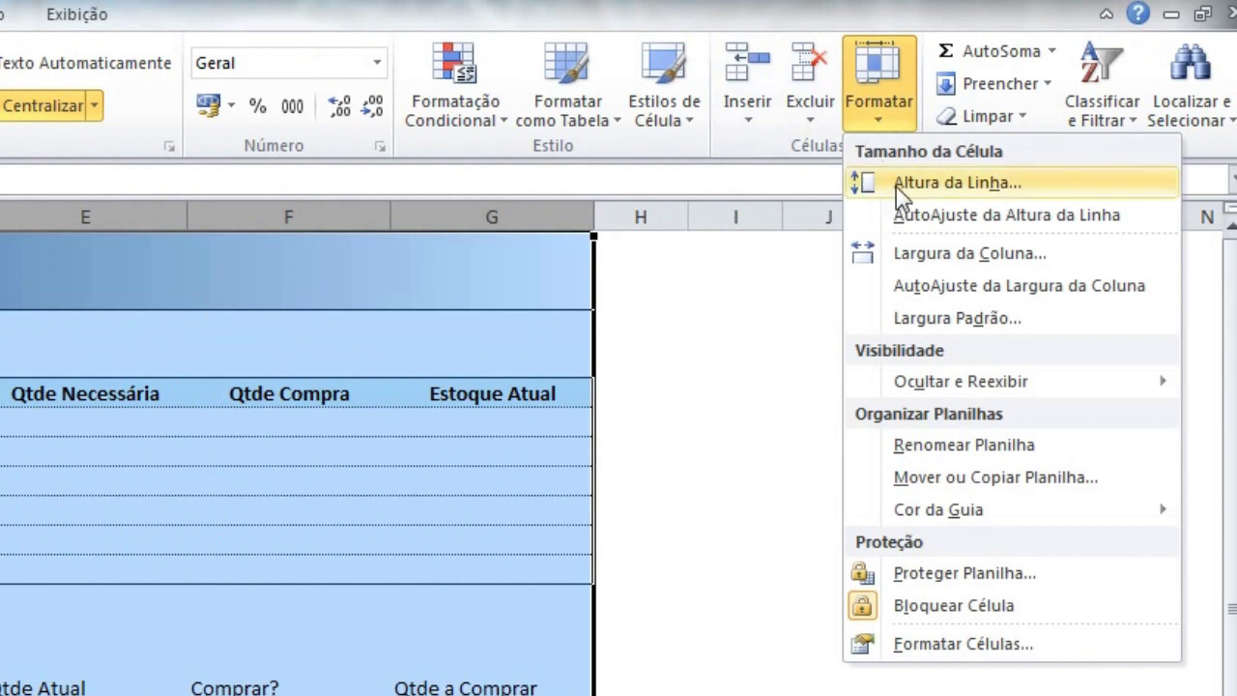
left_click(935, 257)
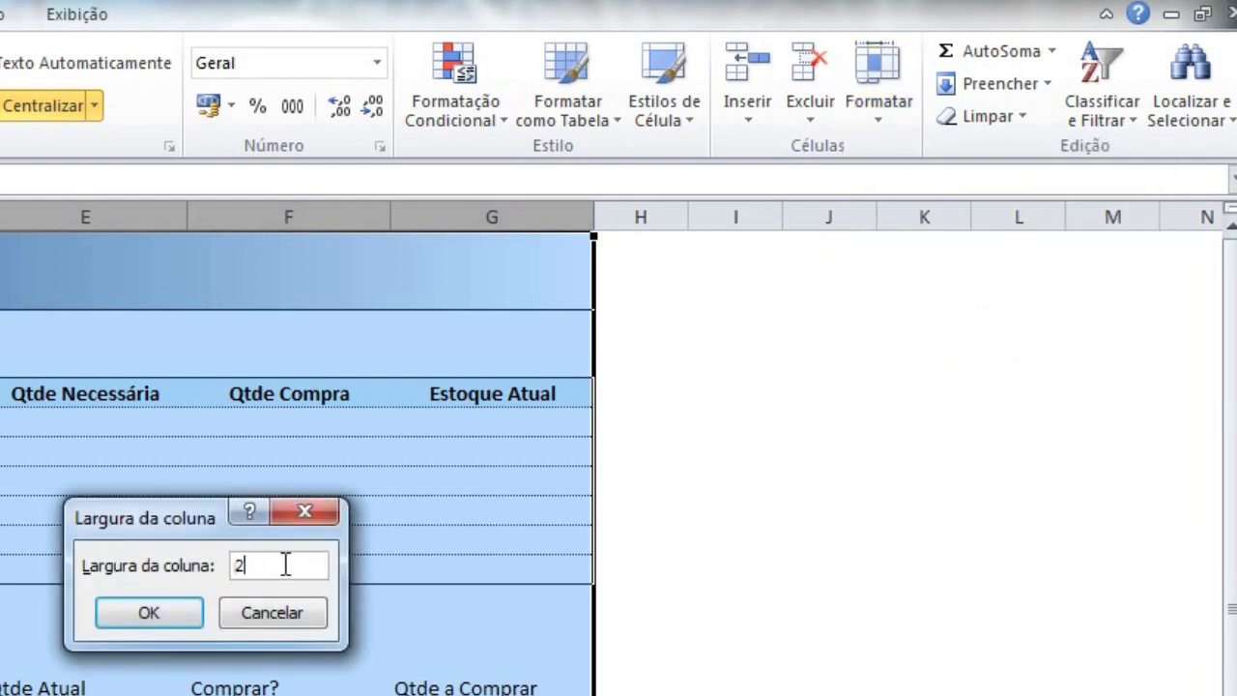
key("Return")
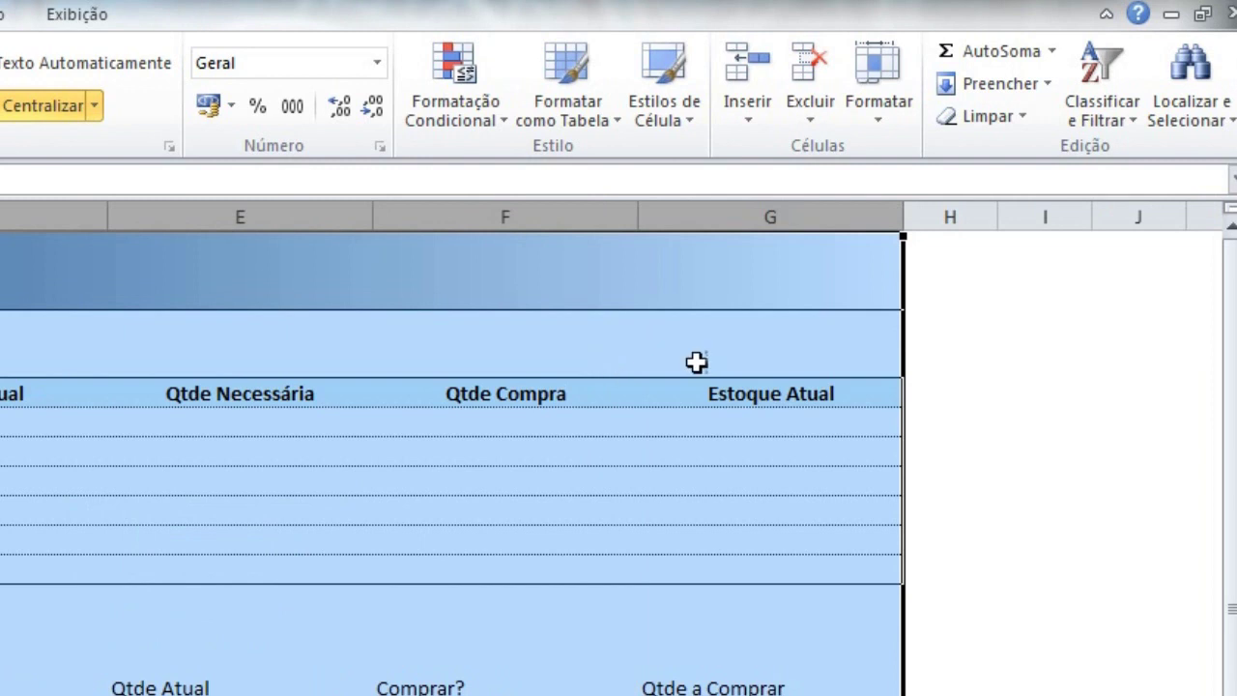
Step: Set a smaller uniform width for columns C through G and deselect them
left_click(866, 133)
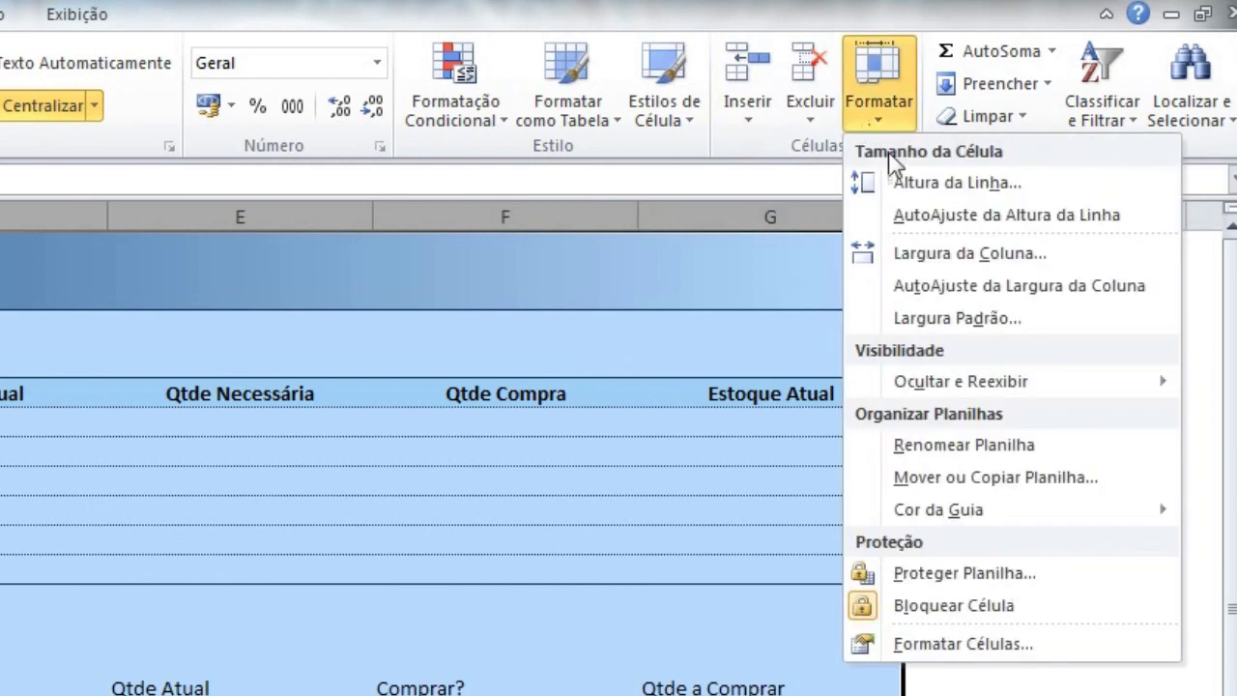
left_click(826, 276)
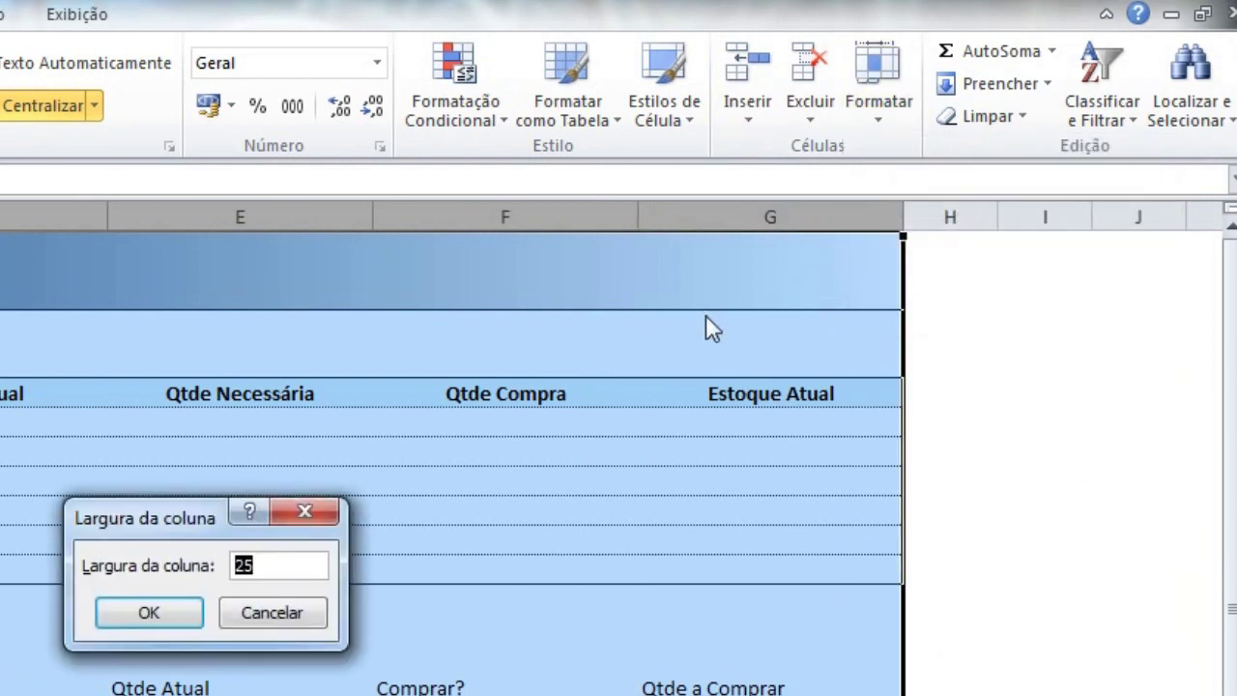
key("Return")
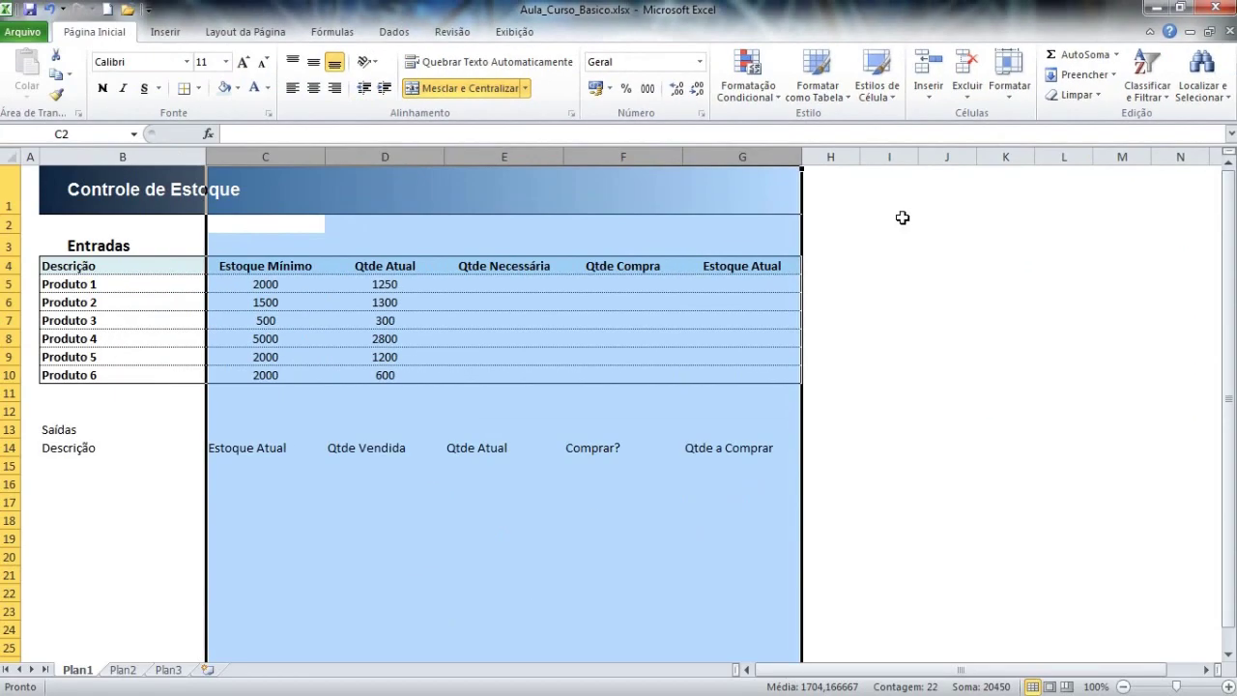
left_click(901, 218)
left_click(302, 267)
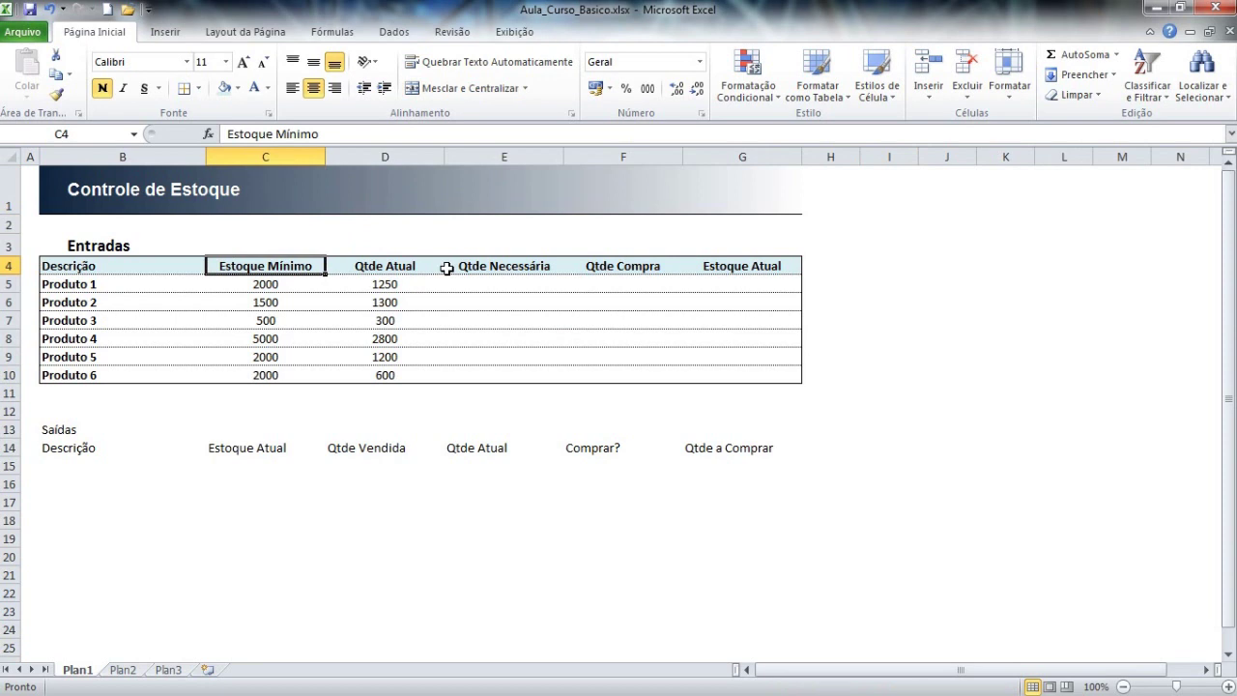
left_click(184, 184)
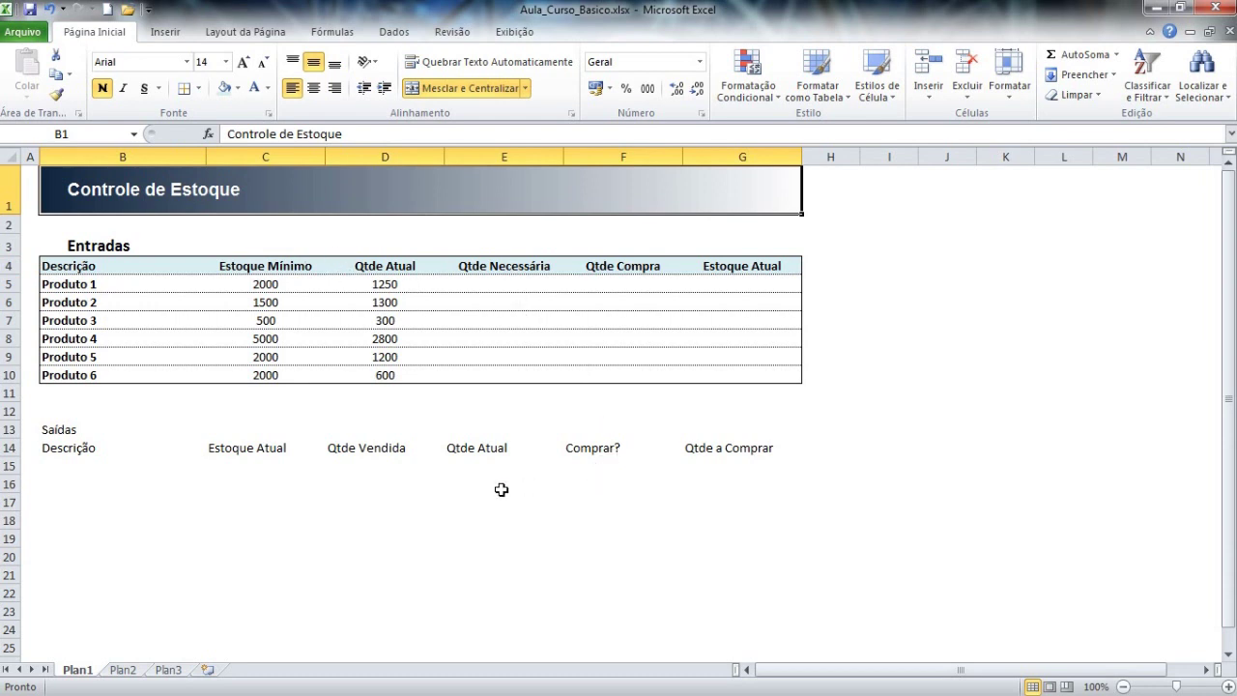
Step: Switch to the Plan2 sheet and enter "Live" in column G, below the bordered table
left_click(122, 669)
left_click(393, 361)
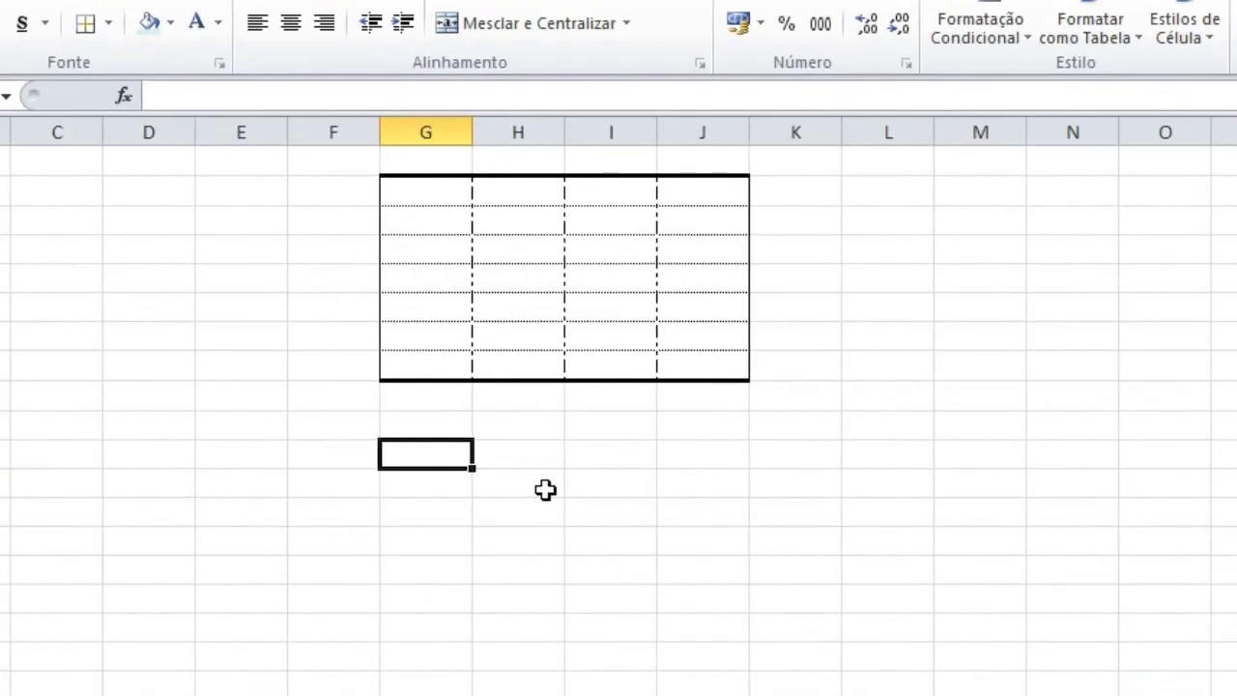
type("Live")
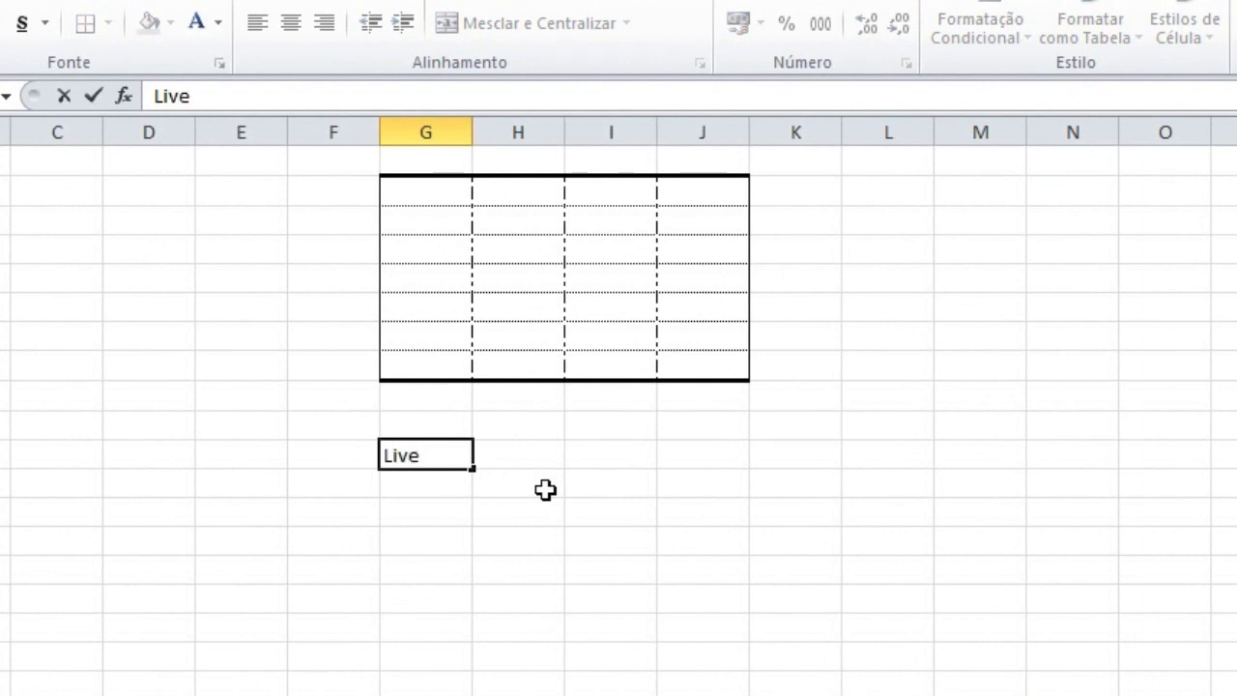
key("Tab")
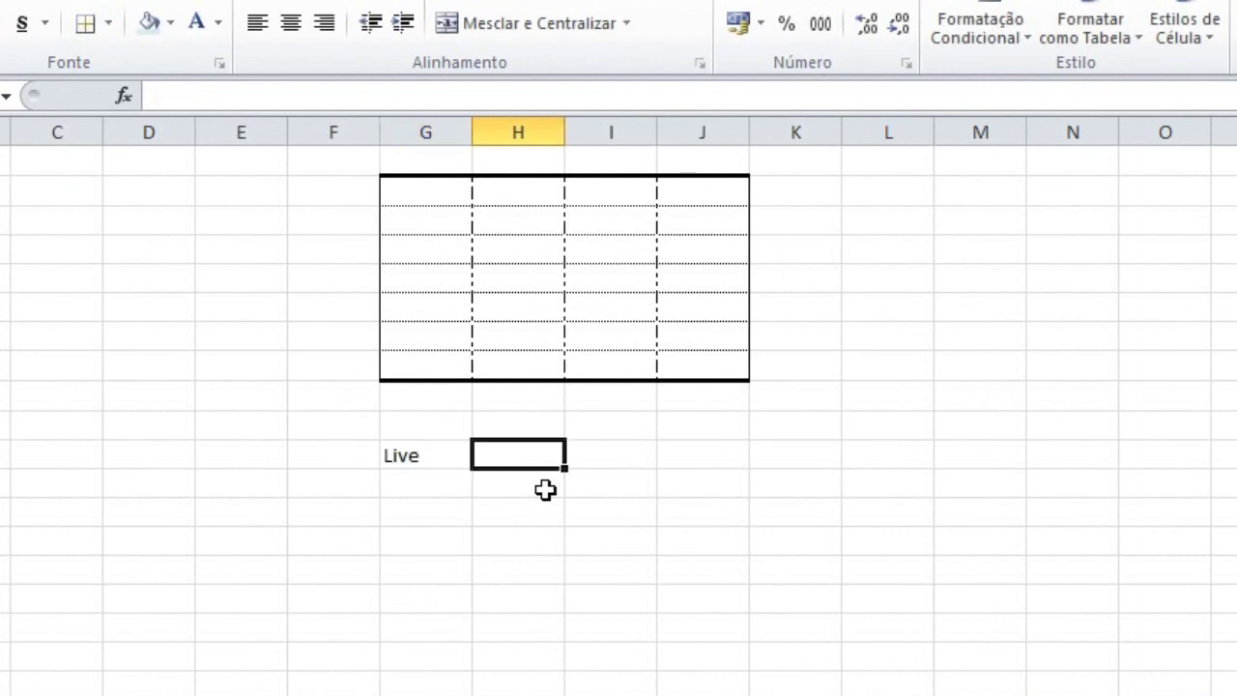
Step: Enter "Brain" and "Tutoriais" in columns H and I, in the same row as "Live"
type("Brain")
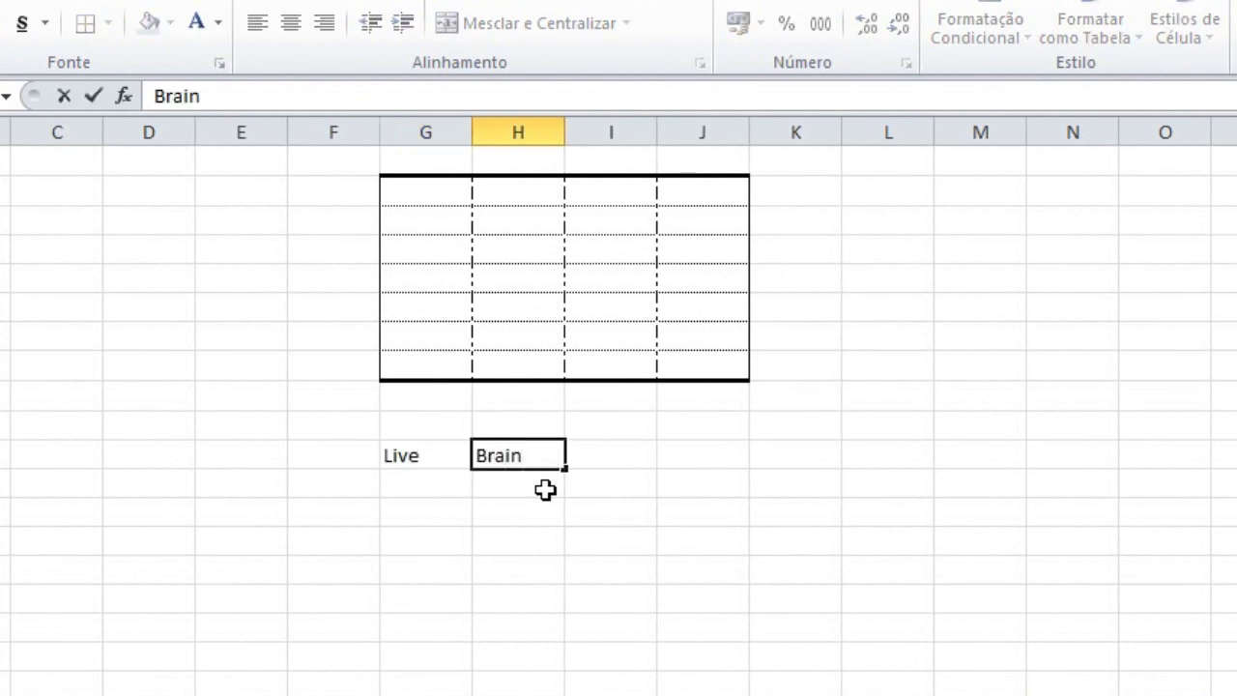
key("Tab")
type("Tut")
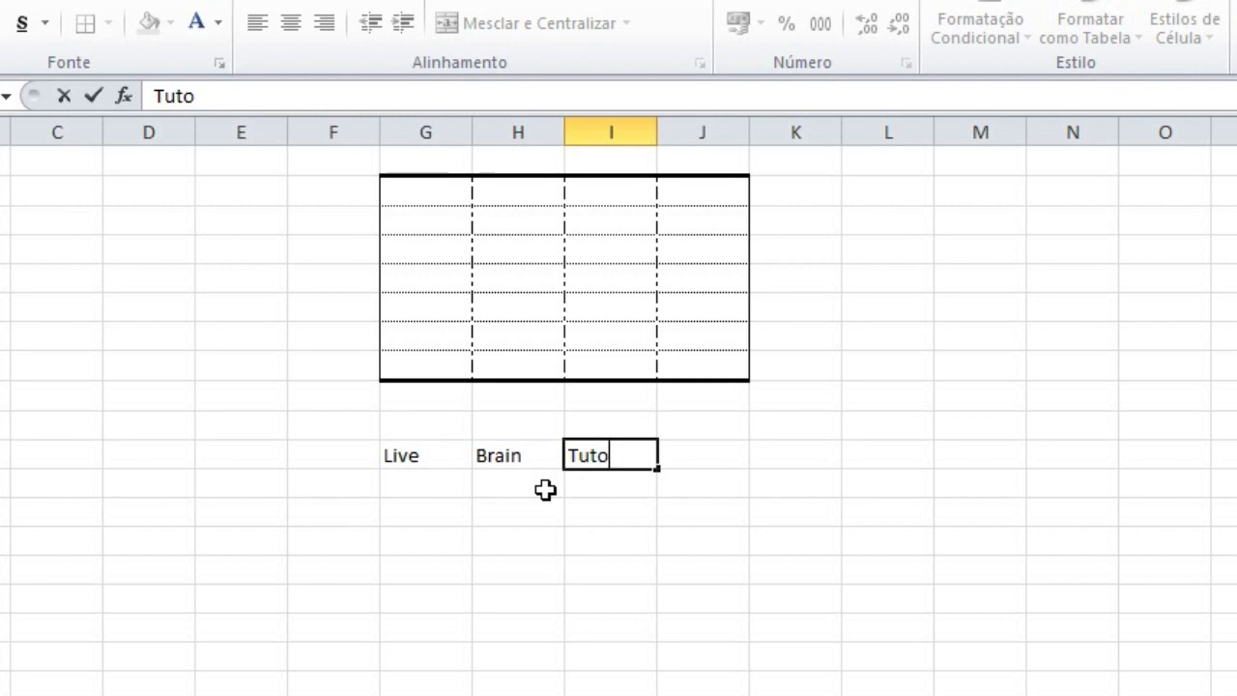
type("oriais")
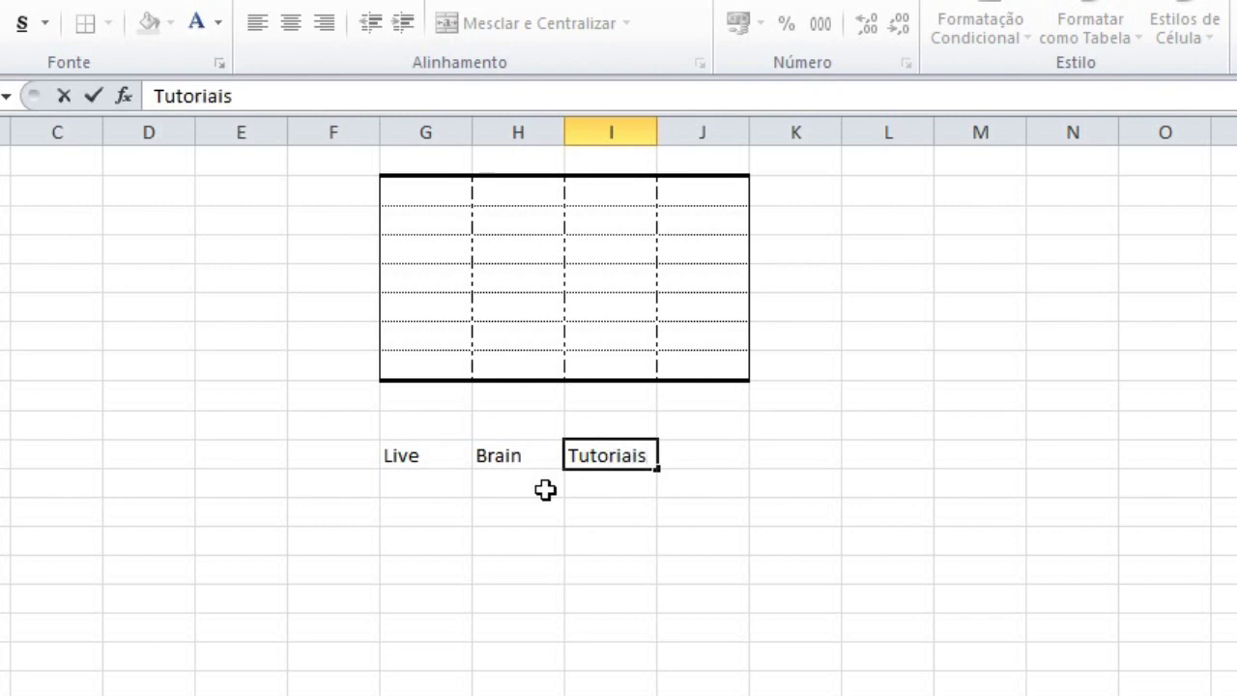
key("Down")
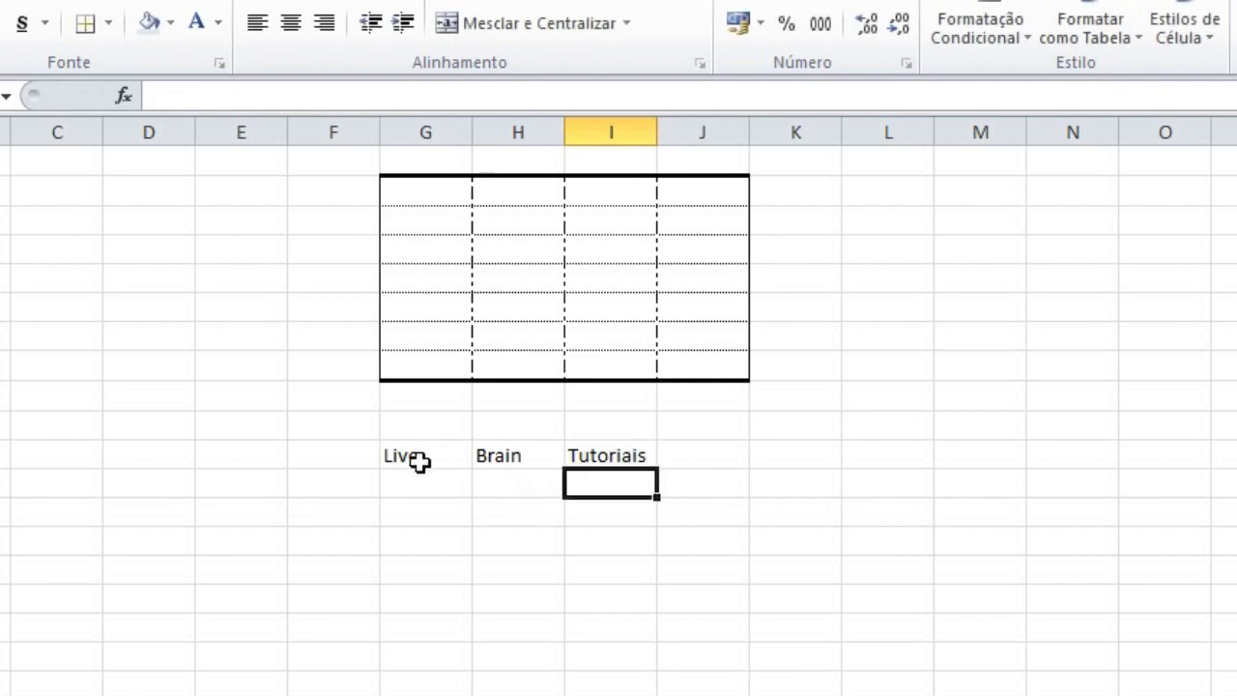
Step: Try to merge and center the three cells containing Live, Brain and Tutoriais, and cancel the merge
left_click_drag(407, 455, 591, 457)
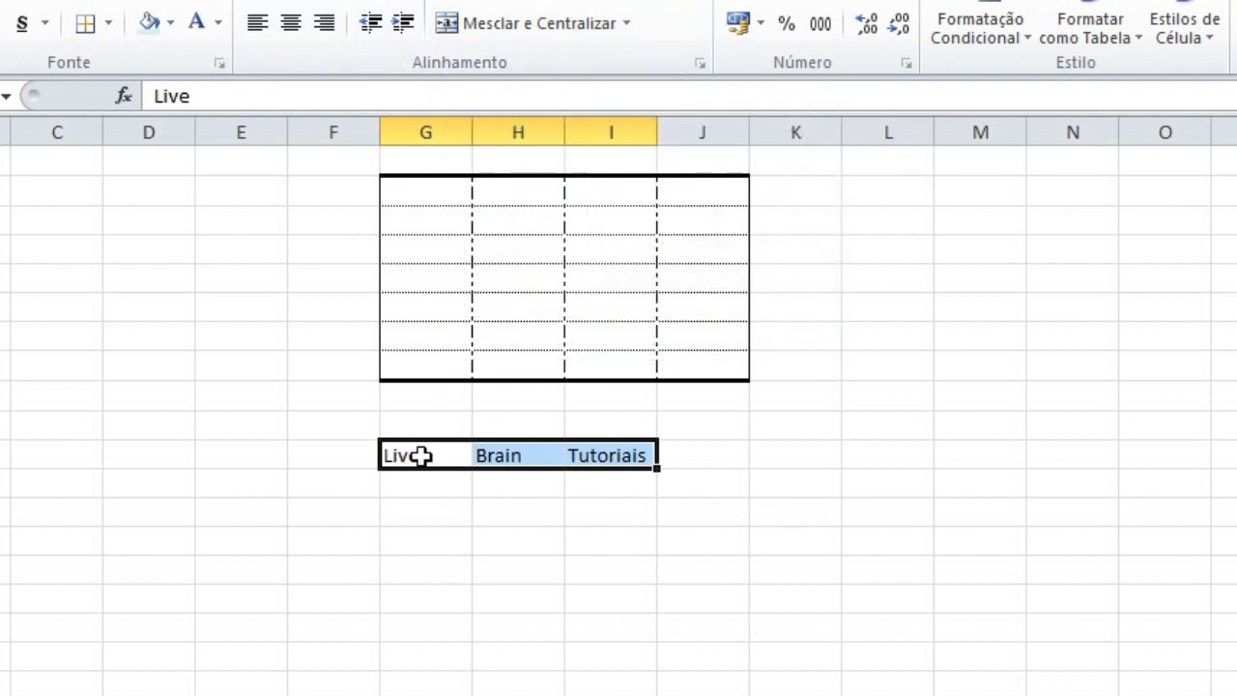
left_click(522, 27)
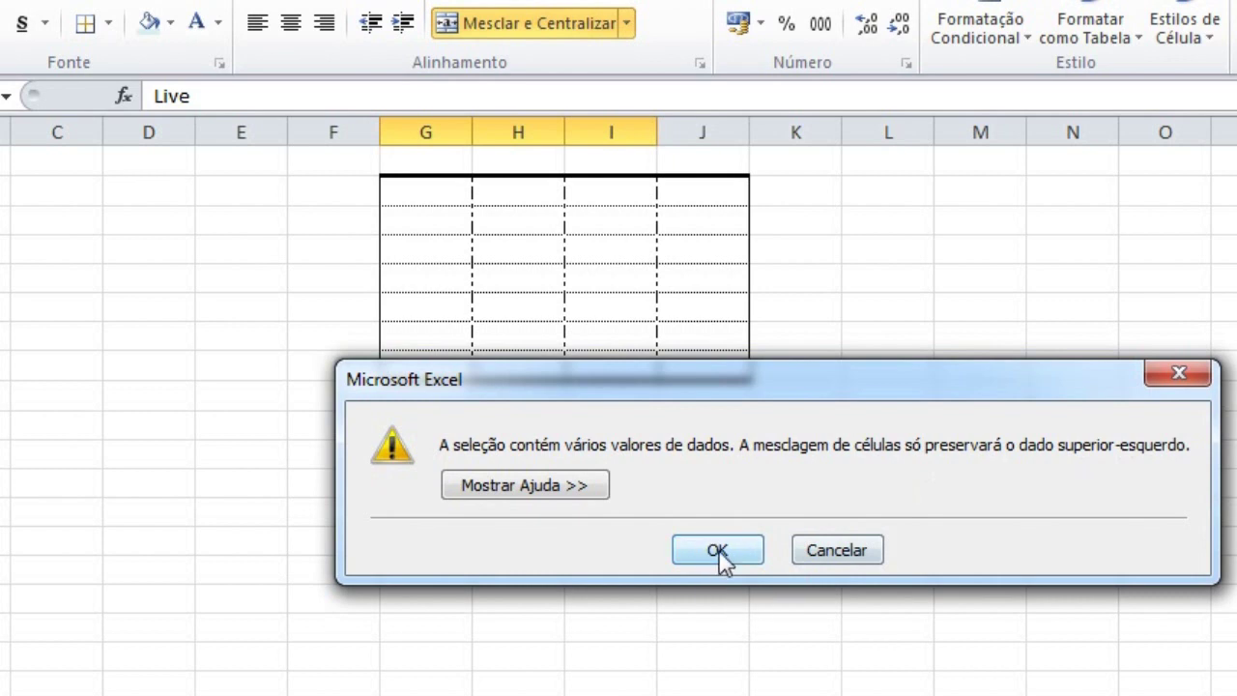
left_click(854, 564)
left_click(517, 534)
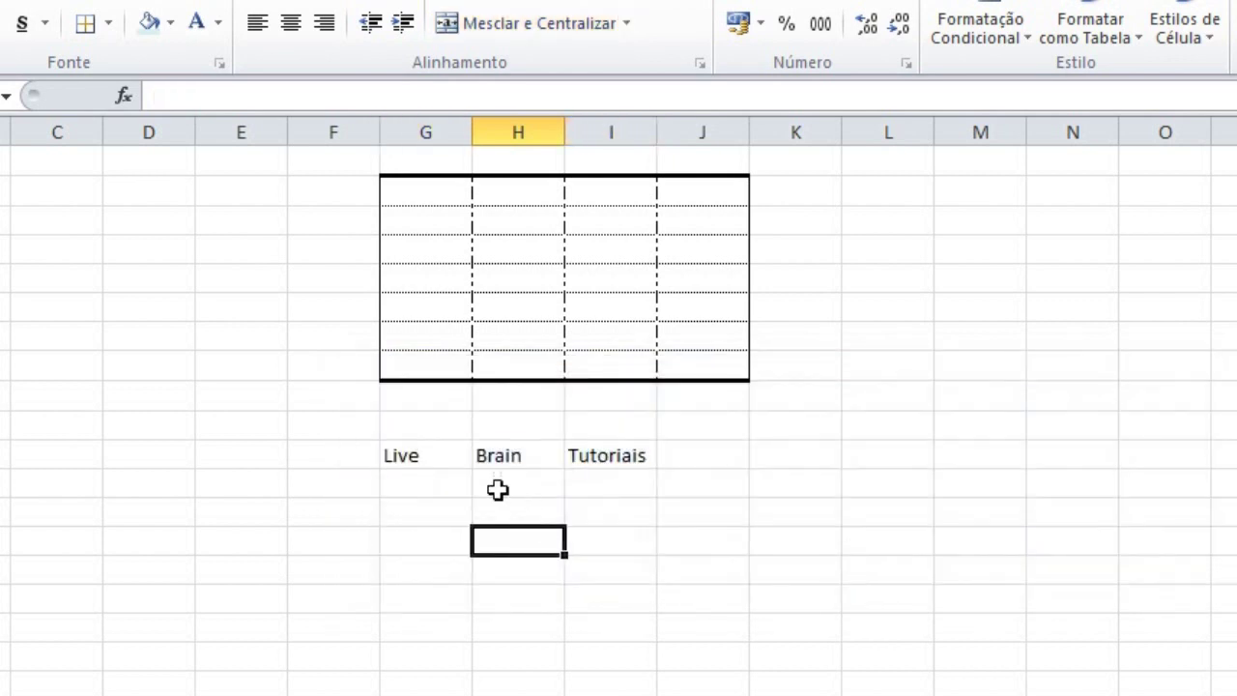
Step: Merge and center the empty block in columns G to J directly below the three words, and unmerge it again
mouse_move(403, 481)
left_mouse_down()
mouse_move(671, 610)
mouse_move(681, 688)
left_mouse_up()
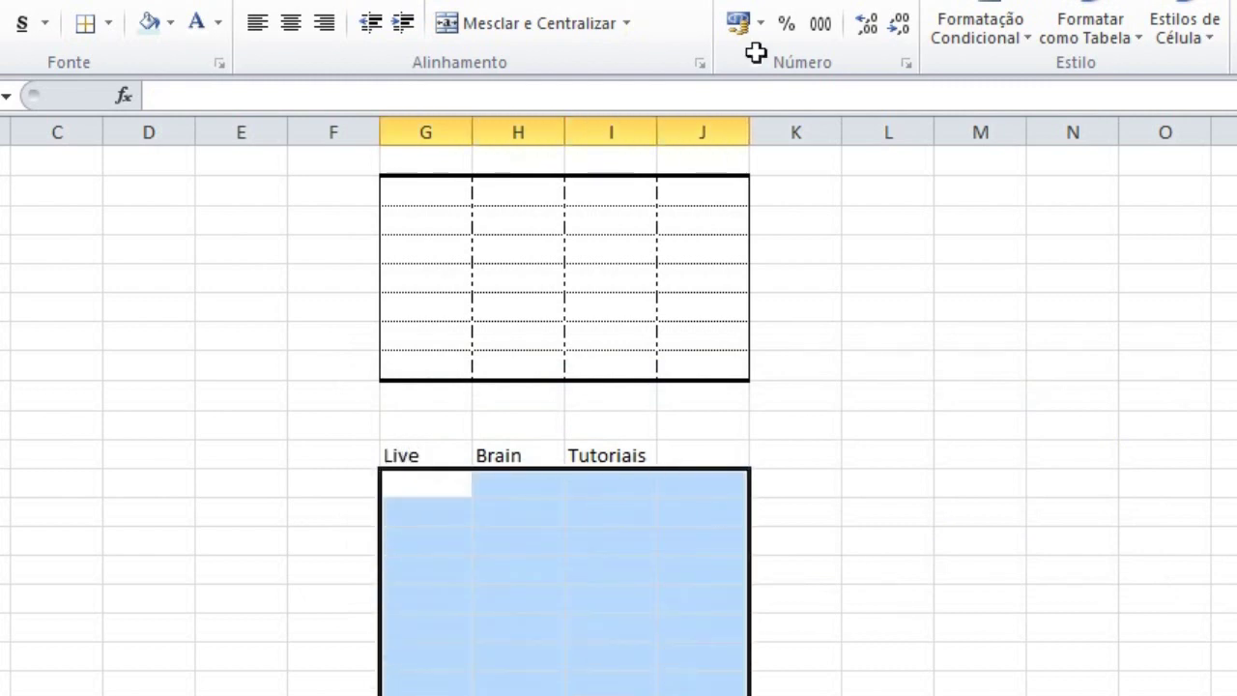
left_click(518, 25)
left_click(852, 578)
left_click(702, 641)
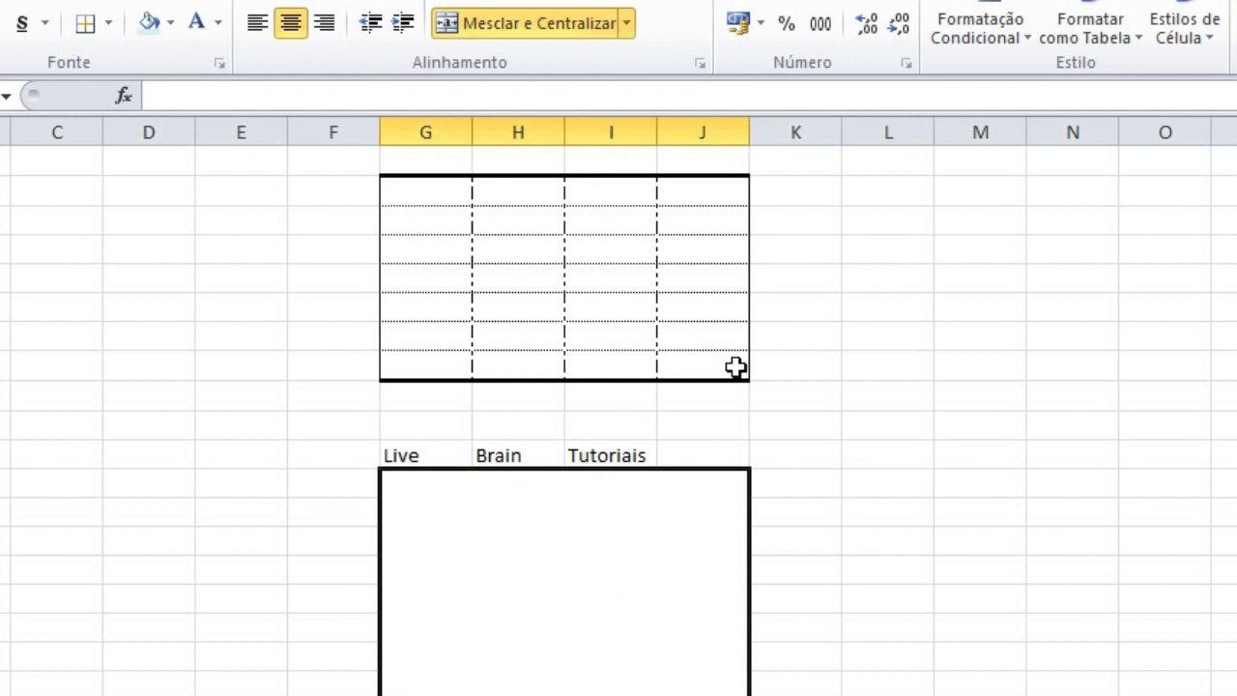
left_click(626, 23)
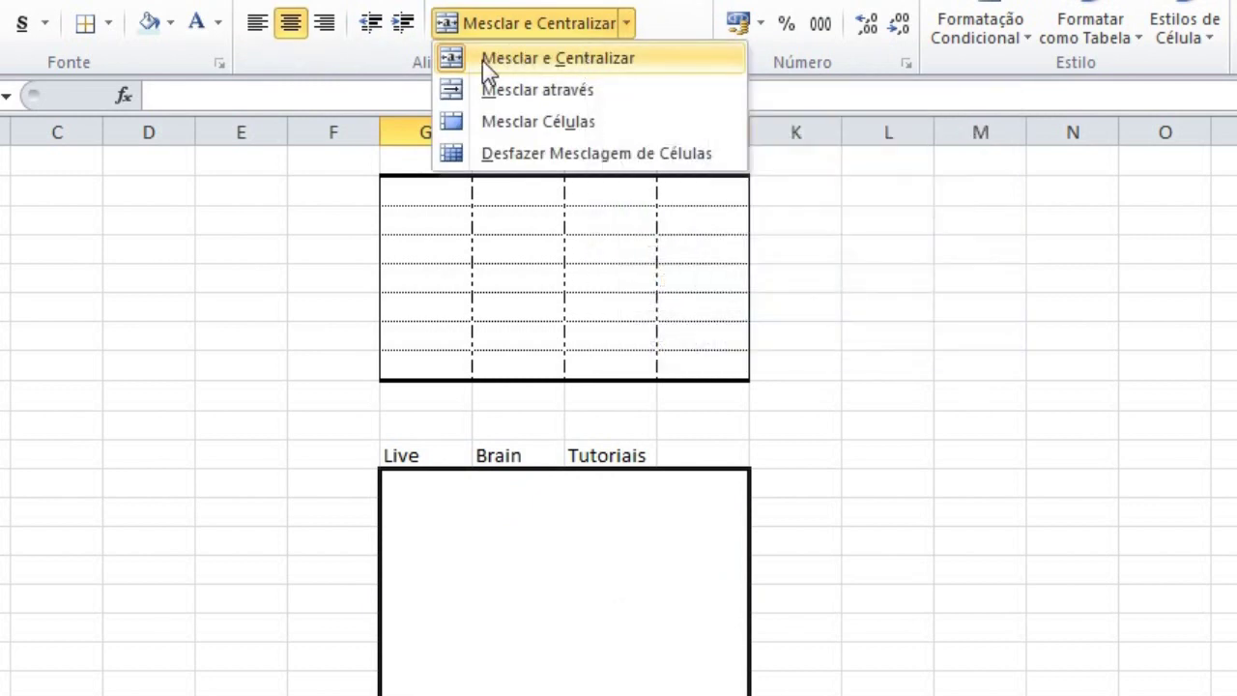
left_click(488, 60)
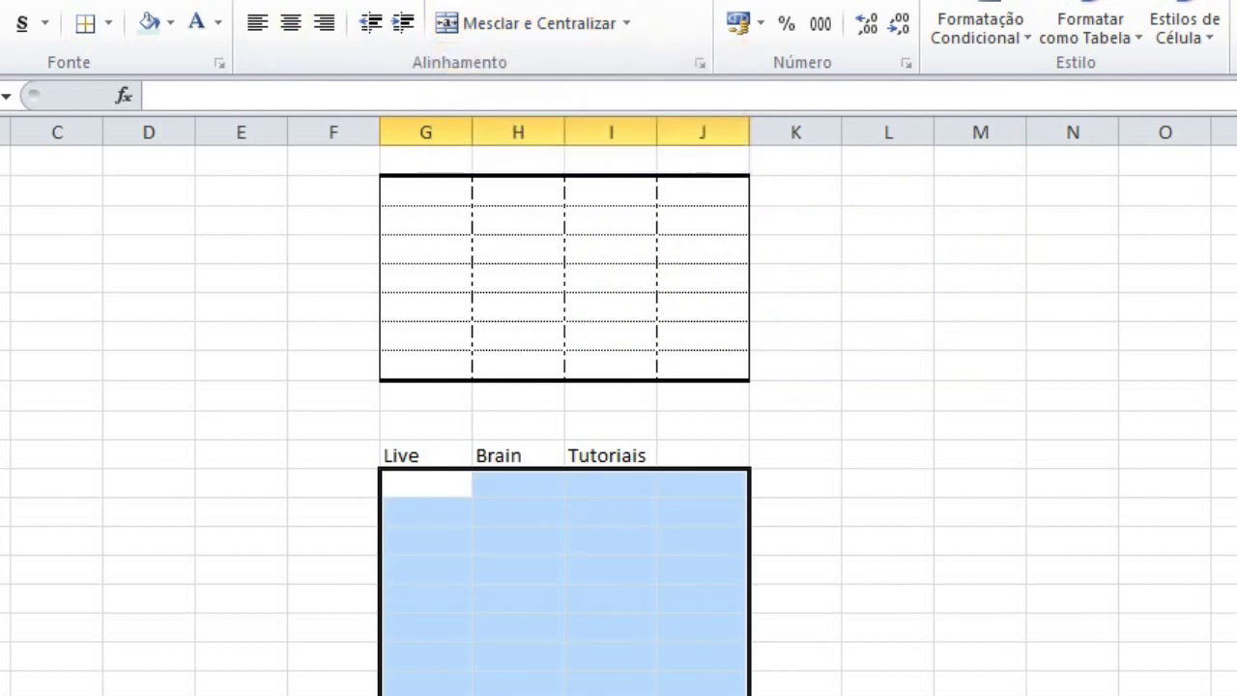
left_click(1164, 628)
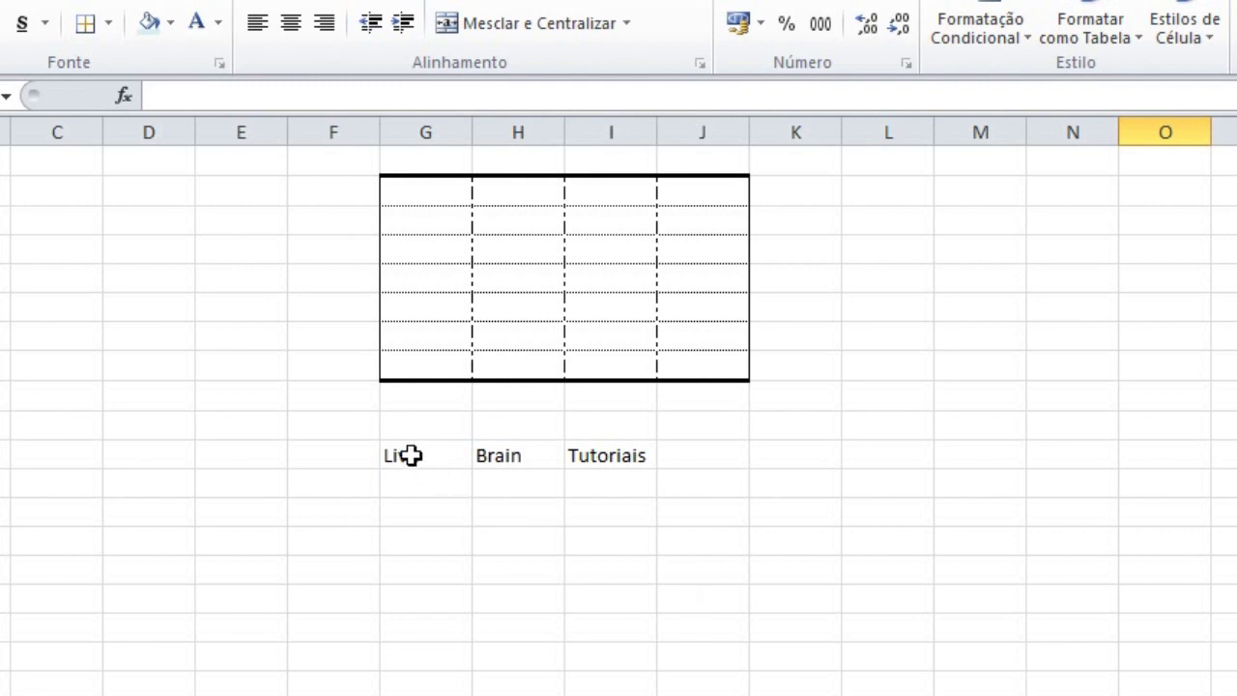
Step: Merge and center G11:J18, keeping only the upper-left value, and align its text to the top and left of the merged cell
left_click_drag(395, 455, 706, 657)
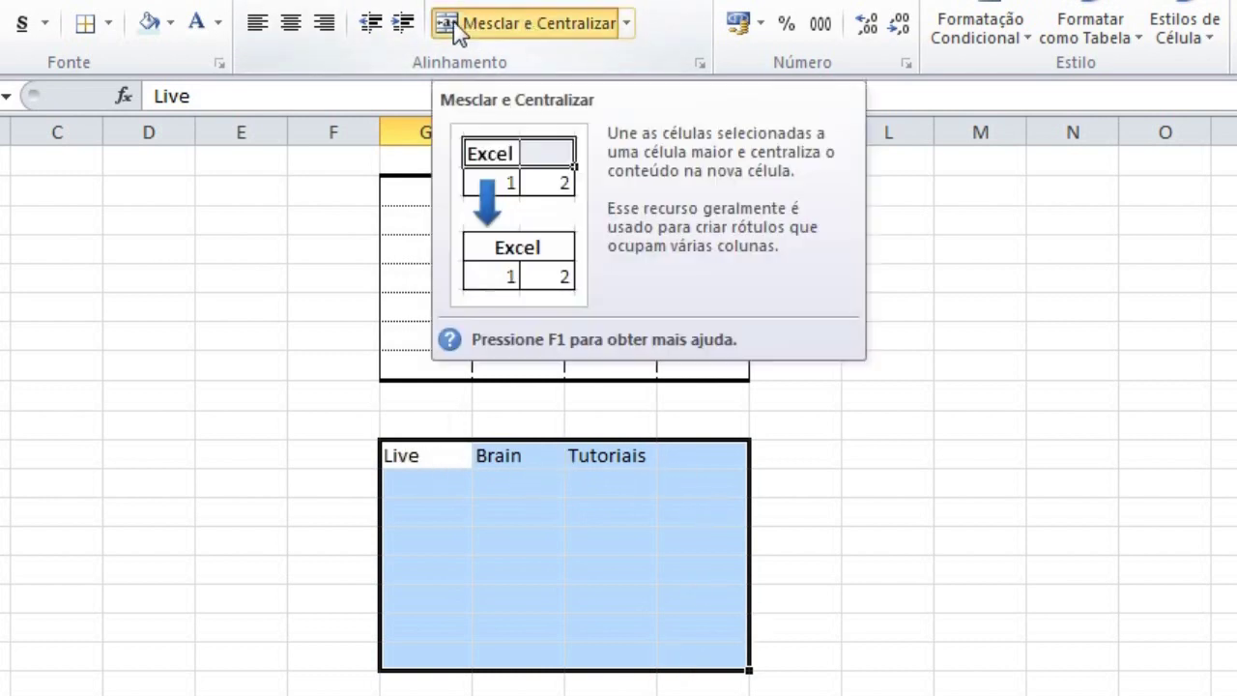
left_click(453, 21)
left_click(716, 550)
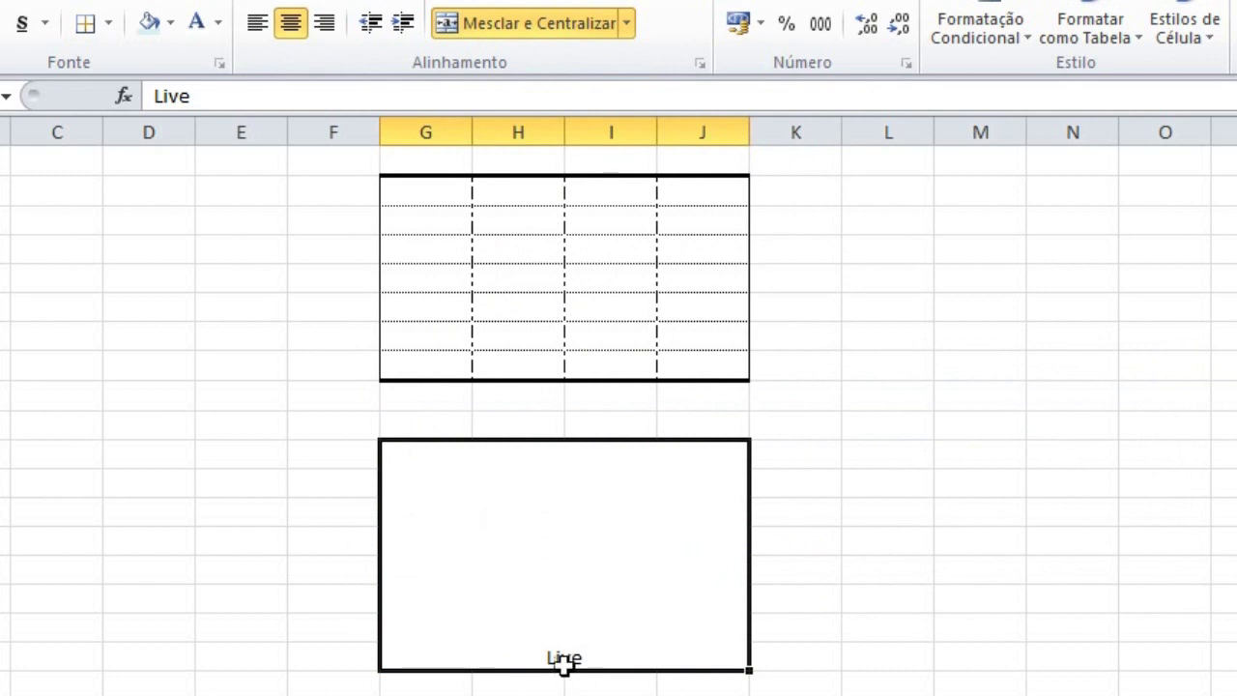
left_click(293, 5)
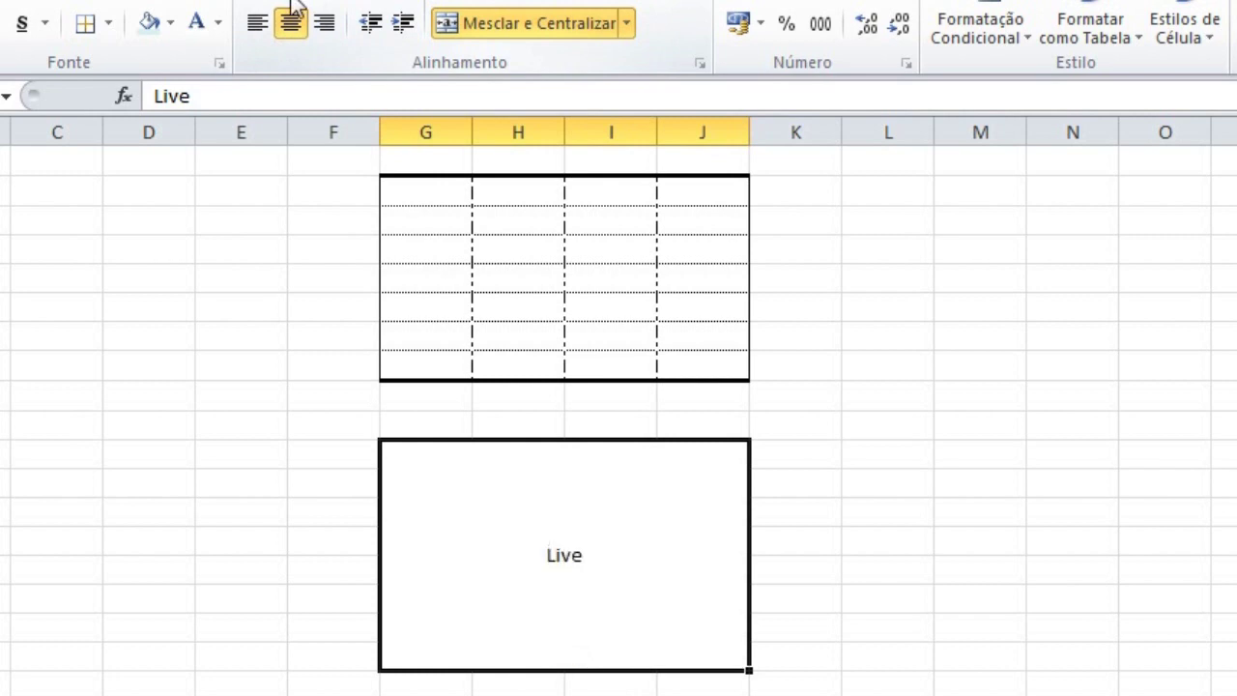
left_click(264, 3)
left_click(259, 26)
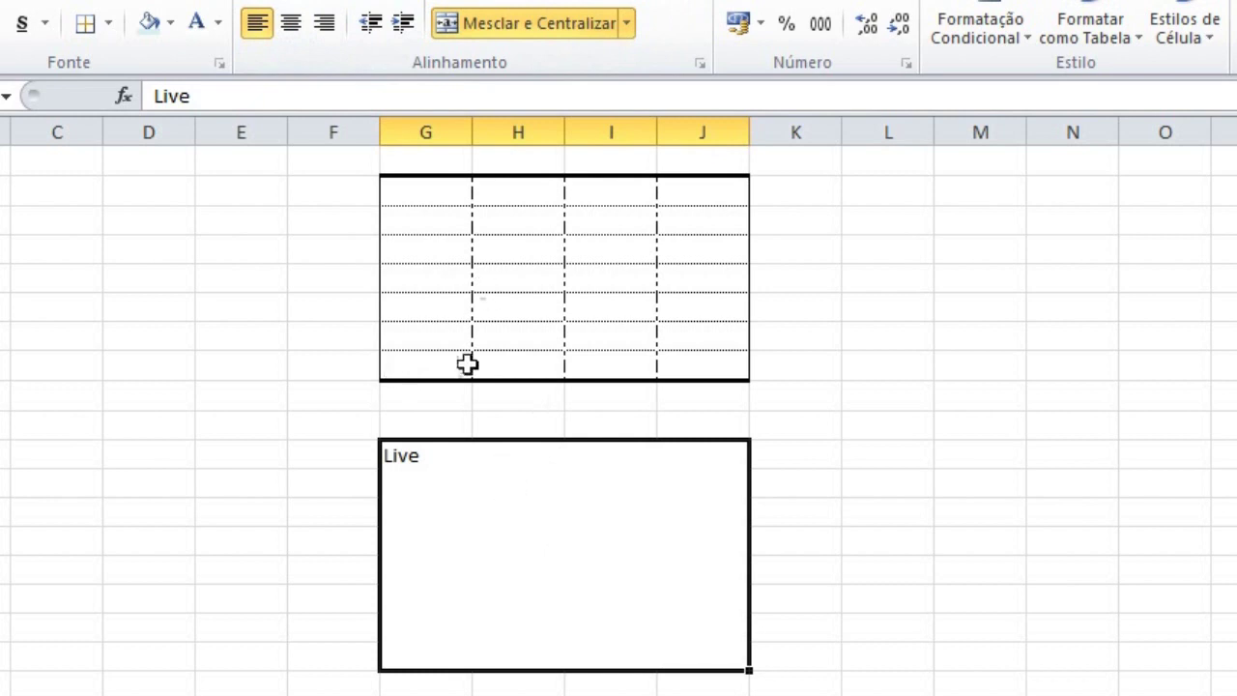
Step: Unmerge the Live block and move the Live text to cell H15
left_click(553, 23)
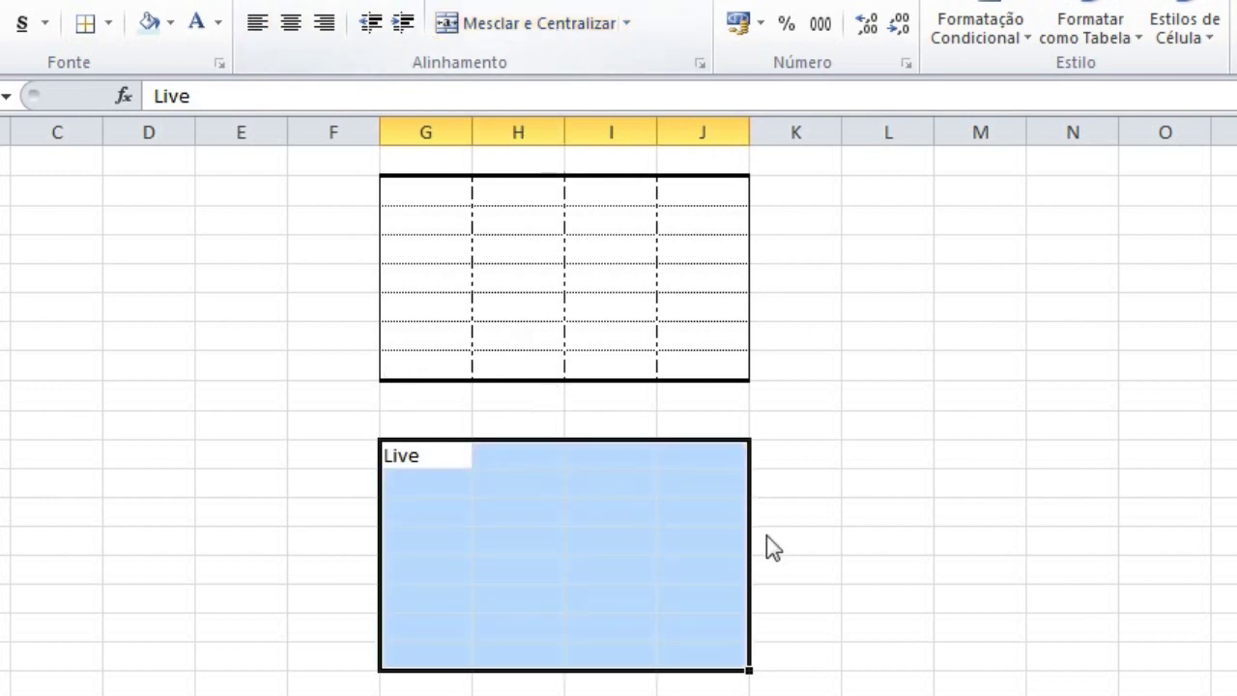
left_click(881, 543)
left_click(418, 461)
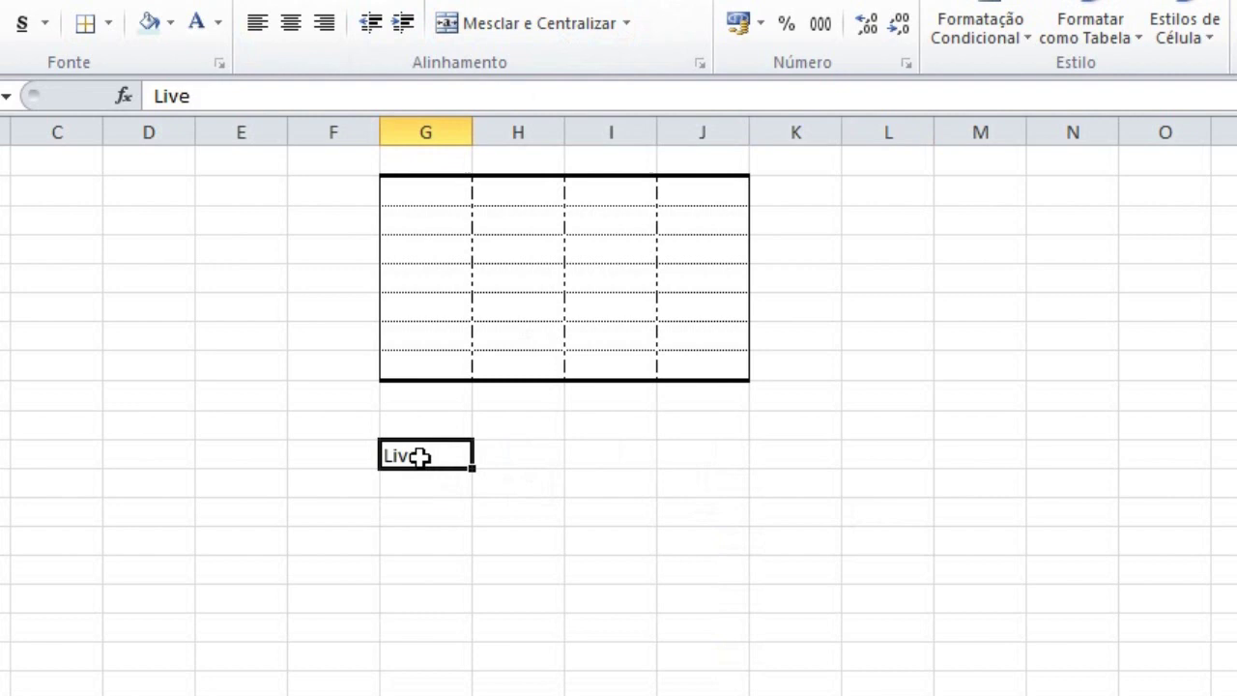
left_click_drag(427, 472, 538, 578)
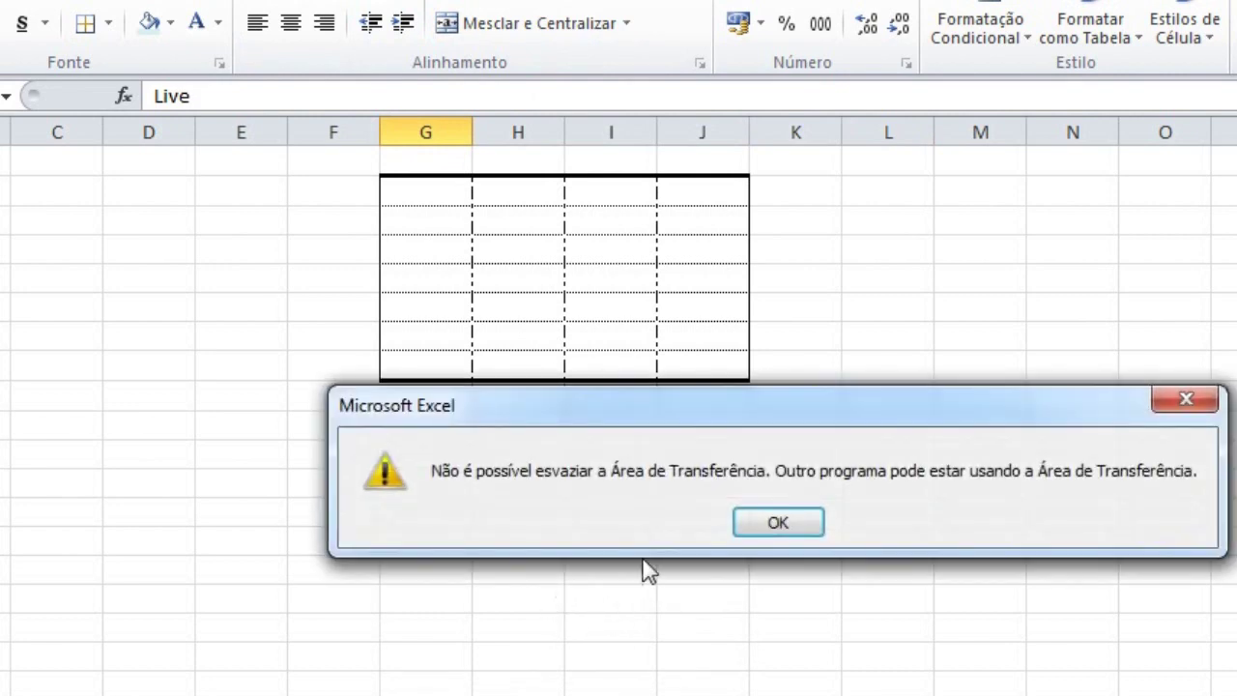
left_click(773, 524)
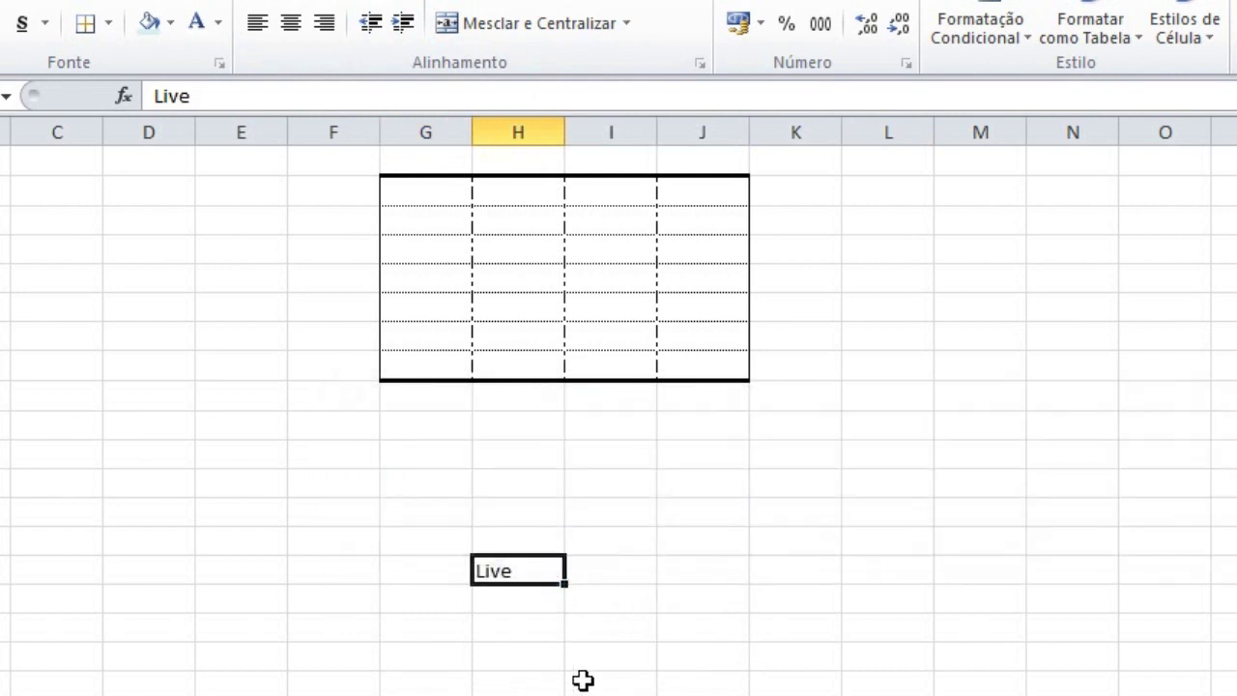
Step: Merge and center the block around Live, starting at F10 and spanning columns F to K, and unmerge it again
left_click(387, 419)
left_click_drag(320, 422, 841, 692)
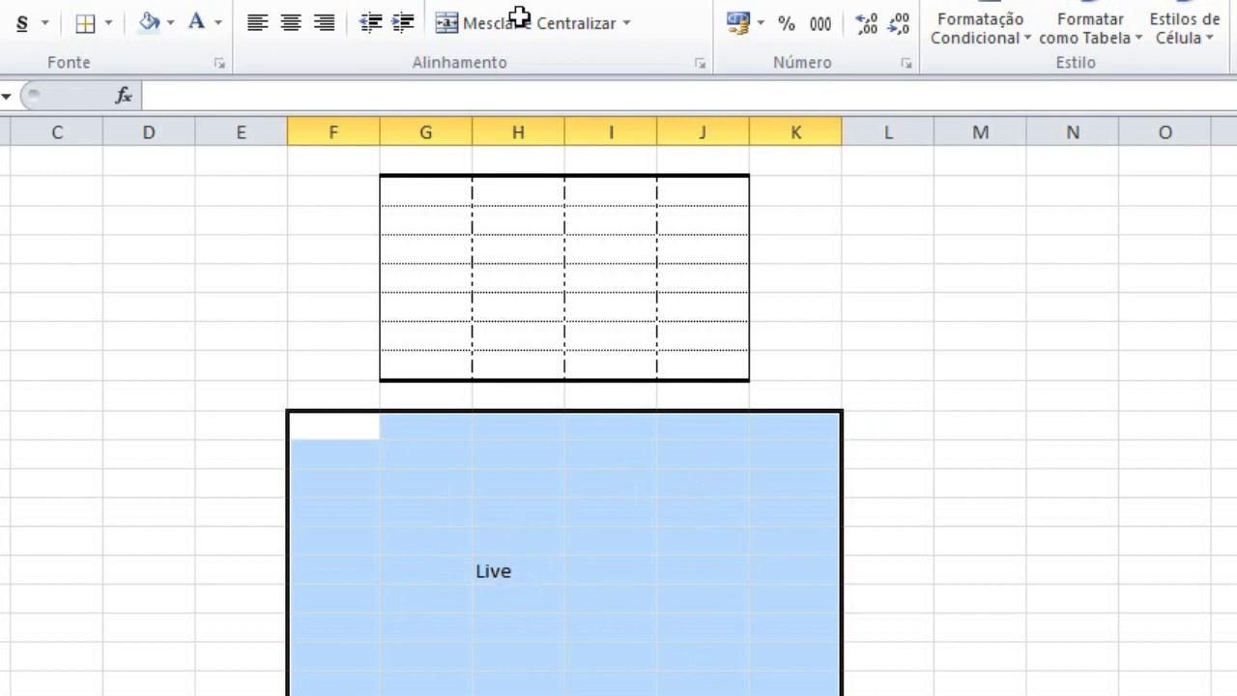
left_click(481, 35)
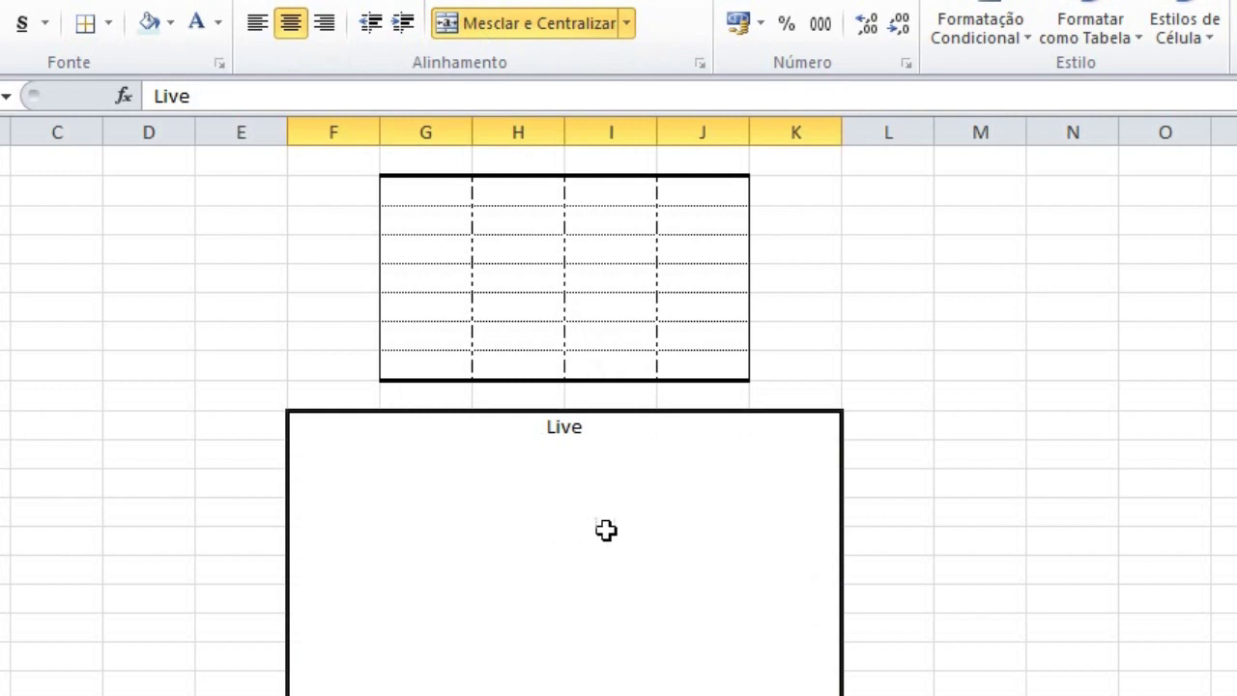
left_click(552, 29)
left_click(334, 367)
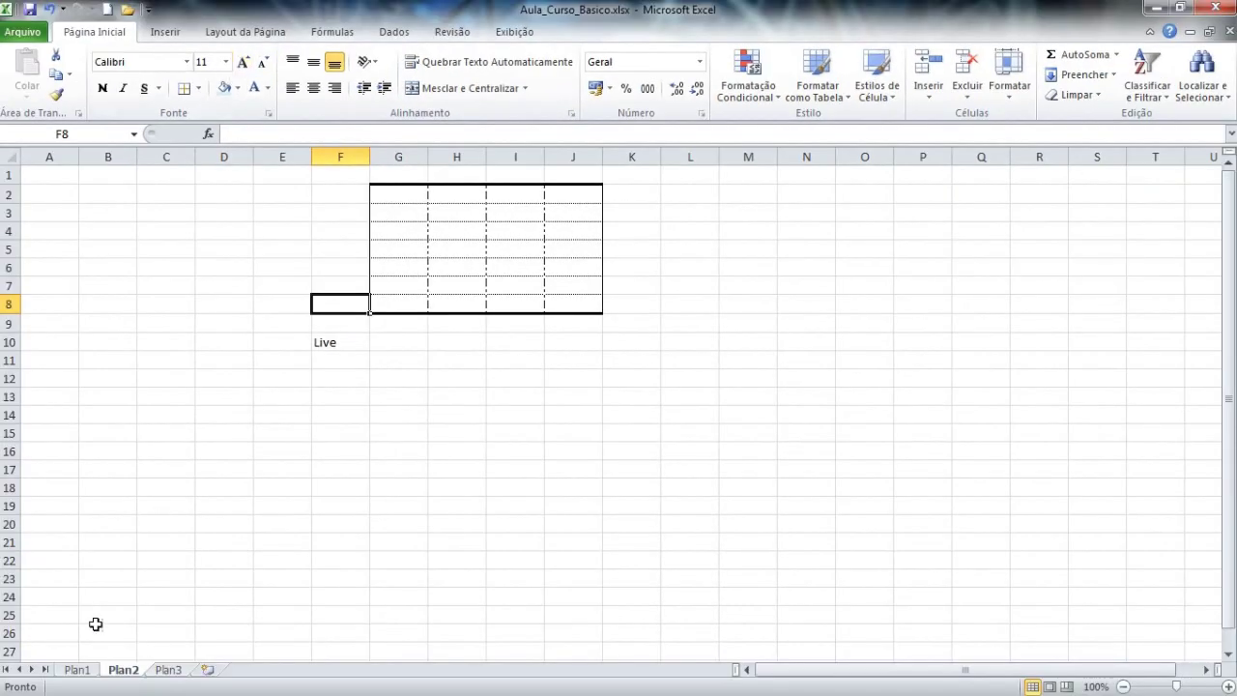
Step: On the Plan1 sheet, copy the product names from B5:B10 and paste them under Descrição in the Saídas table, starting at B15
left_click(78, 670)
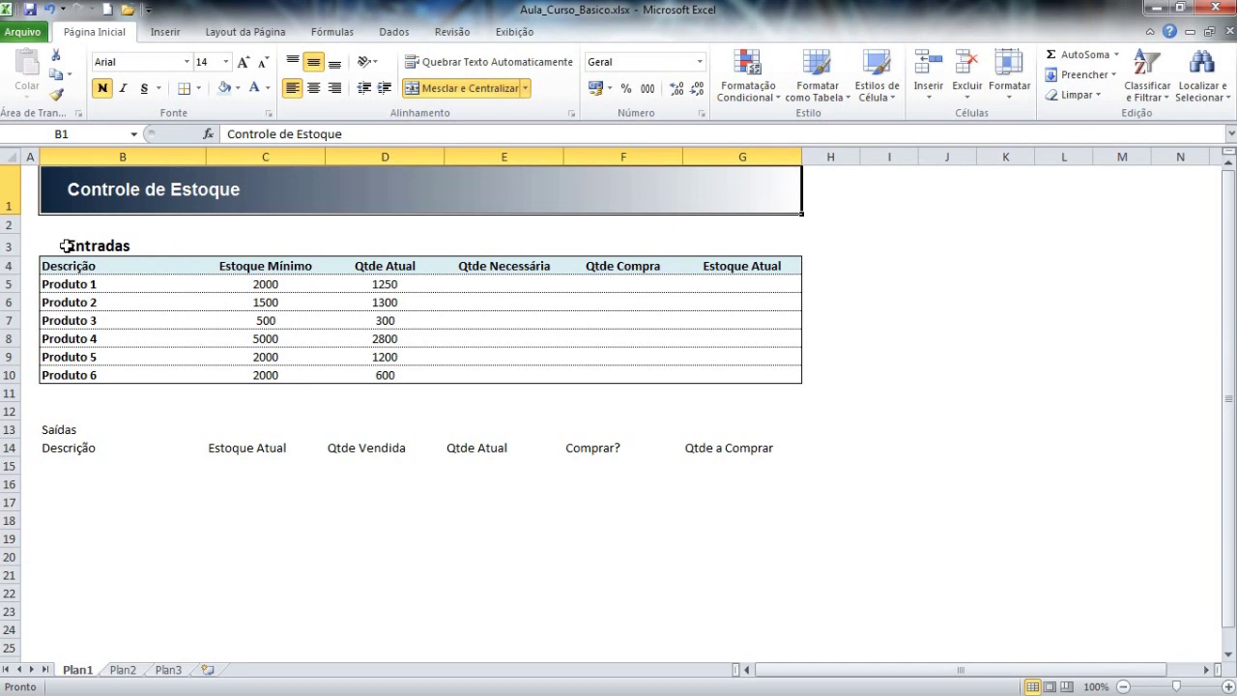
left_click_drag(66, 283, 66, 377)
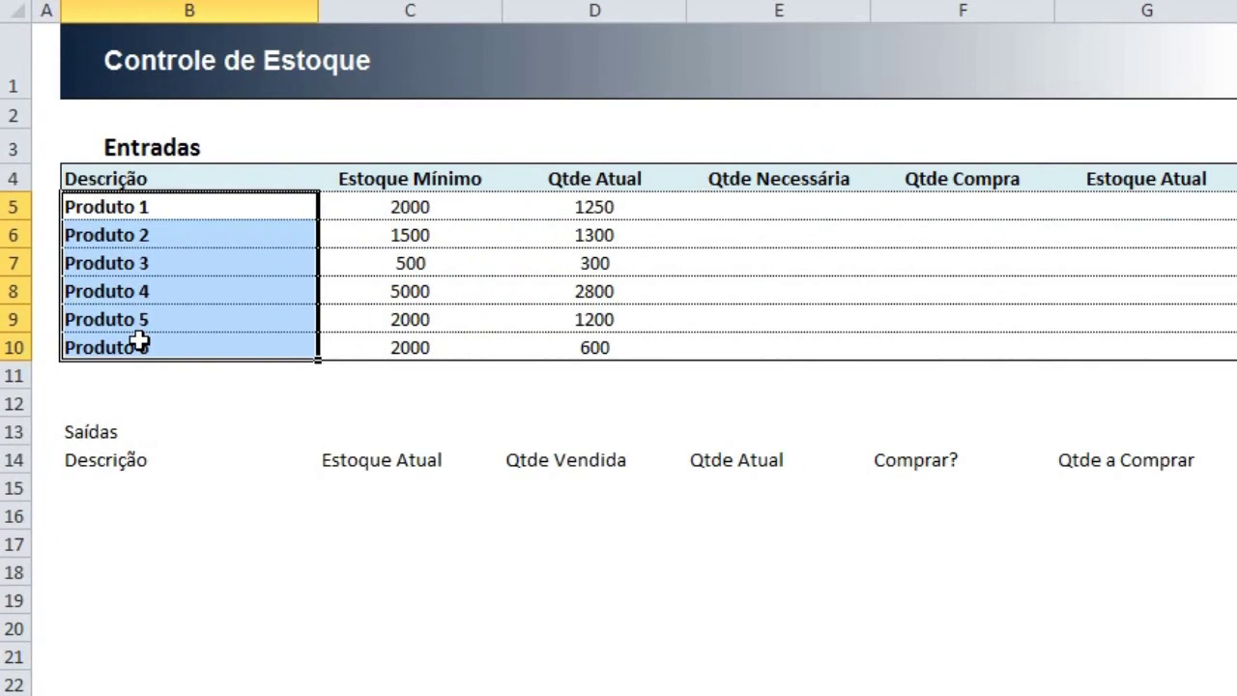
right_click(140, 340)
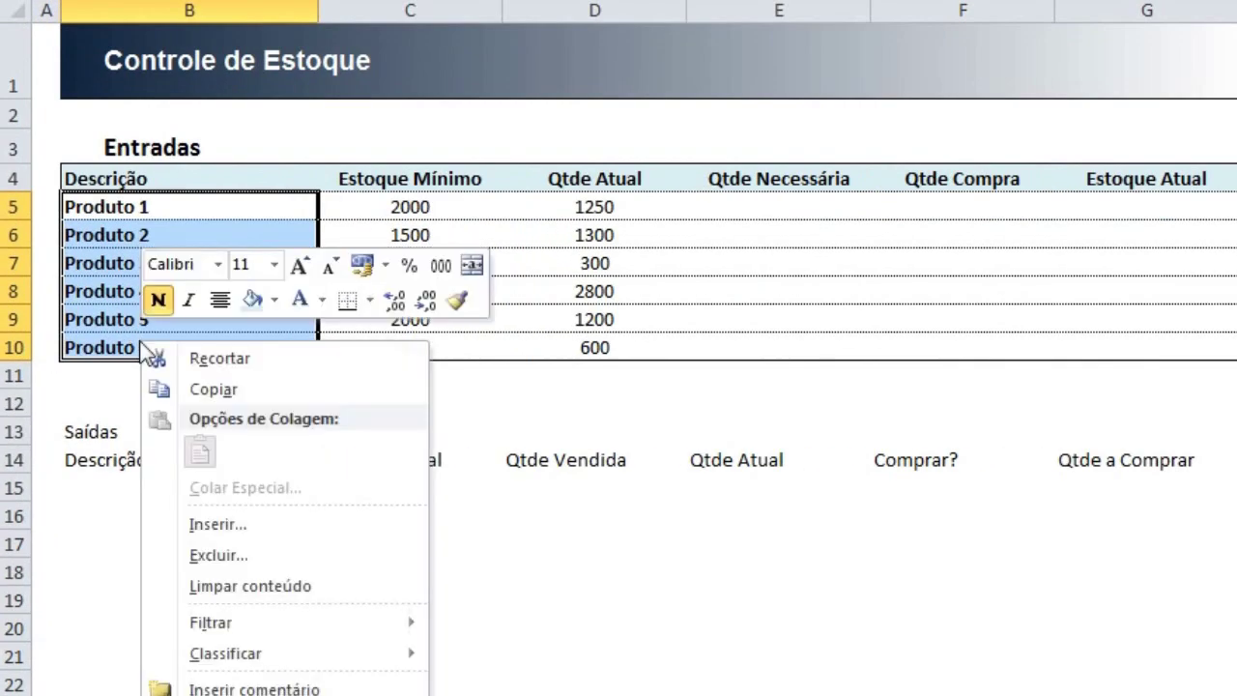
left_click(214, 391)
left_click(93, 488)
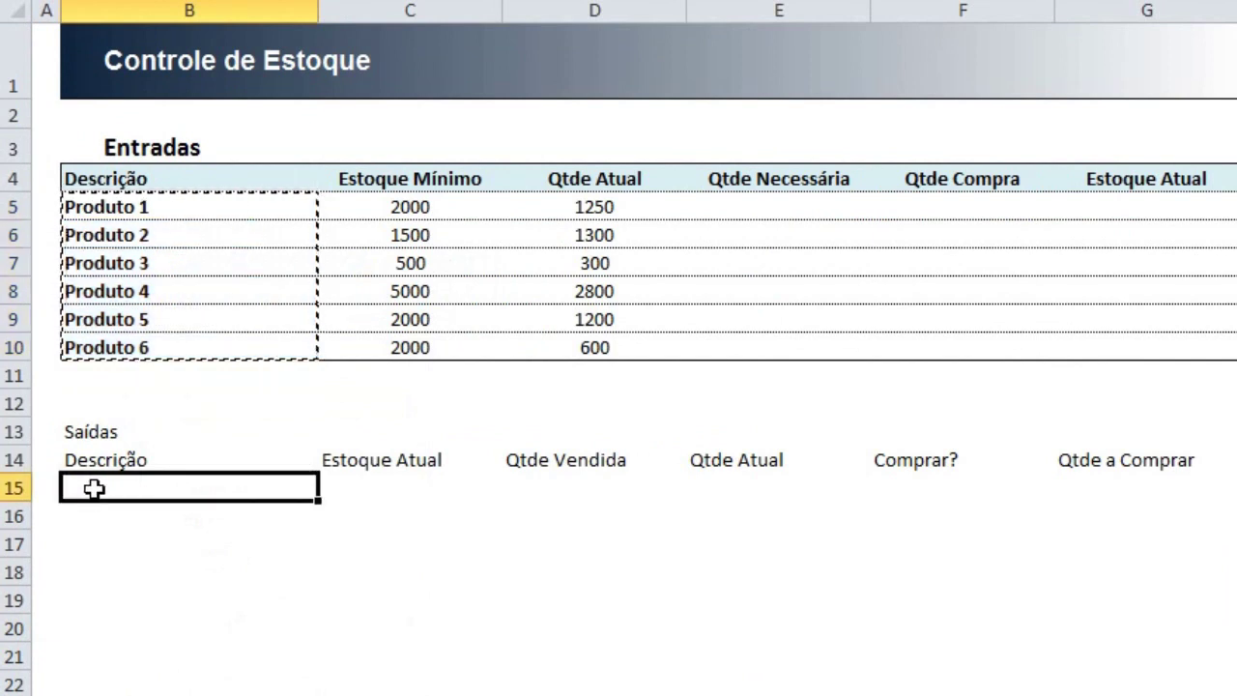
right_click(94, 488)
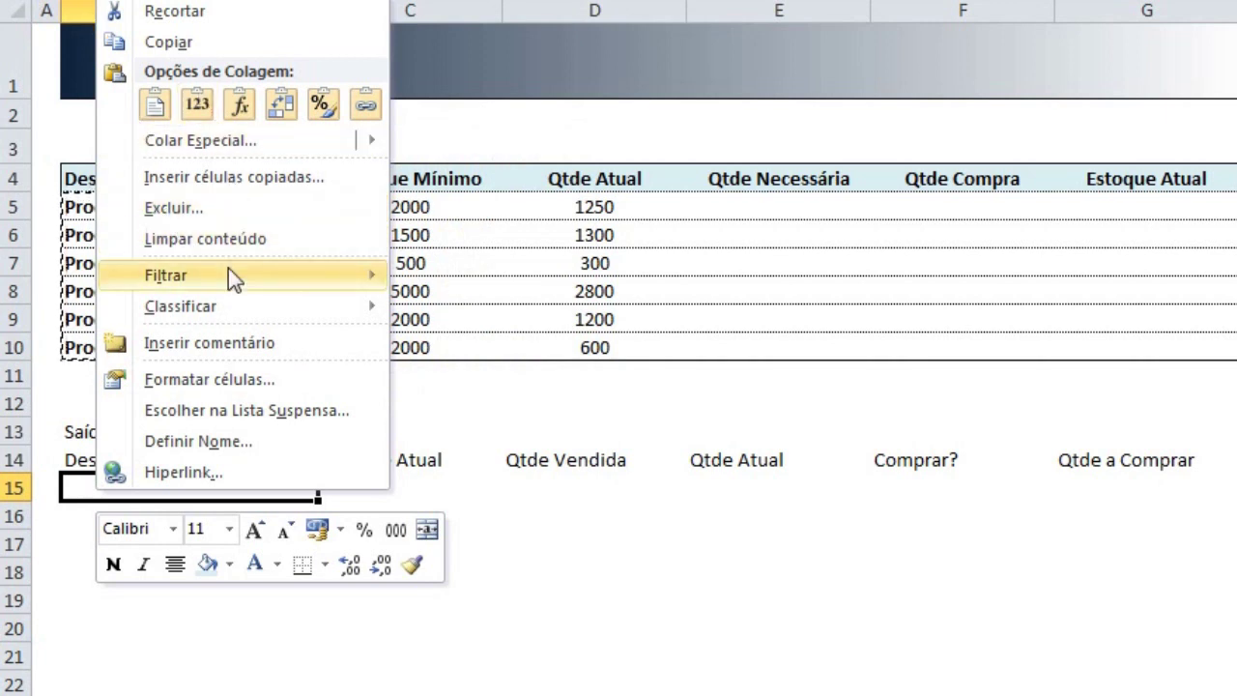
left_click(361, 109)
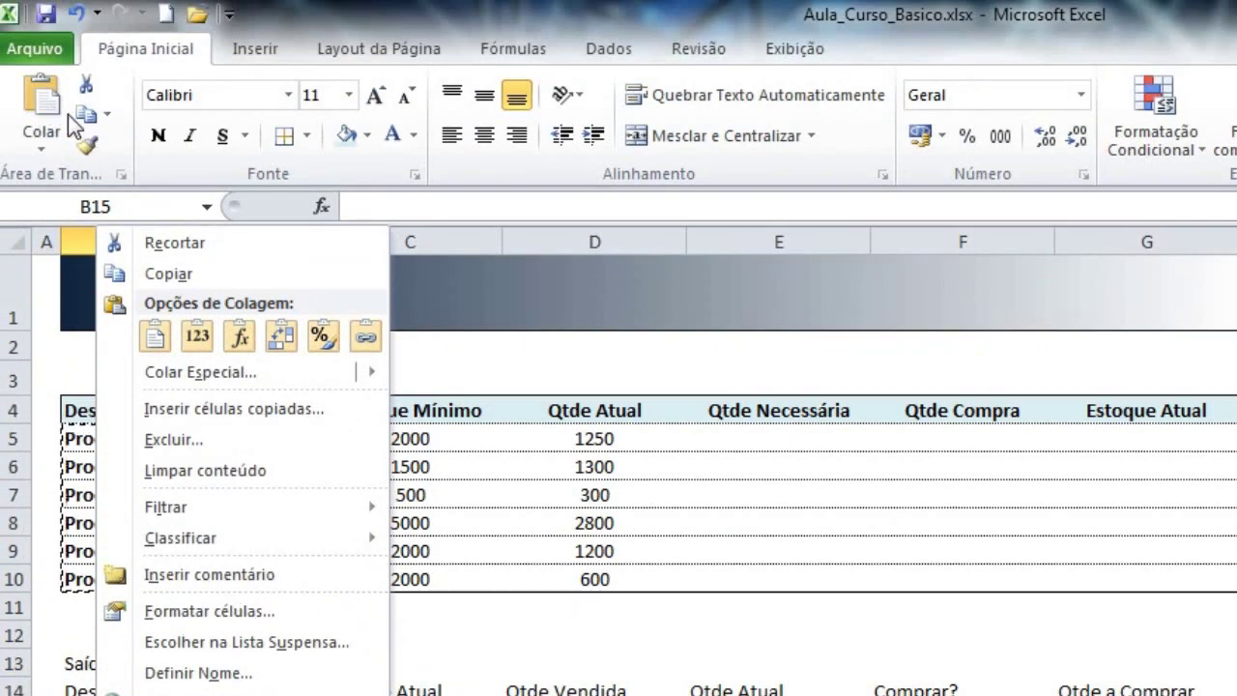
left_click(55, 102)
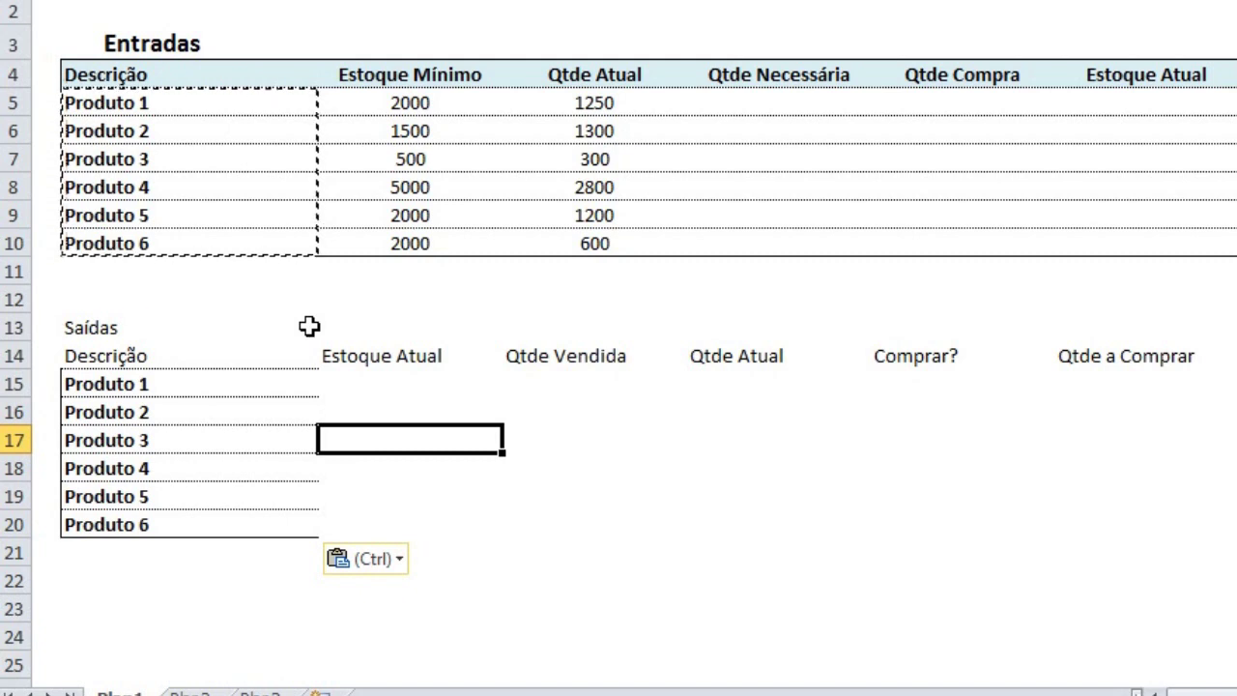
left_click(581, 462)
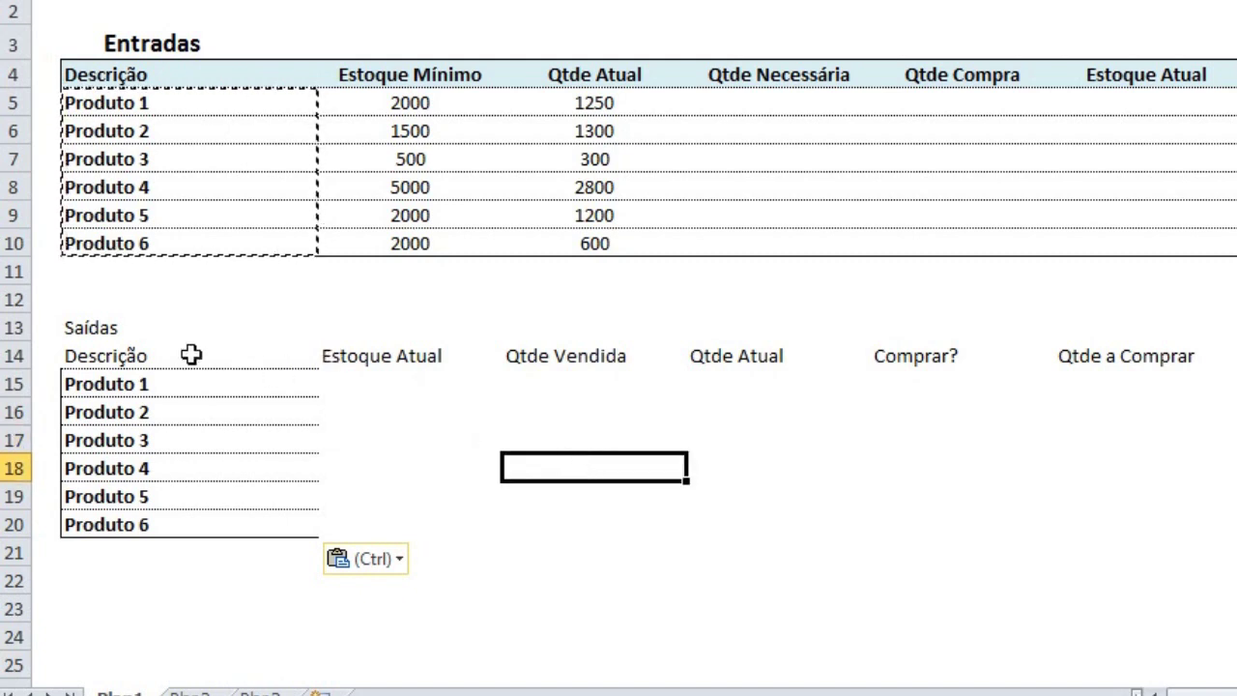
Step: Copy the formatting of the Entradas title in B3 to the Saídas title in B13 with the Format Painter
left_click(104, 357)
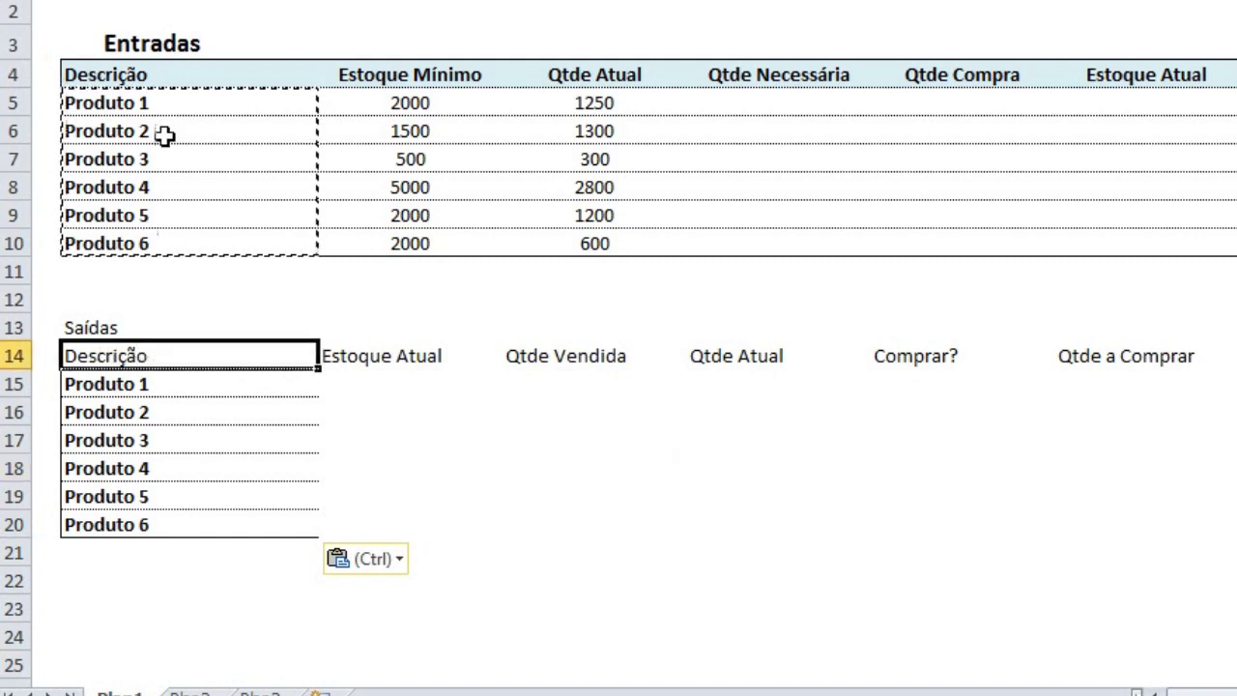
left_click(392, 359)
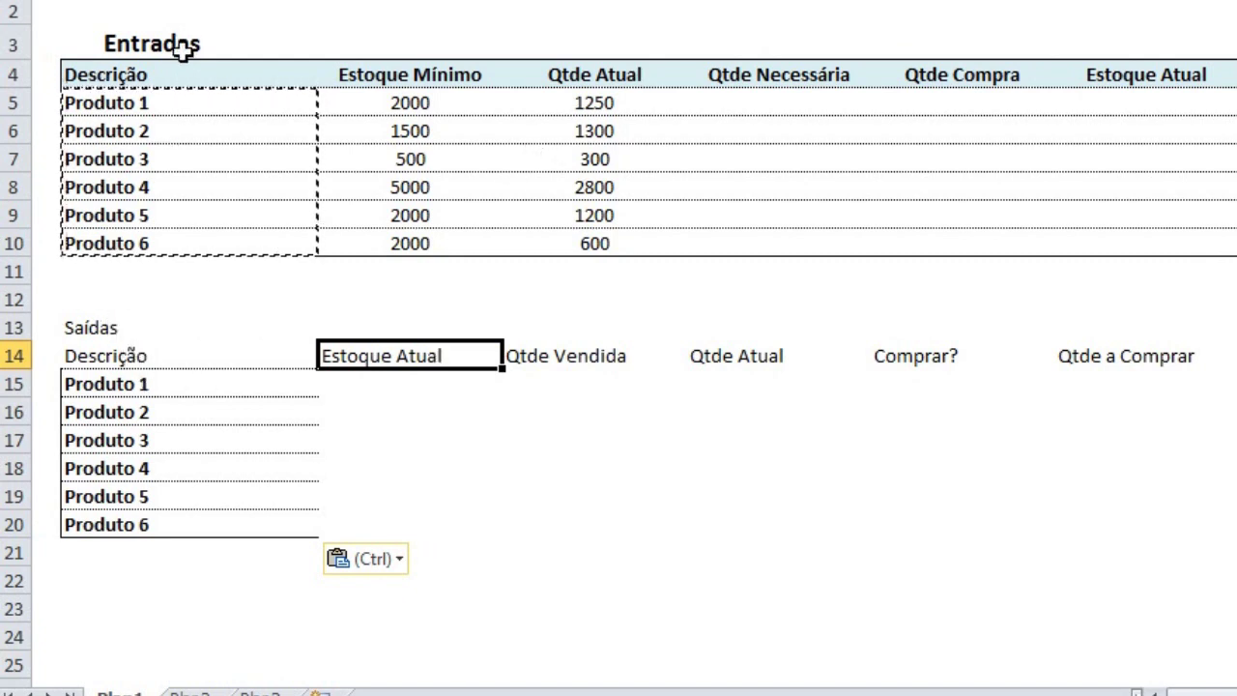
left_click(143, 324)
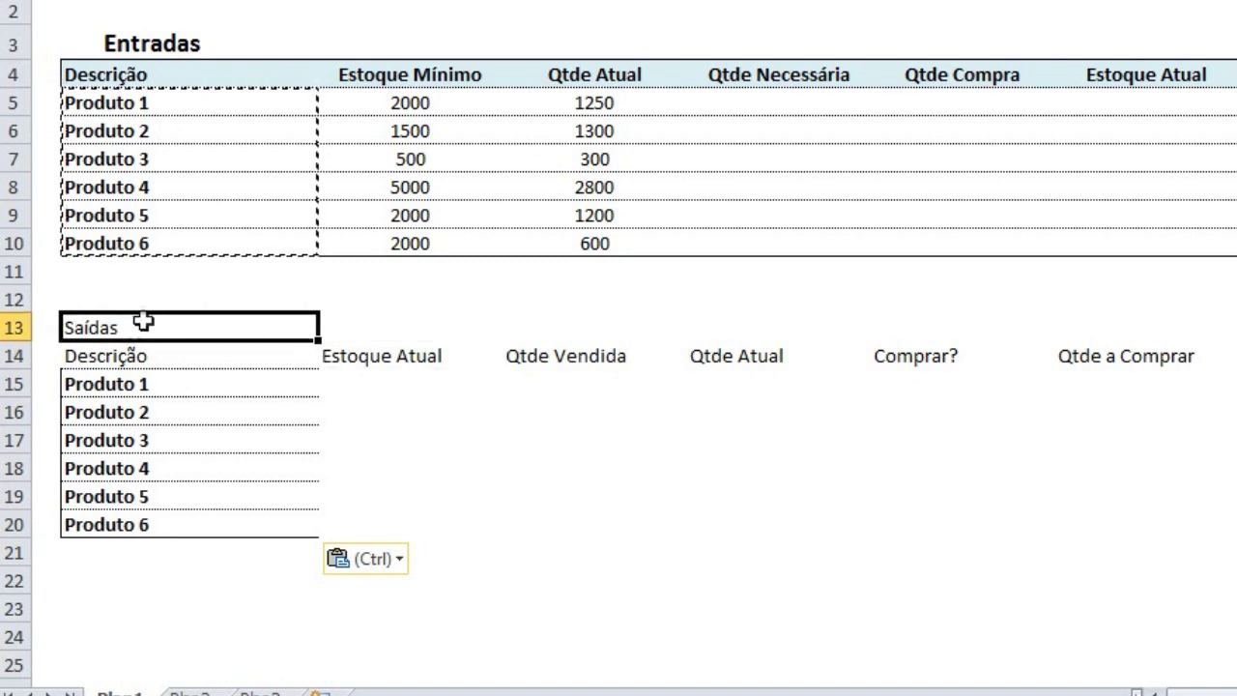
left_click(177, 44)
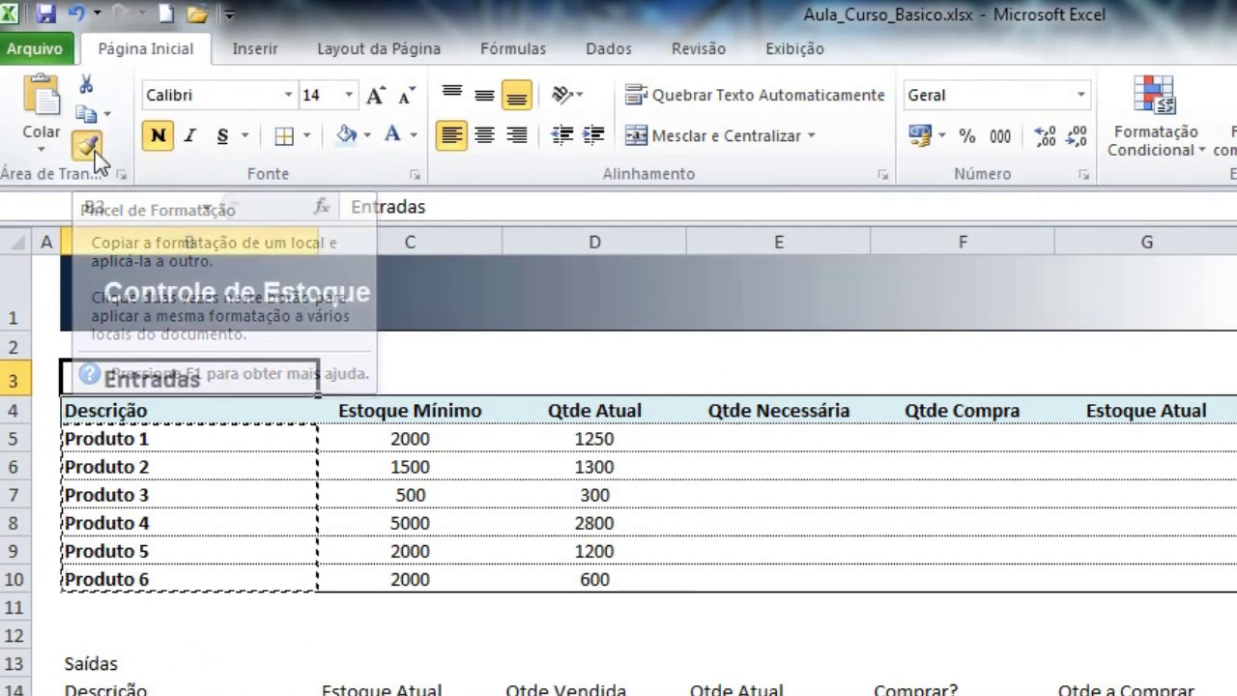
left_click(95, 151)
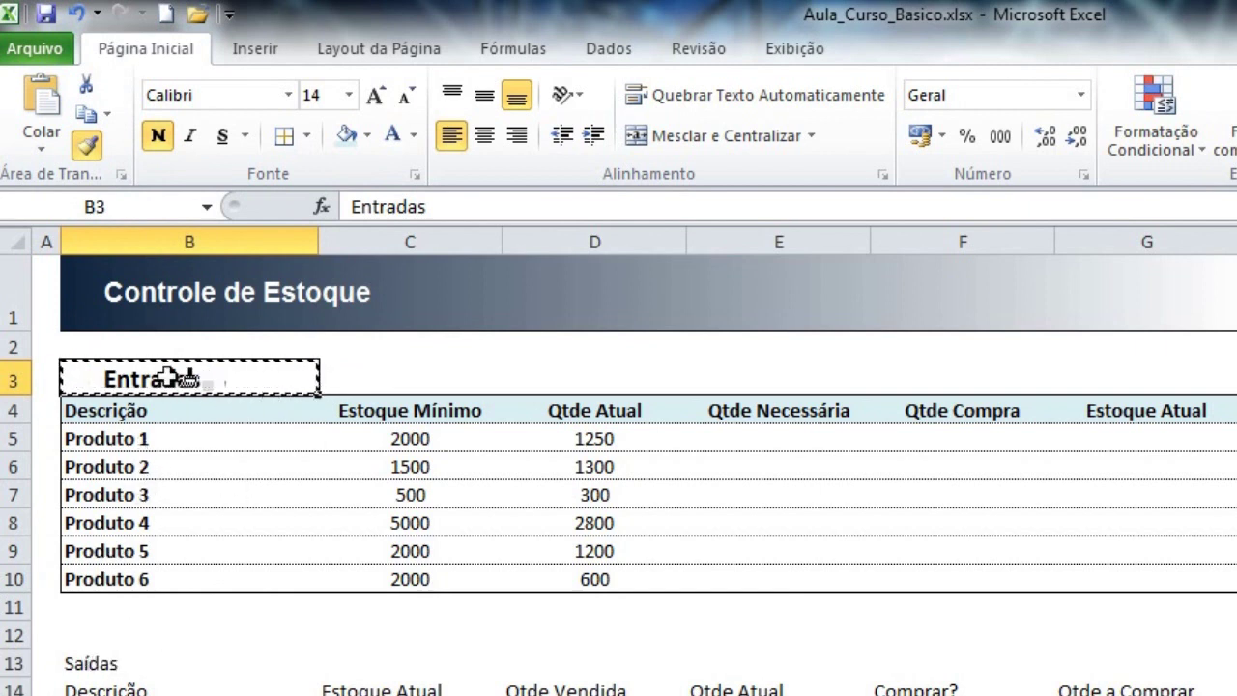
left_click(102, 664)
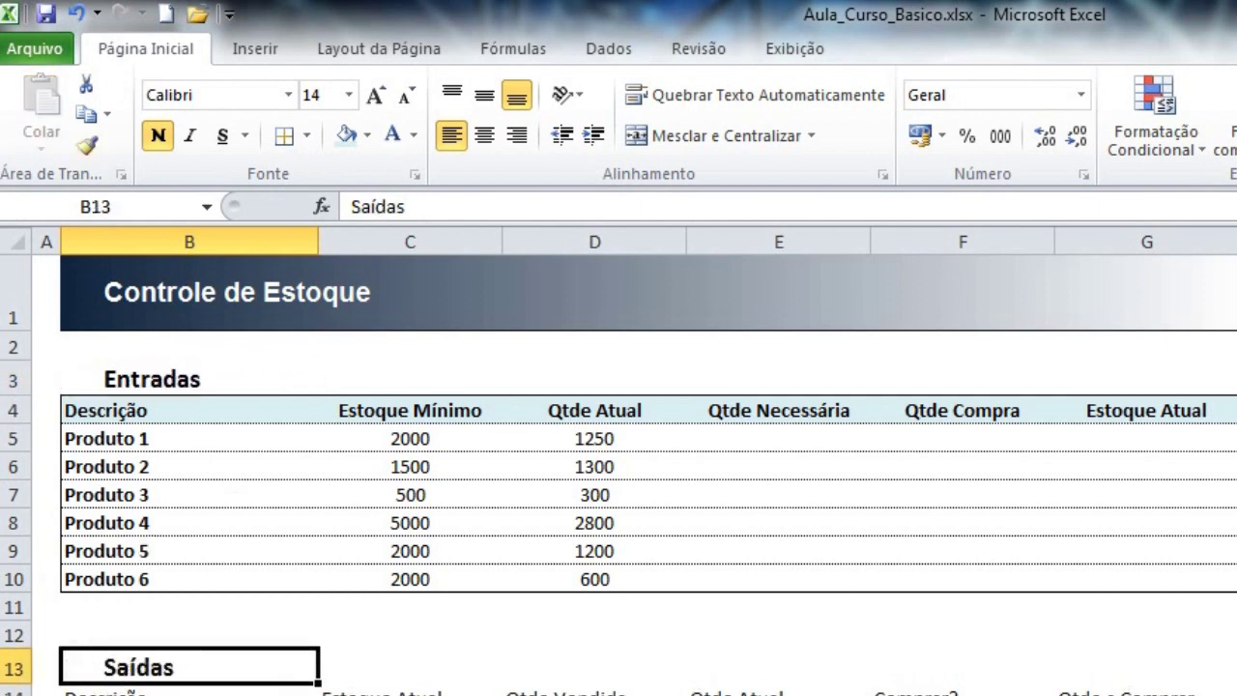
Step: Copy the formatting of the Entradas table B4:G10 to the Saídas table B14:G20 with the Format Painter
left_click(410, 693)
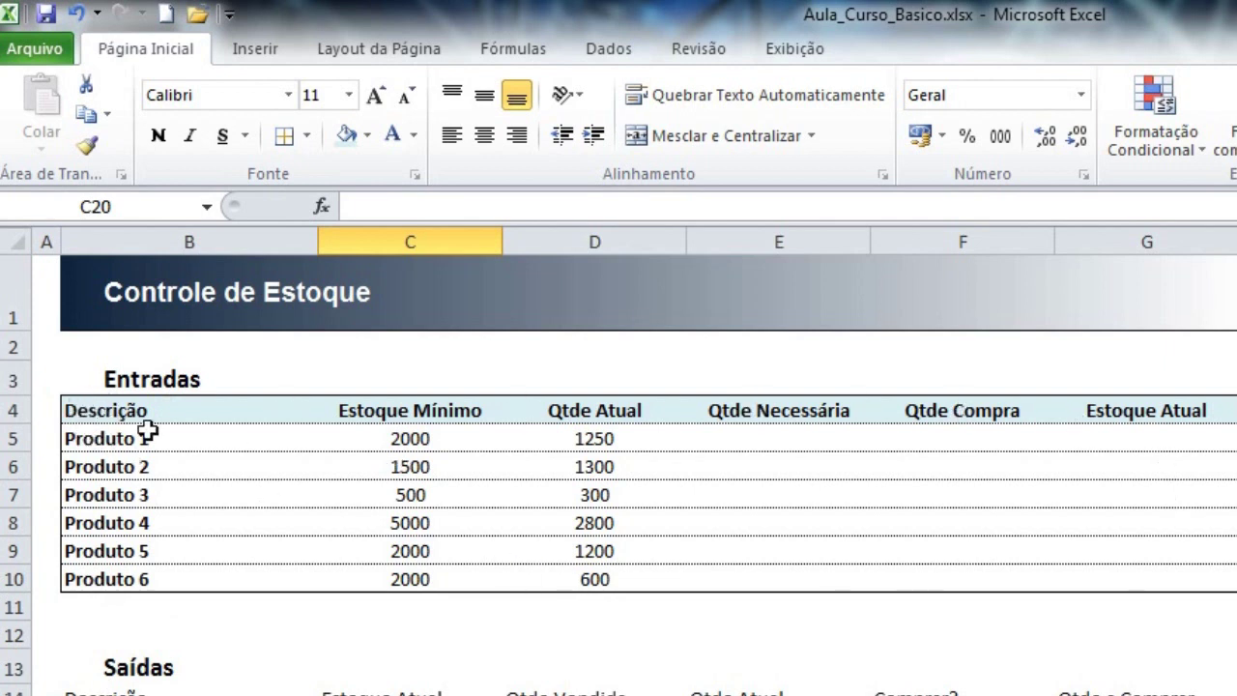
mouse_move(95, 412)
left_mouse_down()
mouse_move(572, 414)
mouse_move(986, 436)
mouse_move(1134, 513)
mouse_move(1155, 572)
left_mouse_up()
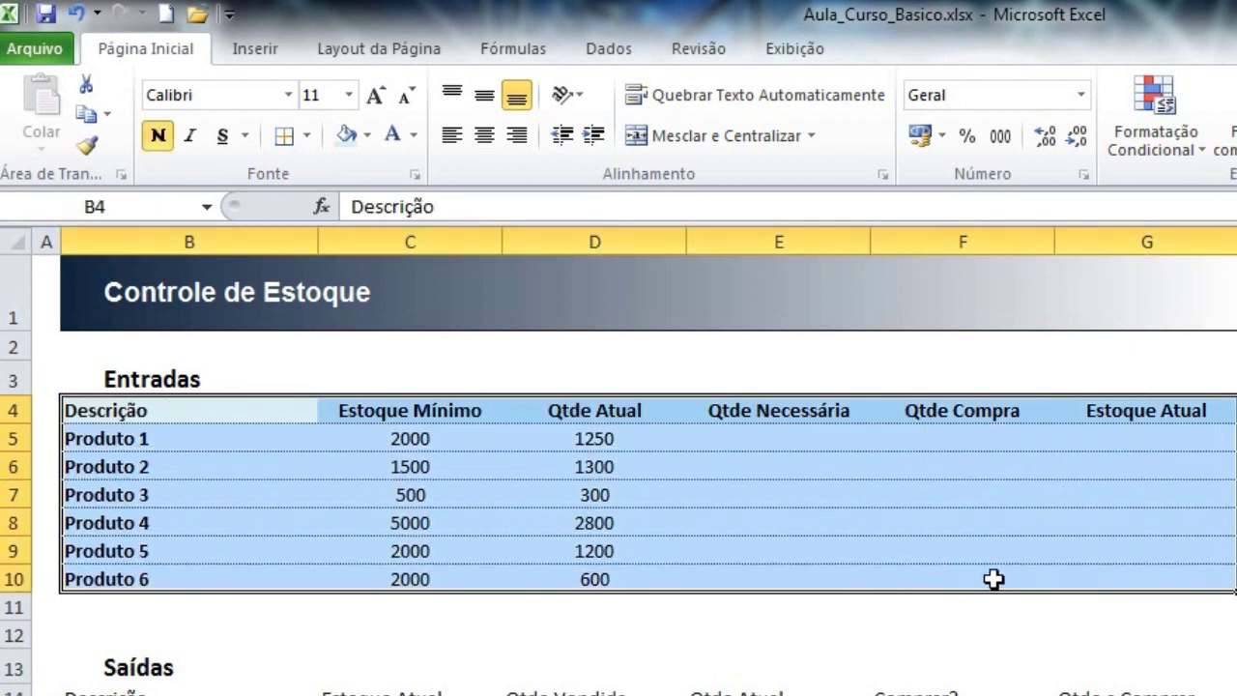
left_click(89, 145)
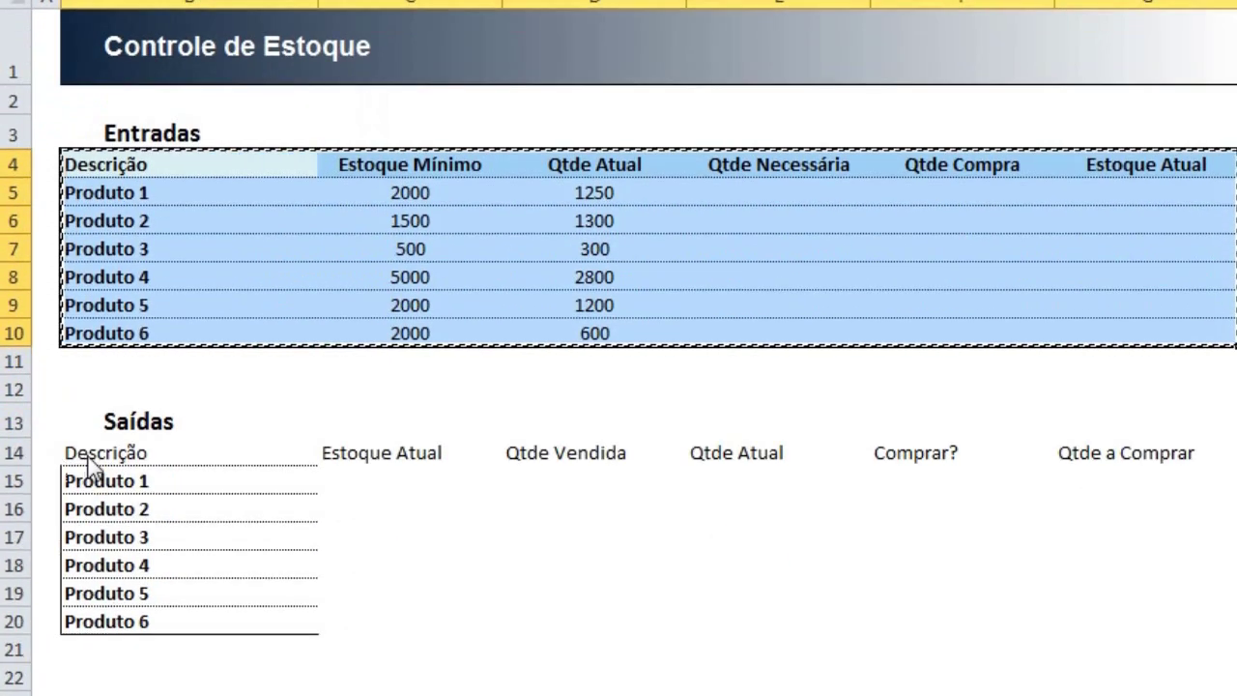
mouse_move(97, 452)
left_mouse_down()
mouse_move(966, 505)
mouse_move(1170, 563)
mouse_move(1171, 620)
left_mouse_up()
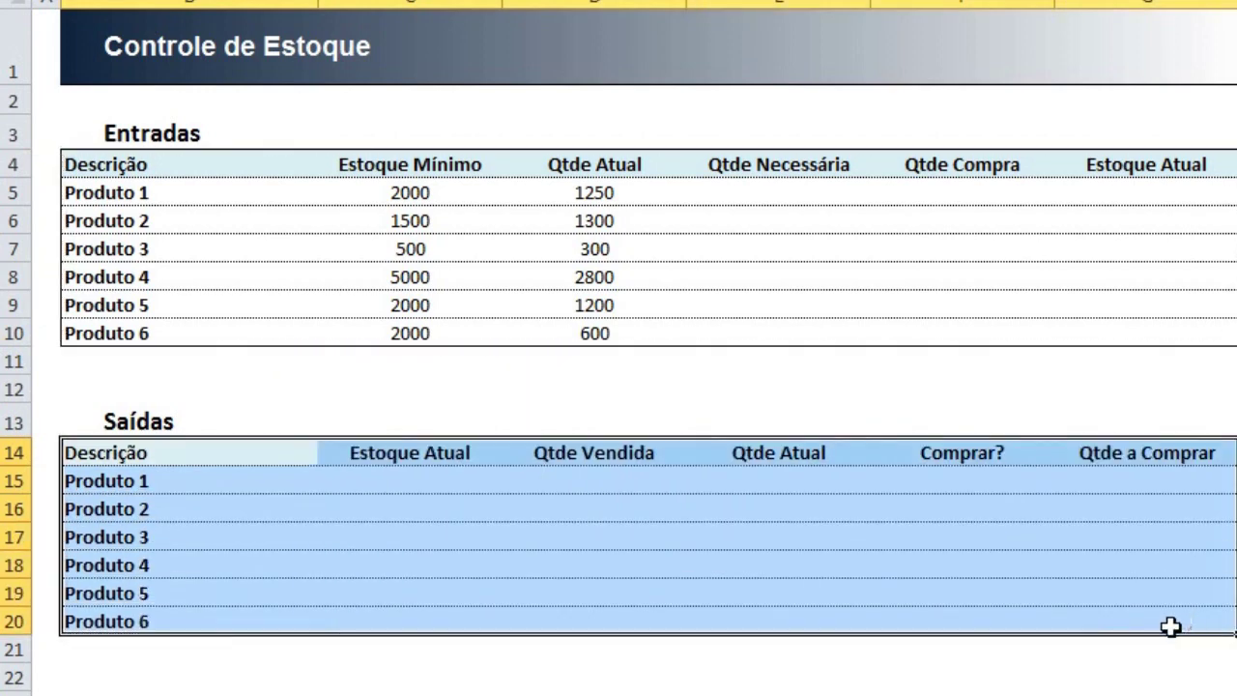
left_click(858, 415)
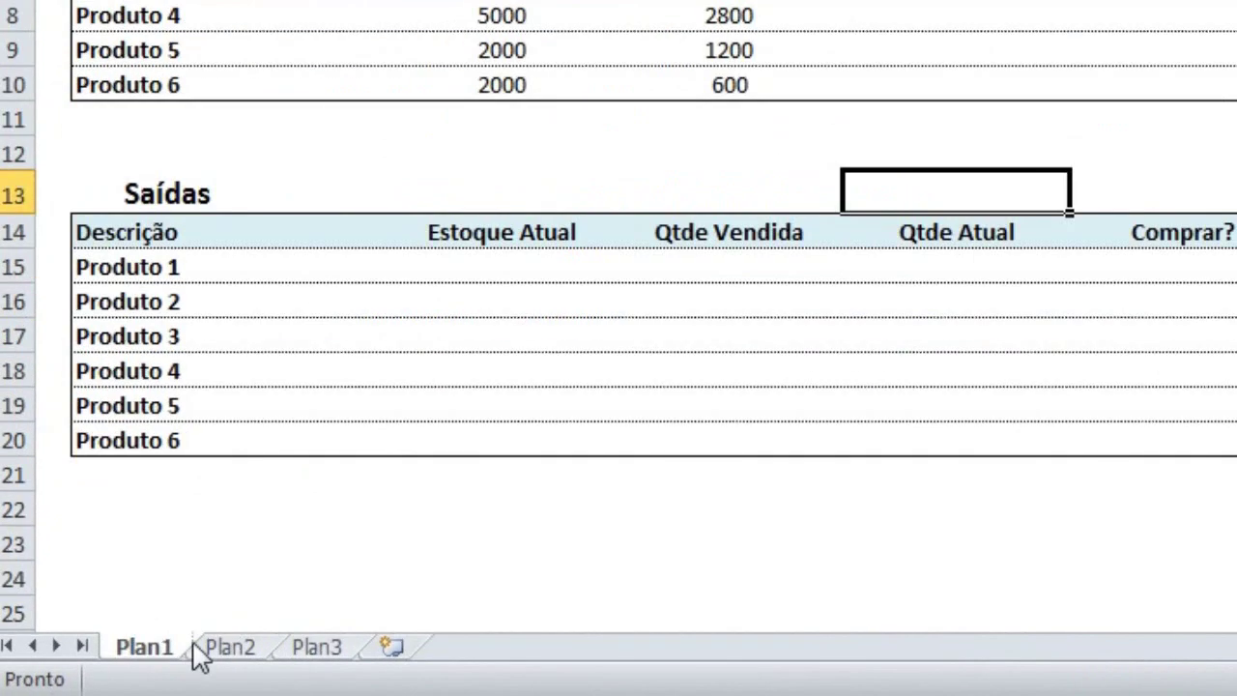
Step: Rename the Plan1 sheet as Controle de Estoque
double_click(158, 653)
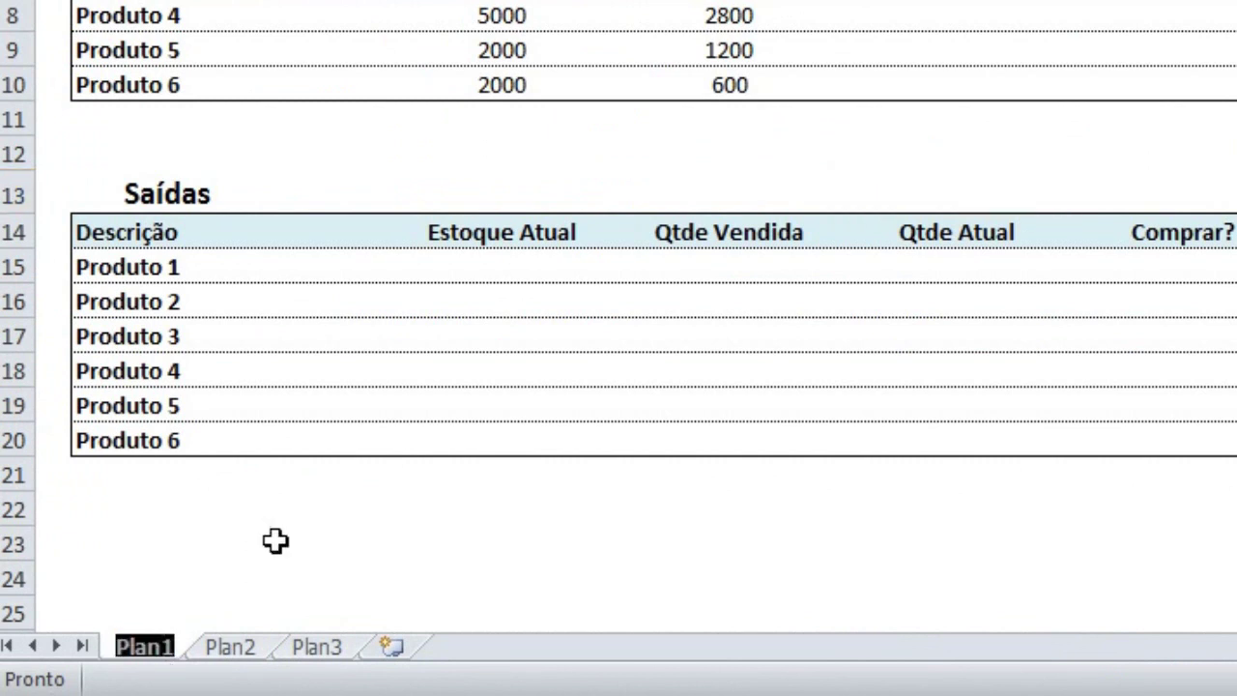
type("Co")
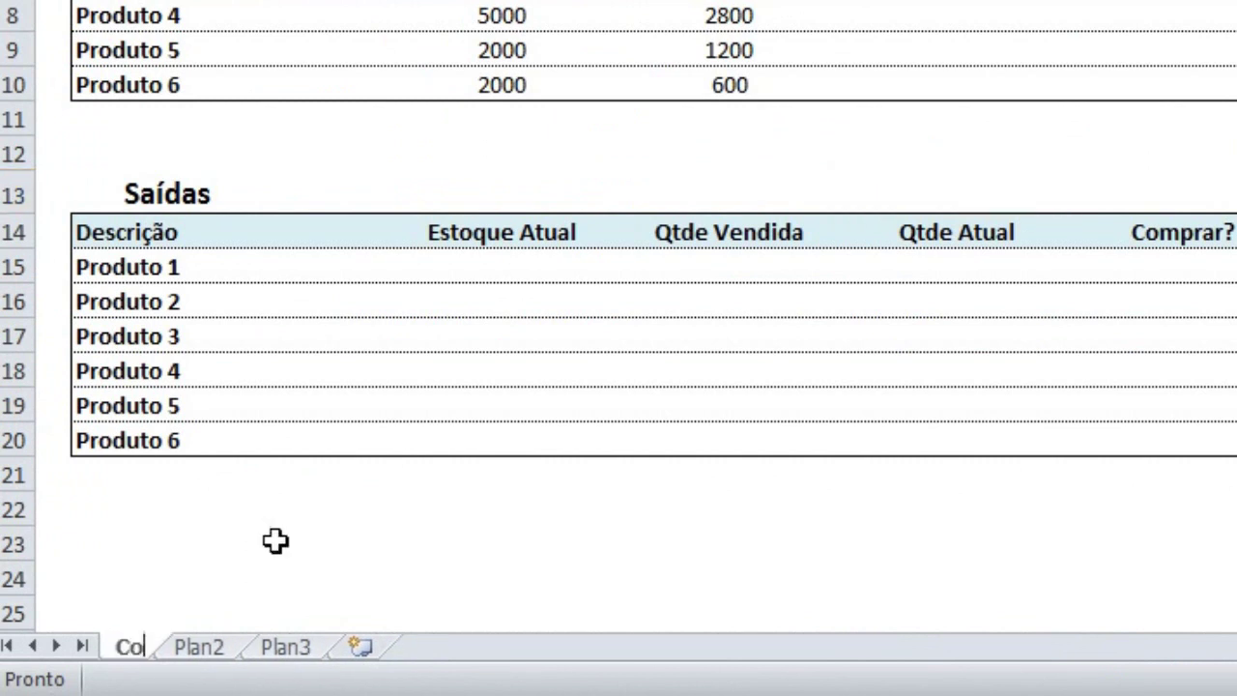
type("ntrole ")
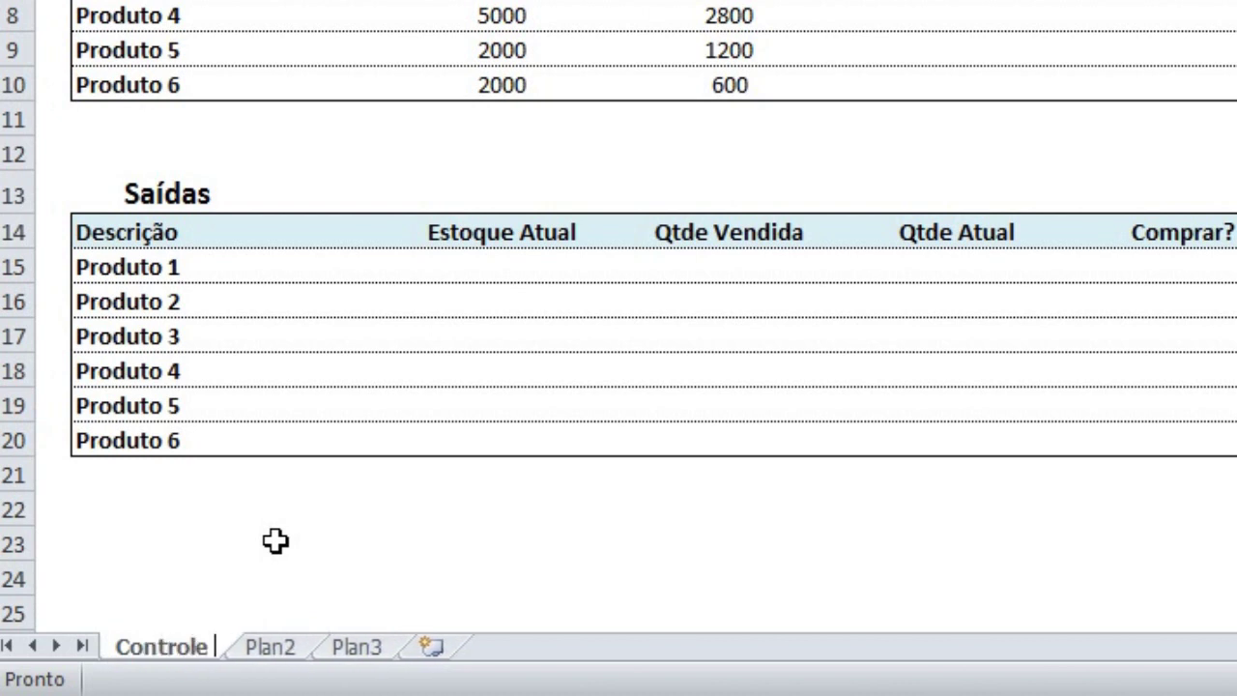
type("de Estoque")
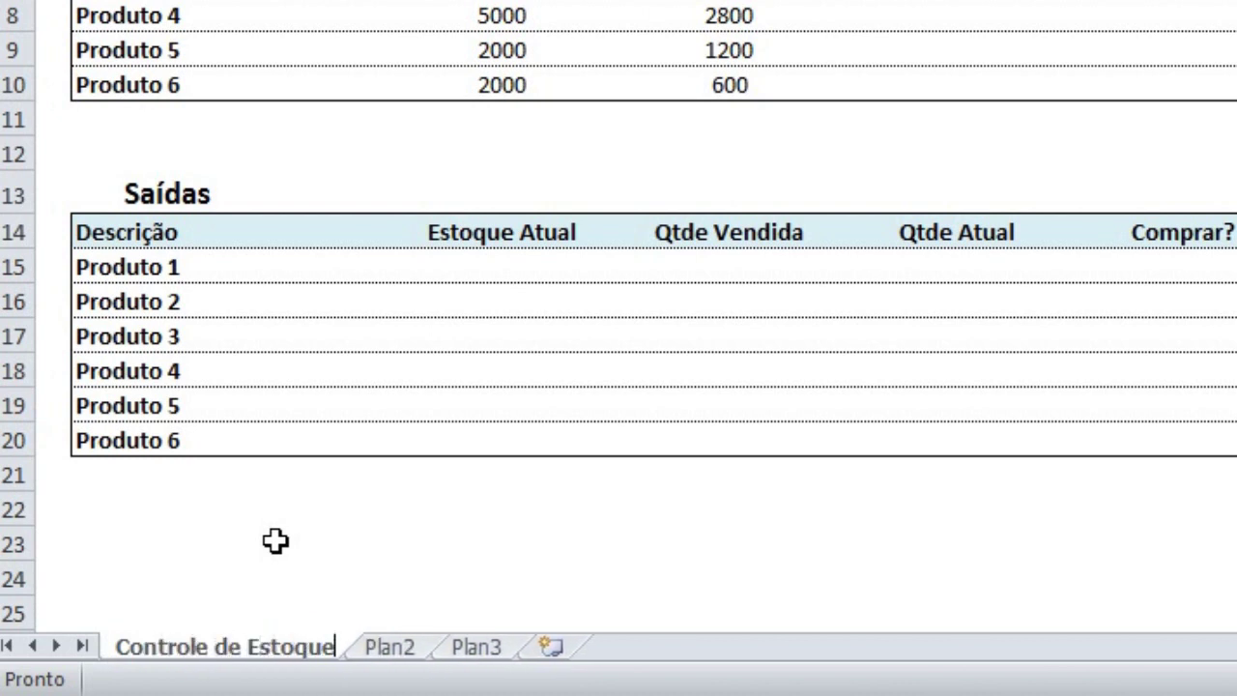
key("Return")
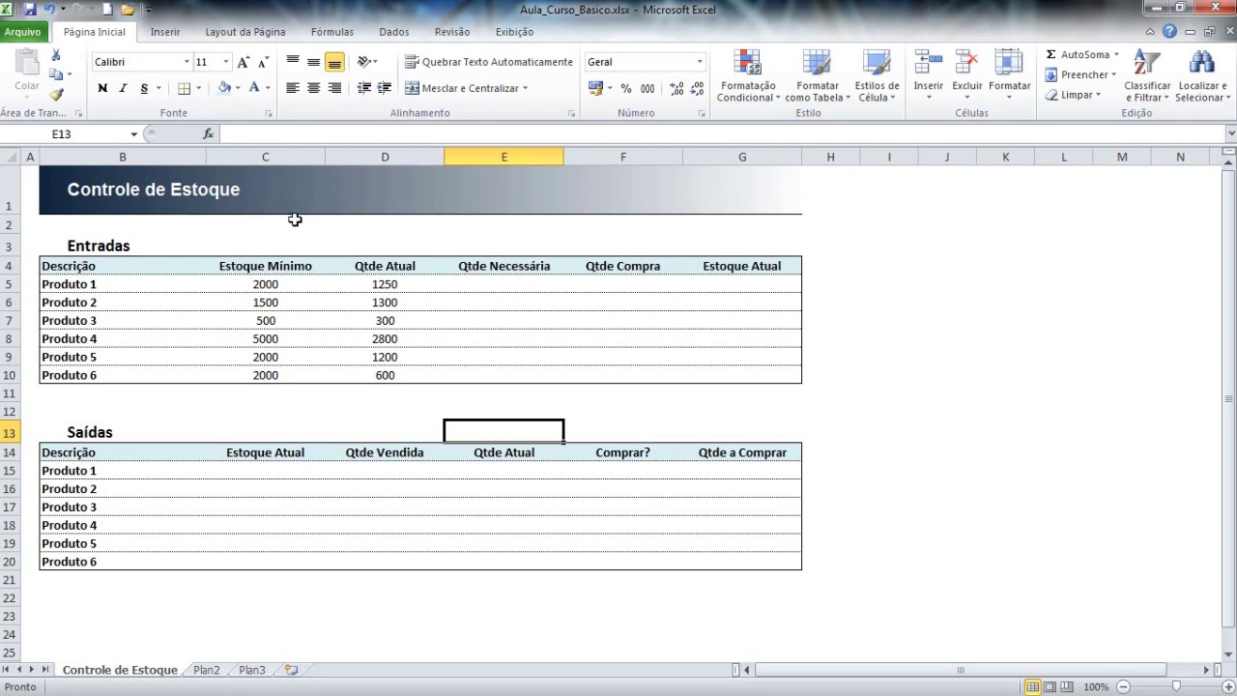
Step: Insert a new row directly below the Controle de Estoque title banner, above row 2
left_click(643, 204)
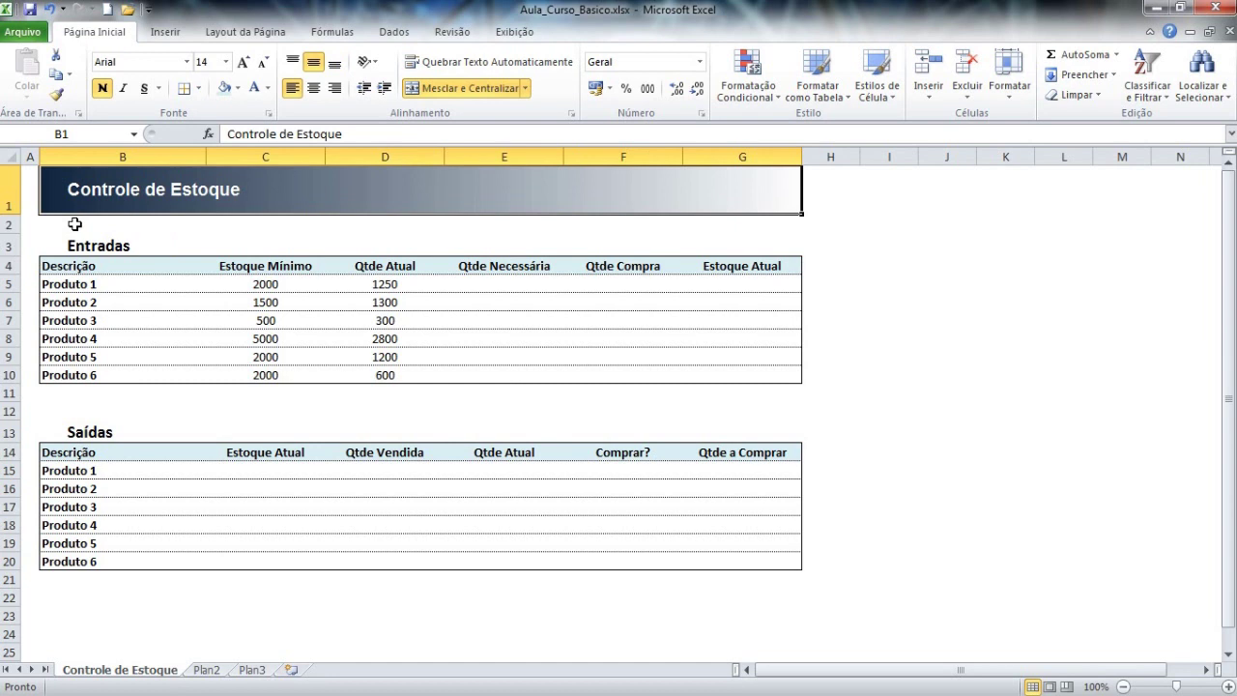
left_click(9, 224)
right_click(9, 224)
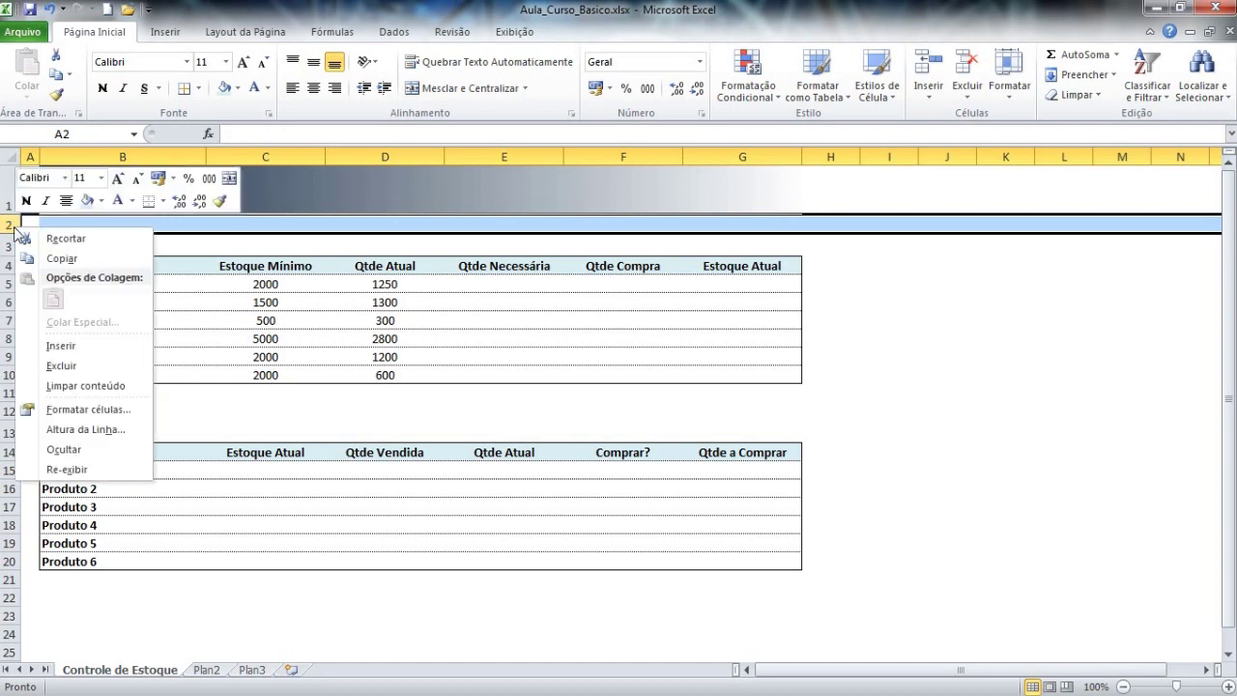
left_click(61, 346)
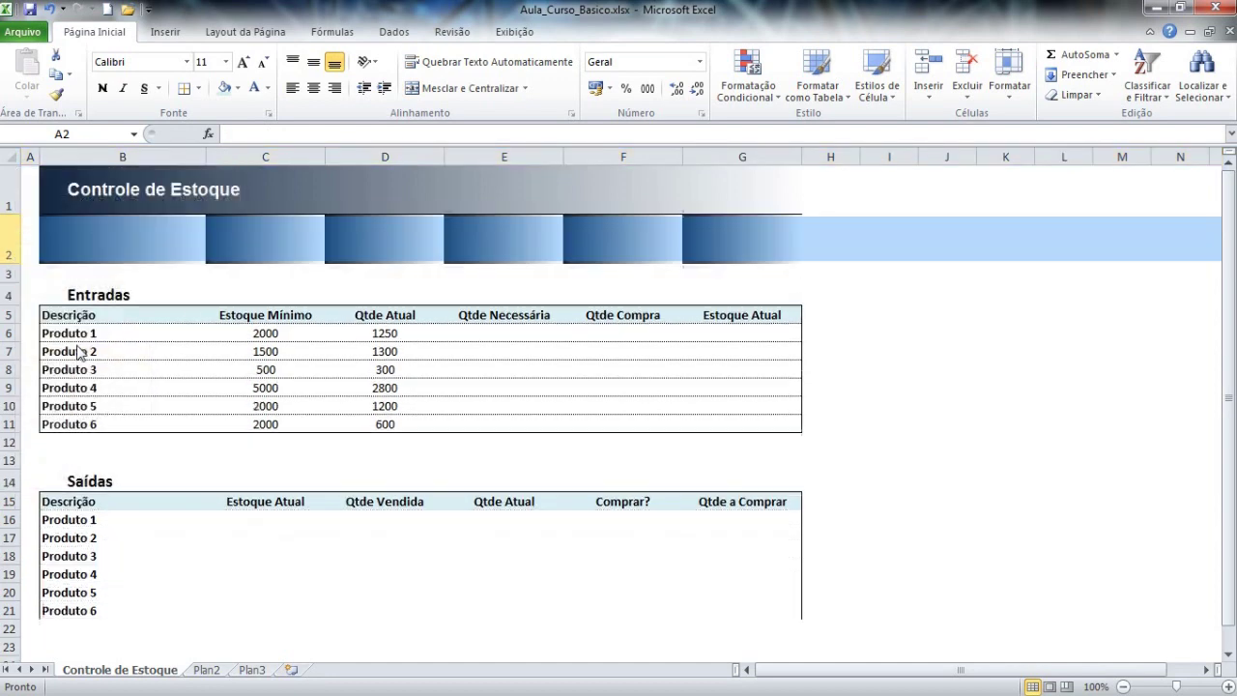
left_click(145, 288)
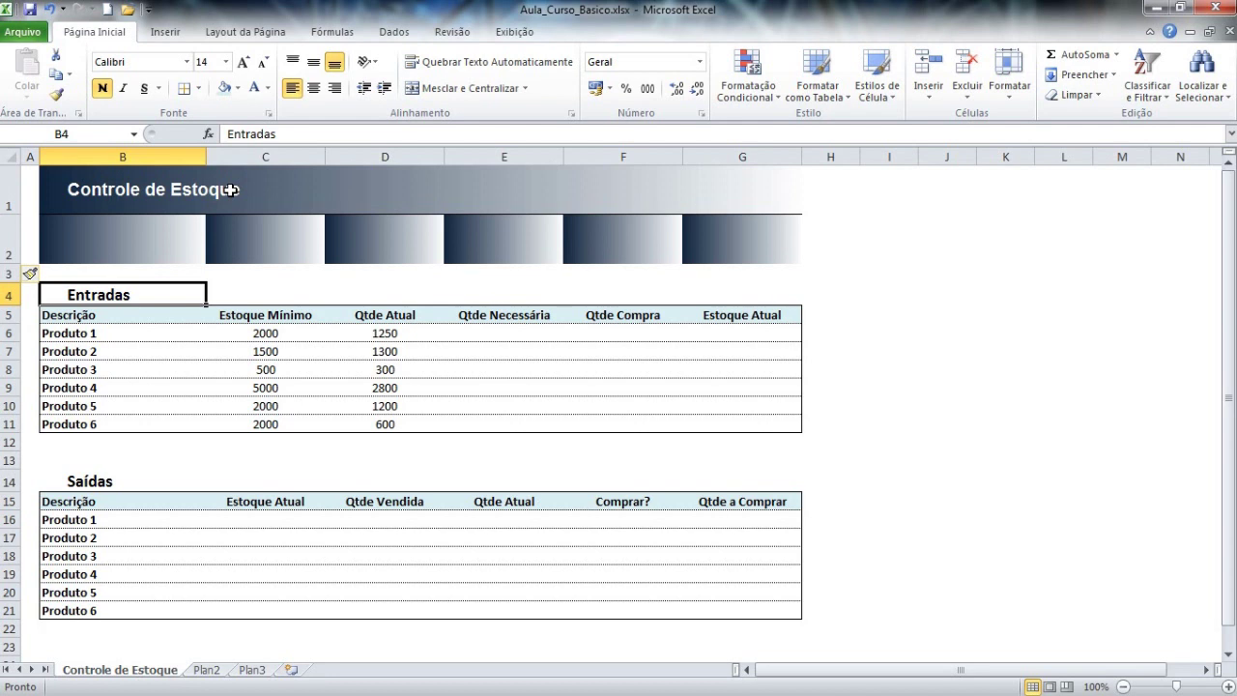
Step: Replace the gradient fill in B2:G2 with solid white
left_click_drag(84, 240, 742, 237)
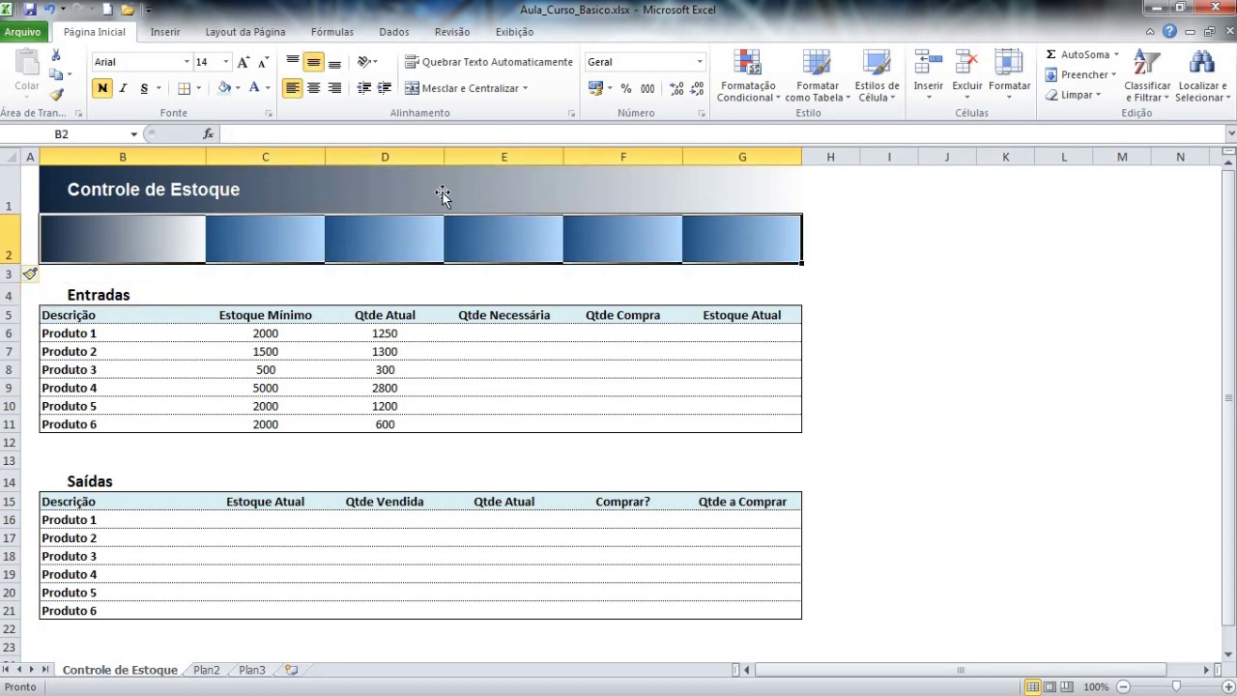
left_click(238, 88)
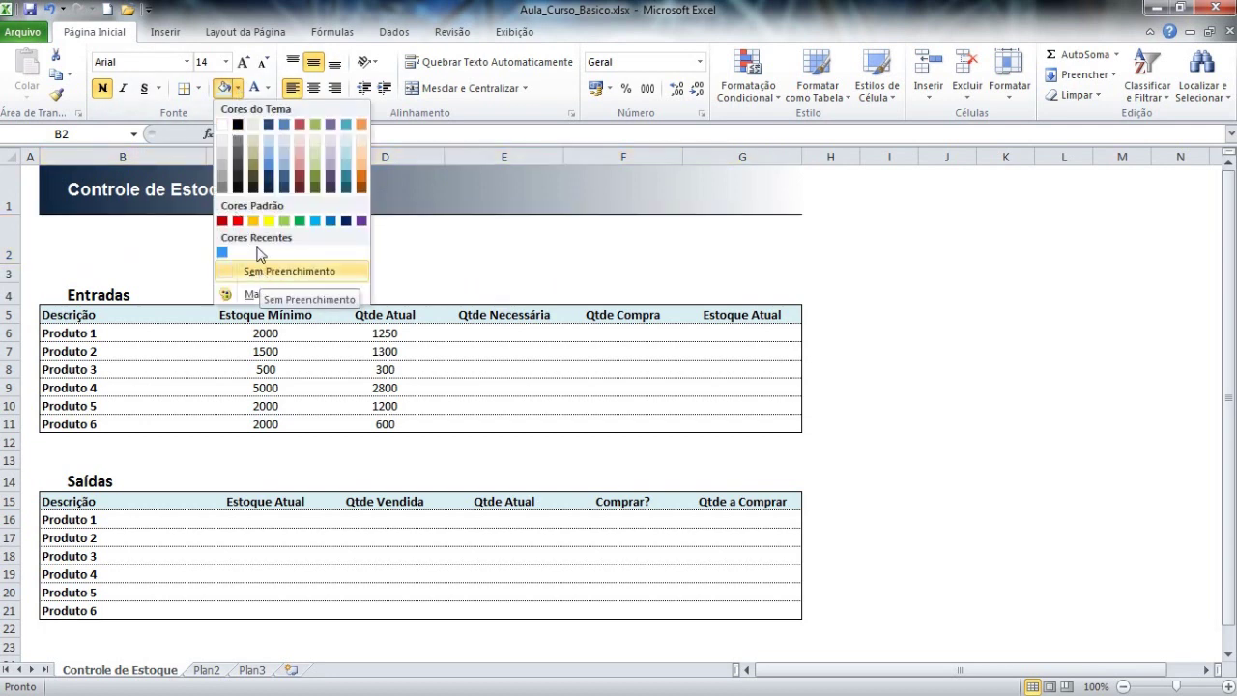
left_click(225, 125)
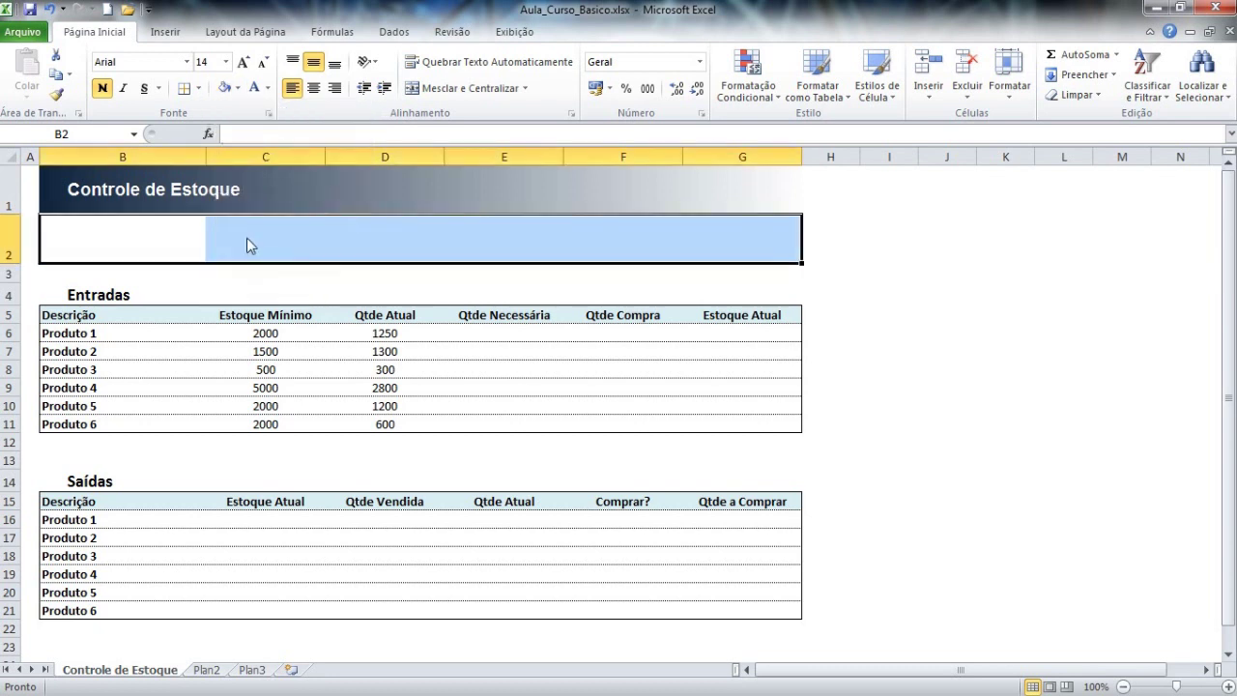
left_click(809, 246)
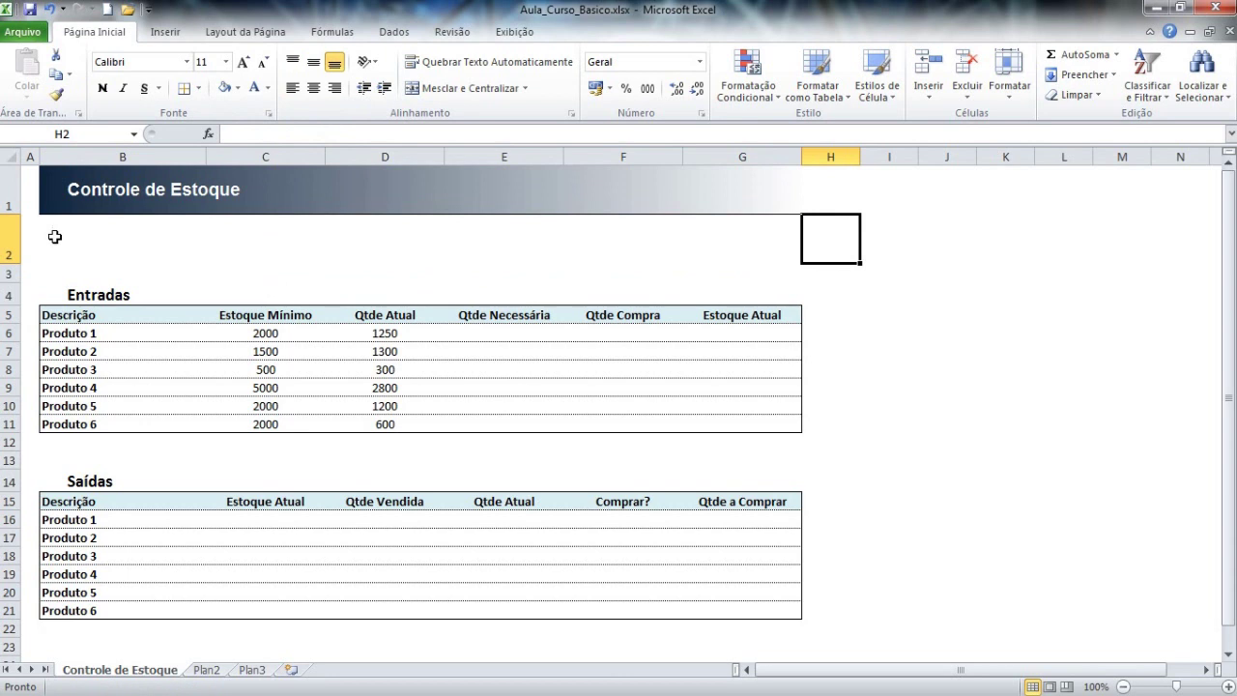
Step: Give B2:G2 a medium solid top border in dark orange through the cell format settings
left_click_drag(48, 235, 750, 235)
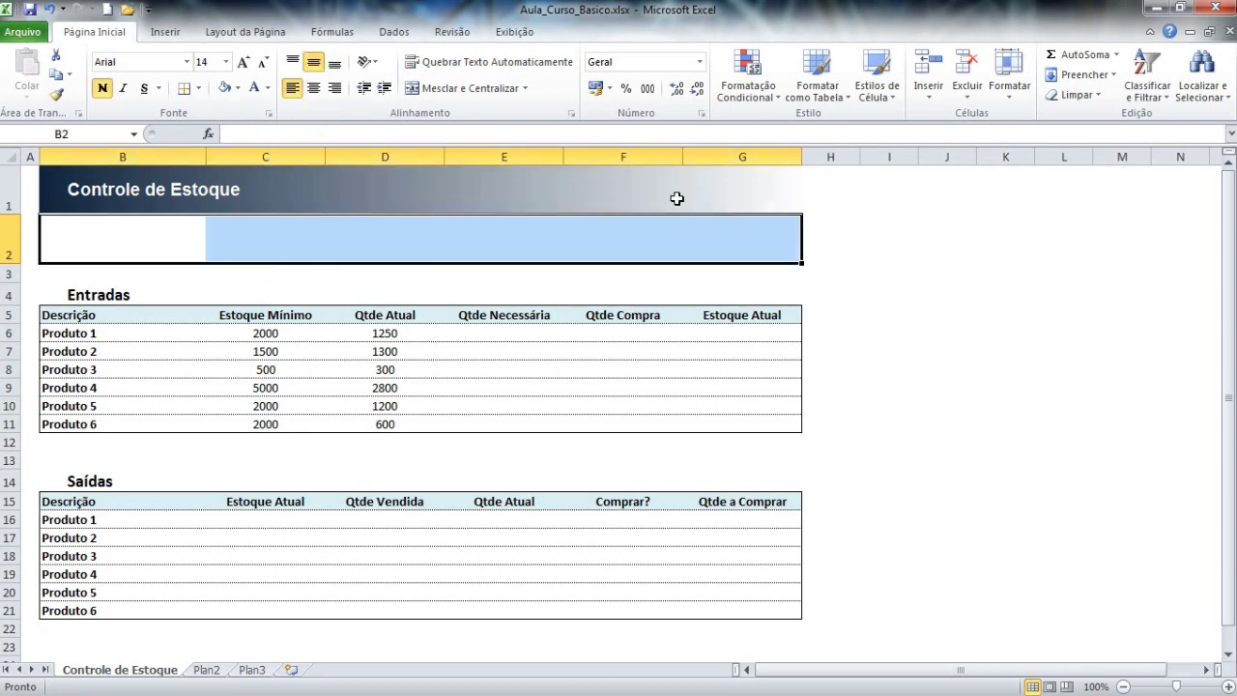
left_click(199, 88)
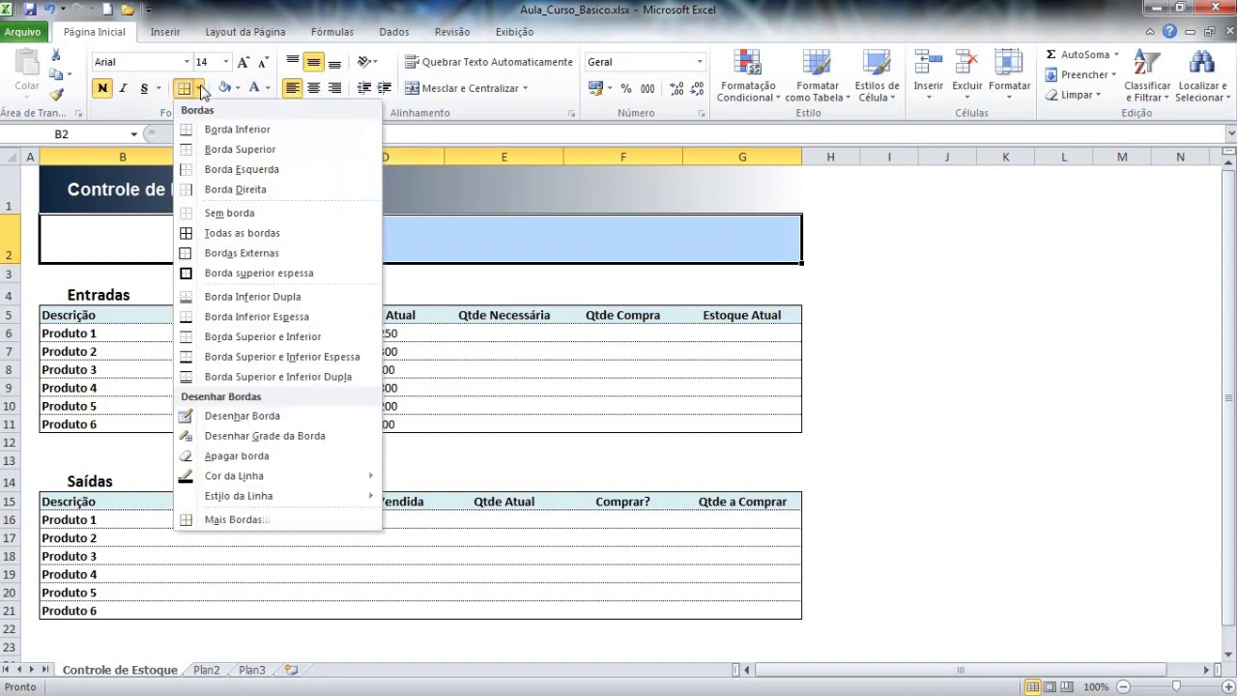
left_click(199, 88)
left_click(199, 88)
left_click(199, 87)
left_click(270, 114)
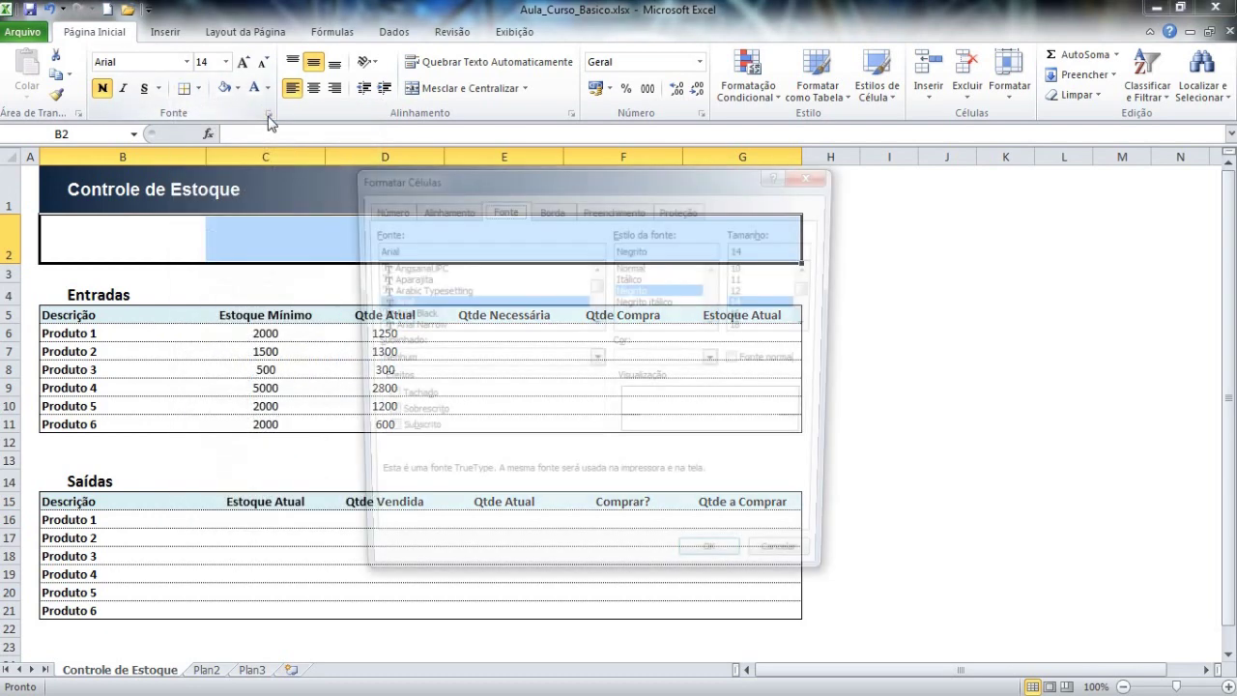
left_click(558, 212)
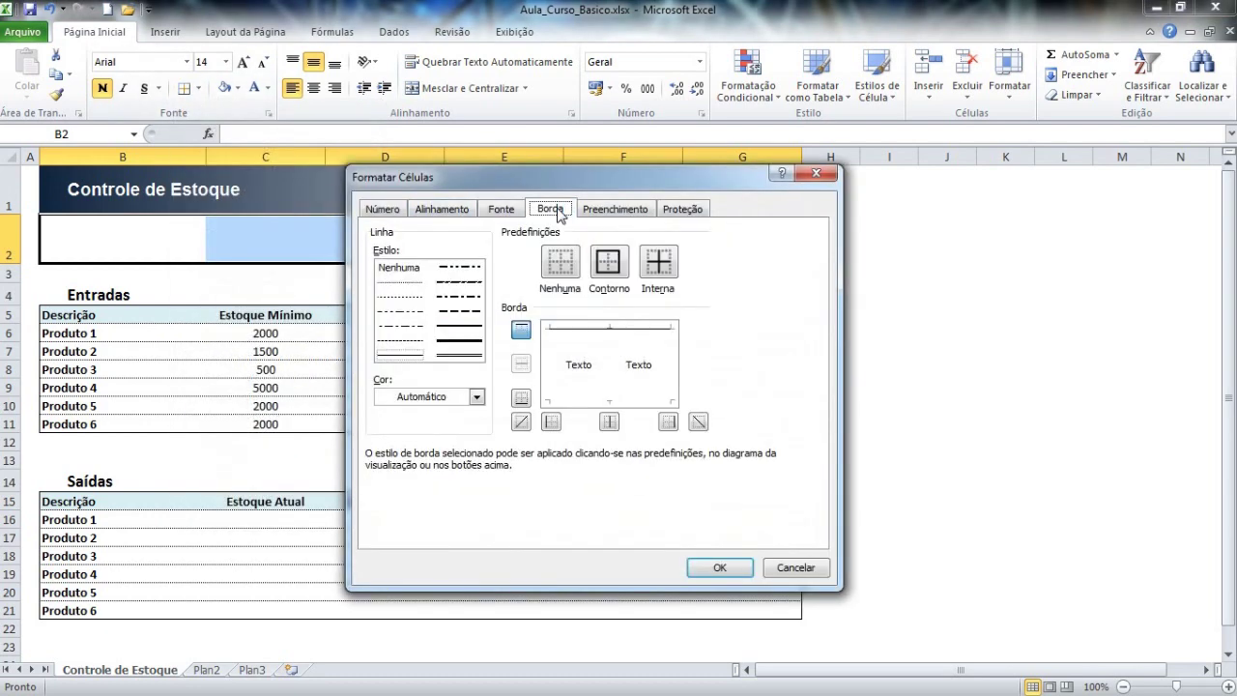
left_click(465, 332)
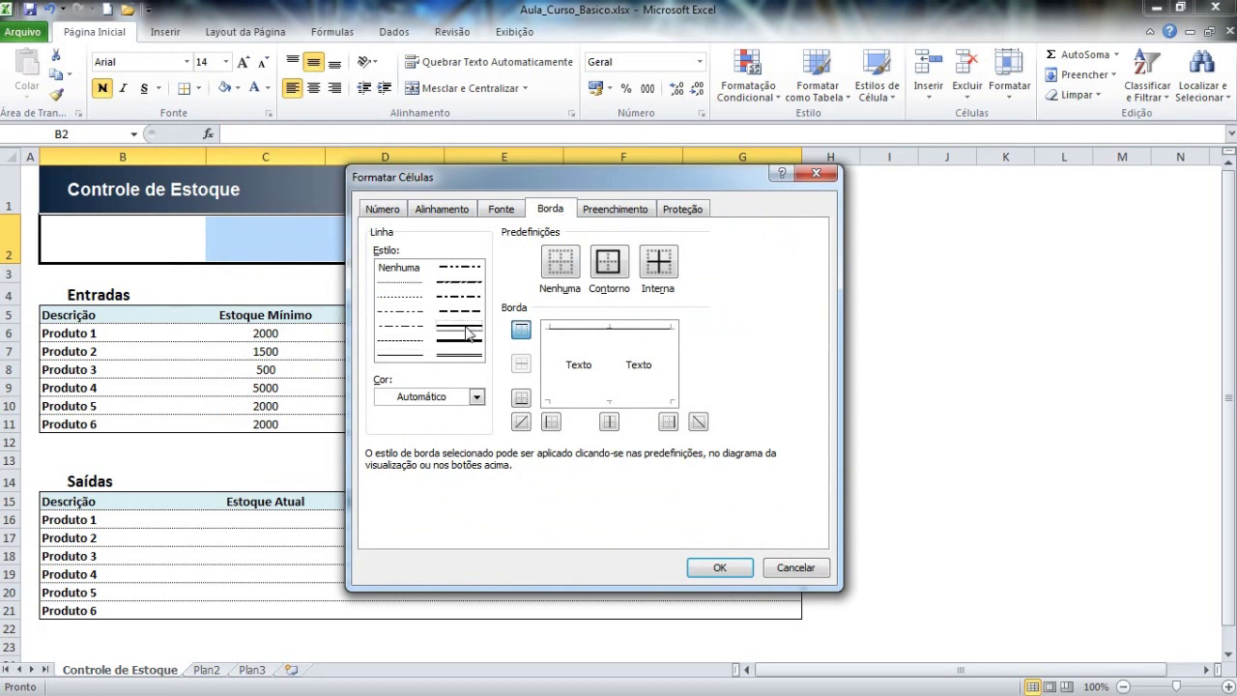
left_click(477, 398)
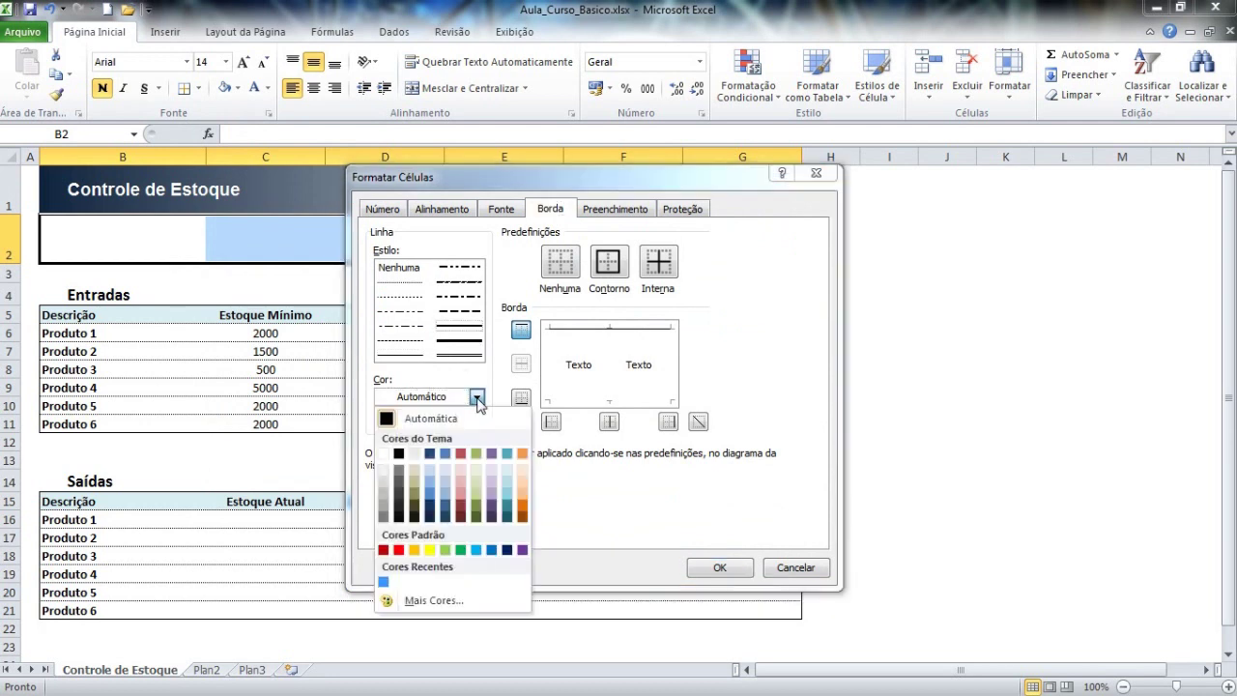
left_click(523, 512)
left_click(521, 331)
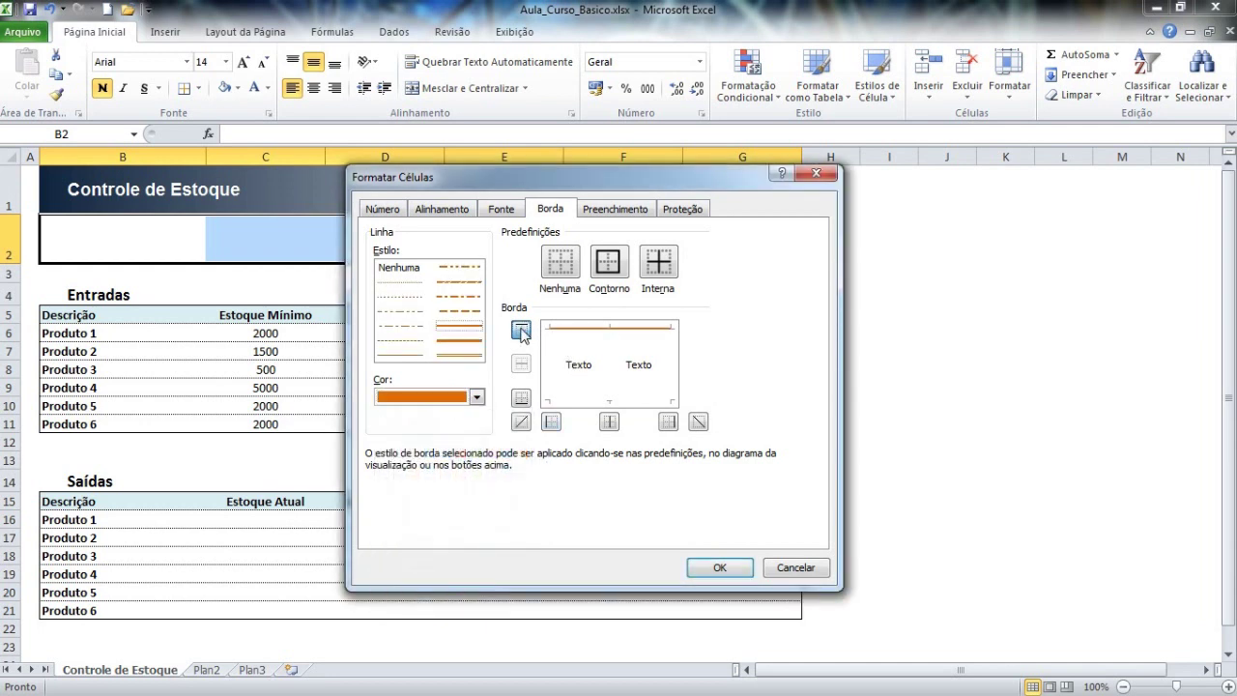
Step: Add a medium solid bottom border in dark teal to B2:G2 and apply the border settings
left_click(477, 397)
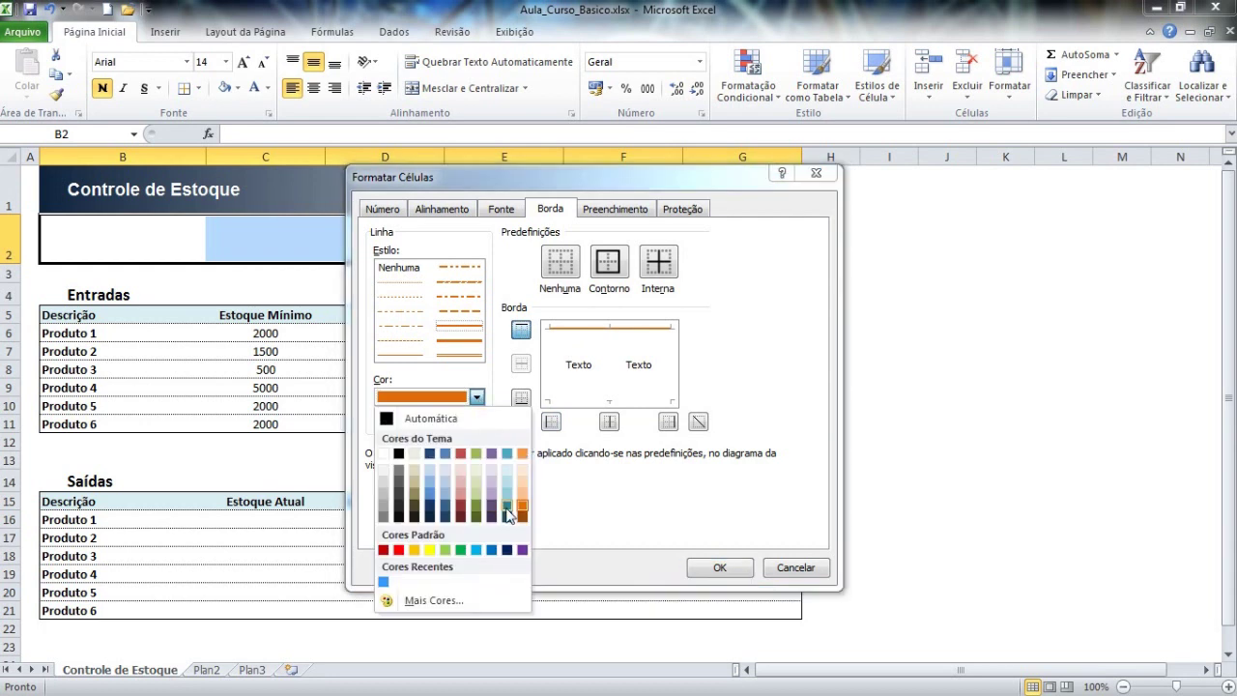
left_click(507, 506)
left_click(520, 398)
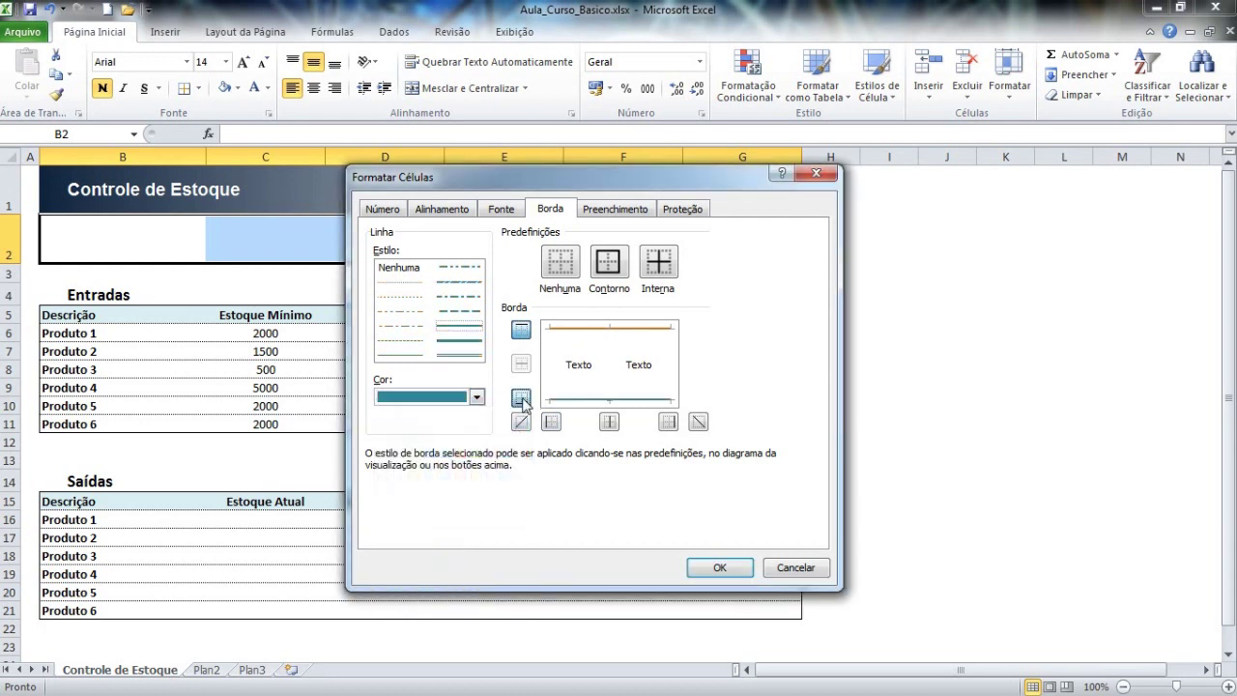
left_click(698, 560)
left_click(829, 364)
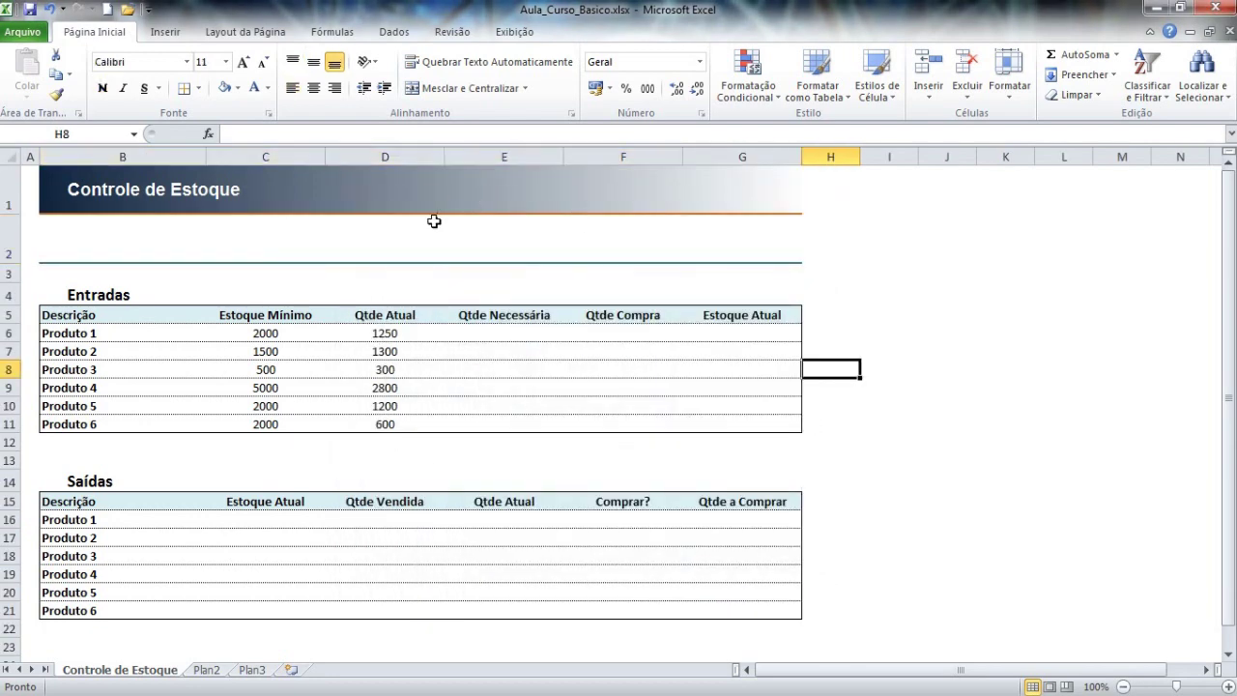
Step: Shrink the height of row 2 to a thin strip so its two coloured borders sit close together
left_click(18, 261)
left_click_drag(18, 261, 20, 220)
left_click(99, 230)
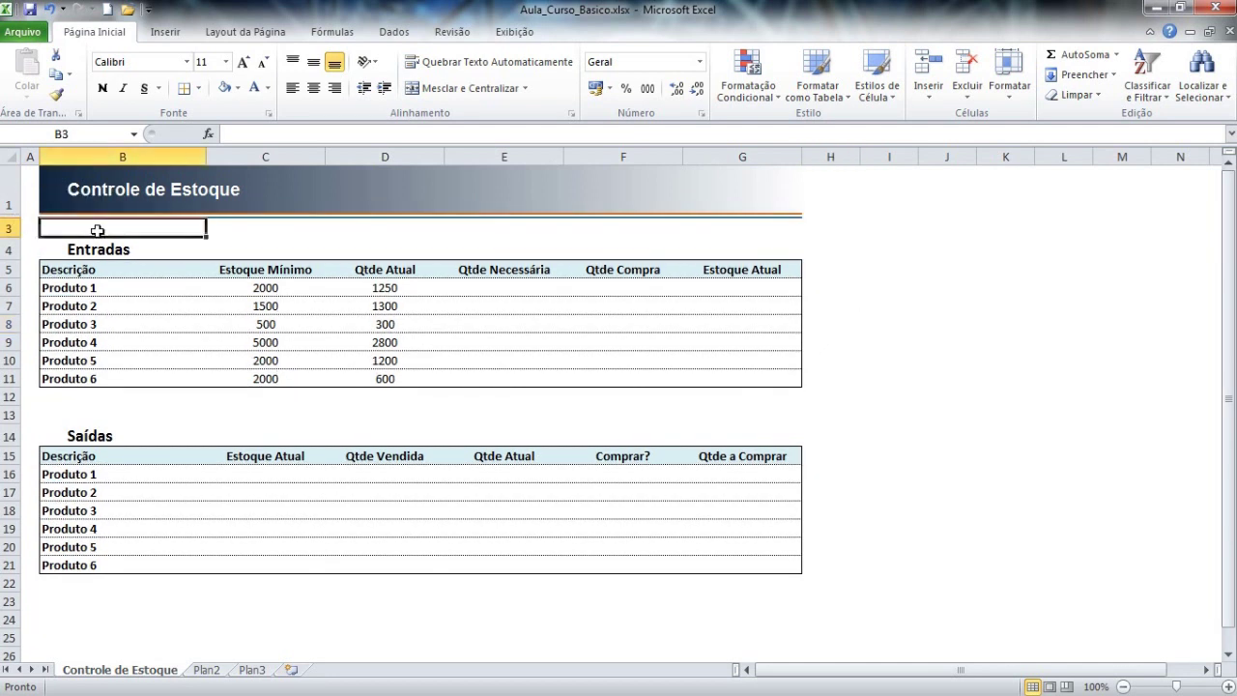
Step: Inspect the border settings of the merged title cell Controle de Estoque in the cell format settings
left_click(279, 201)
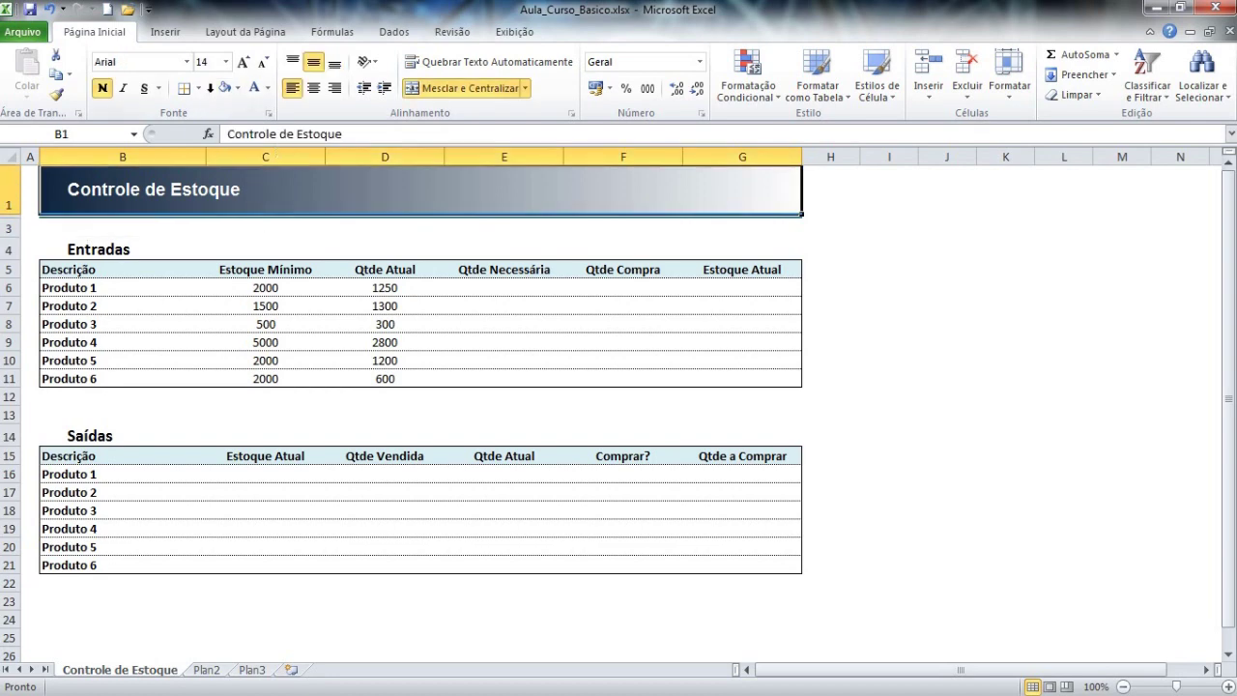
left_click(271, 113)
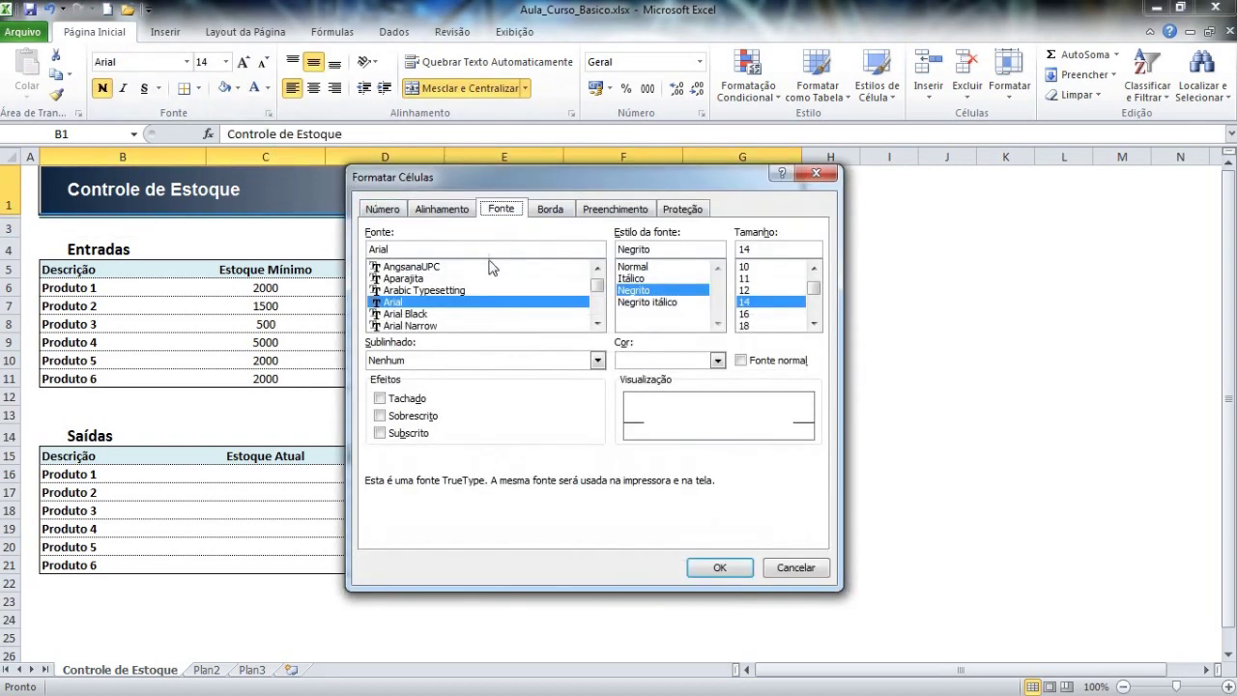
left_click(544, 211)
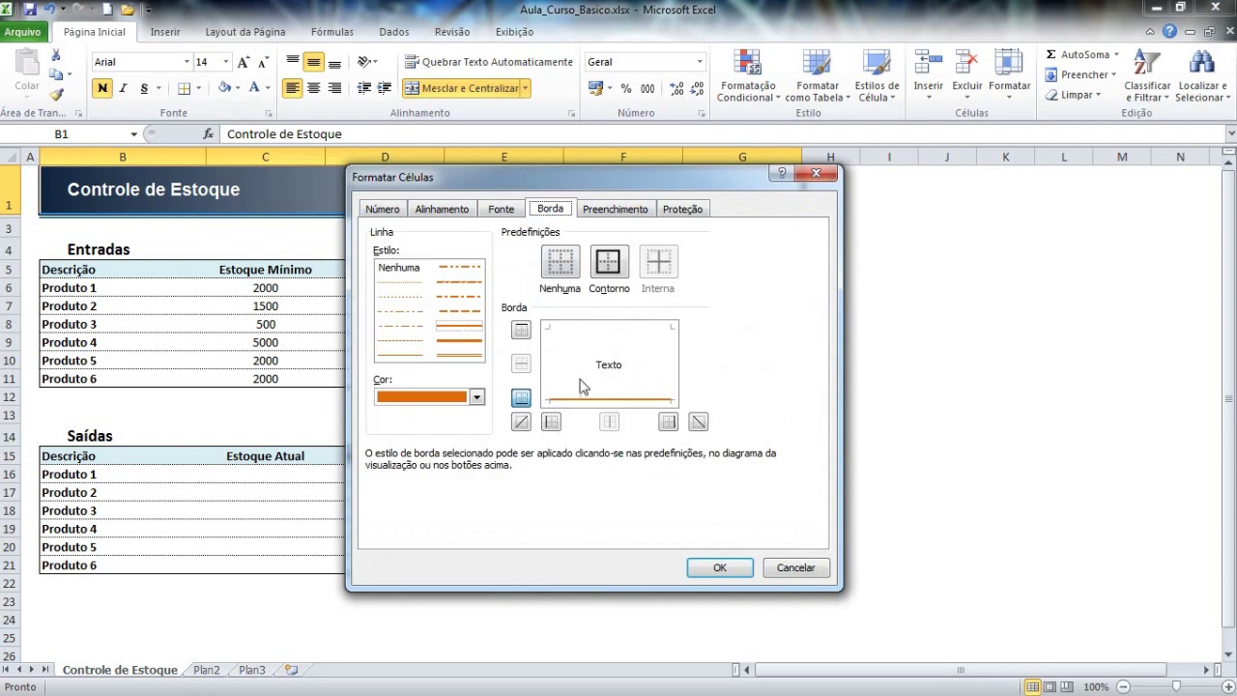
left_click(722, 570)
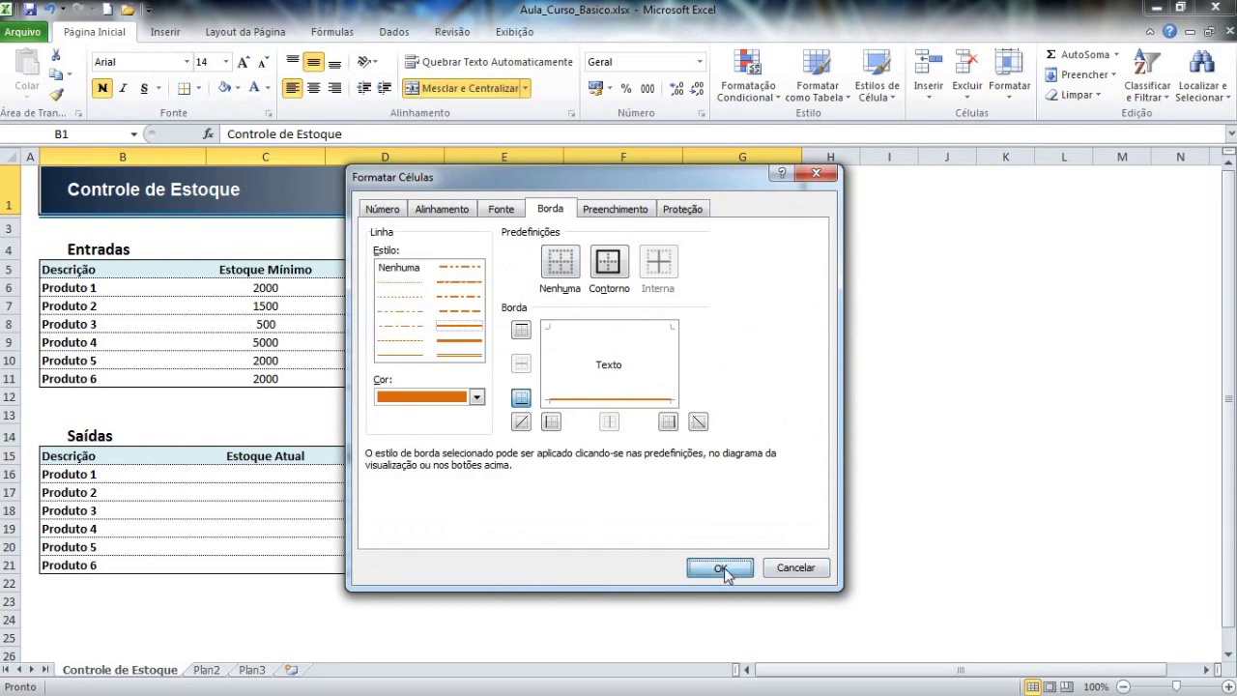
left_click(830, 230)
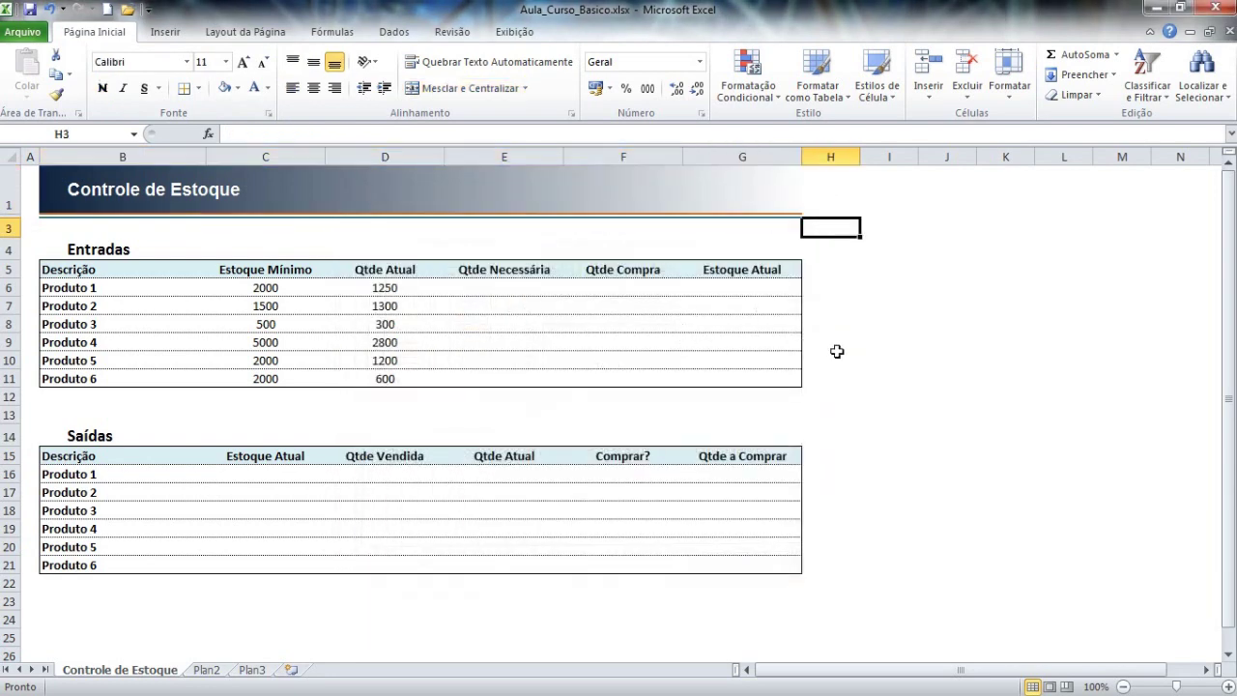
left_click(838, 356)
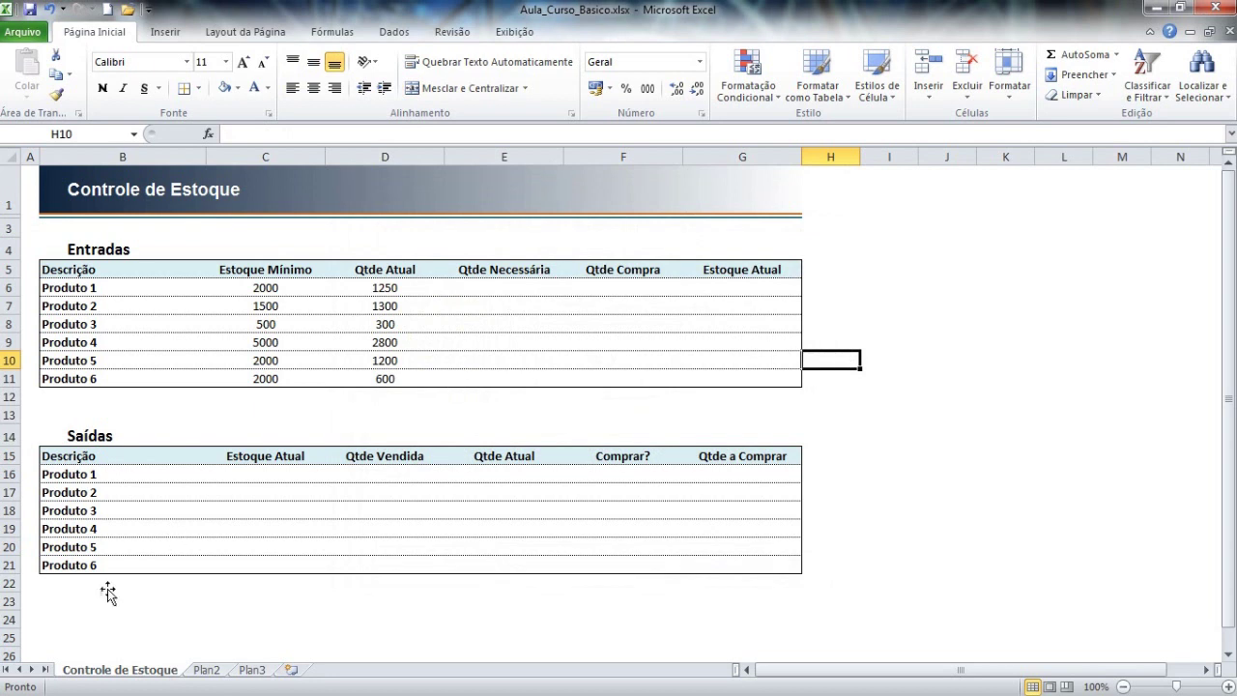
left_click_drag(42, 600, 768, 601)
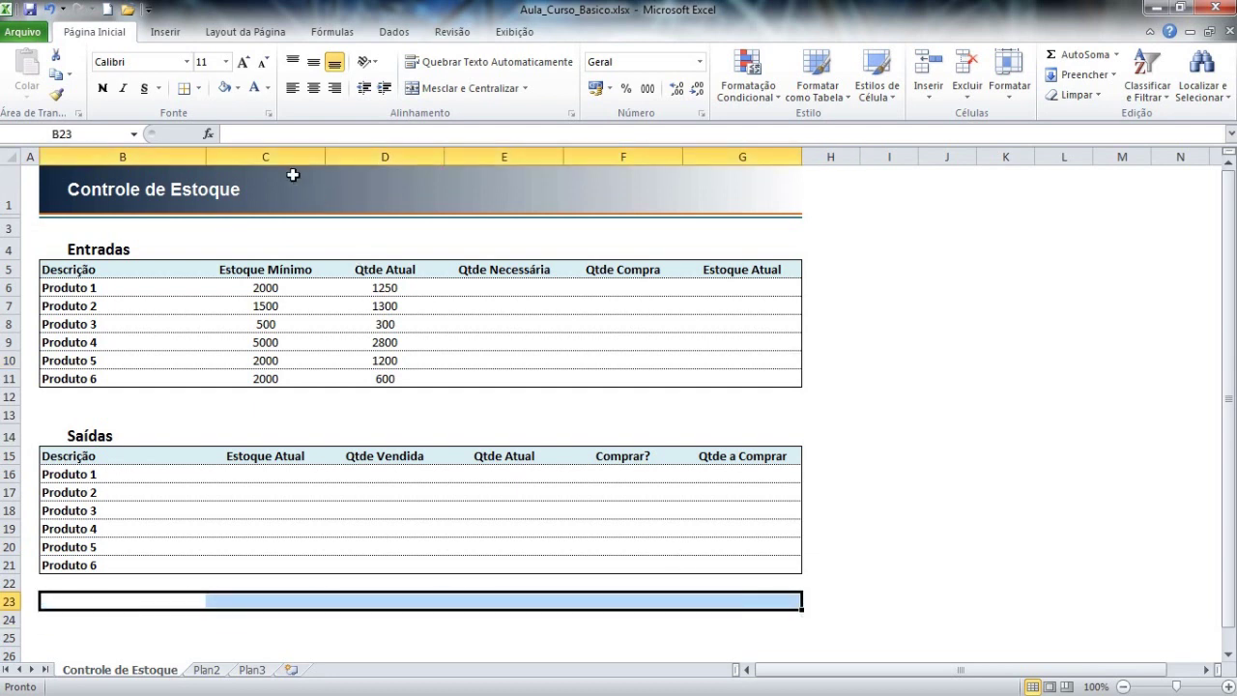
left_click(200, 87)
left_click(83, 224)
Step: Copy the two-line border formatting from B2:G2 onto B23:G23 below the Saídas table and shrink row 23 to a thin strip
left_click_drag(49, 215, 763, 217)
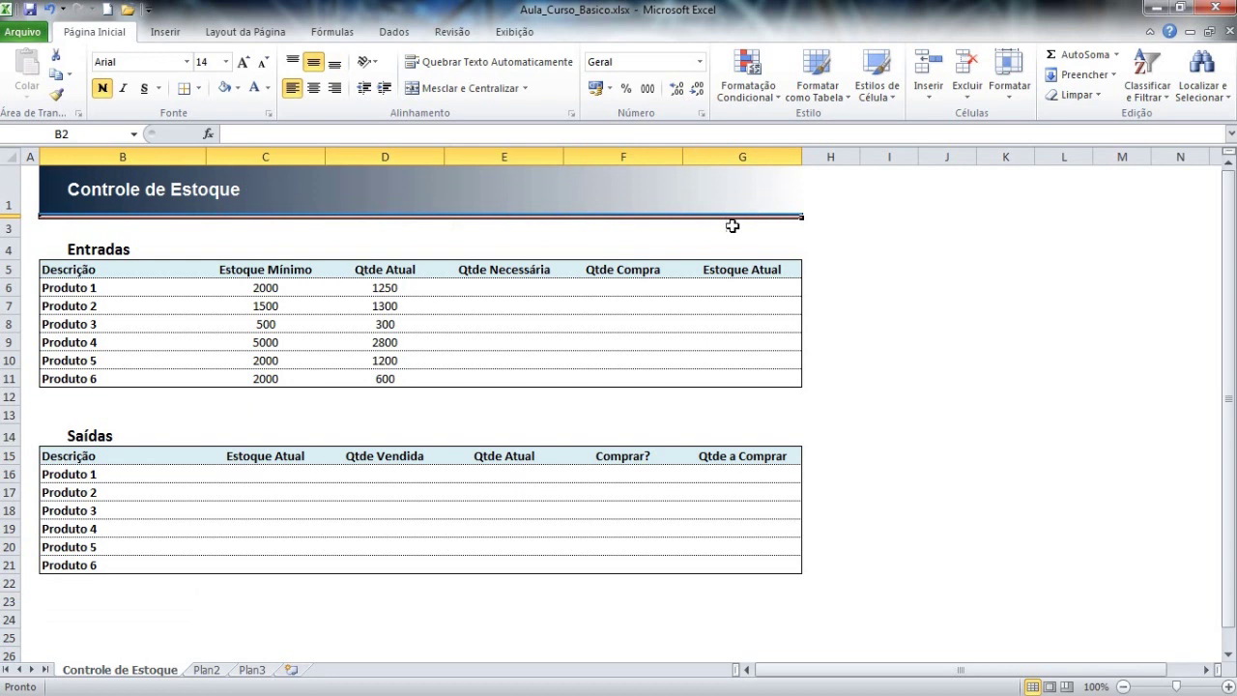
left_click(58, 95)
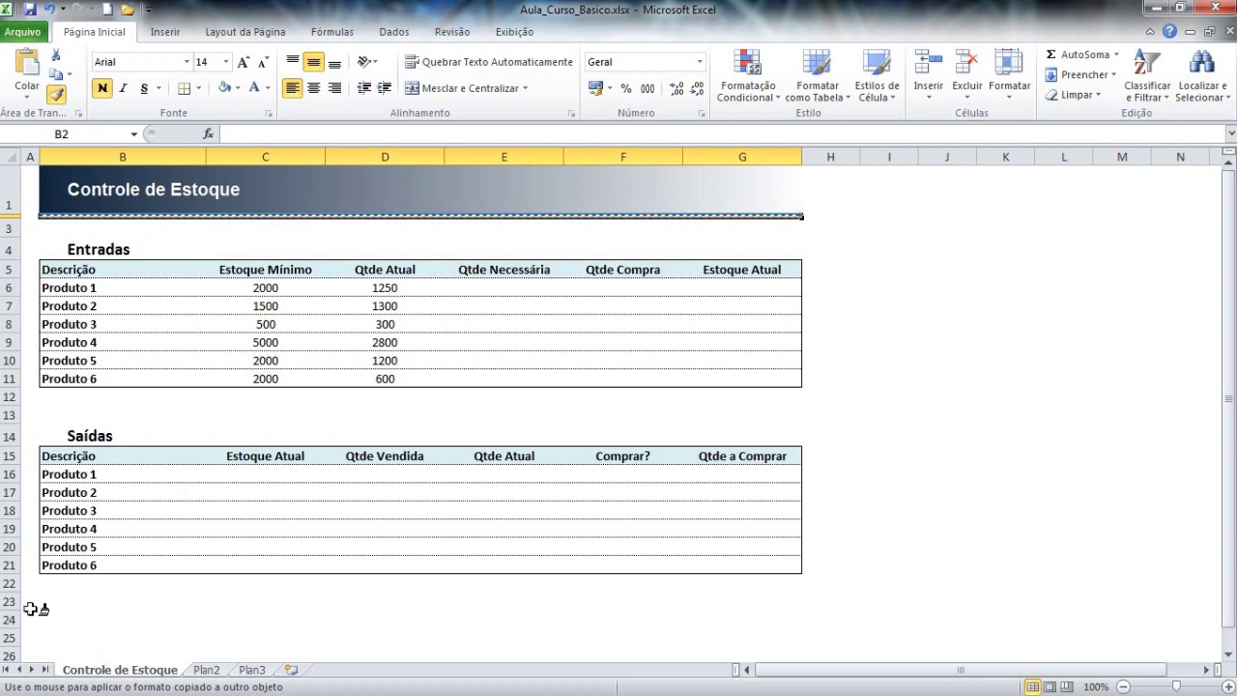
left_click_drag(46, 601, 749, 601)
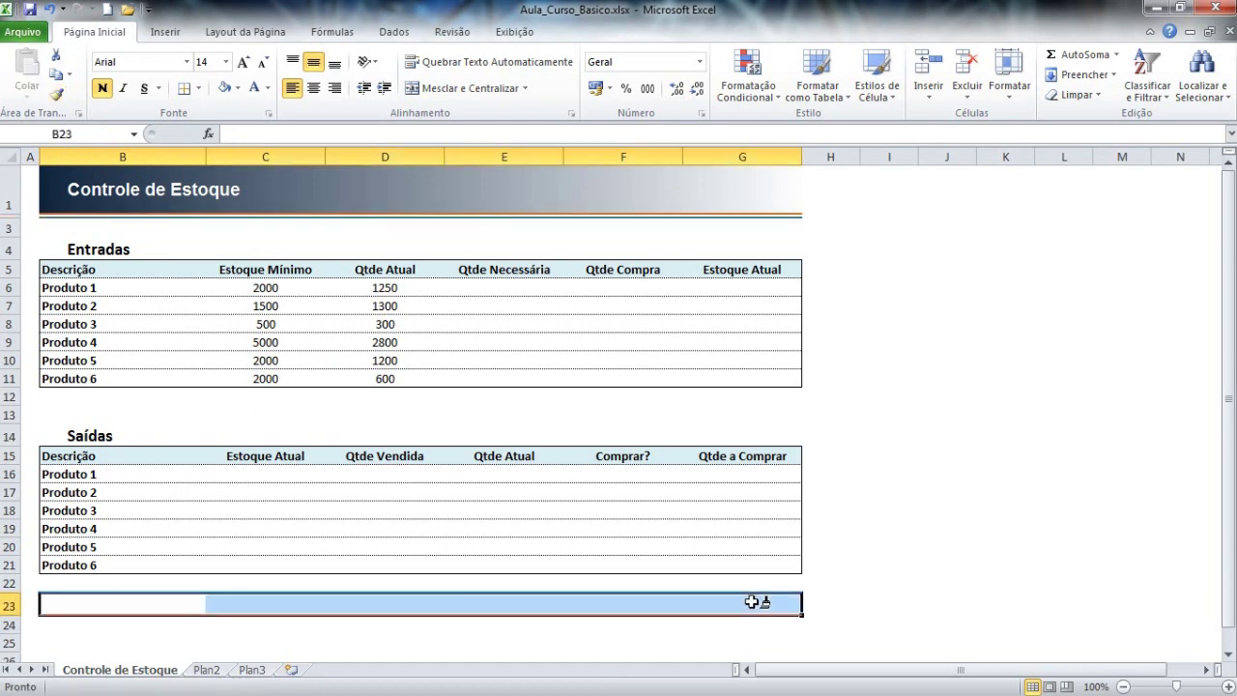
left_click(883, 599)
left_click_drag(16, 612, 19, 596)
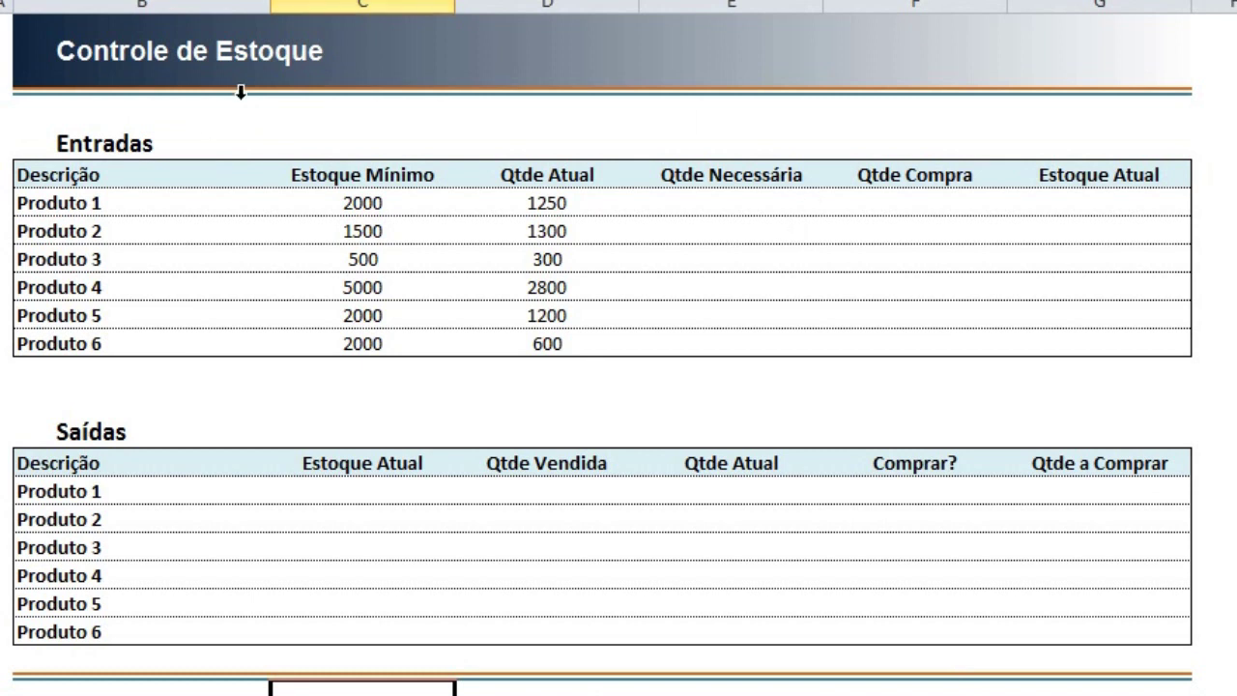
left_click(192, 143)
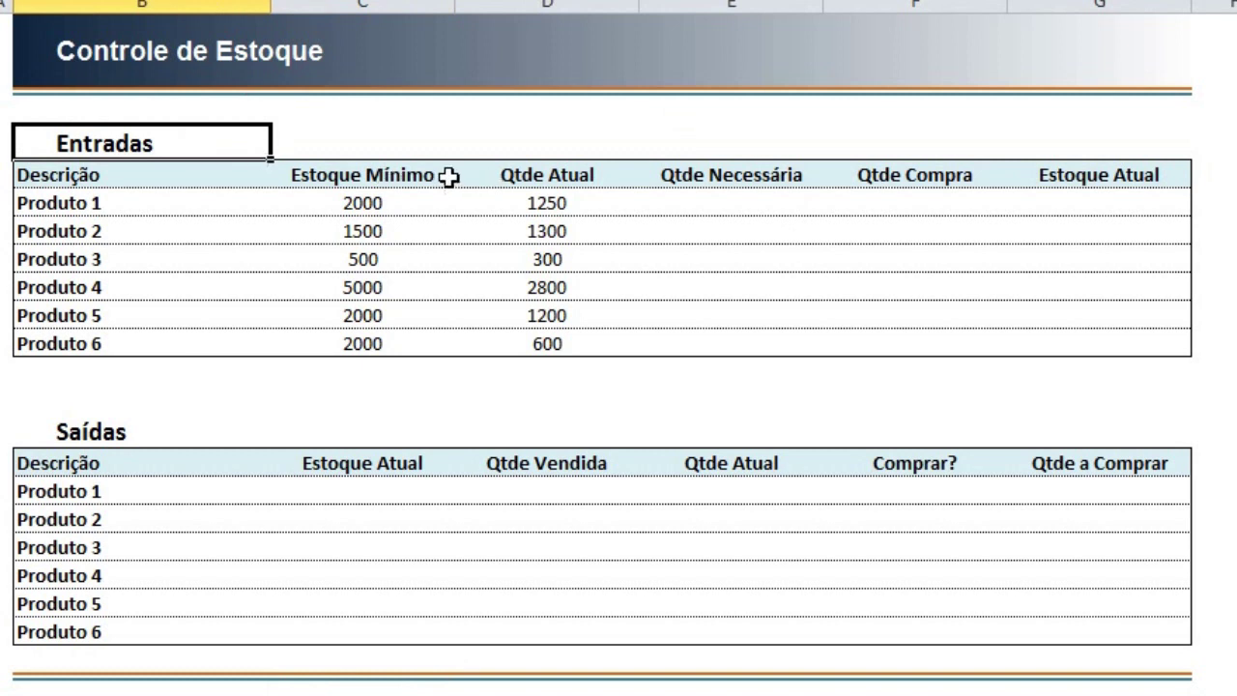